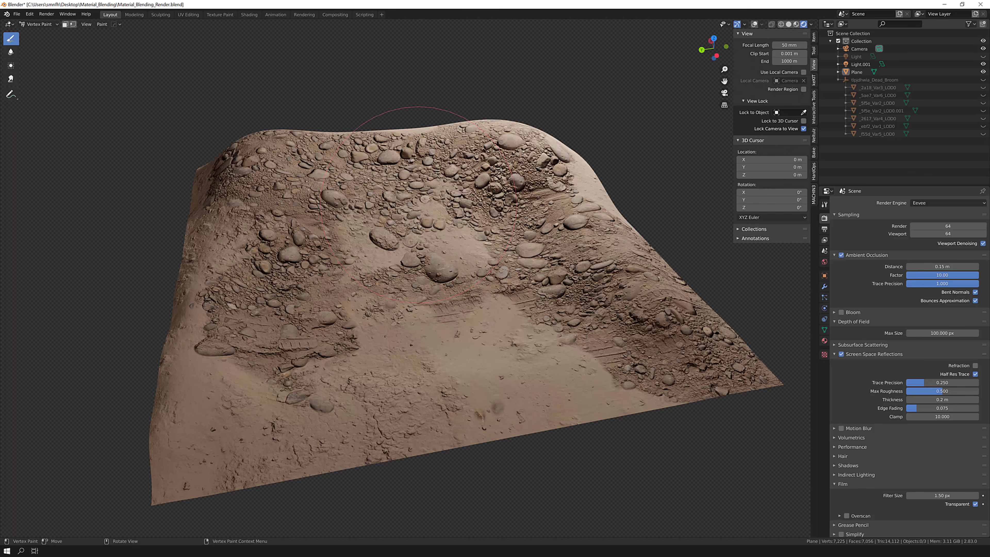
# Vertex-paint a stroke across the middle of the rocky terrain and switch the render engine to Cycles
pyautogui.keyDown('ctrl'); pyautogui.moveTo(406, 312); pyautogui.dragTo(481, 330); pyautogui.keyUp('ctrl')
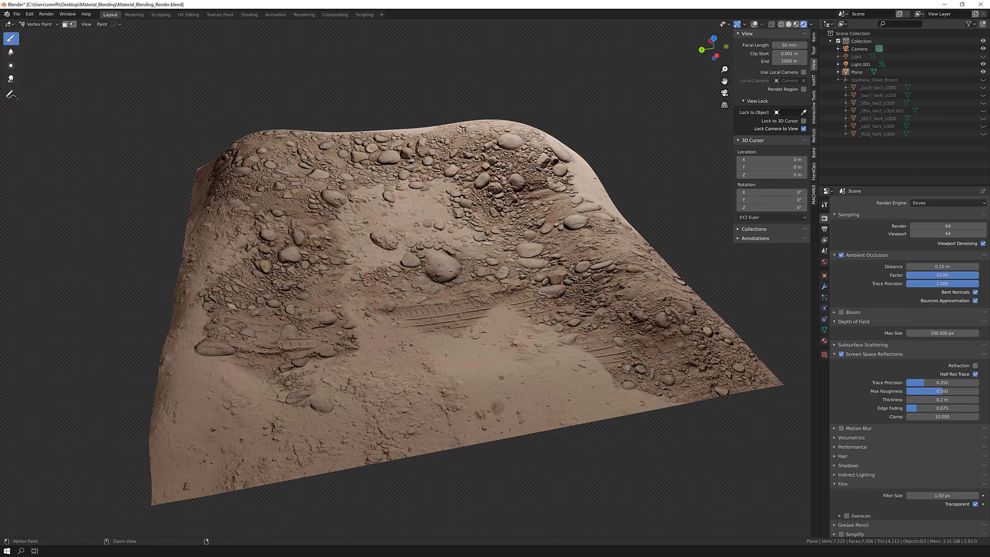
pyautogui.click(931, 203)
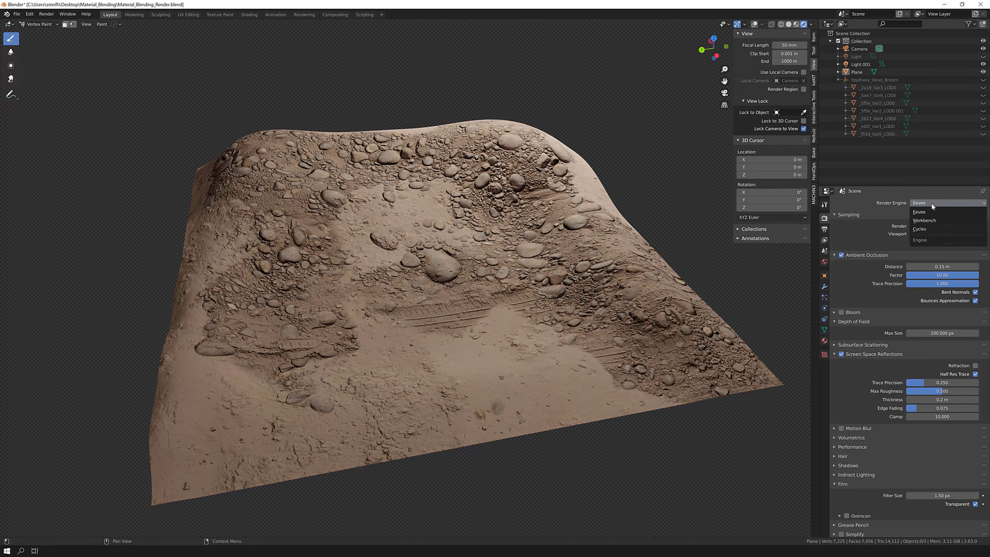
pyautogui.click(922, 229)
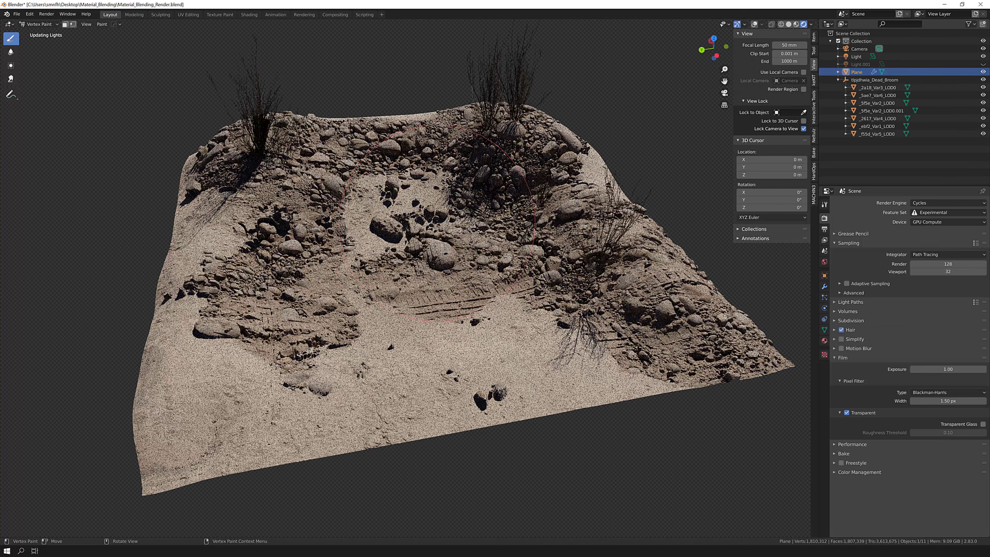
pyautogui.moveTo(438, 224)
pyautogui.mouseDown(button='middle')
pyautogui.moveTo(452, 211)
pyautogui.moveTo(471, 238)
pyautogui.moveTo(449, 227)
pyautogui.moveTo(450, 213)
pyautogui.mouseUp(button='middle')
pyautogui.scroll(3, 448, 230)
pyautogui.scroll(3, 462, 241)
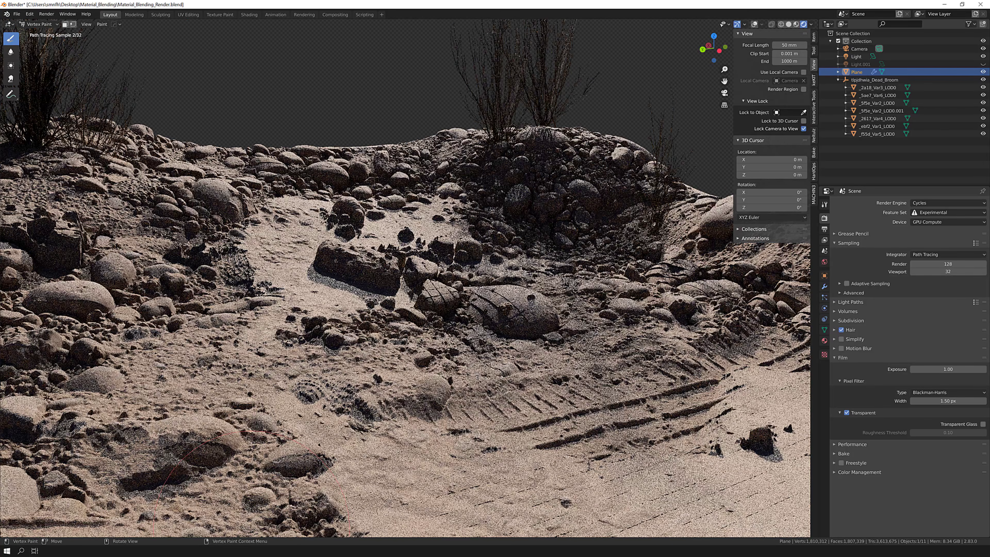
pyautogui.moveTo(366, 469); pyautogui.dragTo(423, 452, button='middle')
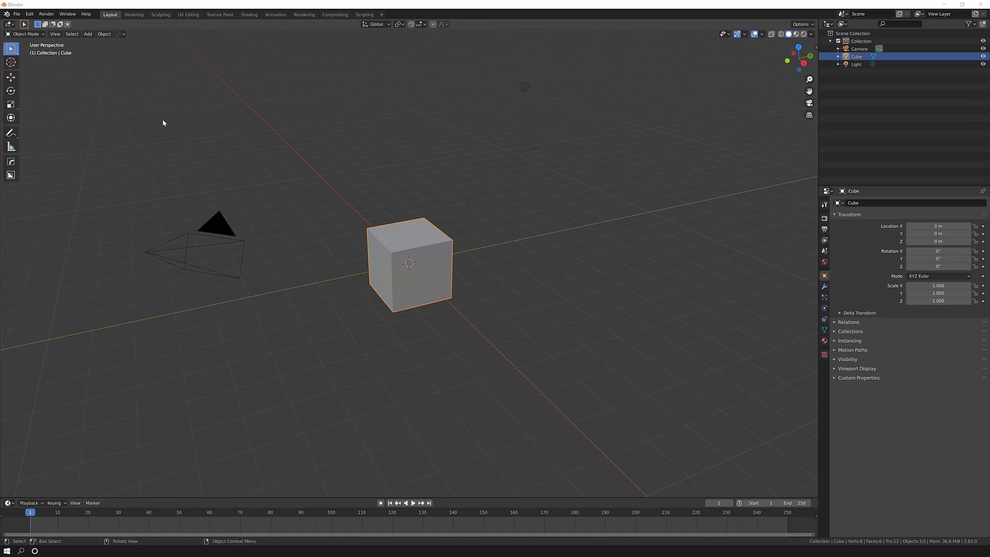
# Look up the Node Wrangler add-on in the preferences to check whether it is enabled
pyautogui.click(33, 15)
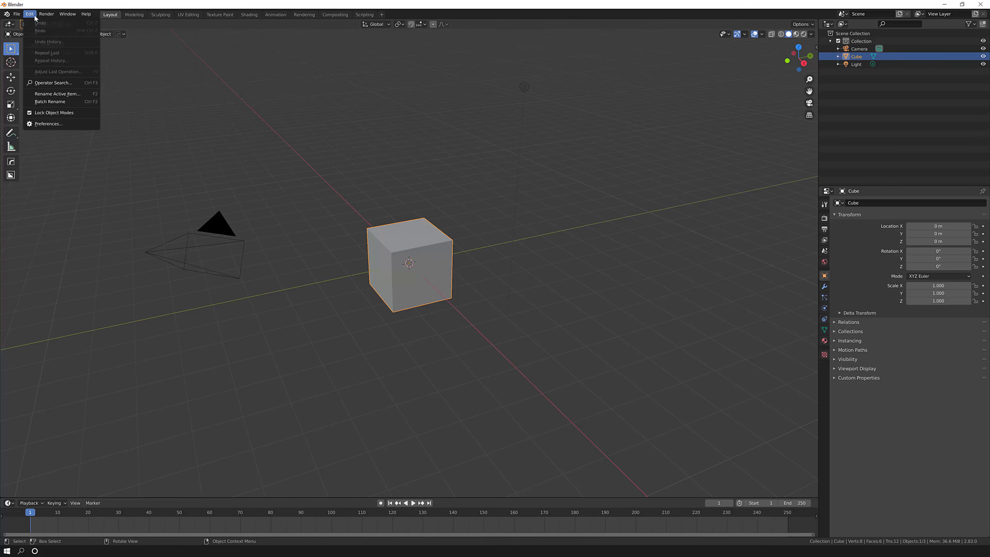
pyautogui.click(48, 123)
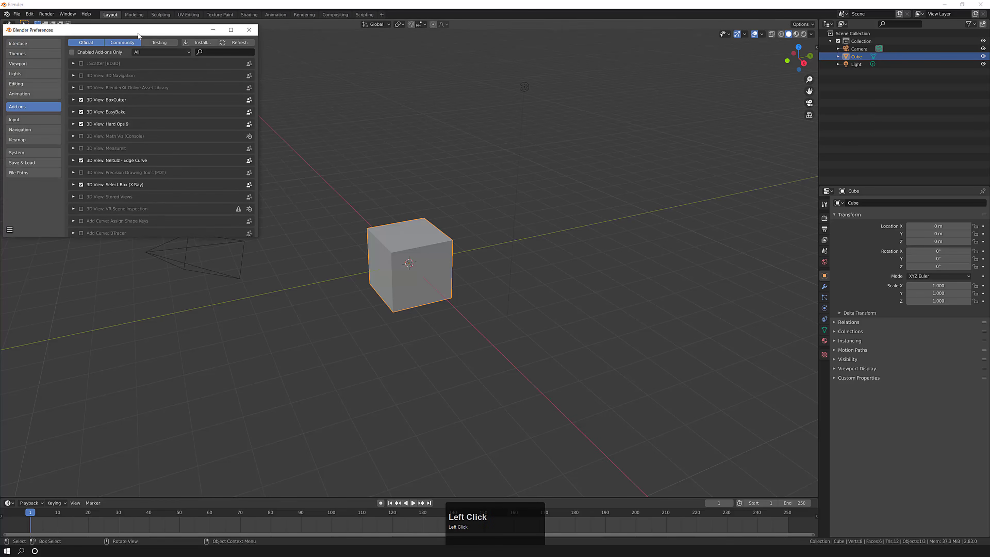
pyautogui.moveTo(136, 29); pyautogui.dragTo(192, 46)
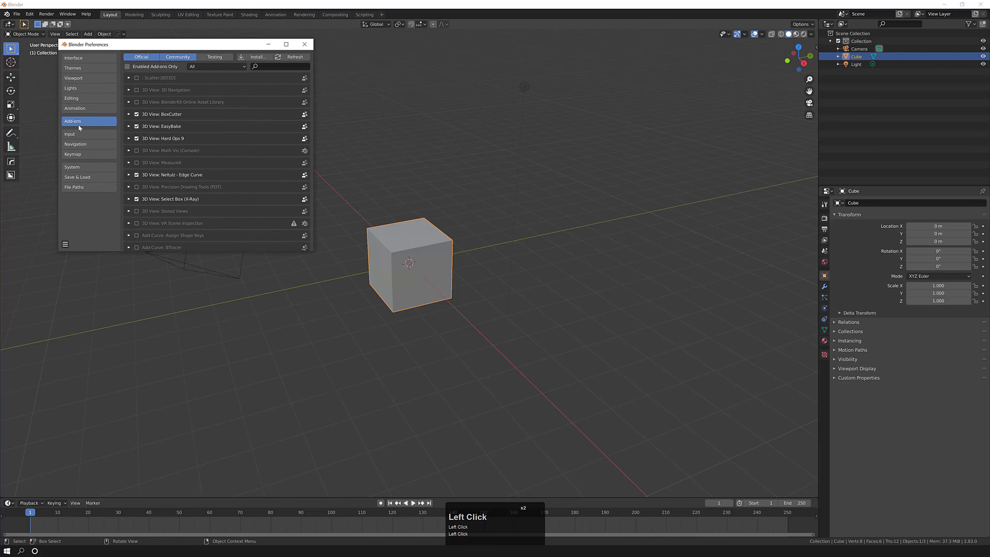
pyautogui.click(273, 67)
pyautogui.write('node w')
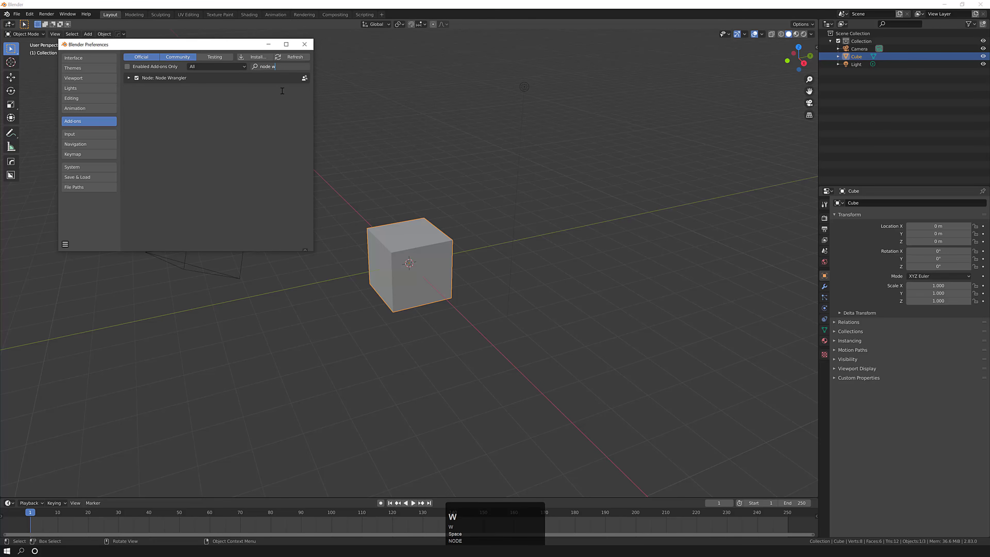
pyautogui.write('rang')
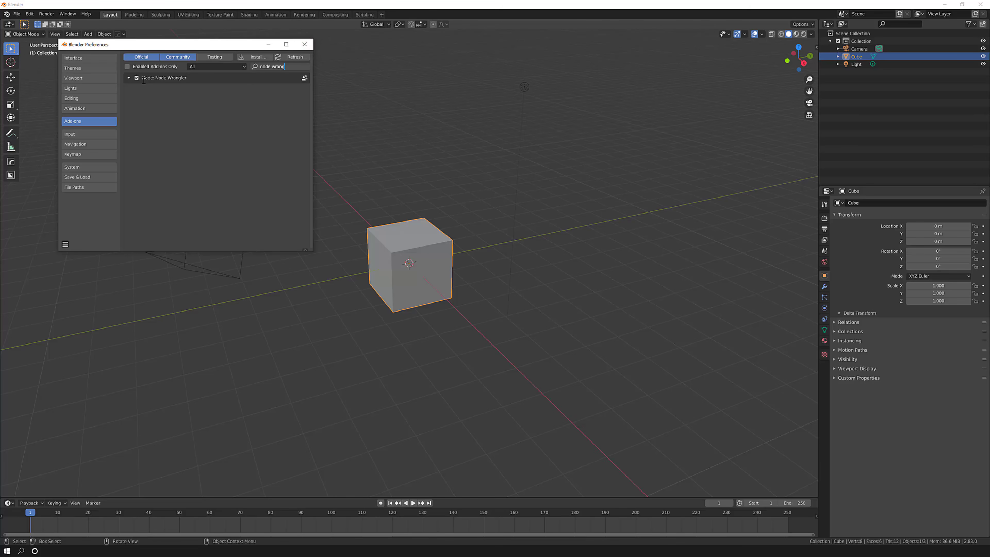
pyautogui.click(303, 45)
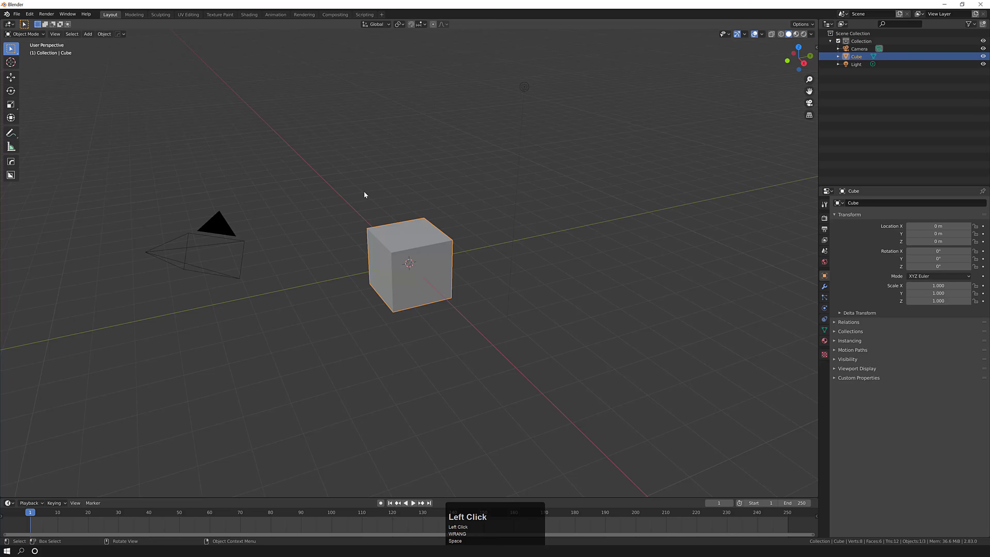
# Enlarge the timeline area below the 3D viewport and change it into a Shader Editor
pyautogui.moveTo(363, 190)
pyautogui.mouseDown(button='middle')
pyautogui.moveTo(402, 202)
pyautogui.moveTo(371, 207)
pyautogui.mouseUp(button='middle')
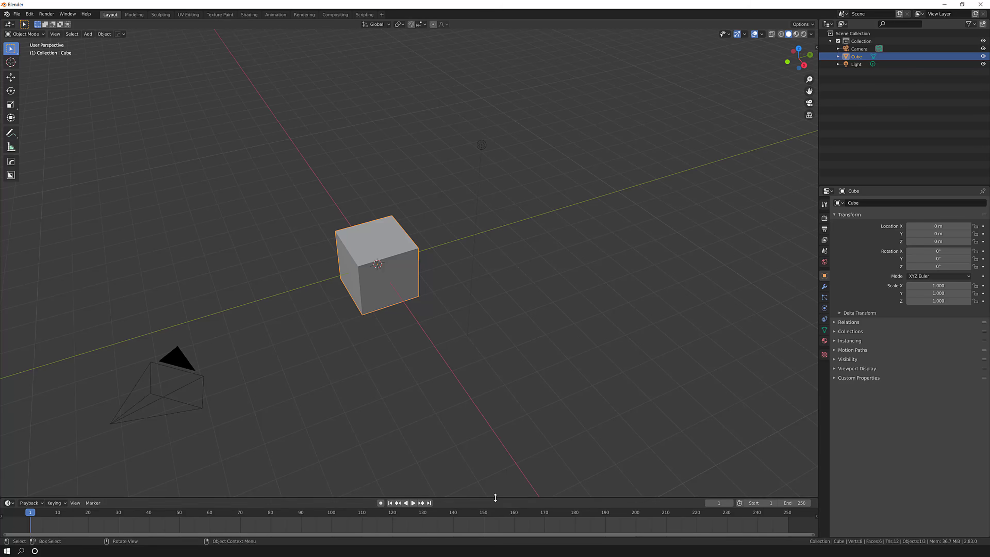
pyautogui.moveTo(496, 499); pyautogui.dragTo(515, 320)
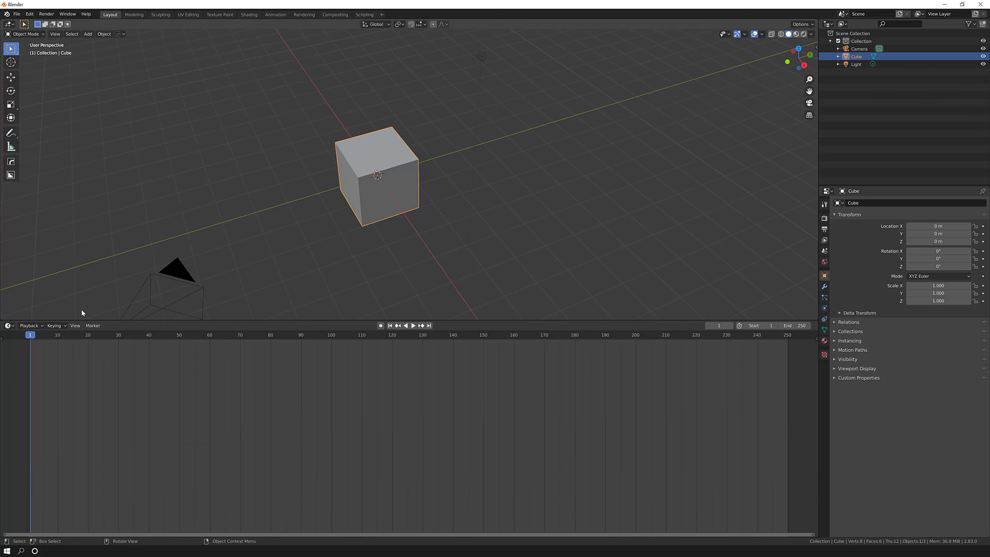
pyautogui.click(10, 325)
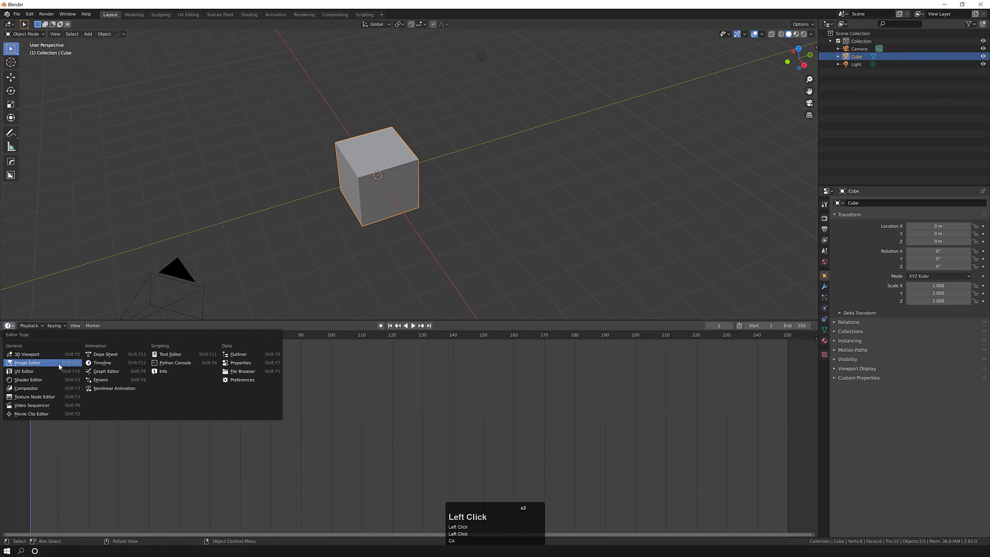
pyautogui.doubleClick(10, 326)
pyautogui.click(26, 379)
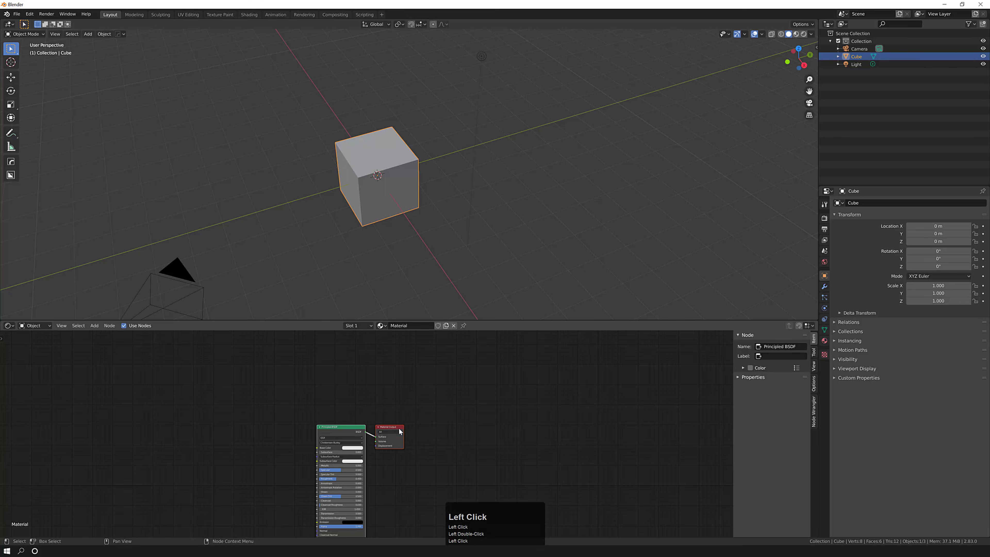
pyautogui.moveTo(436, 440); pyautogui.dragTo(488, 400, button='middle')
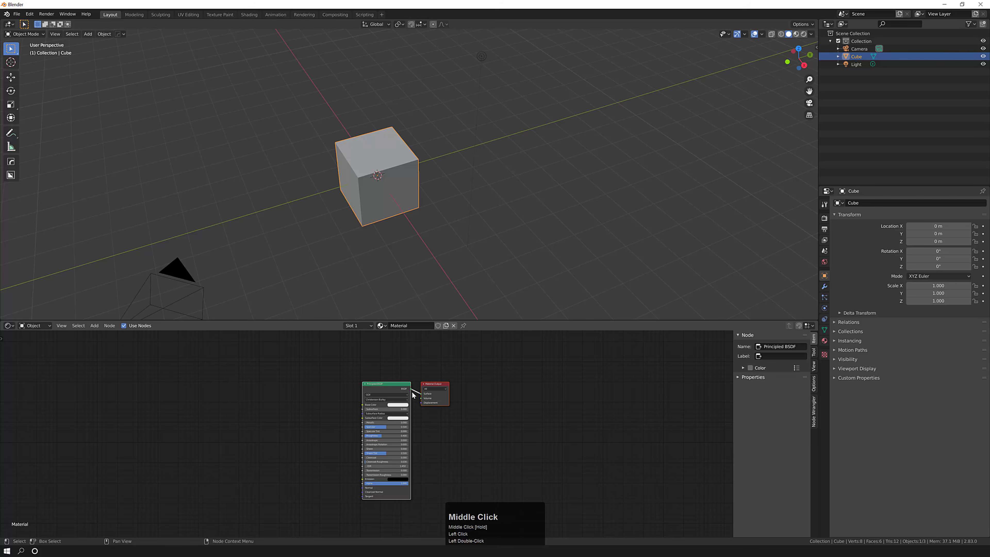
pyautogui.scroll(1, 409, 392)
# Select the cube and display its material properties
pyautogui.click(406, 258)
pyautogui.click(403, 202)
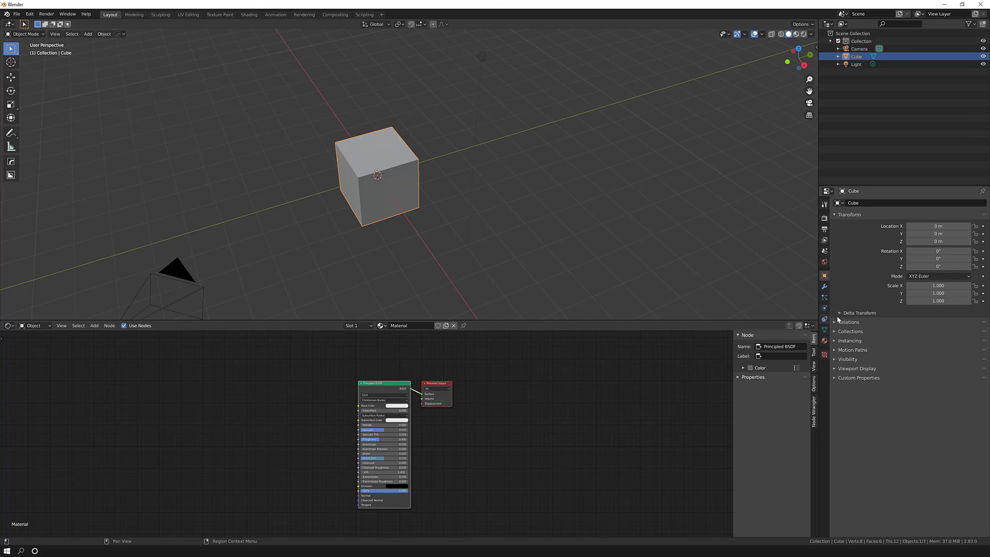
pyautogui.click(824, 341)
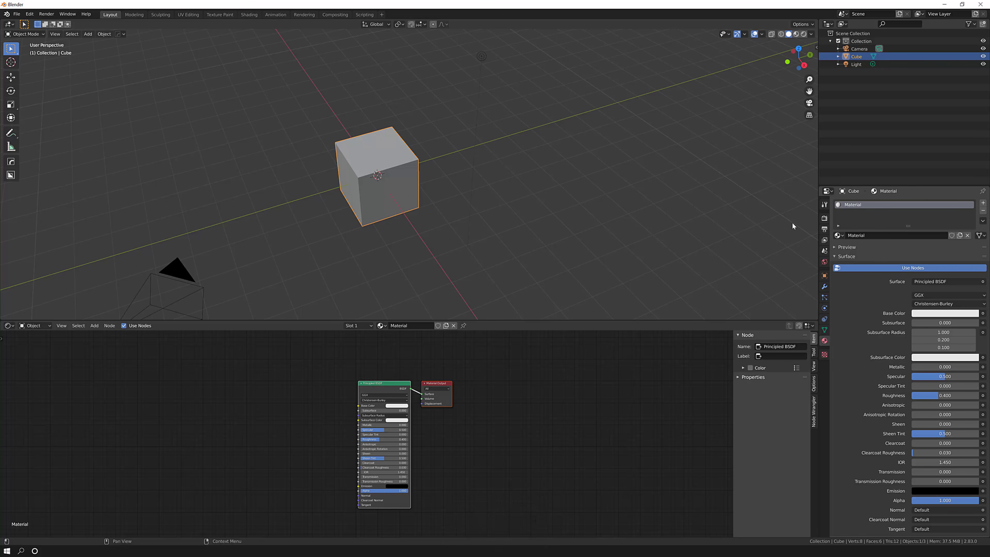
# Delete the default cube from the scene
pyautogui.click(394, 226)
pyautogui.click(376, 193)
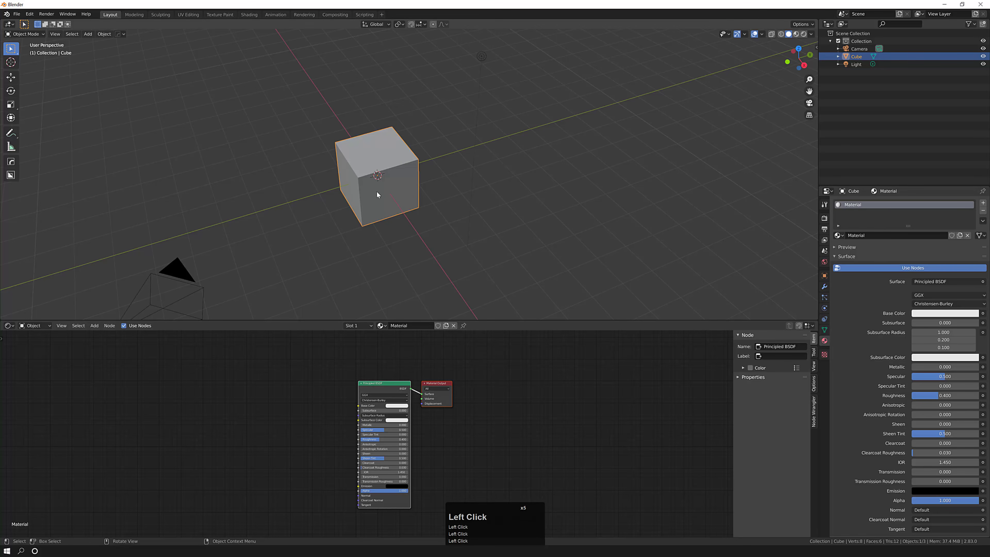
pyautogui.press('x')
# Add a plane mesh at the scene's origin
pyautogui.moveTo(384, 193); pyautogui.dragTo(386, 218, button='middle')
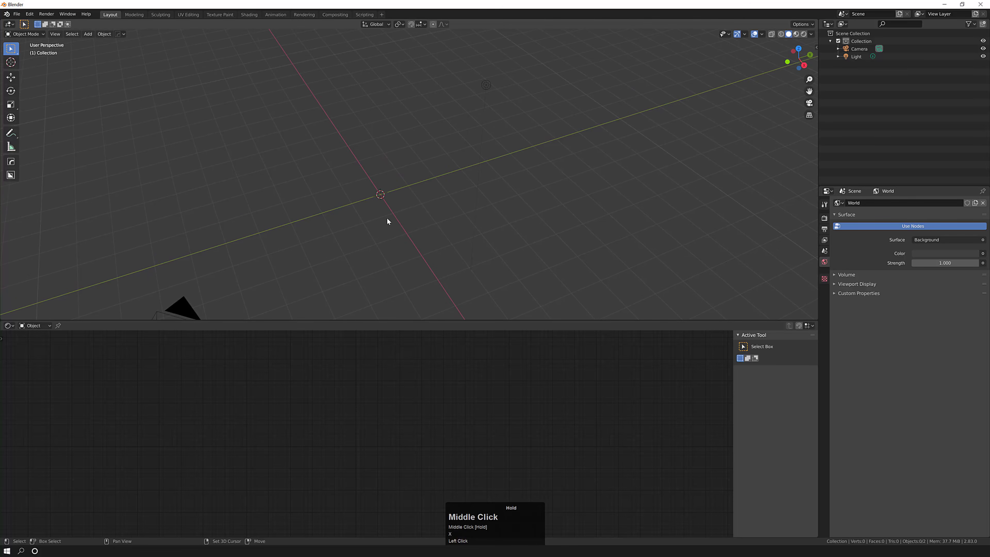
pyautogui.hotkey('shift', 'a')
pyautogui.moveTo(381, 206)
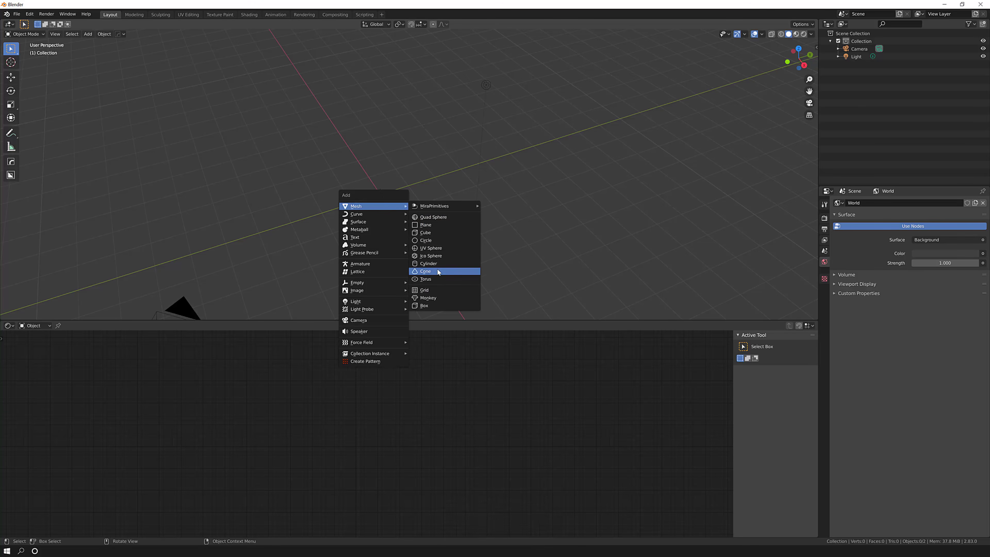
pyautogui.click(438, 225)
# Enter Edit Mode on the plane and add 10 evenly spaced loop cuts in one direction, without sliding them
pyautogui.scroll(2, 394, 195)
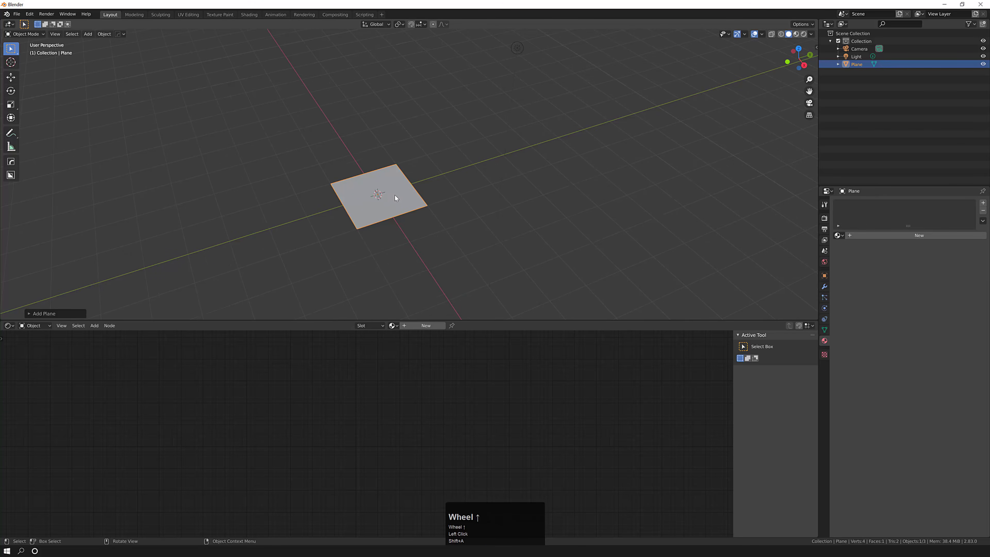
pyautogui.moveTo(391, 197); pyautogui.dragTo(338, 185, button='middle')
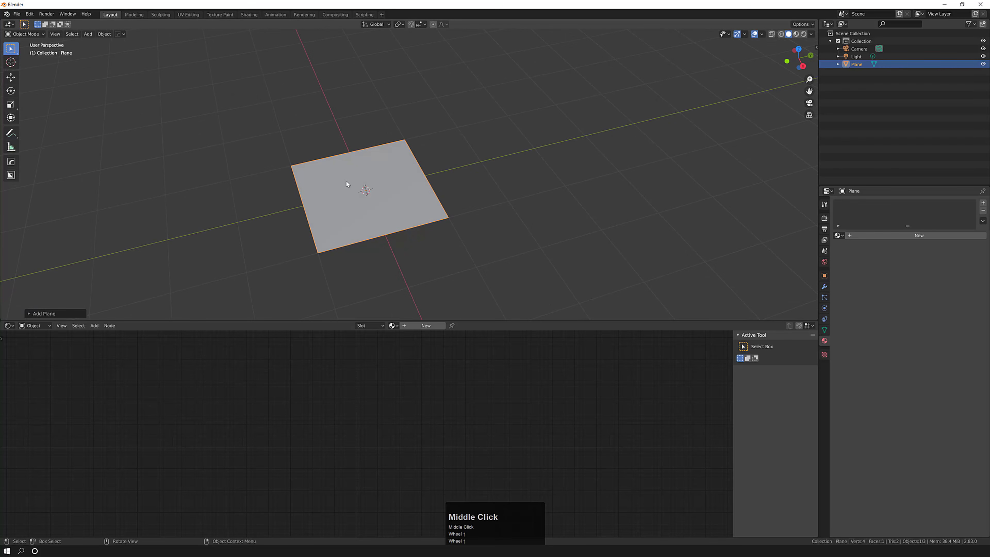
pyautogui.press('Tab')
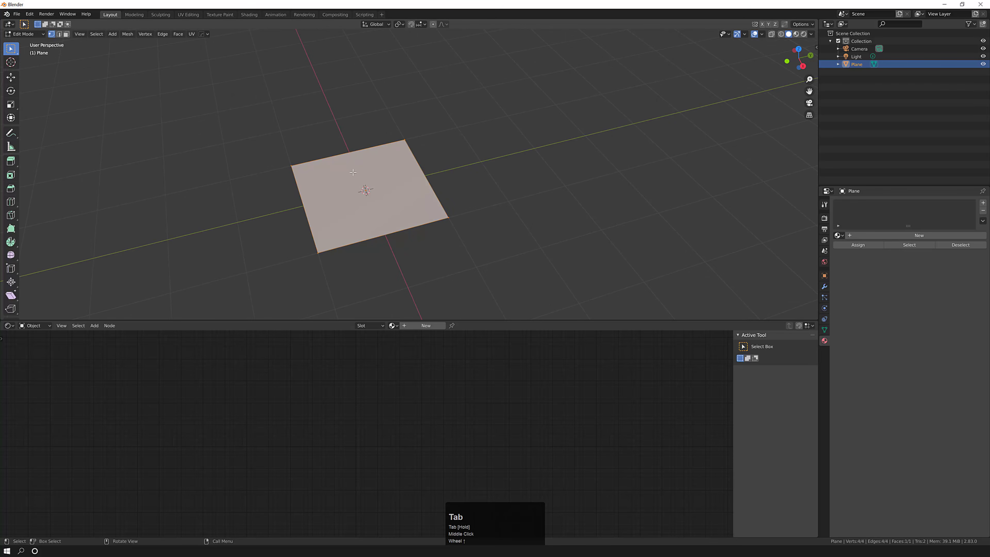
pyautogui.press('2')
pyautogui.moveTo(336, 157); pyautogui.dragTo(332, 154, button='middle')
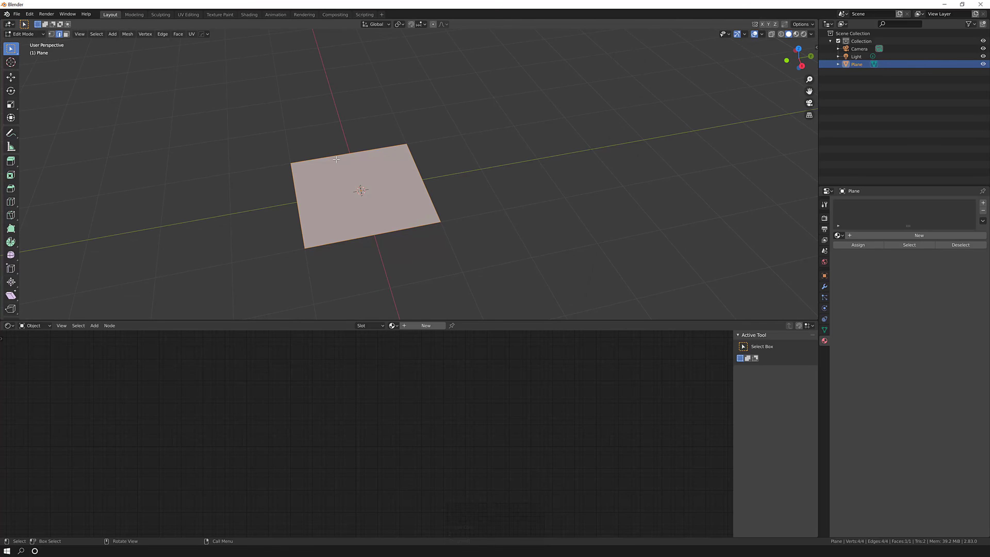
pyautogui.hotkey('ctrl', 'r')
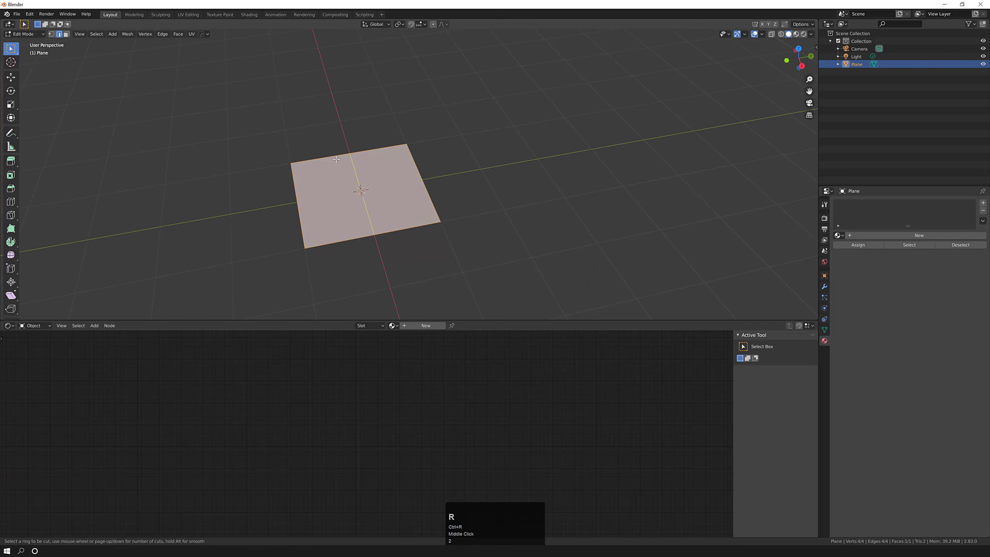
pyautogui.scroll(2, 336, 159)
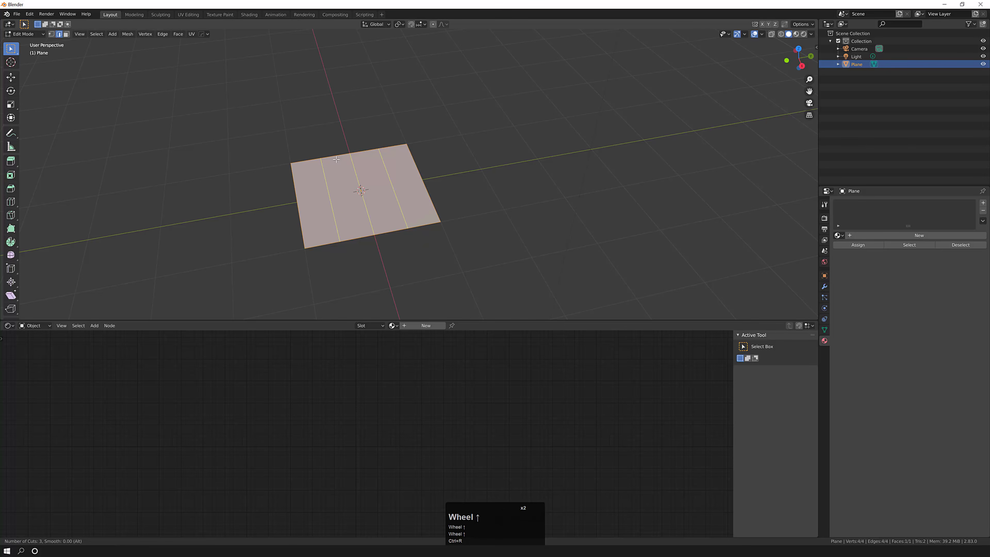
pyautogui.scroll(5, 336, 159)
pyautogui.scroll(2, 336, 159)
pyautogui.click(336, 159)
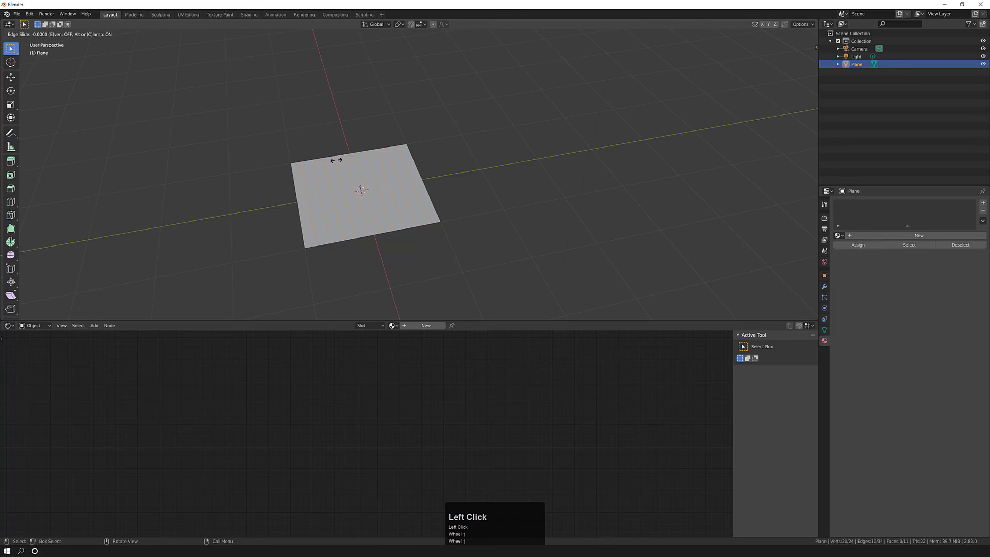
pyautogui.rightClick(336, 159)
# Add 10 evenly spaced loop cuts across the plane in the perpendicular direction and return to Object Mode
pyautogui.moveTo(336, 160); pyautogui.dragTo(329, 187, button='middle')
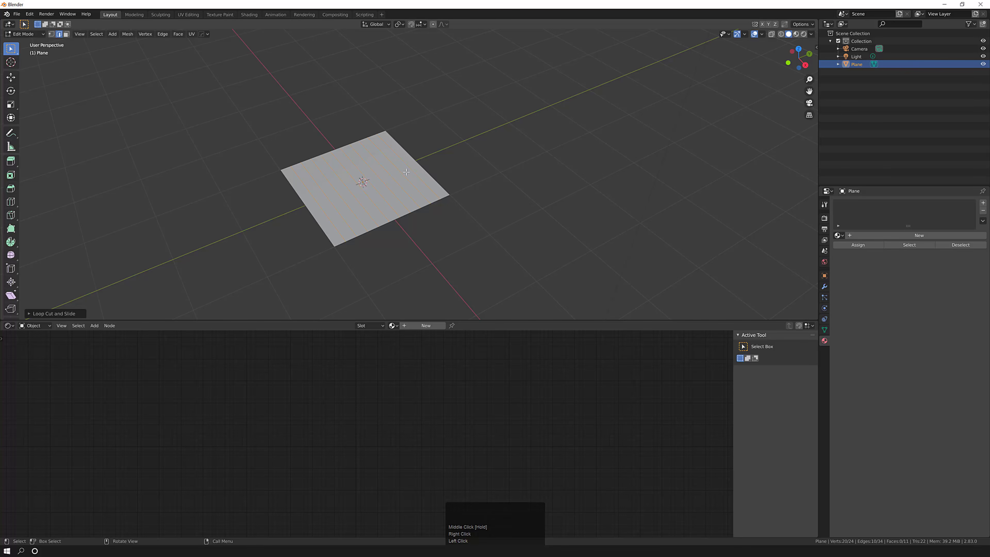
pyautogui.hotkey('ctrl', 'r')
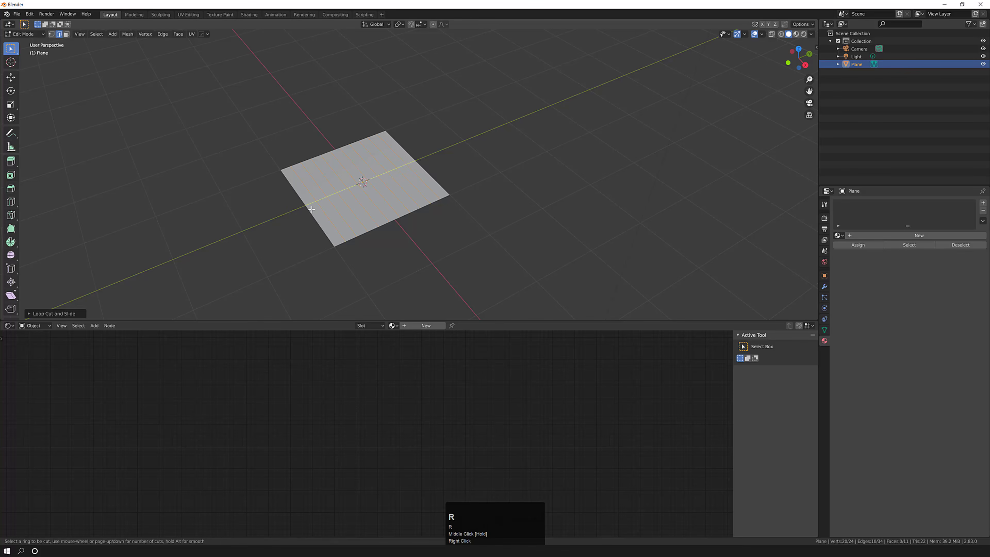
pyautogui.scroll(9, 312, 210)
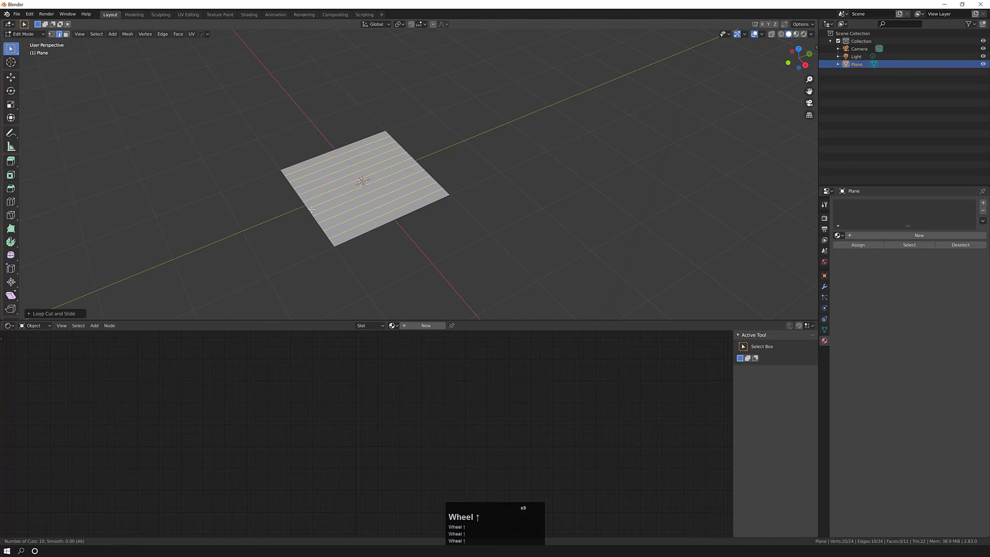
pyautogui.click(312, 210)
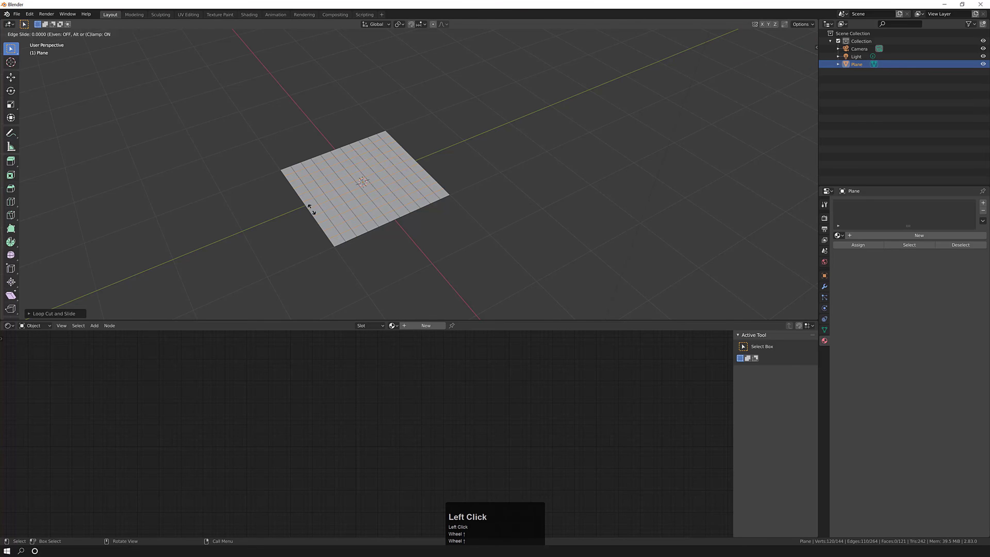
pyautogui.rightClick(312, 209)
pyautogui.moveTo(390, 184); pyautogui.dragTo(381, 177, button='middle')
pyautogui.press('Tab')
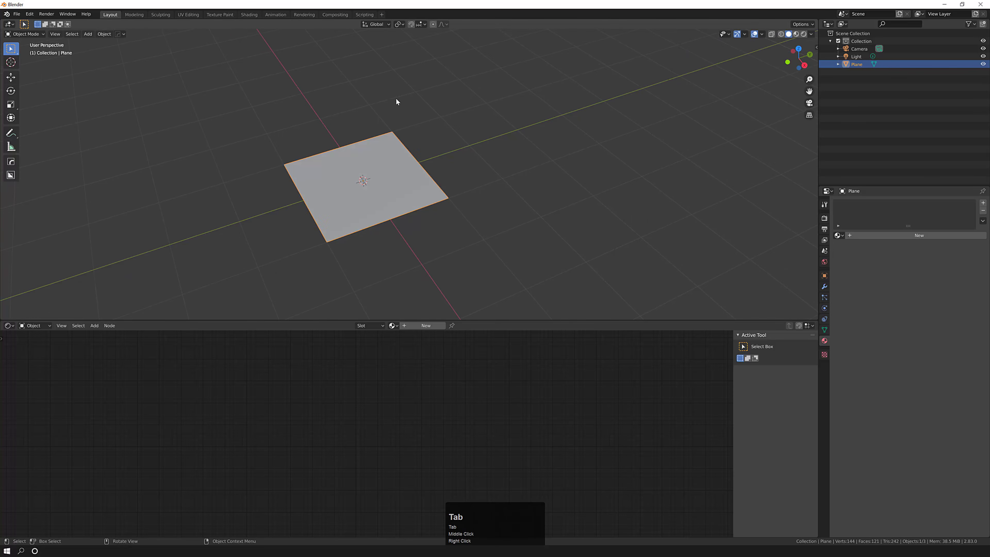
# Create a new material for the subdivided plane
pyautogui.moveTo(385, 123); pyautogui.dragTo(353, 174, button='middle')
pyautogui.scroll(2, 391, 161)
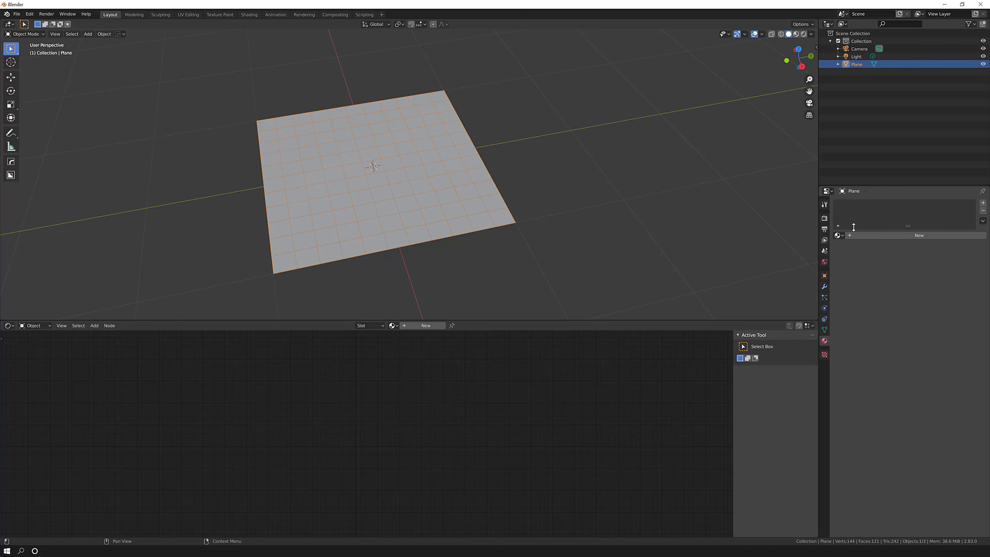
pyautogui.click(880, 235)
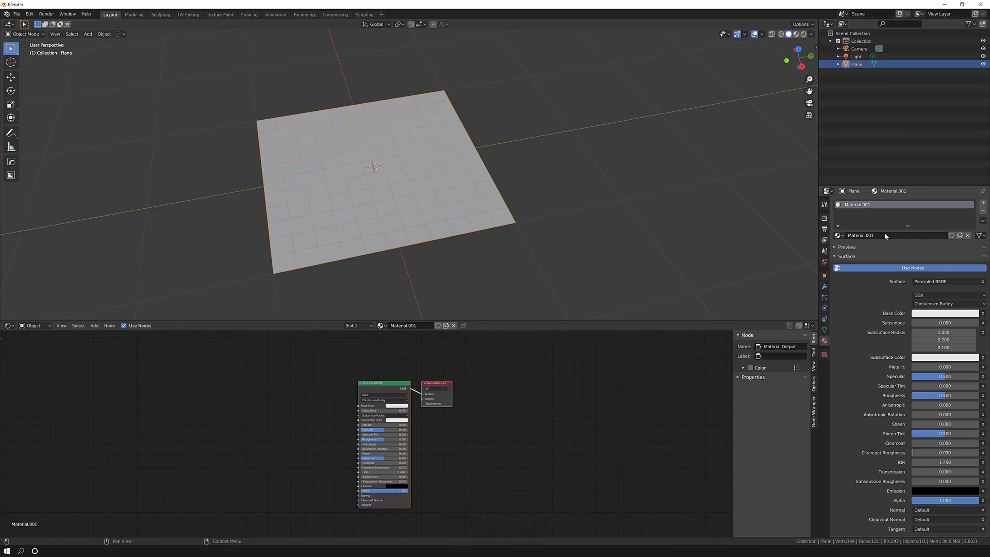
# Rename the plane's new material to Blend_Material
pyautogui.doubleClick(885, 235)
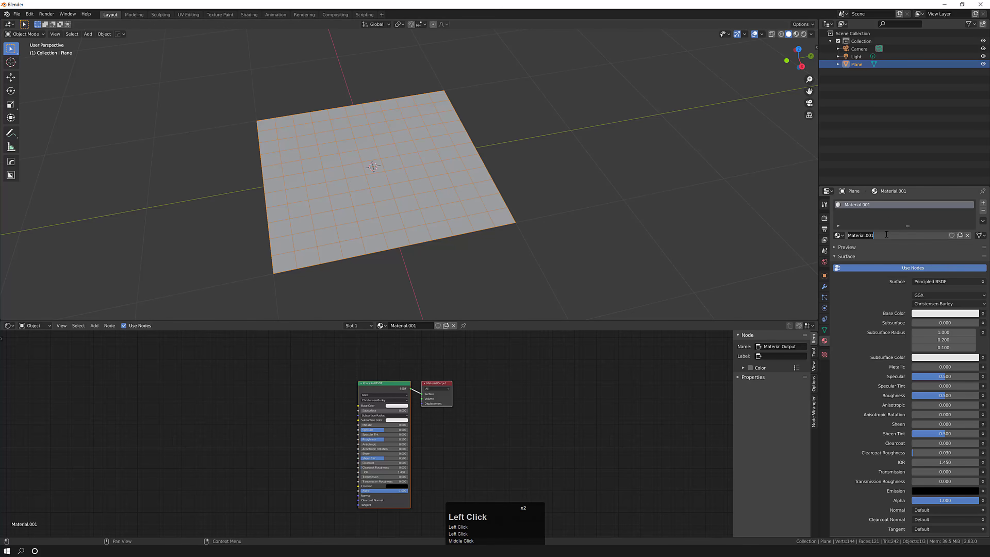
pyautogui.click(901, 235)
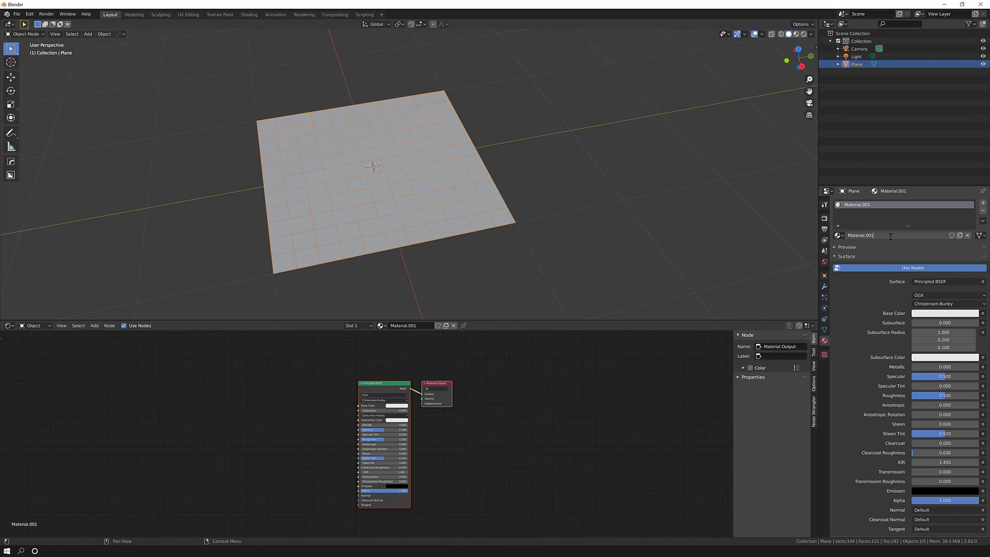
pyautogui.hotkey('ctrl', 'a')
pyautogui.write('B')
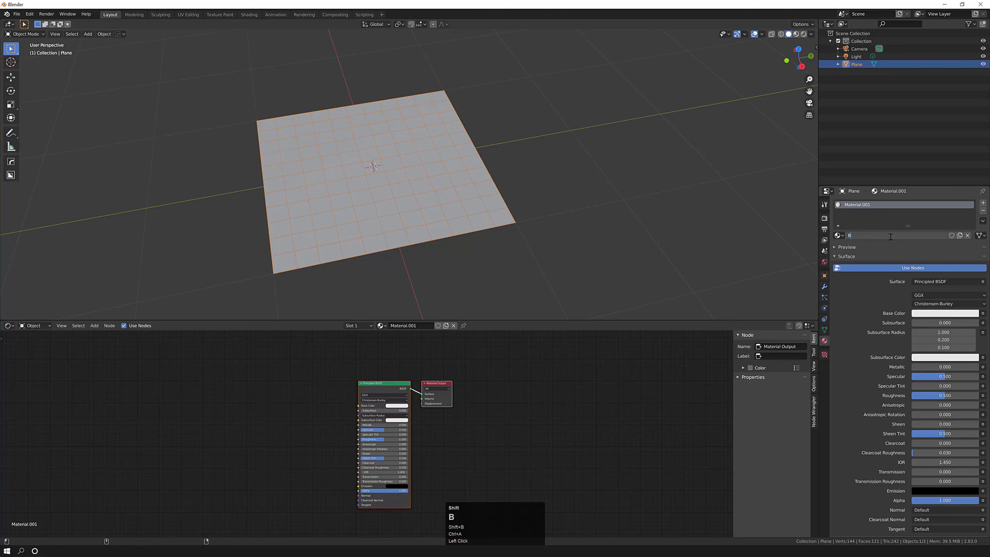
pyautogui.write('lend_Material')
pyautogui.press('Return')
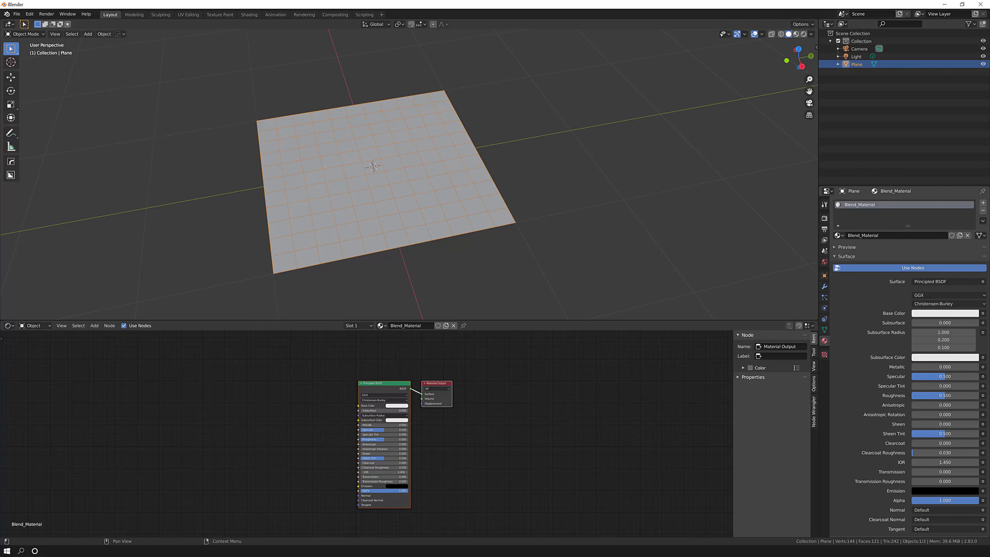
pyautogui.scroll(-2, 438, 342)
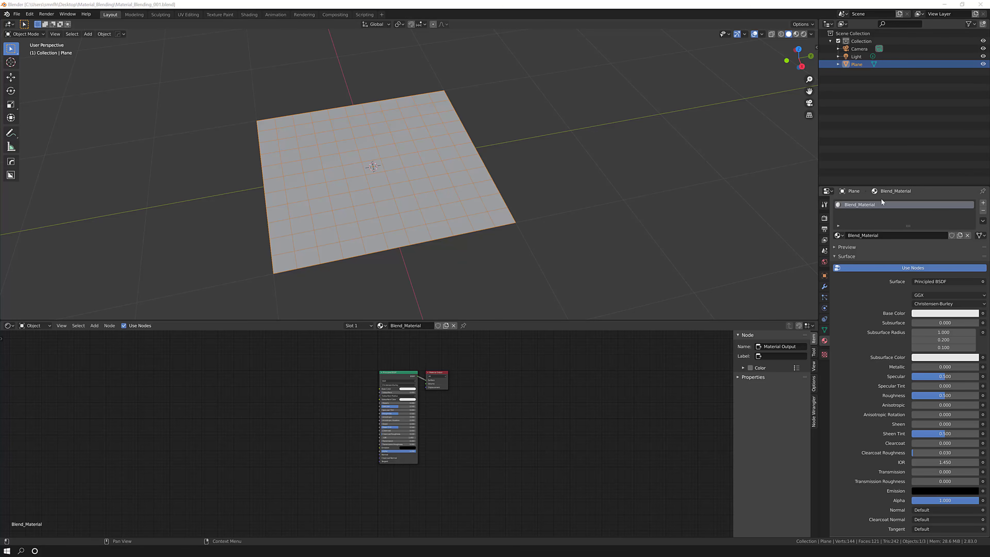
# Set the render engine to Cycles with the Experimental feature set and GPU Compute as the device
pyautogui.click(825, 219)
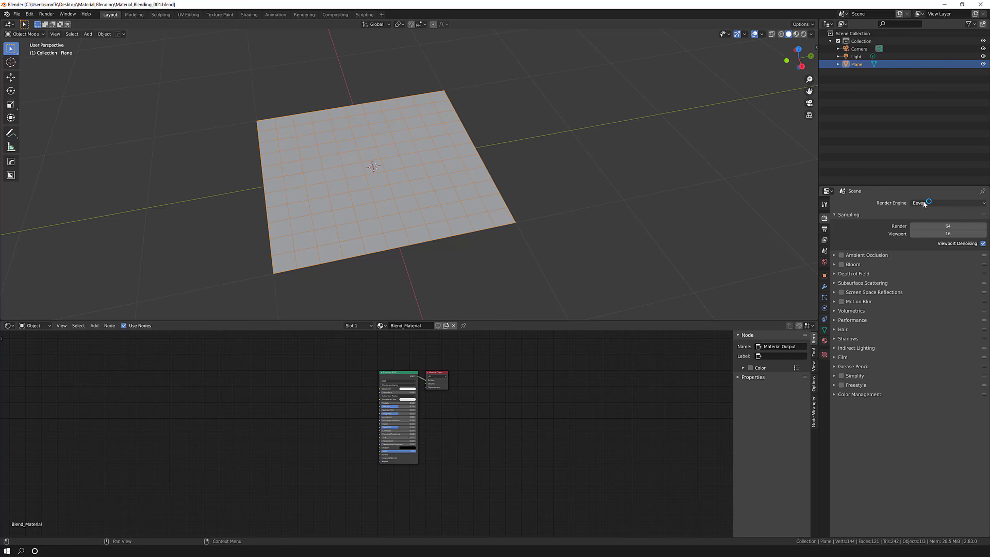
pyautogui.click(923, 201)
pyautogui.click(925, 229)
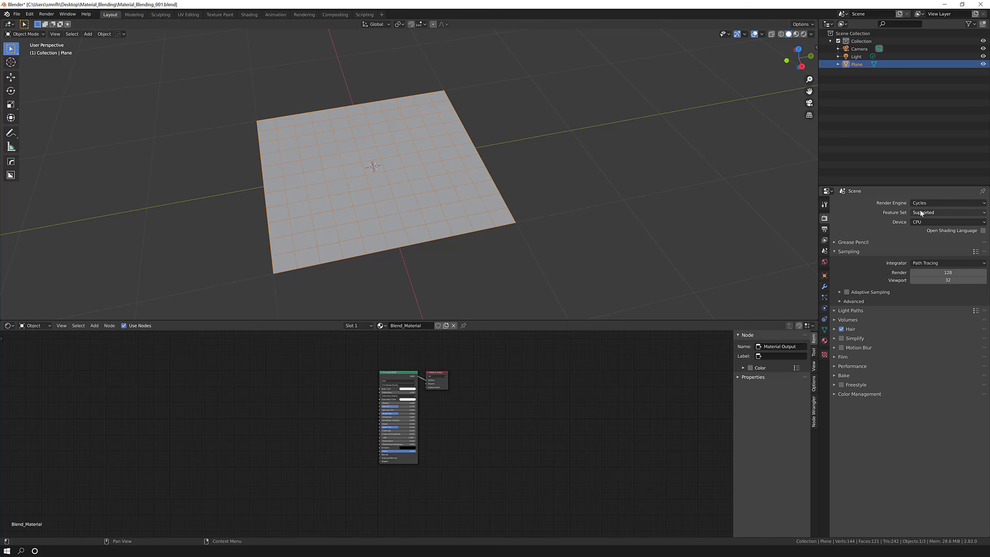
pyautogui.click(926, 214)
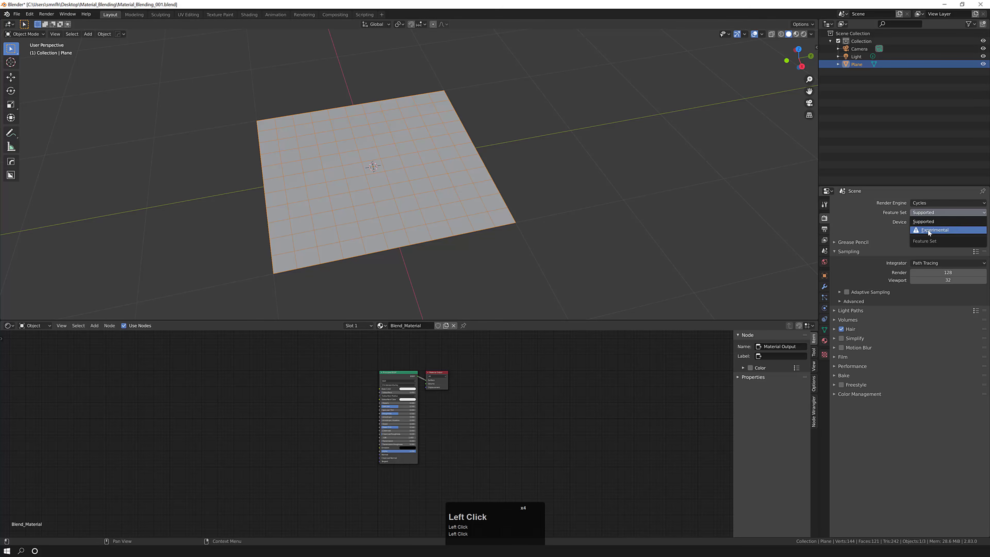
pyautogui.click(929, 230)
pyautogui.click(926, 220)
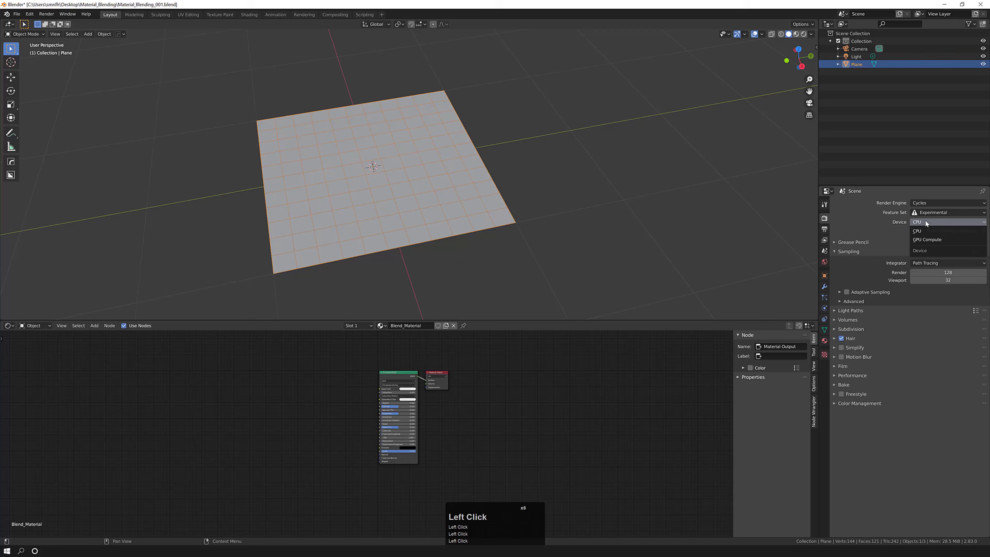
pyautogui.click(925, 239)
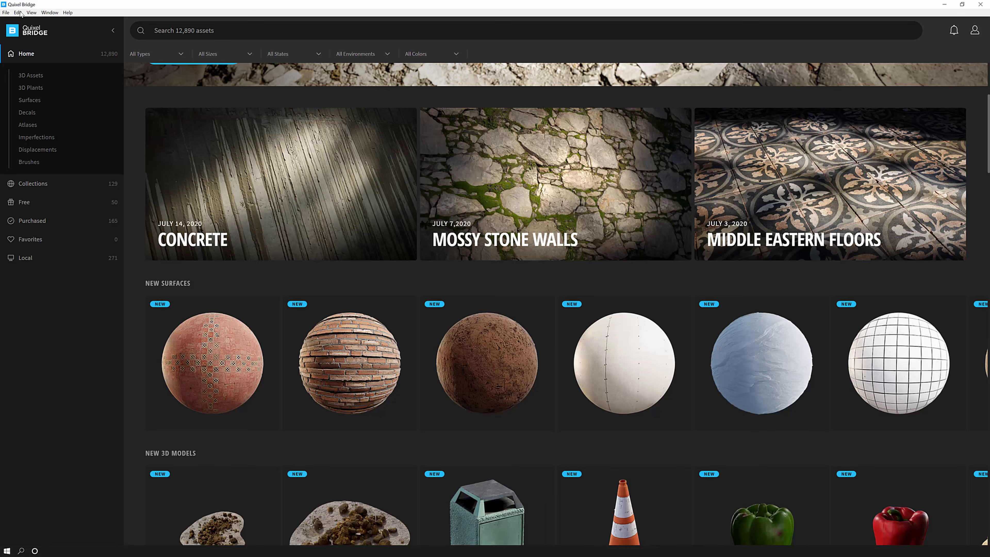
# Check the DCC/engine and local library path in Quixel Bridge's settings, and close them without changes
pyautogui.click(17, 12)
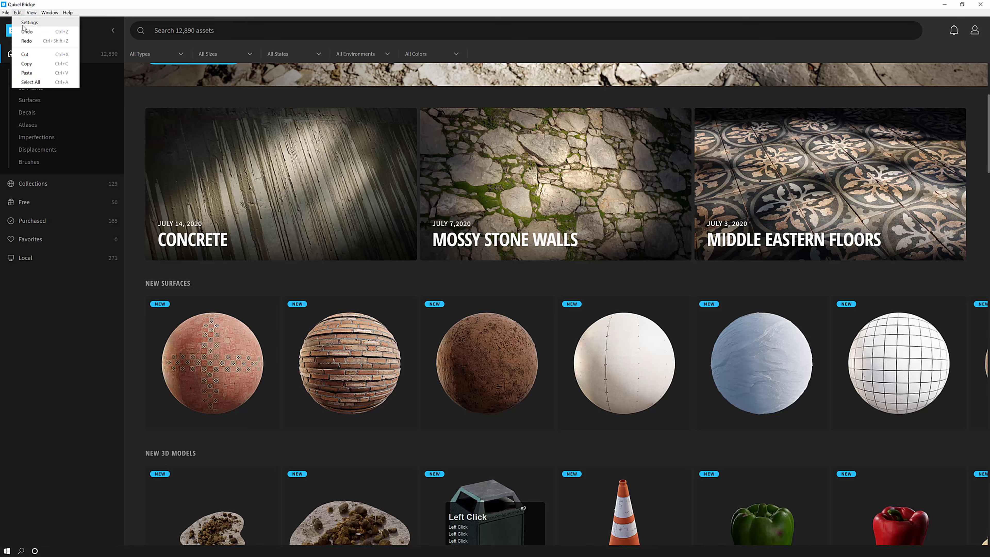
pyautogui.click(67, 37)
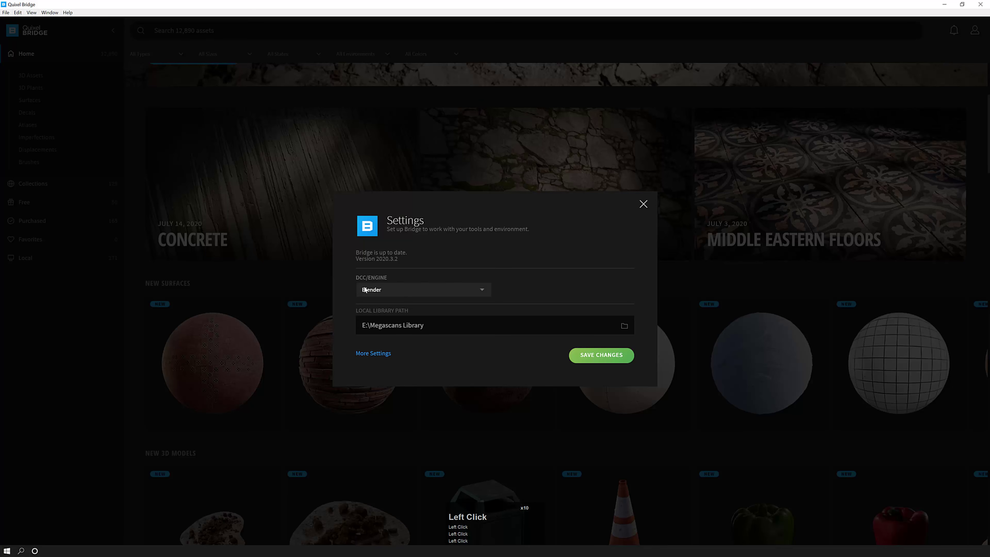
pyautogui.click(643, 204)
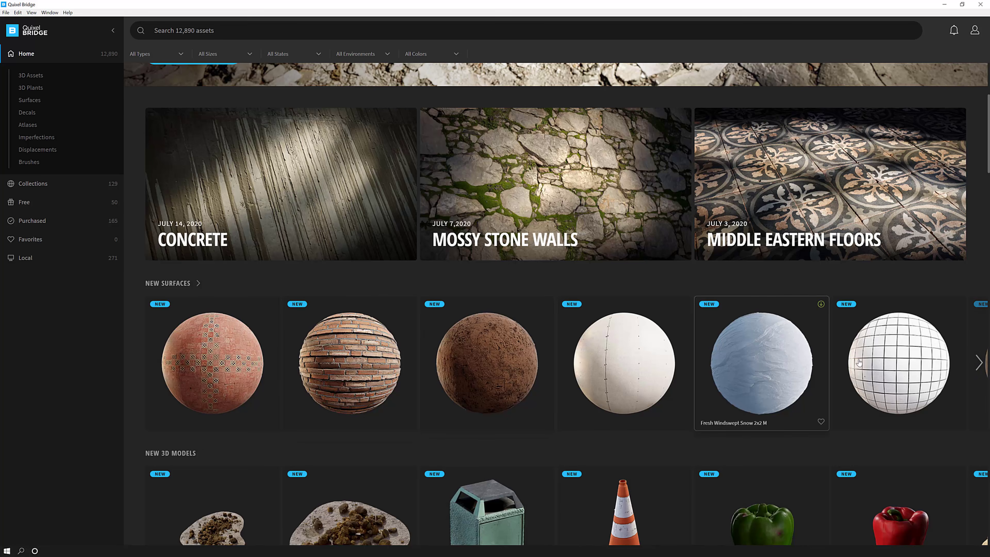
# Search the Quixel Bridge asset library for "ground"
pyautogui.click(261, 29)
pyautogui.write('ground')
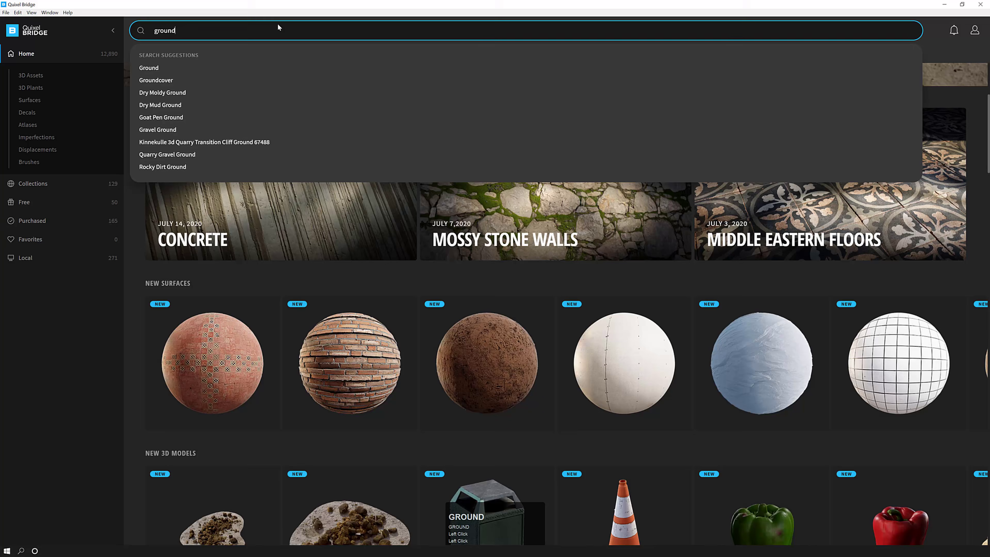
pyautogui.press('Return')
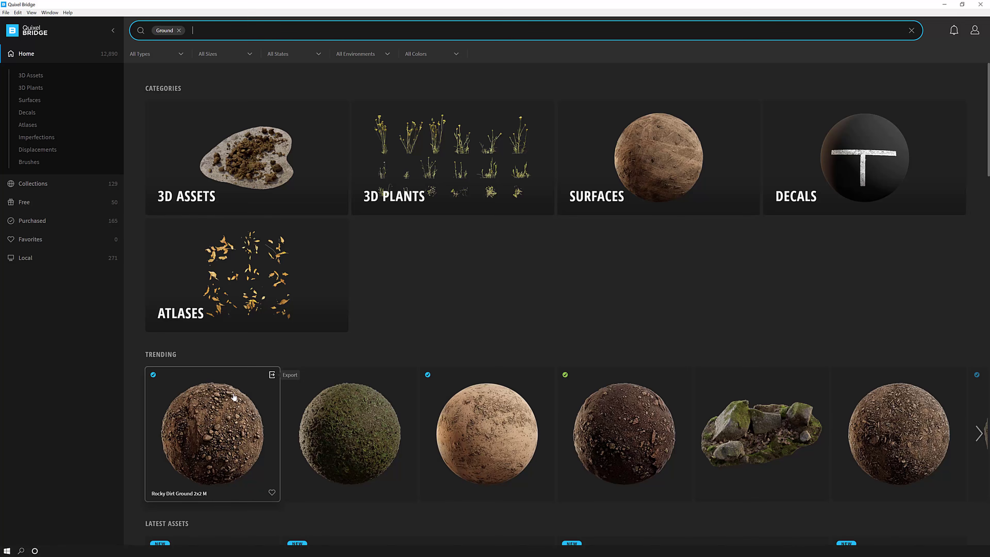
# Review the download and export settings of Rocky Dirt Ground 2x2 M, export it to Blender and return to Blender
pyautogui.click(214, 413)
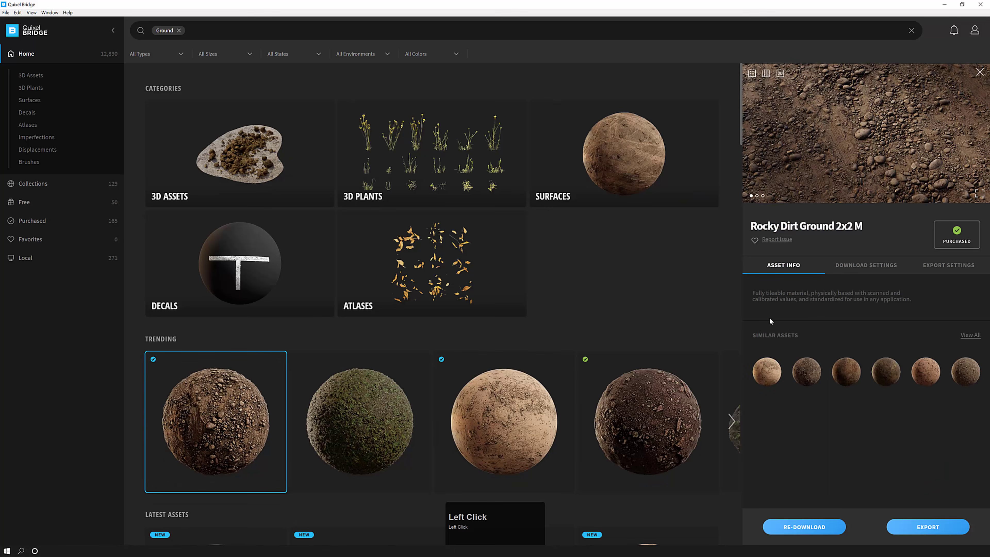
pyautogui.click(862, 269)
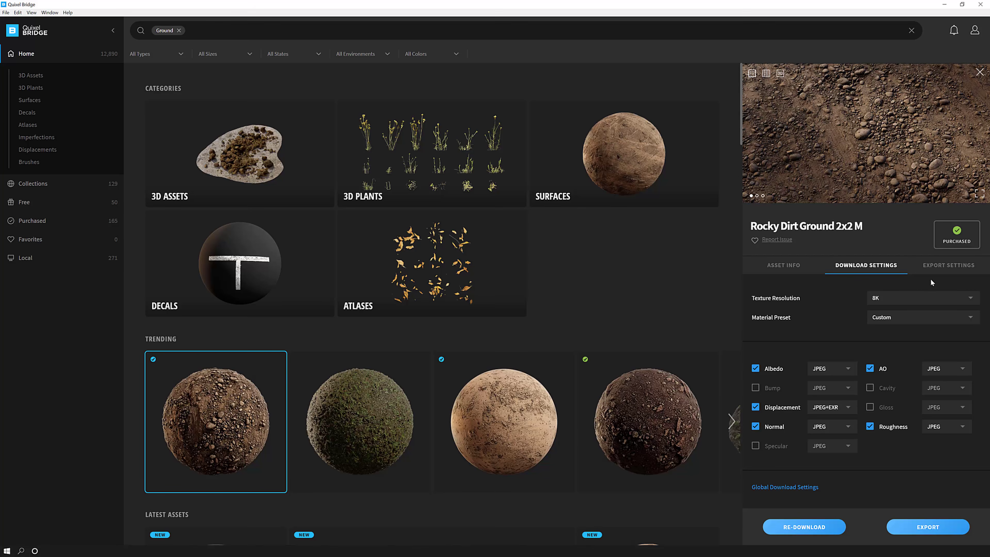
pyautogui.click(949, 266)
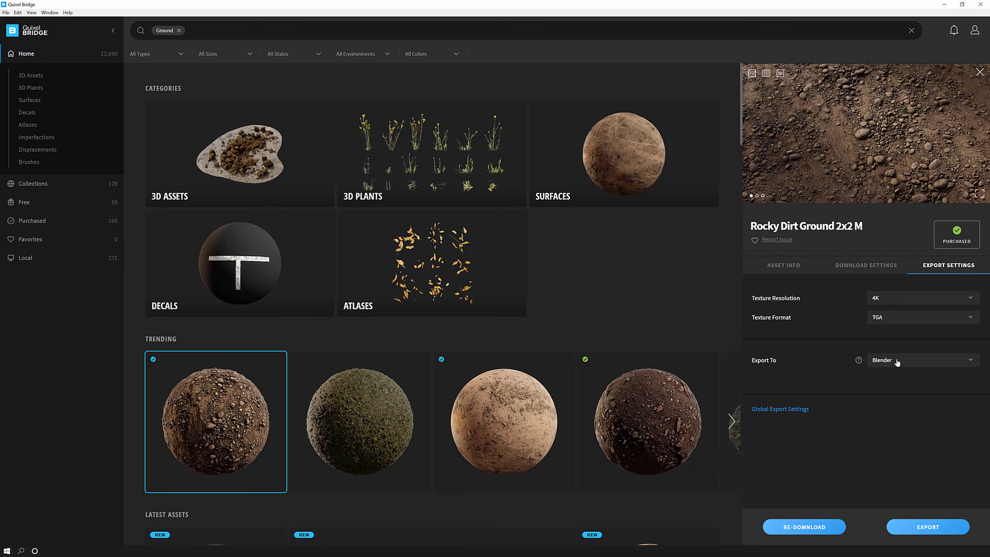
pyautogui.click(911, 525)
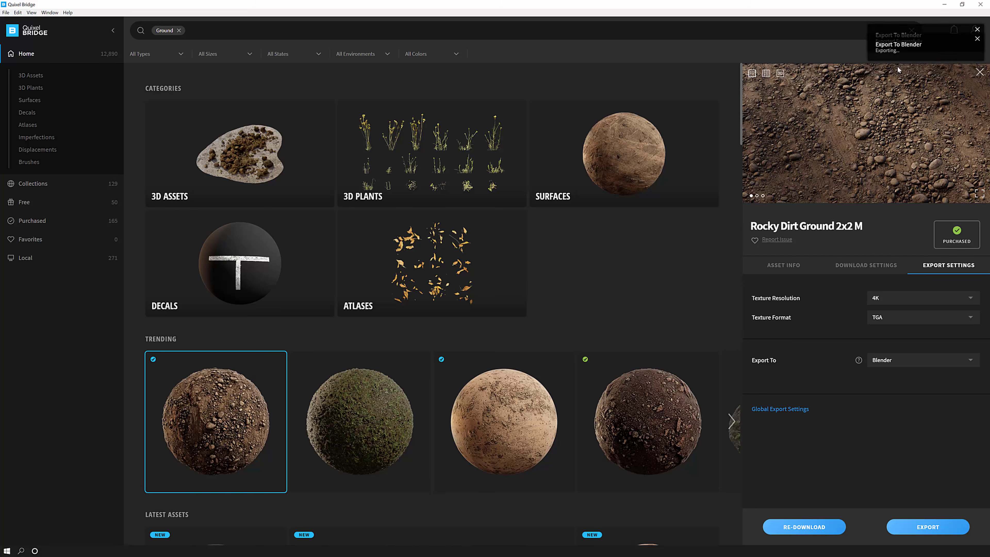
pyautogui.click(944, 5)
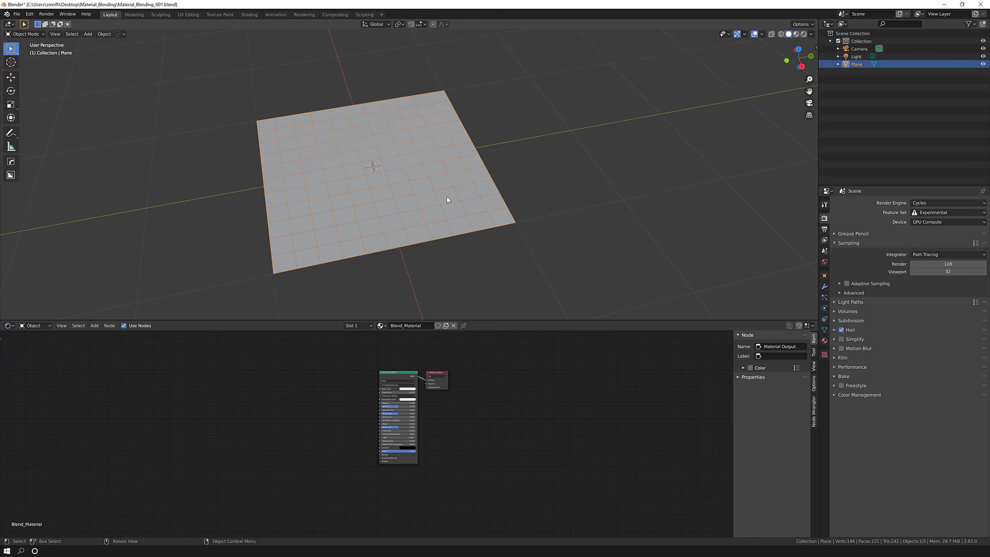
# Assign the imported Dry_Rocky_Ground_2x2 material to the plane and enlarge the material slot list in its material properties
pyautogui.click(385, 328)
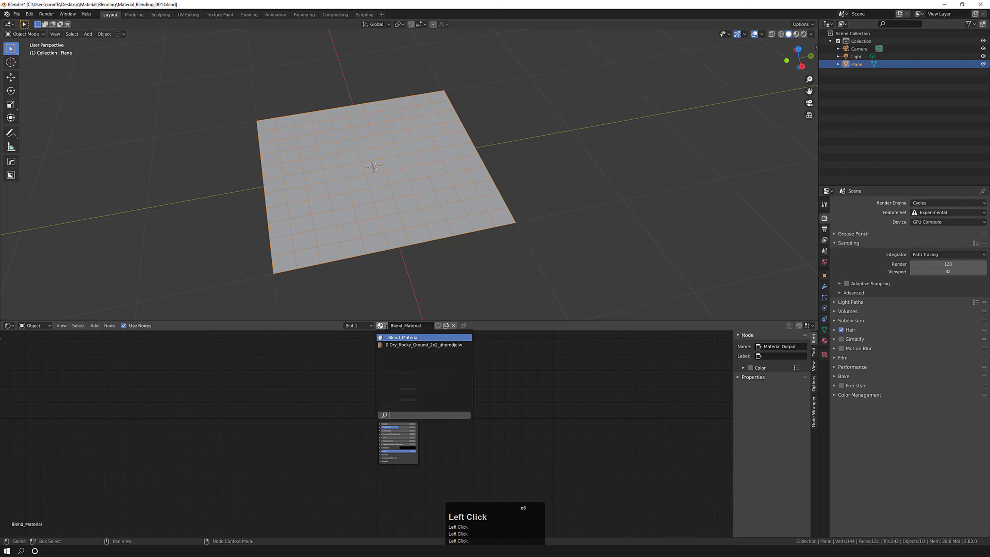
pyautogui.click(412, 345)
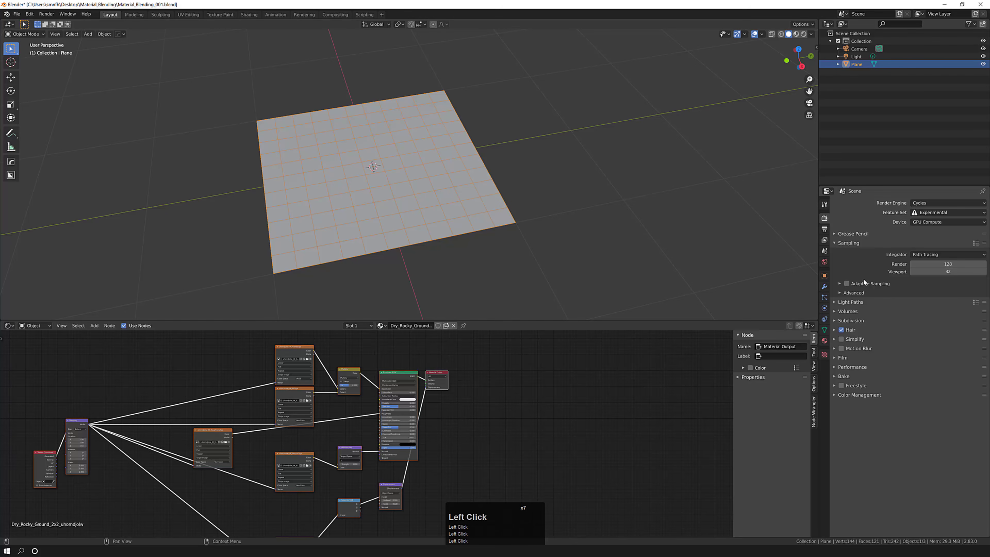
pyautogui.click(824, 340)
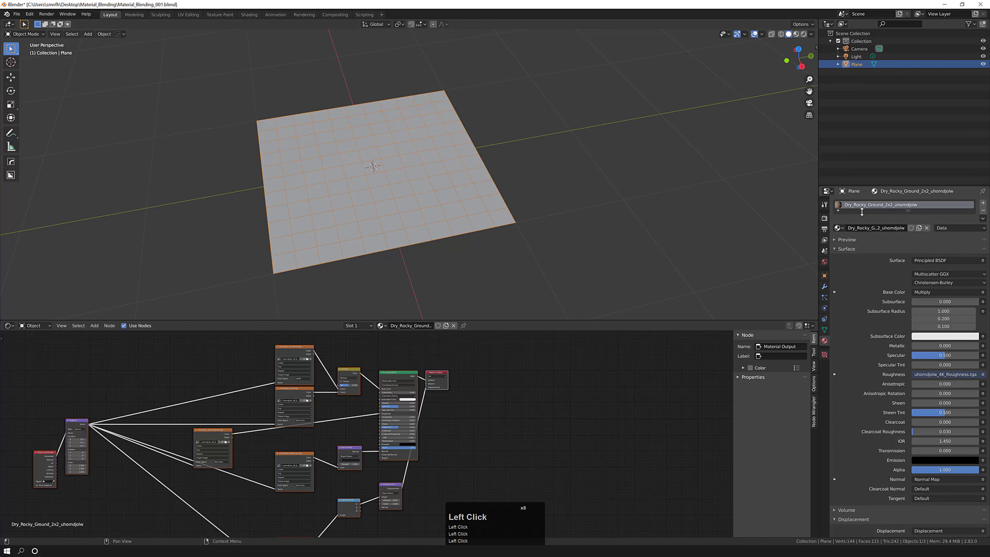
pyautogui.moveTo(862, 212); pyautogui.dragTo(862, 289)
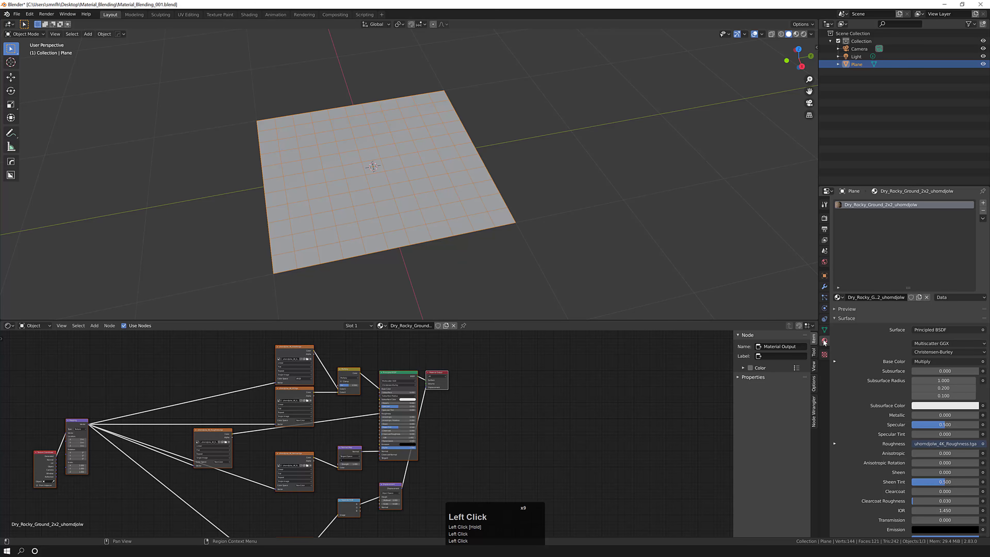
# Switch the plane's material to Blend_Material and back to the imported Dry_Rocky_Ground_2x2 material
pyautogui.click(838, 297)
pyautogui.click(860, 309)
pyautogui.click(838, 297)
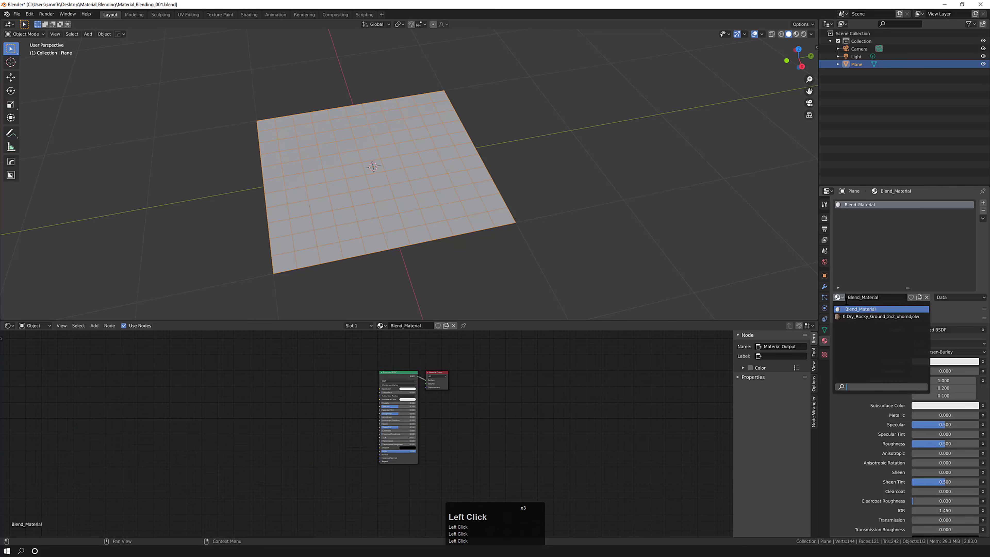
pyautogui.click(881, 316)
# Bring the whole imported node tree into view and save the file incrementally as Material_Blending_002.blend
pyautogui.moveTo(399, 401); pyautogui.dragTo(513, 415, button='middle')
pyautogui.scroll(-7, 522, 396)
pyautogui.scroll(1, 533, 391)
pyautogui.scroll(2, 514, 414)
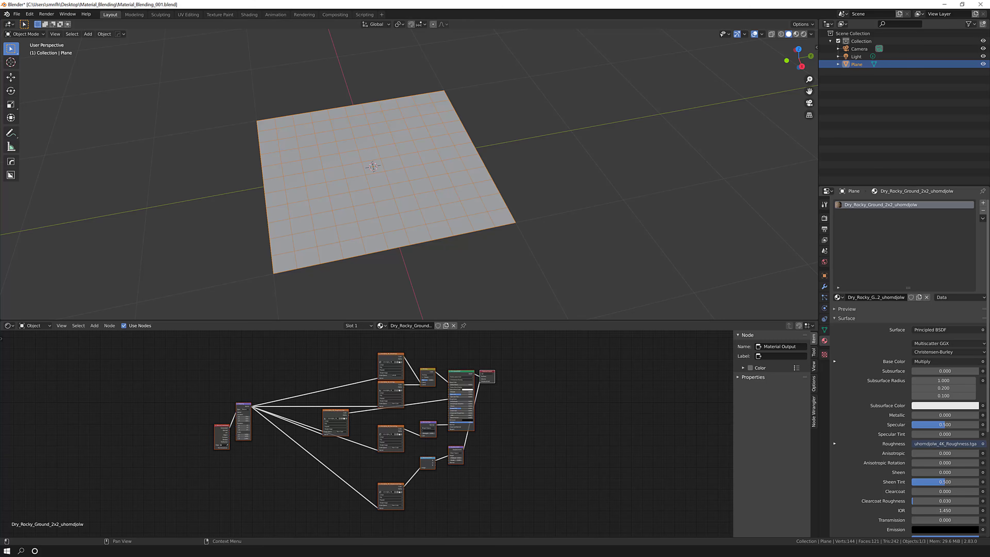
pyautogui.hotkey('ctrl', 'alt', 's')
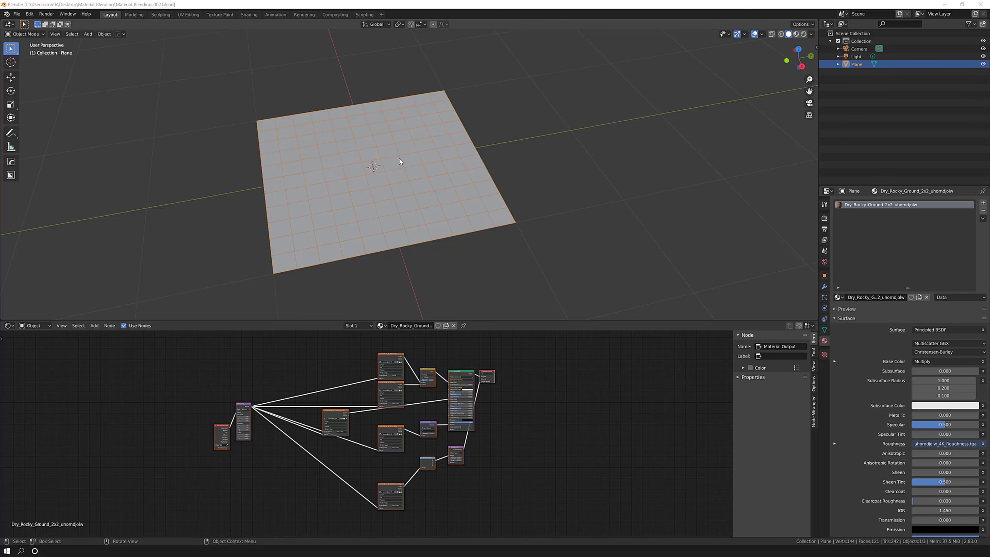
# Show the plane with Material Preview shading in the 3D viewport and look at its rocky ground texture up close
pyautogui.click(796, 34)
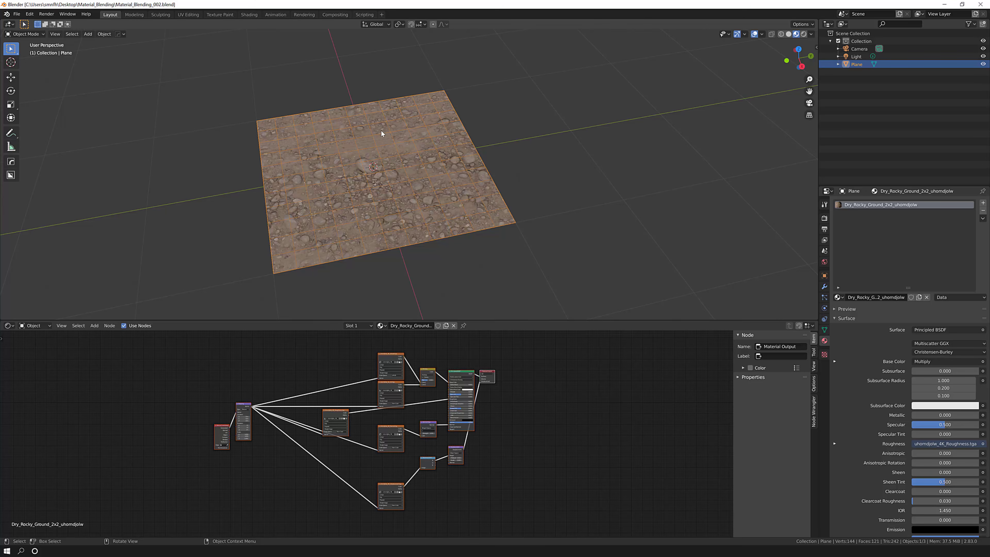
pyautogui.moveTo(382, 131); pyautogui.dragTo(371, 149, button='middle')
pyautogui.scroll(3, 367, 148)
pyautogui.scroll(-1, 371, 149)
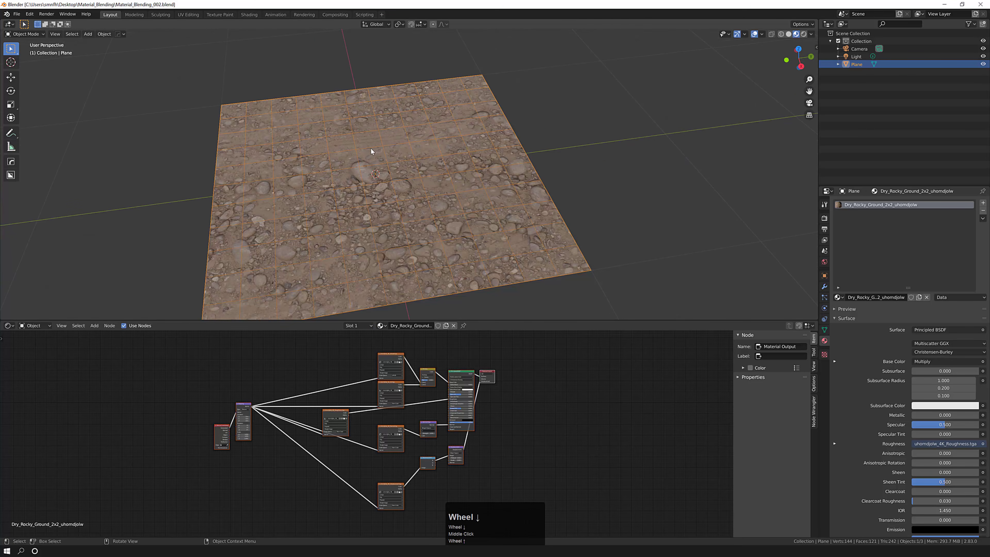
# Turn off the wireframe overlay in the 3D viewport
pyautogui.click(762, 35)
pyautogui.click(520, 112)
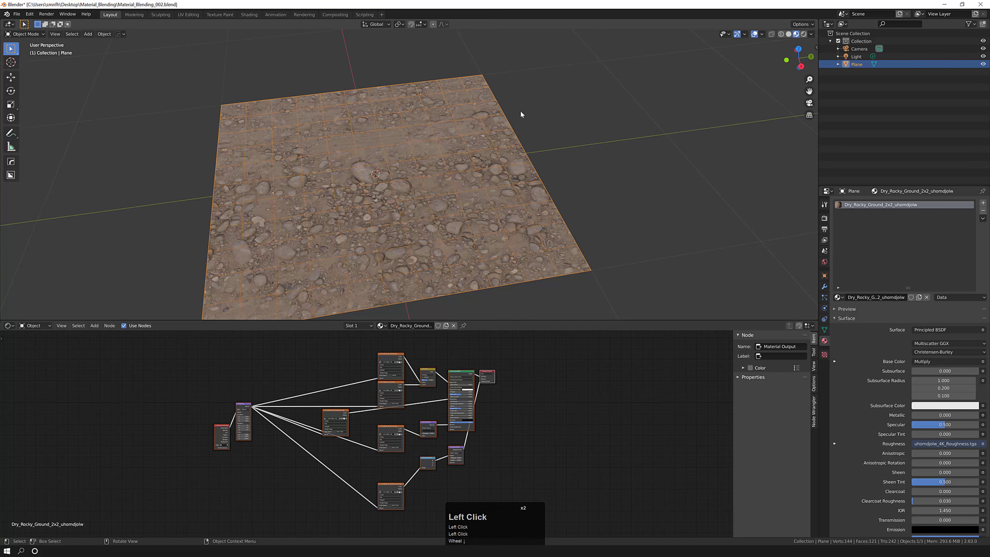
pyautogui.click(588, 100)
pyautogui.click(466, 104)
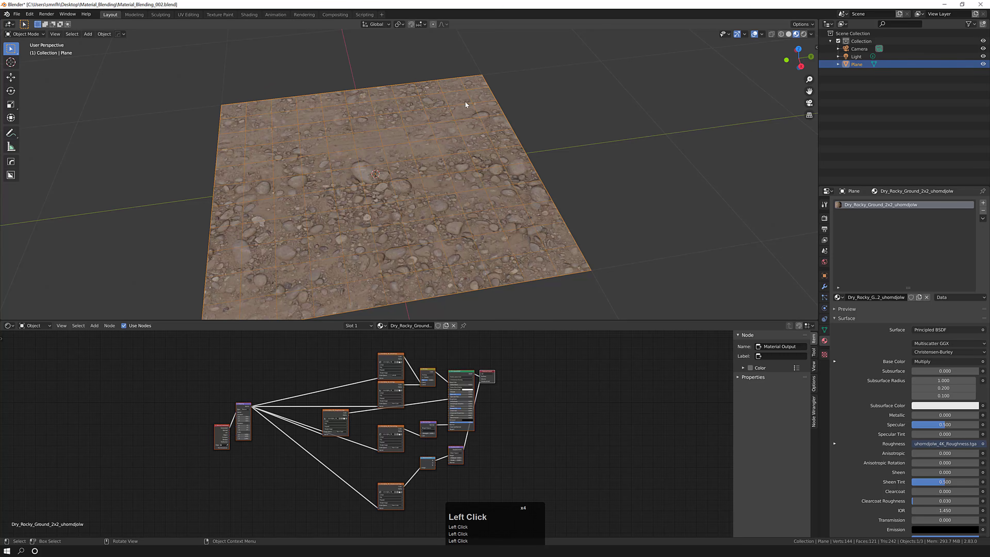
pyautogui.click(761, 35)
pyautogui.click(715, 173)
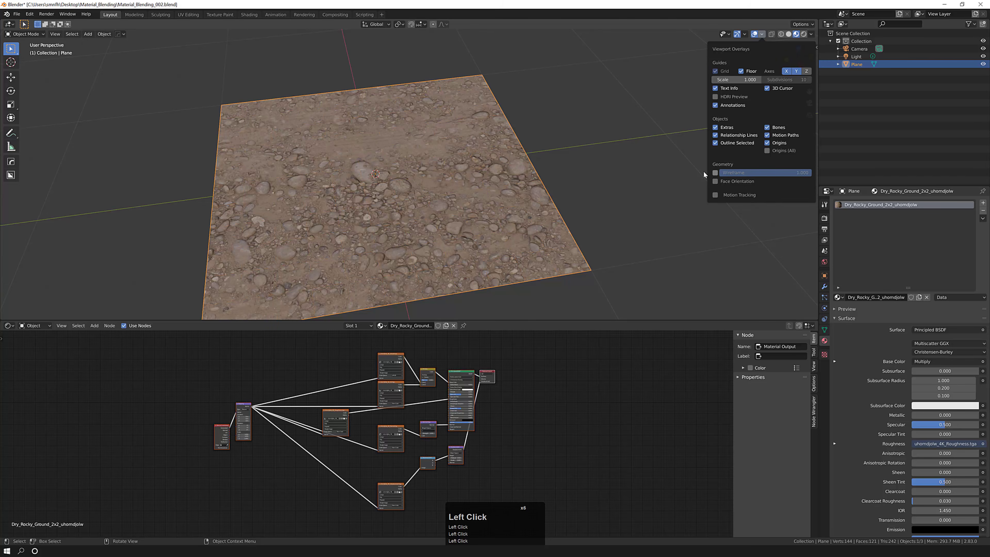
# Deselect the plane and enlarge the node editor by raising its border with the 3D viewport
pyautogui.keyDown('shift'); pyautogui.moveTo(595, 183); pyautogui.dragTo(605, 138, button='middle'); pyautogui.keyUp('shift')
pyautogui.press('F4')
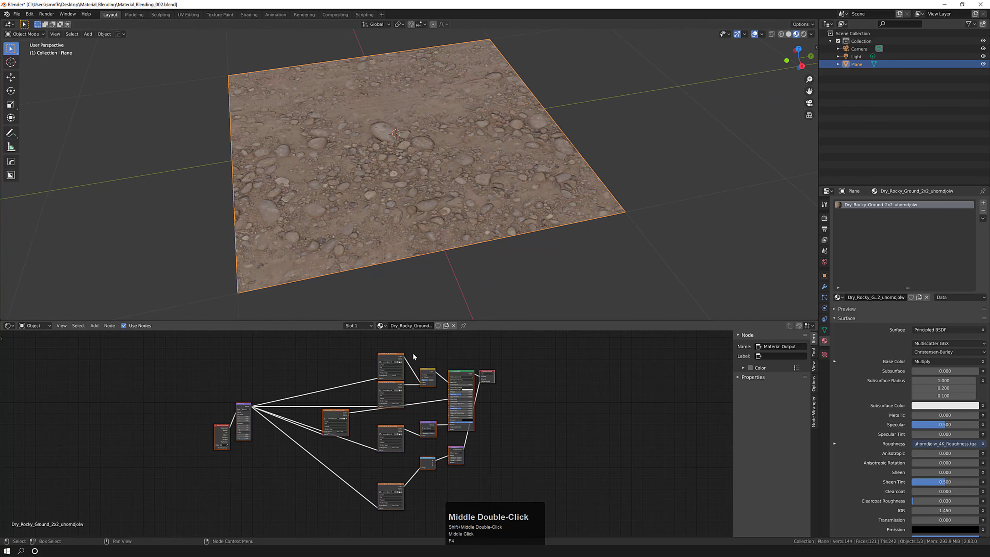
pyautogui.click(341, 307)
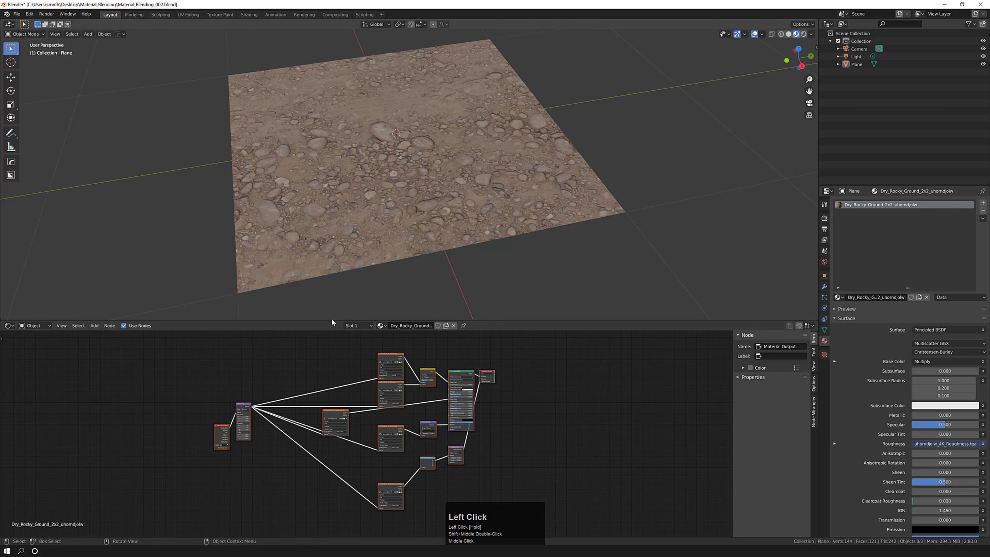
pyautogui.moveTo(331, 320); pyautogui.dragTo(336, 223)
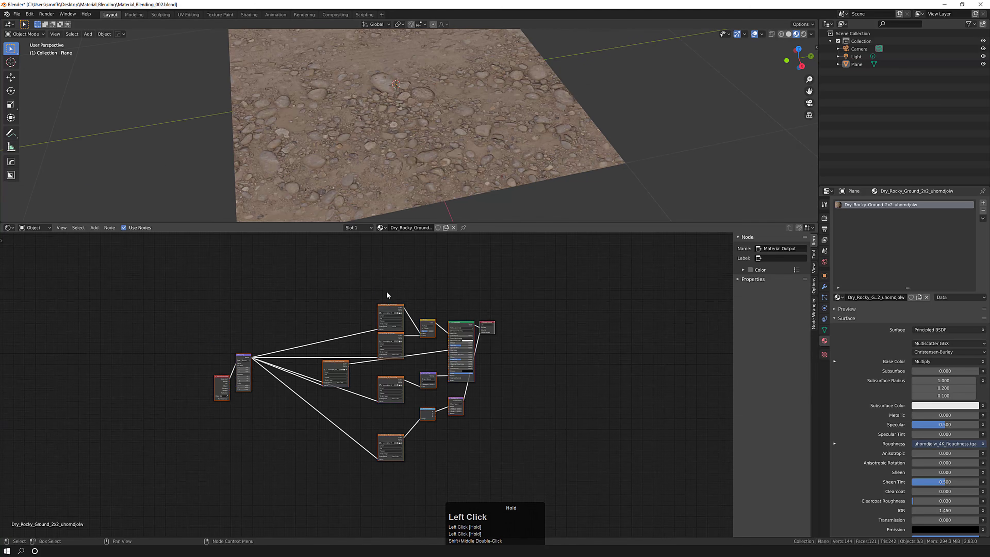
# Arrange the albedo, AO, roughness and normal image texture nodes in a vertical column with gaps between them
pyautogui.scroll(5, 390, 316)
pyautogui.scroll(2, 390, 316)
pyautogui.click(390, 315)
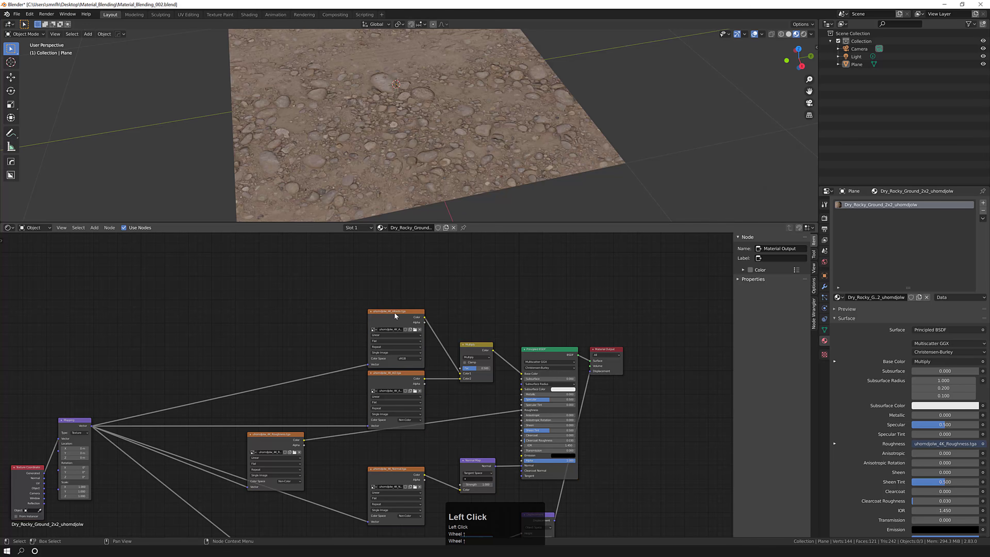
pyautogui.moveTo(389, 316); pyautogui.dragTo(370, 248)
pyautogui.moveTo(402, 373); pyautogui.dragTo(374, 324)
pyautogui.moveTo(374, 324); pyautogui.dragTo(372, 244, button='middle')
pyautogui.moveTo(282, 356); pyautogui.dragTo(375, 321)
pyautogui.scroll(-7, 335, 388)
pyautogui.scroll(1, 363, 390)
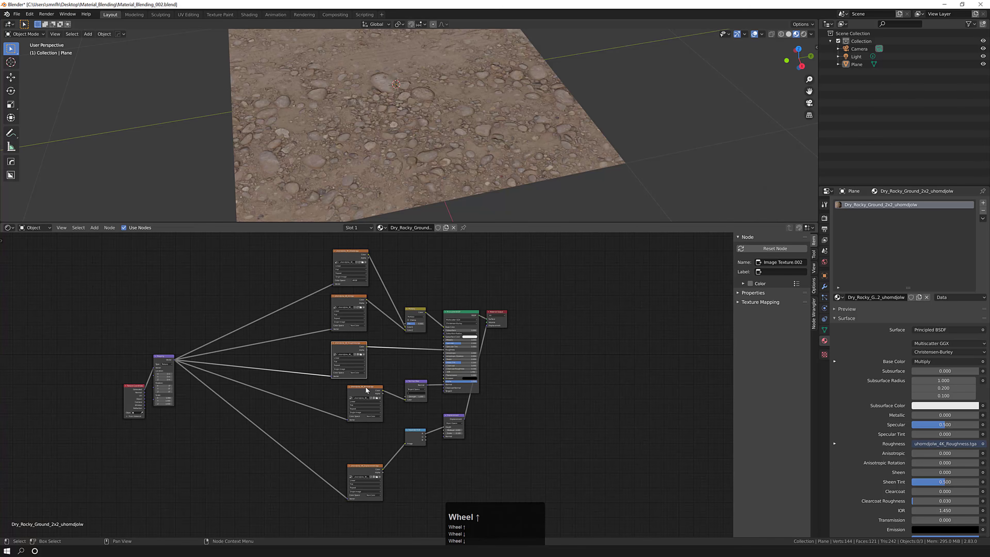
pyautogui.moveTo(366, 386); pyautogui.dragTo(353, 391)
# Level the Texture Coordinate node with the Mapping node and box-select the coordinate nodes and the image texture nodes in turn
pyautogui.moveTo(129, 388); pyautogui.dragTo(122, 371)
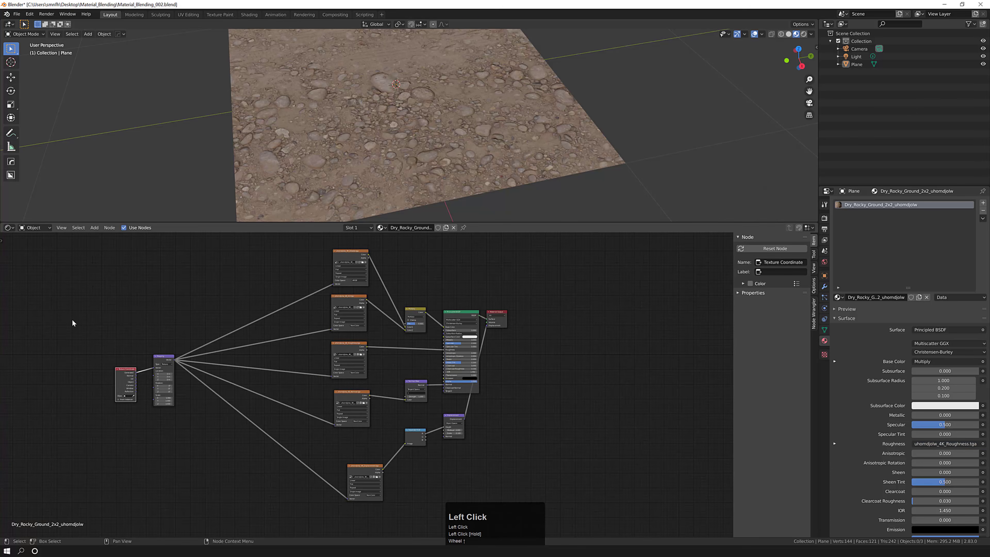
pyautogui.moveTo(66, 309); pyautogui.dragTo(179, 439)
pyautogui.moveTo(181, 441); pyautogui.dragTo(170, 445, button='middle')
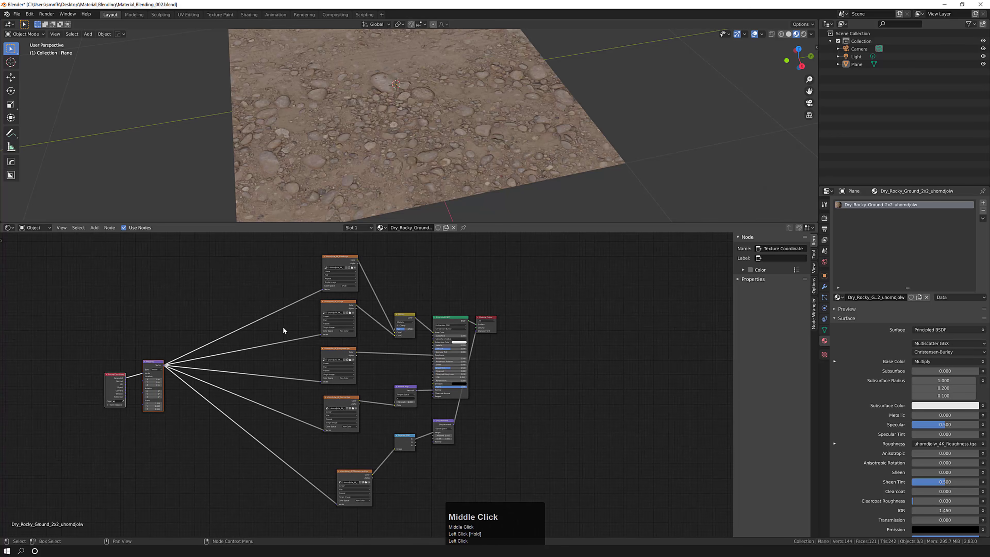
pyautogui.moveTo(271, 246); pyautogui.dragTo(381, 519)
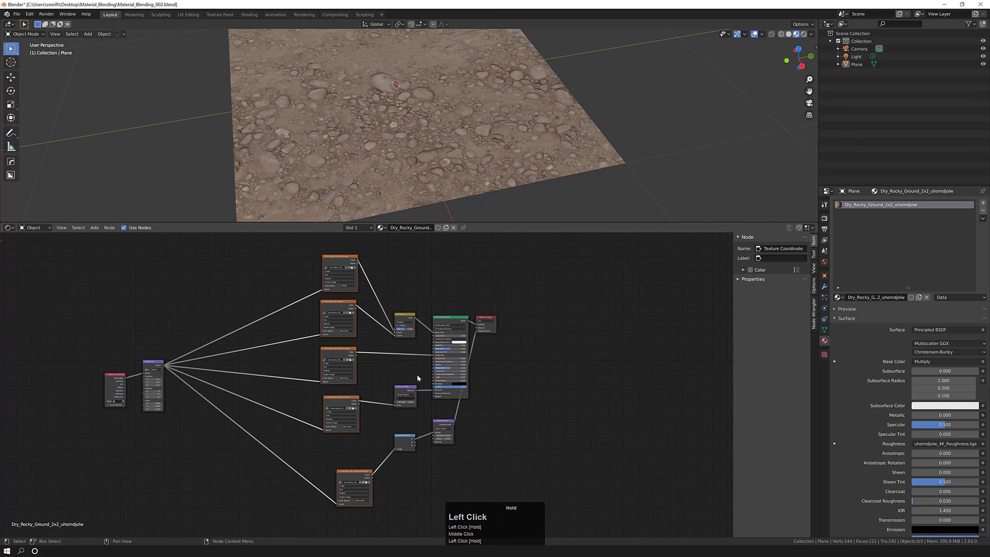
pyautogui.click(383, 280)
pyautogui.moveTo(383, 274); pyautogui.dragTo(433, 386)
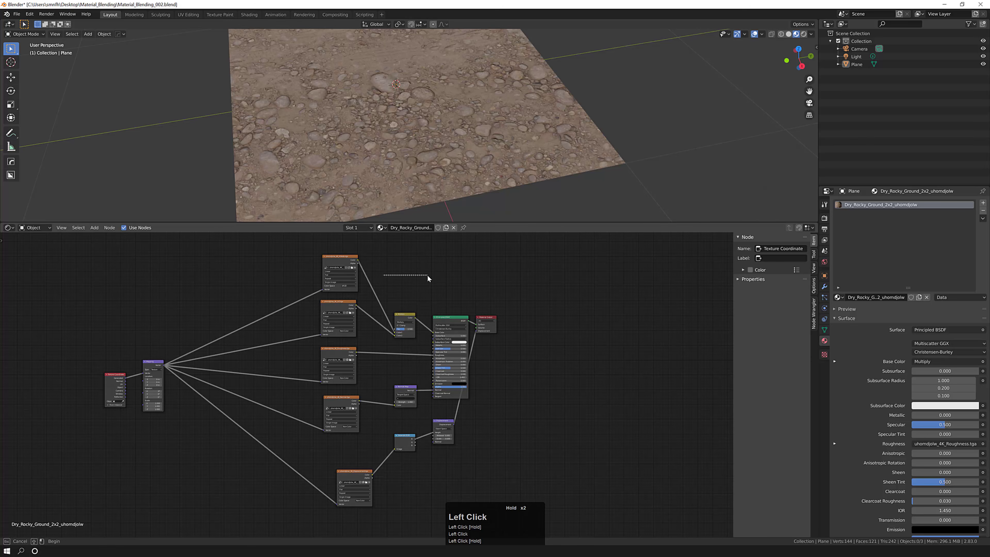
# Move the Material Output node farther away from the Principled BSDF to leave space between them
pyautogui.scroll(2, 460, 304)
pyautogui.moveTo(488, 323); pyautogui.dragTo(551, 328)
pyautogui.moveTo(430, 314); pyautogui.dragTo(439, 306, button='middle')
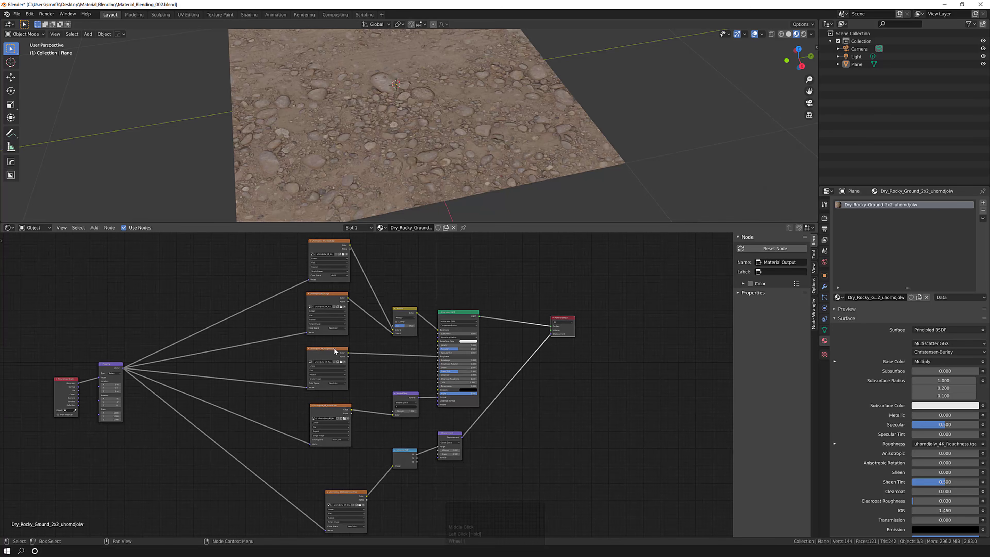
pyautogui.moveTo(367, 420); pyautogui.dragTo(340, 377, button='middle')
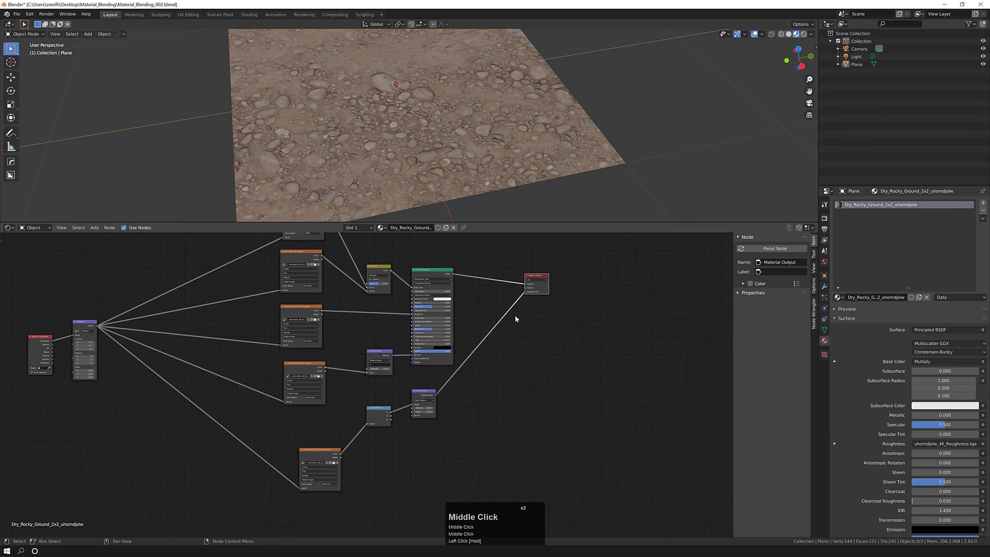
pyautogui.moveTo(537, 278); pyautogui.dragTo(548, 275)
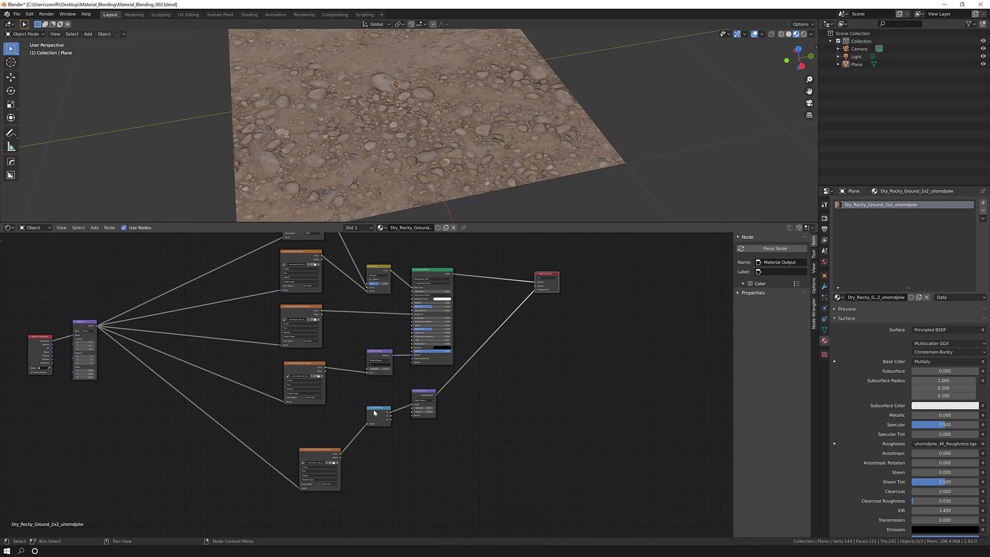
# Lower the Separate RGB and Displacement nodes to sit beside the displacement texture, clear of the Normal Map node
pyautogui.moveTo(377, 407); pyautogui.dragTo(373, 434)
pyautogui.moveTo(426, 392); pyautogui.dragTo(429, 423)
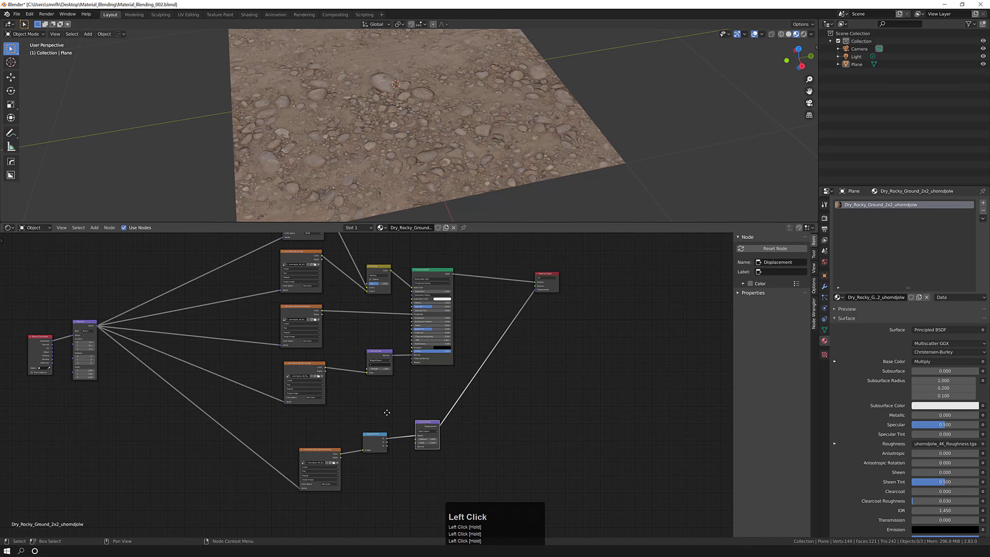
pyautogui.moveTo(387, 413); pyautogui.dragTo(428, 413, button='middle')
# Raise the Multiply node beside the albedo and AO textures and try out its Fac setting
pyautogui.moveTo(280, 348); pyautogui.dragTo(283, 399, button='middle')
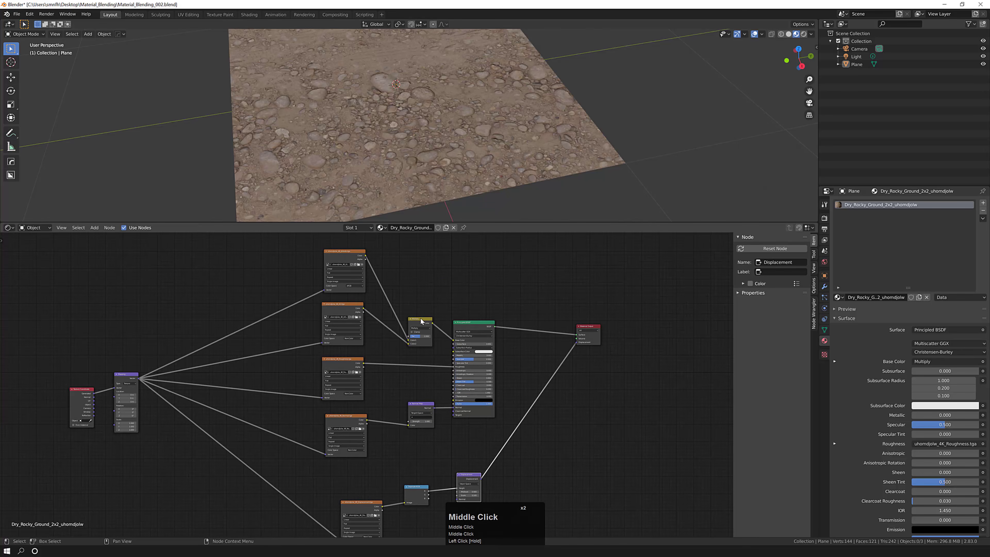
pyautogui.moveTo(421, 320); pyautogui.dragTo(420, 288)
pyautogui.moveTo(388, 284); pyautogui.dragTo(390, 288, button='middle')
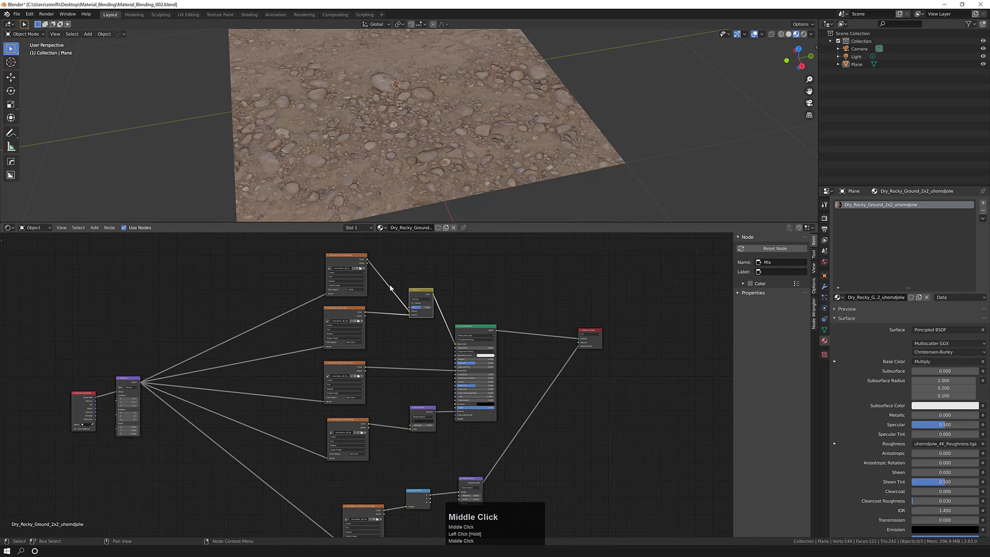
pyautogui.scroll(6, 387, 288)
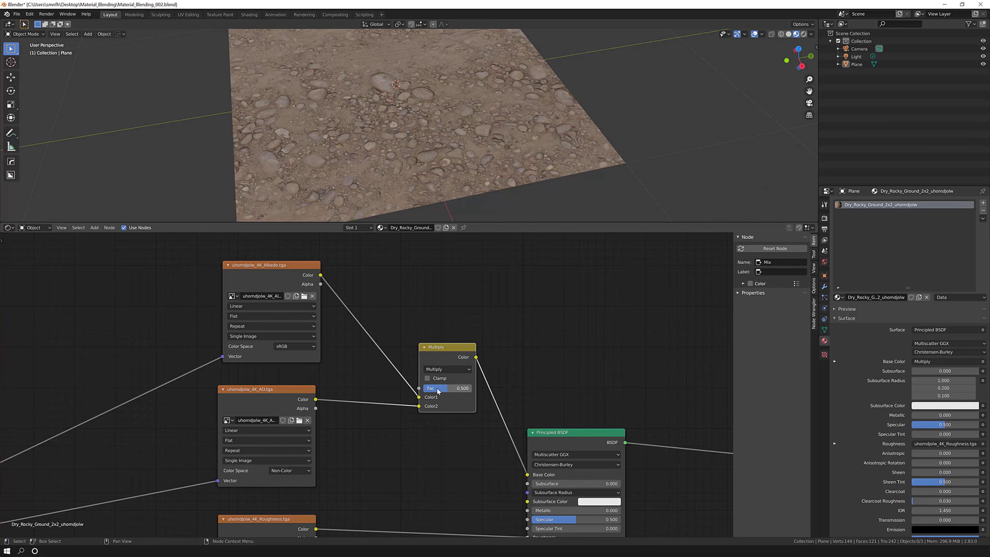
pyautogui.moveTo(446, 391)
pyautogui.mouseDown()
pyautogui.moveTo(430, 389)
pyautogui.moveTo(470, 389)
pyautogui.moveTo(425, 389)
pyautogui.moveTo(471, 389)
pyautogui.moveTo(424, 388)
pyautogui.moveTo(471, 388)
pyautogui.moveTo(438, 388)
pyautogui.mouseUp()
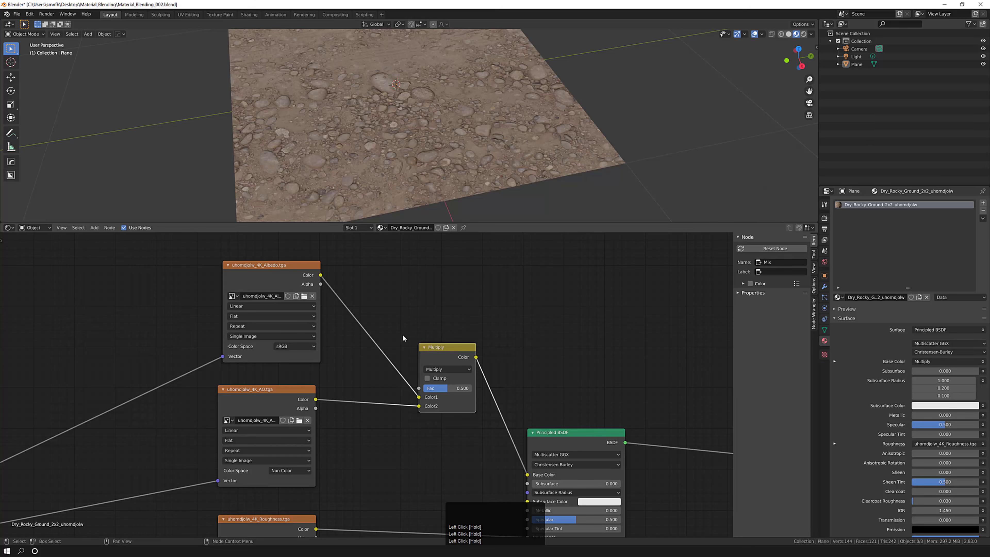
# Raise the Principled BSDF node slightly, closer to the height of the Multiply node
pyautogui.moveTo(380, 373); pyautogui.dragTo(382, 330, button='middle')
pyautogui.scroll(-2, 413, 376)
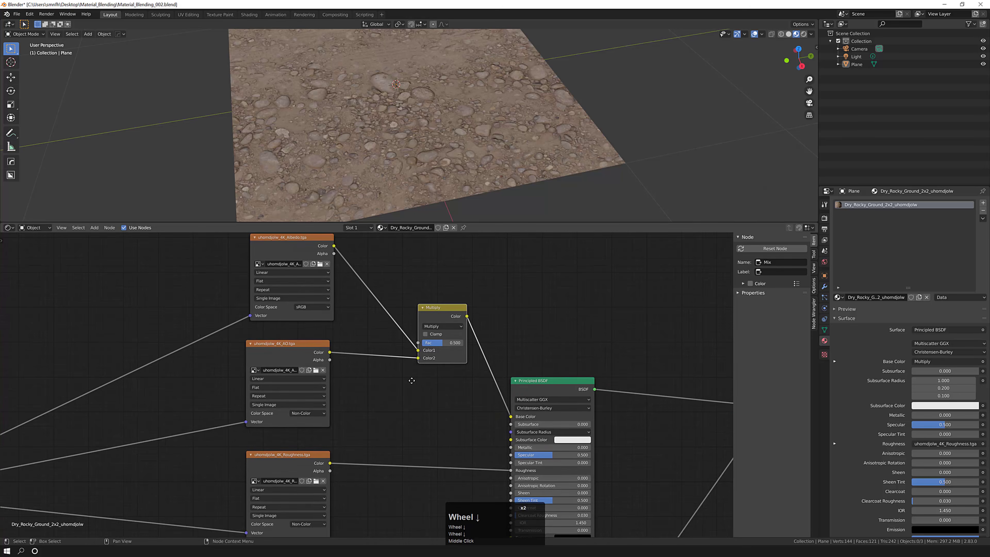
pyautogui.moveTo(413, 378); pyautogui.dragTo(383, 396, button='middle')
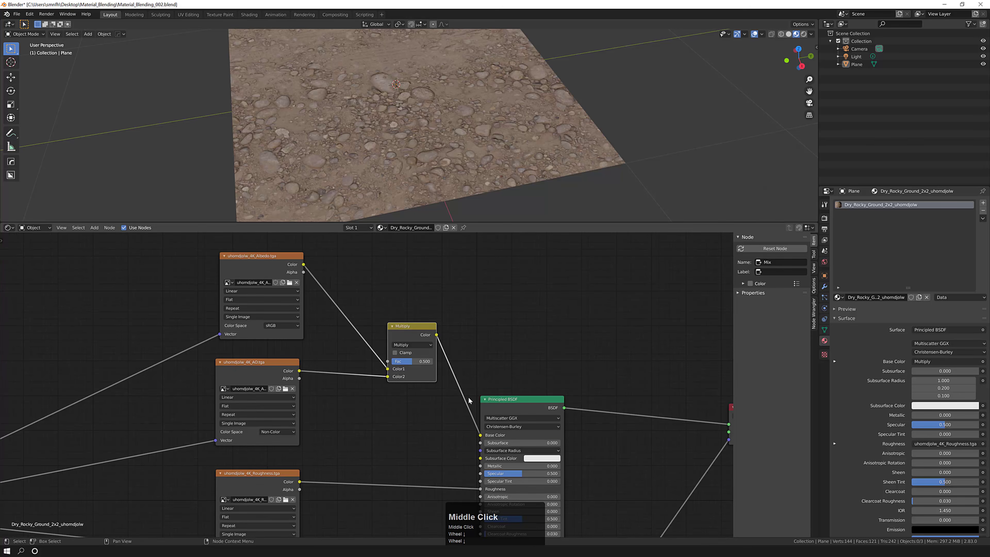
pyautogui.moveTo(508, 400); pyautogui.dragTo(510, 381)
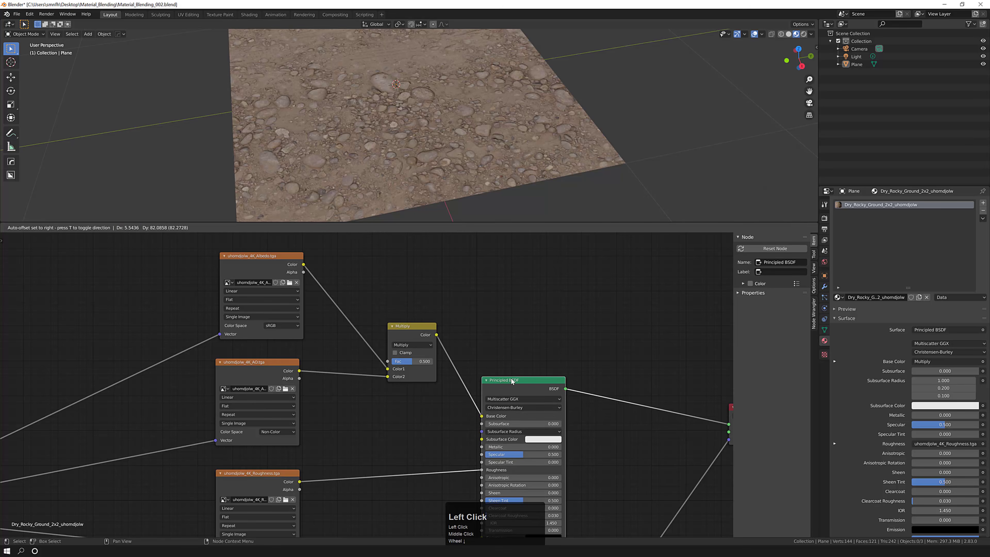
# Shift the normal texture node slightly down and bring the Normal Map node closer to it
pyautogui.moveTo(395, 434); pyautogui.dragTo(355, 327, button='middle')
pyautogui.scroll(-2, 403, 361)
pyautogui.scroll(2, 277, 354)
pyautogui.scroll(1, 277, 354)
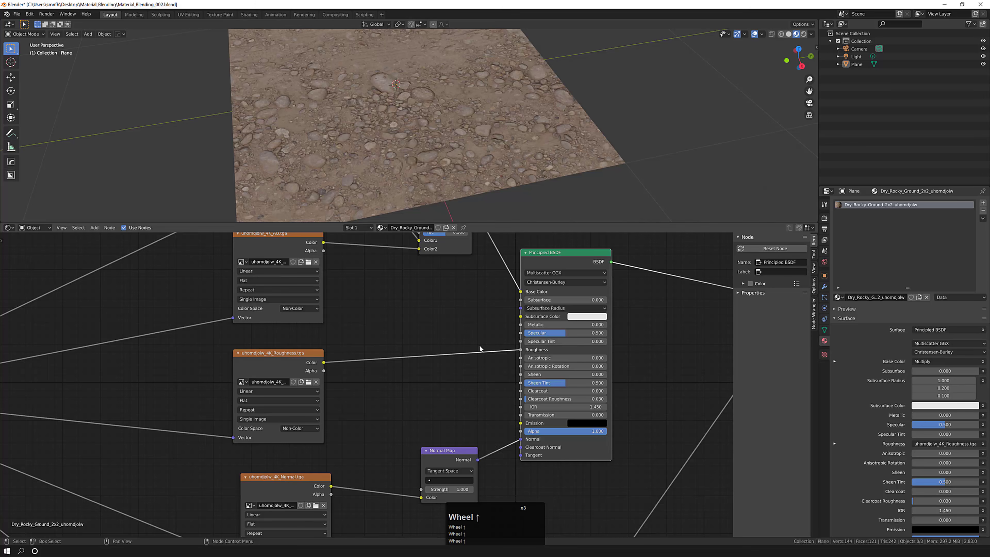
pyautogui.moveTo(514, 355); pyautogui.dragTo(519, 253, button='middle')
pyautogui.scroll(-1, 415, 398)
pyautogui.moveTo(317, 375); pyautogui.dragTo(316, 382, button='middle')
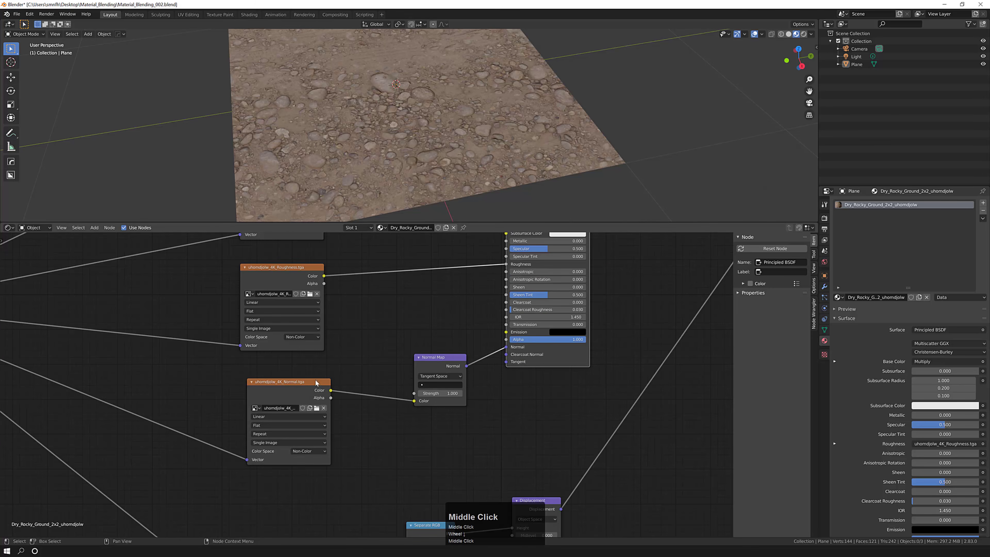
pyautogui.moveTo(295, 382); pyautogui.dragTo(298, 390)
pyautogui.moveTo(446, 383); pyautogui.dragTo(430, 386)
# Test the Normal Map strength on the plane with a higher value, with 0 and with 0.25
pyautogui.scroll(3, 430, 385)
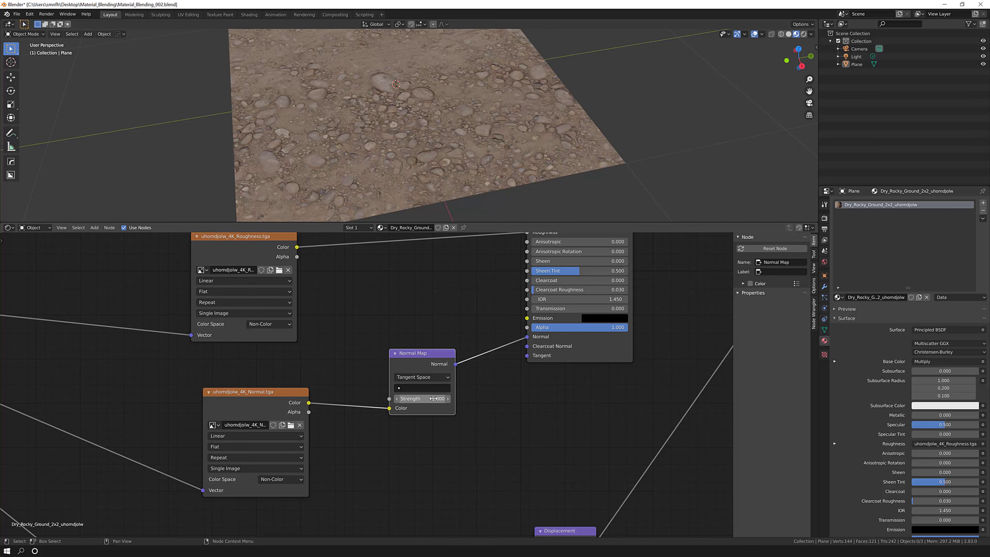
pyautogui.moveTo(434, 399); pyautogui.dragTo(481, 399)
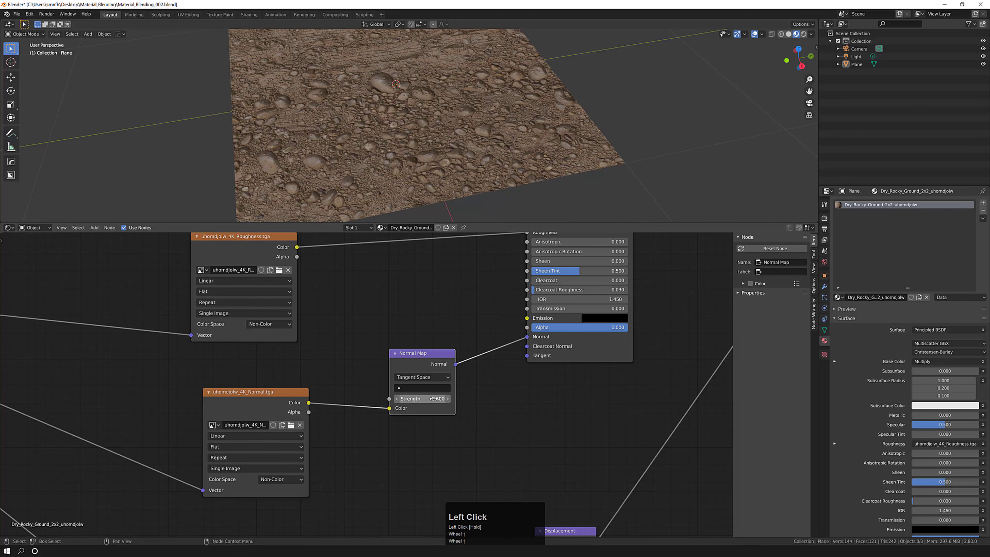
pyautogui.click(434, 399)
pyautogui.write('0')
pyautogui.press('KP_Enter')
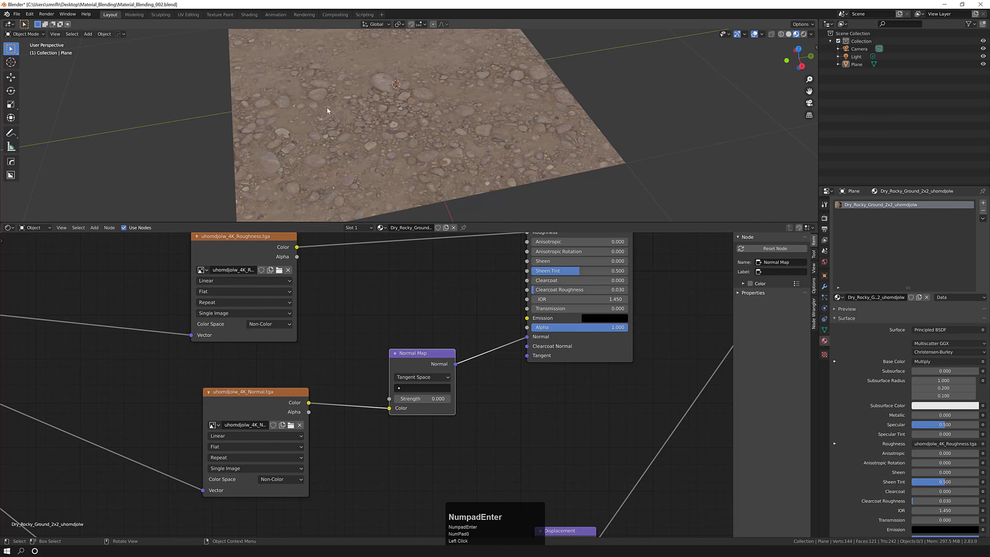
pyautogui.click(425, 398)
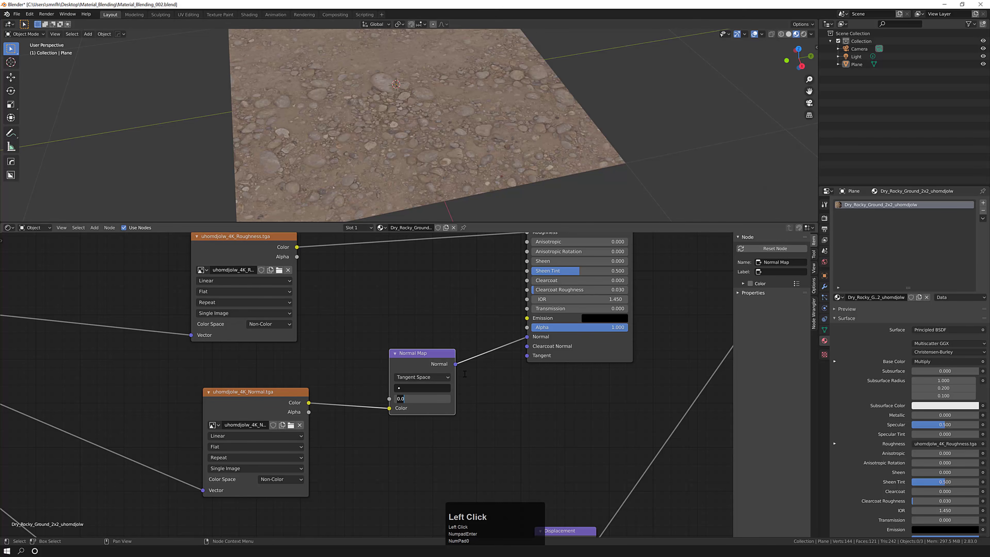
pyautogui.write('25')
pyautogui.press('KP_Enter')
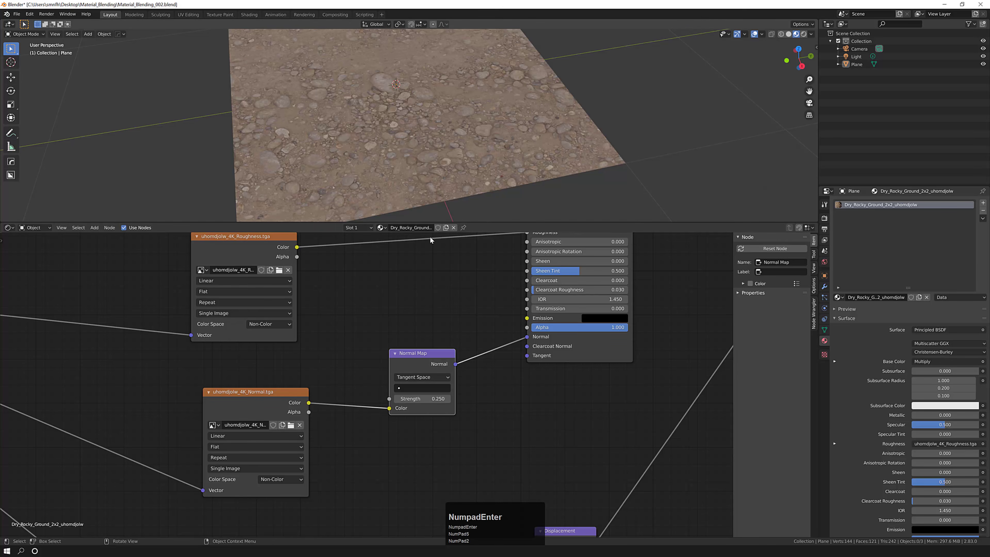
# Try a Normal Map strength of 0.75, check the plane from other angles, and restore the strength to 1
pyautogui.moveTo(451, 152); pyautogui.dragTo(460, 146, button='middle')
pyautogui.click(433, 399)
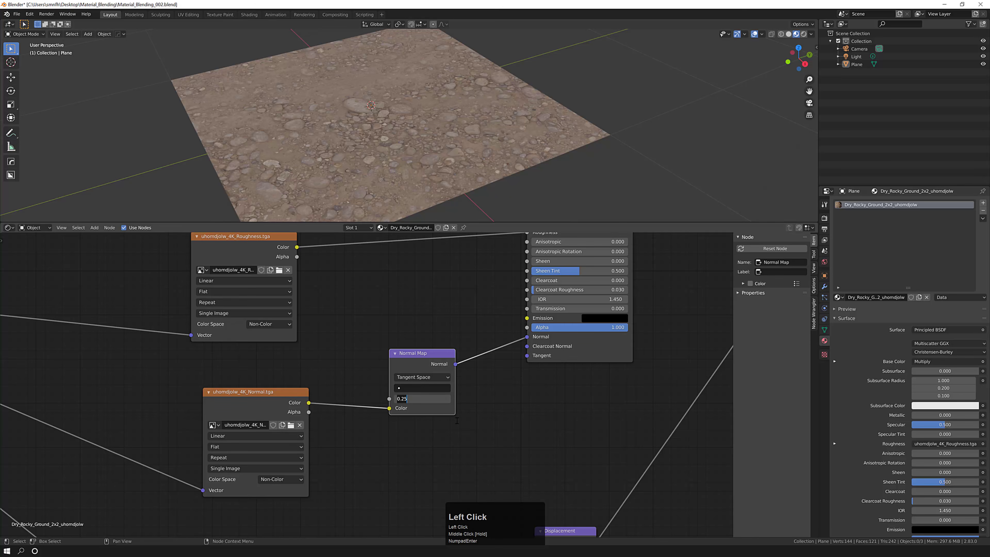
pyautogui.write('0.75')
pyautogui.press('KP_Enter')
pyautogui.moveTo(510, 165); pyautogui.dragTo(501, 176, button='middle')
pyautogui.click(437, 399)
pyautogui.write('1')
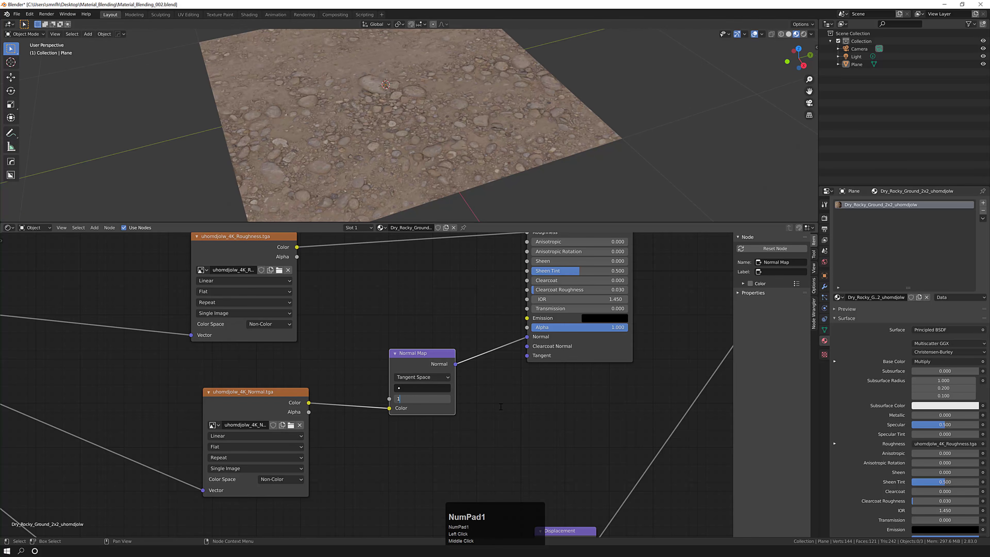
pyautogui.press('KP_Enter')
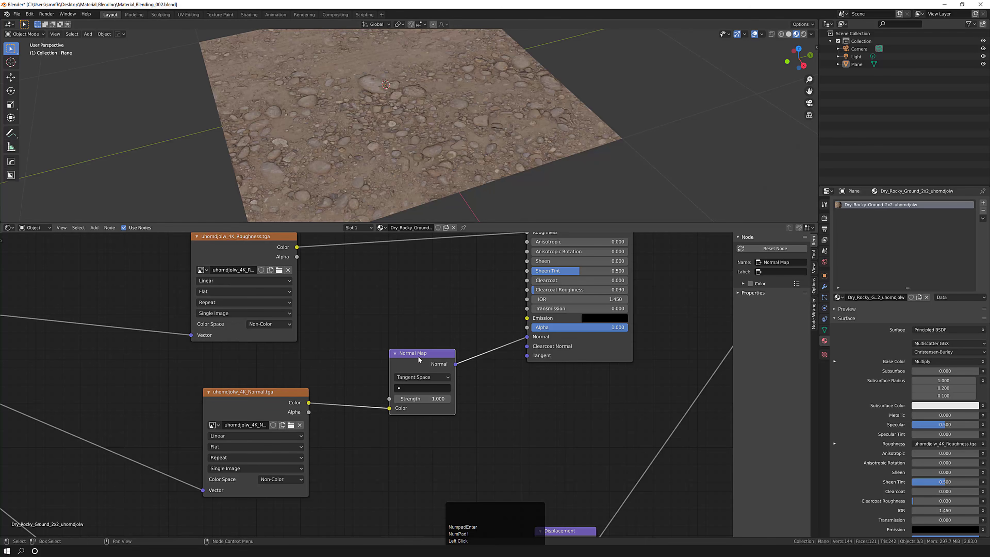
# Nudge the Normal Map node up and adjust the Separate RGB and Displacement nodes beside the displacement texture
pyautogui.moveTo(419, 355); pyautogui.dragTo(422, 348)
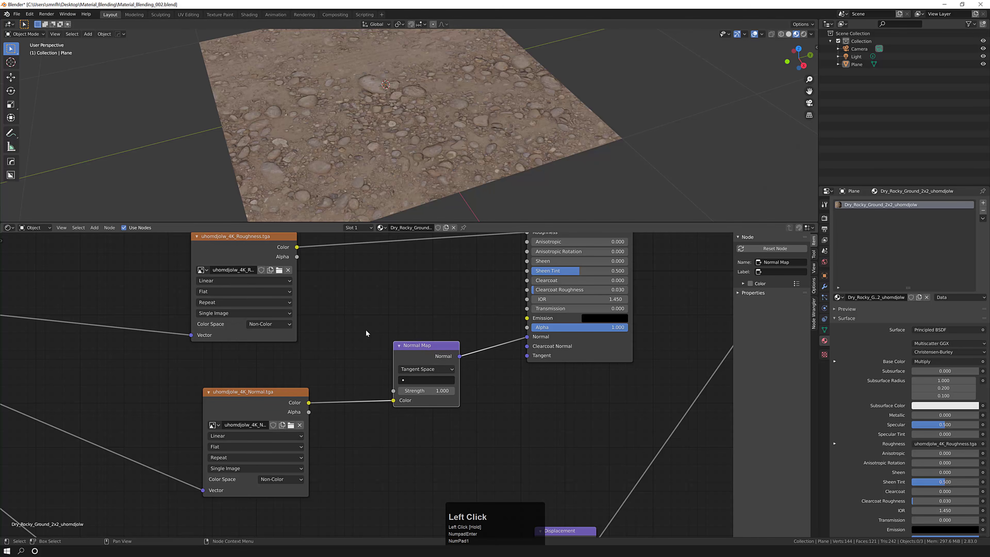
pyautogui.moveTo(388, 304); pyautogui.dragTo(389, 305, button='middle')
pyautogui.scroll(-11, 388, 306)
pyautogui.moveTo(405, 400); pyautogui.dragTo(384, 381, button='middle')
pyautogui.scroll(6, 332, 414)
pyautogui.moveTo(332, 409); pyautogui.dragTo(358, 400, button='middle')
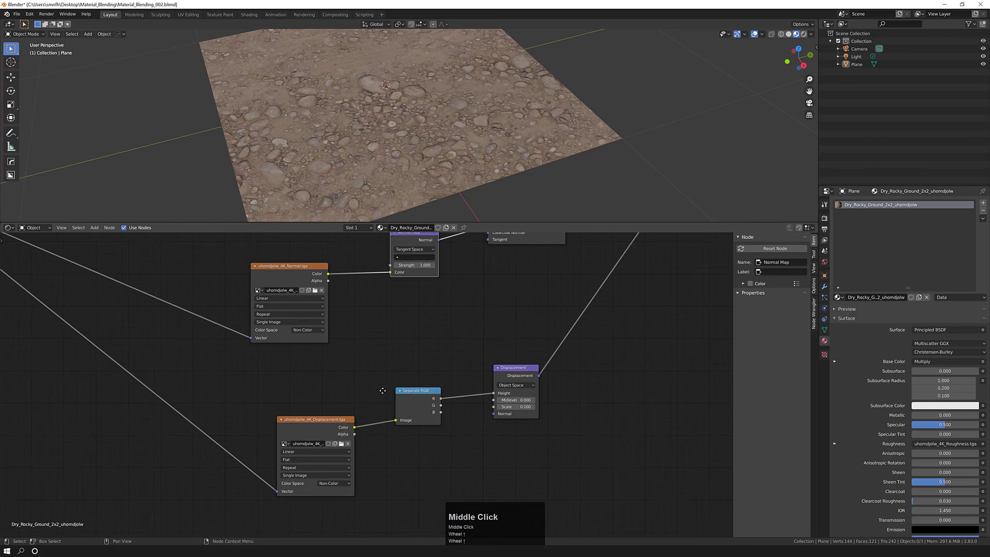
pyautogui.scroll(-7, 363, 385)
pyautogui.scroll(6, 365, 390)
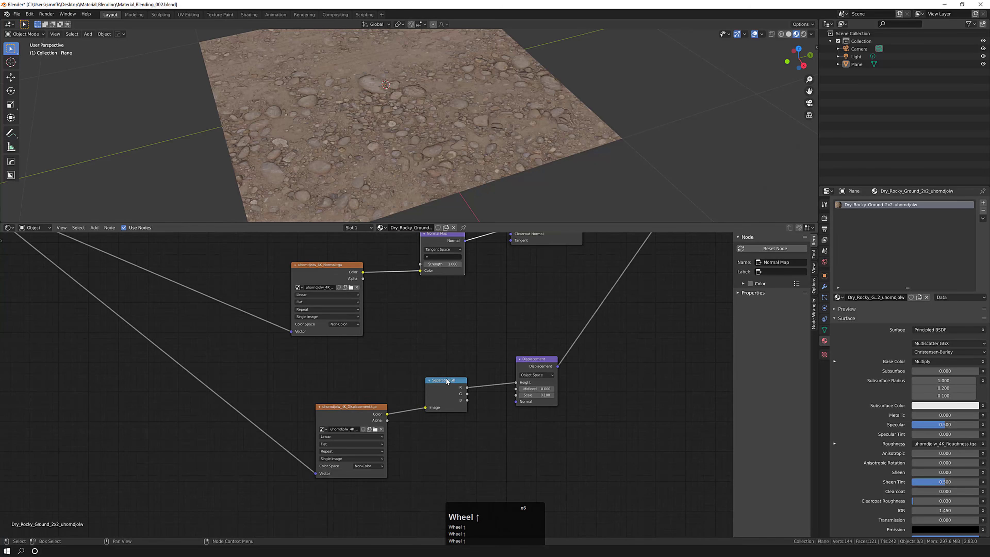
pyautogui.moveTo(446, 381); pyautogui.dragTo(444, 390)
pyautogui.moveTo(534, 357); pyautogui.dragTo(512, 349, button='middle')
pyautogui.moveTo(517, 354); pyautogui.dragTo(518, 363)
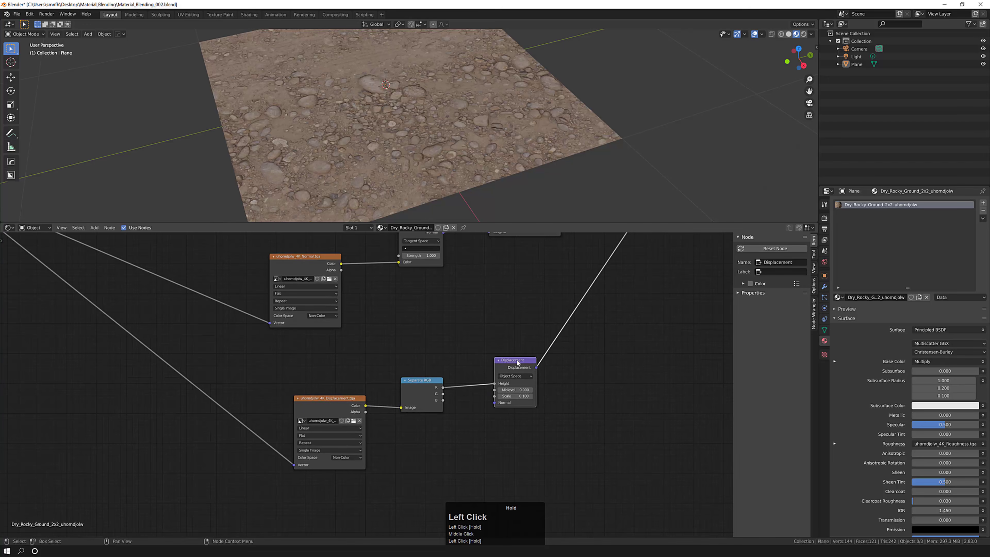
# Examine the Displacement node's Midlevel and Scale settings and its link into the Material Output
pyautogui.scroll(5, 513, 374)
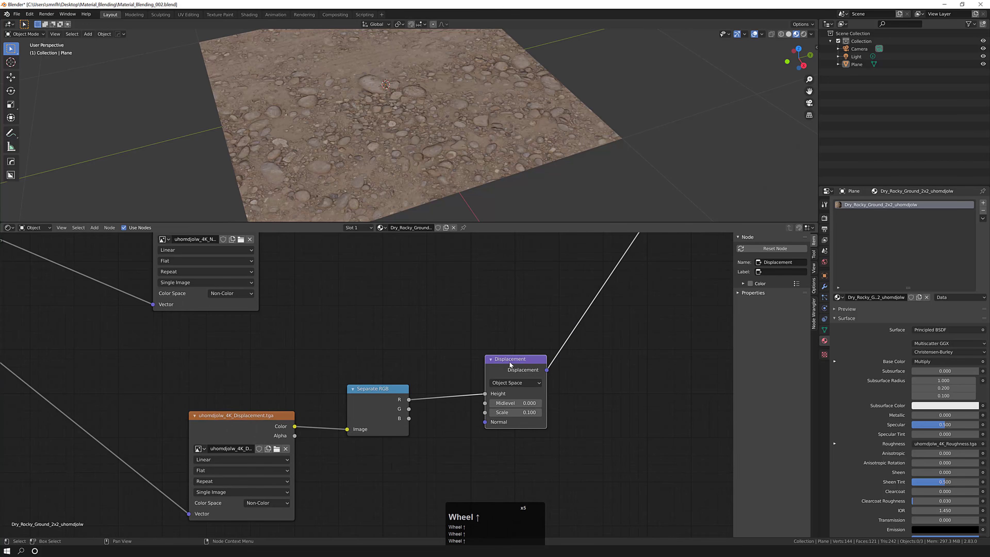
pyautogui.moveTo(512, 339); pyautogui.dragTo(496, 347, button='middle')
pyautogui.scroll(-5, 466, 343)
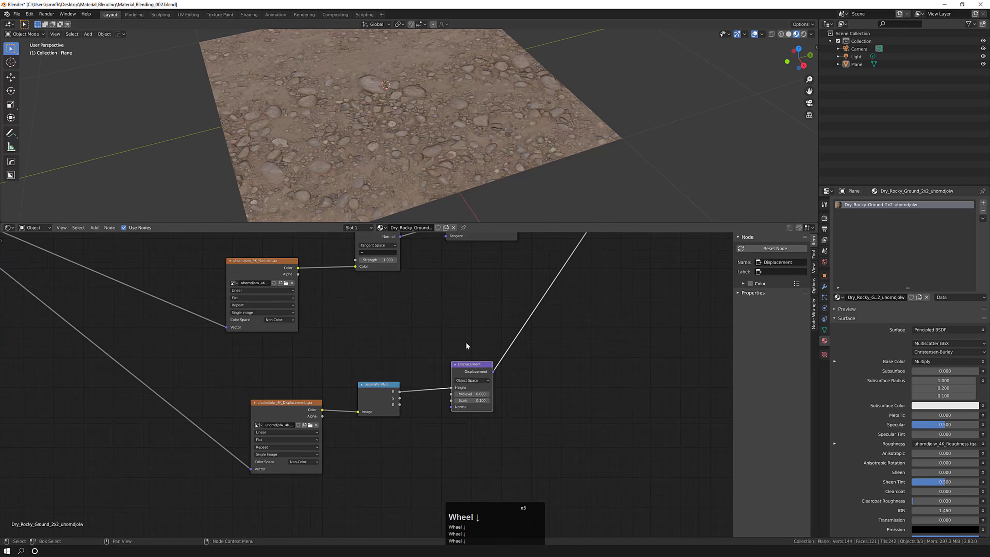
pyautogui.scroll(2, 481, 373)
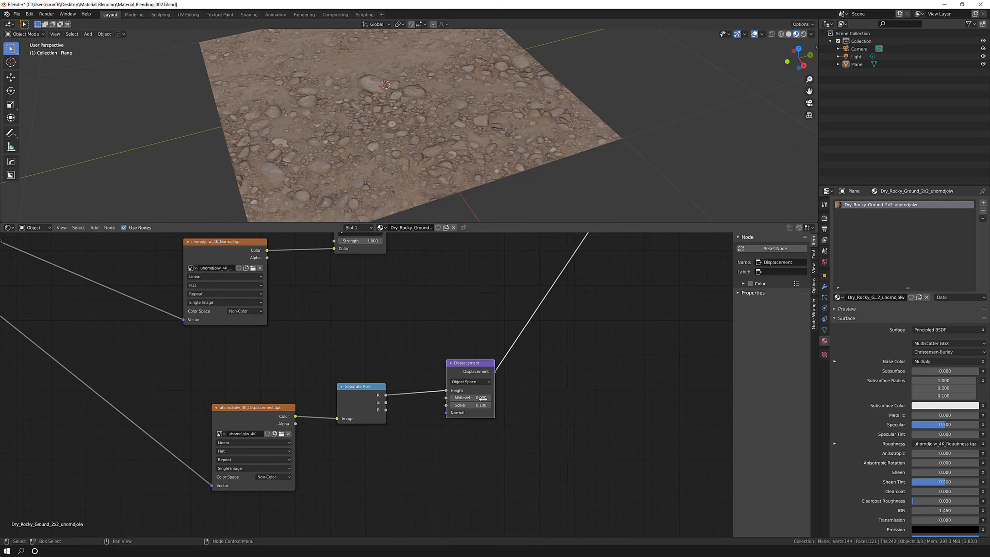
pyautogui.scroll(-3, 483, 398)
pyautogui.moveTo(482, 390); pyautogui.dragTo(520, 338, button='middle')
pyautogui.scroll(7, 534, 311)
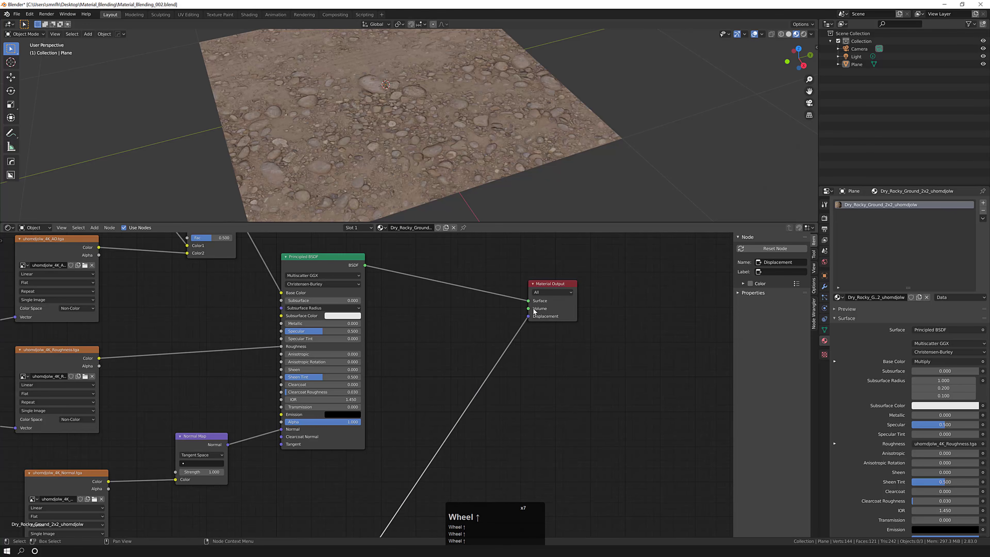
# Switch the 3D view to Rendered shading with the plane viewed from a low angle
pyautogui.moveTo(487, 367); pyautogui.dragTo(526, 323, button='middle')
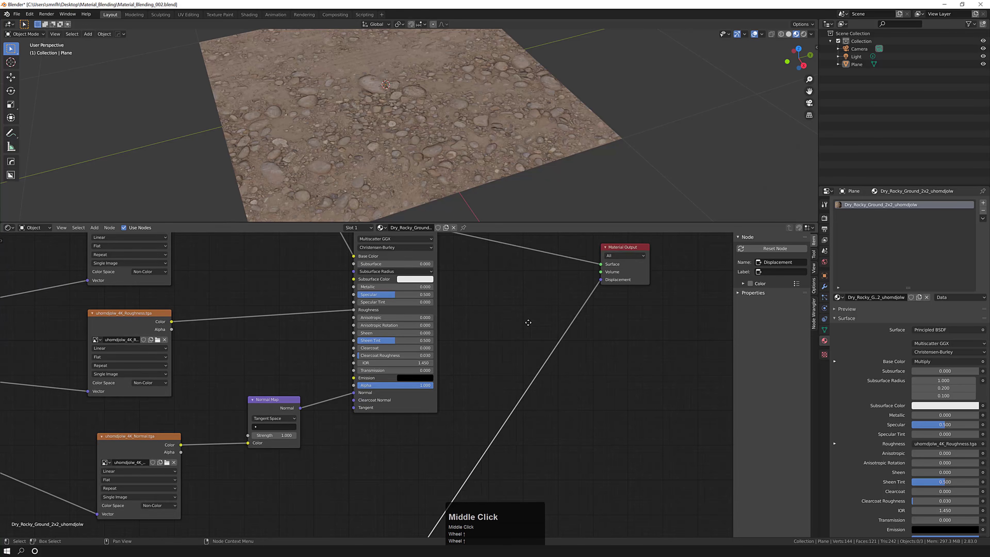
pyautogui.scroll(-2, 425, 423)
pyautogui.moveTo(425, 424); pyautogui.dragTo(431, 407, button='middle')
pyautogui.scroll(4, 452, 347)
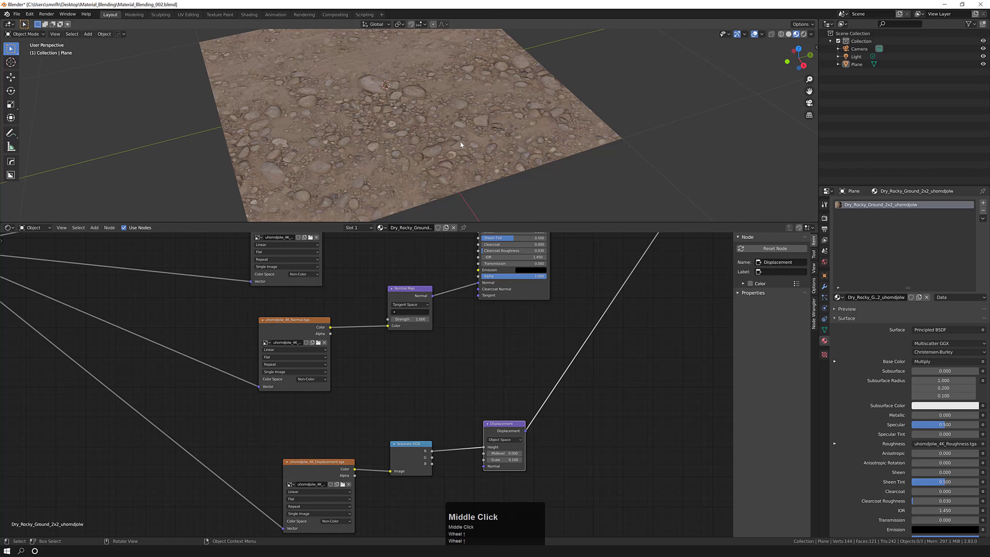
pyautogui.moveTo(460, 141)
pyautogui.mouseDown(button='middle')
pyautogui.moveTo(474, 117)
pyautogui.moveTo(469, 136)
pyautogui.moveTo(462, 126)
pyautogui.moveTo(421, 134)
pyautogui.moveTo(441, 139)
pyautogui.mouseUp(button='middle')
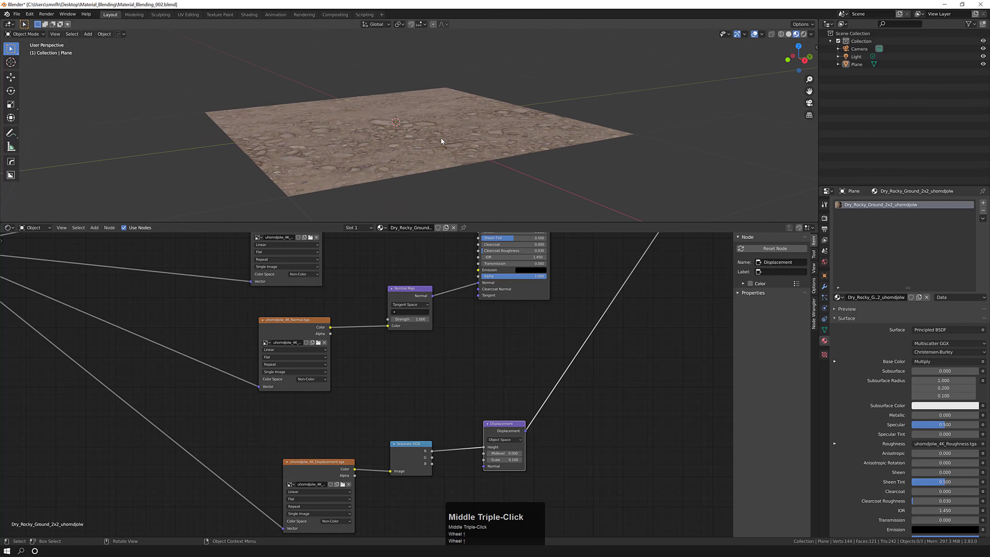
pyautogui.click(804, 35)
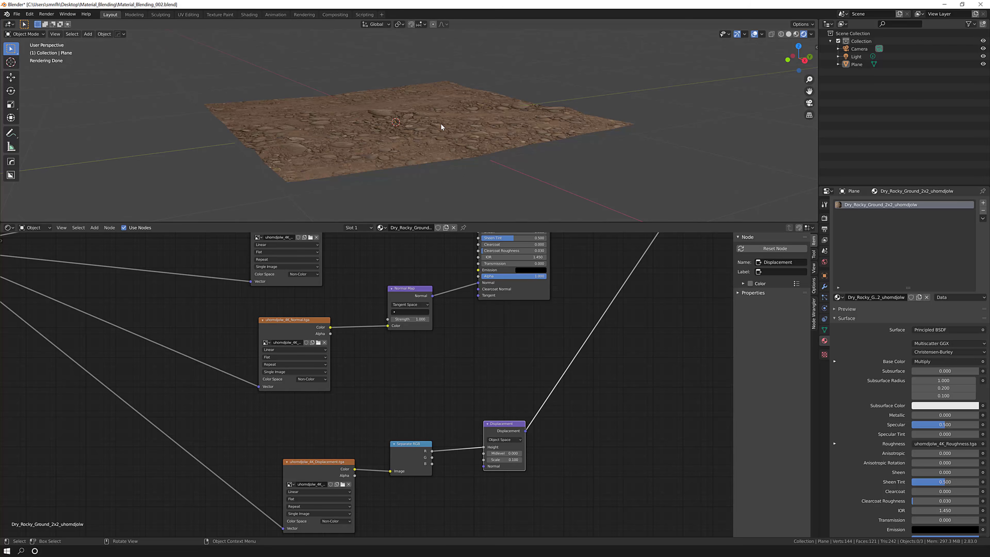
# Examine the rendered displacement on the ground plane from several angles and distances
pyautogui.moveTo(440, 123); pyautogui.dragTo(469, 128, button='middle')
pyautogui.scroll(1, 452, 126)
pyautogui.scroll(2, 371, 157)
pyautogui.press('F4')
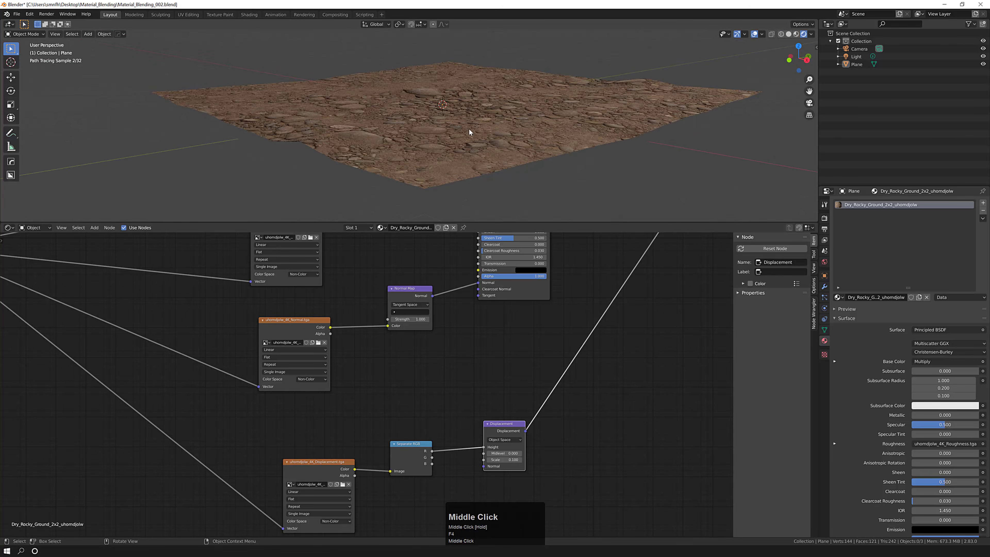
pyautogui.scroll(-2, 474, 134)
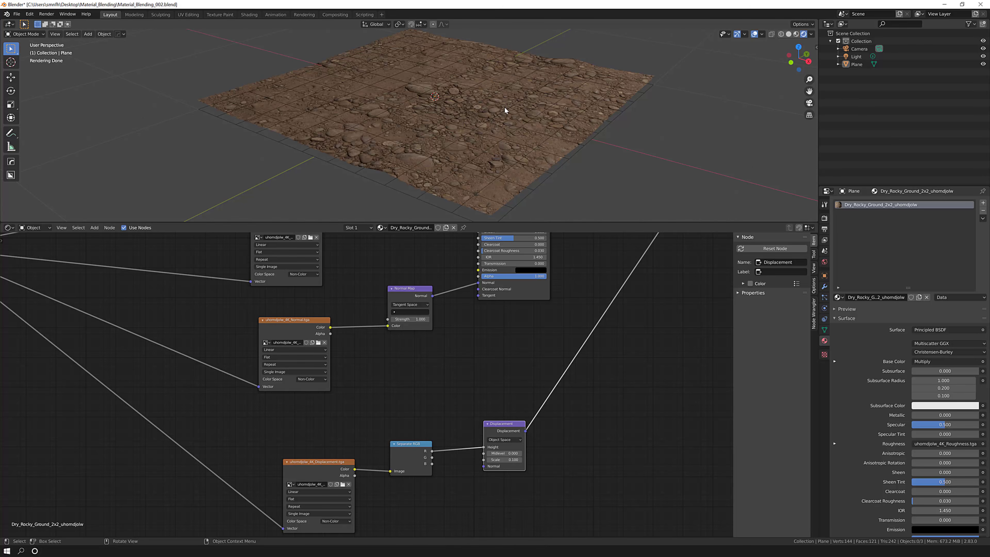
pyautogui.moveTo(504, 106); pyautogui.dragTo(509, 104, button='middle')
pyautogui.press('F4')
pyautogui.press('F4')
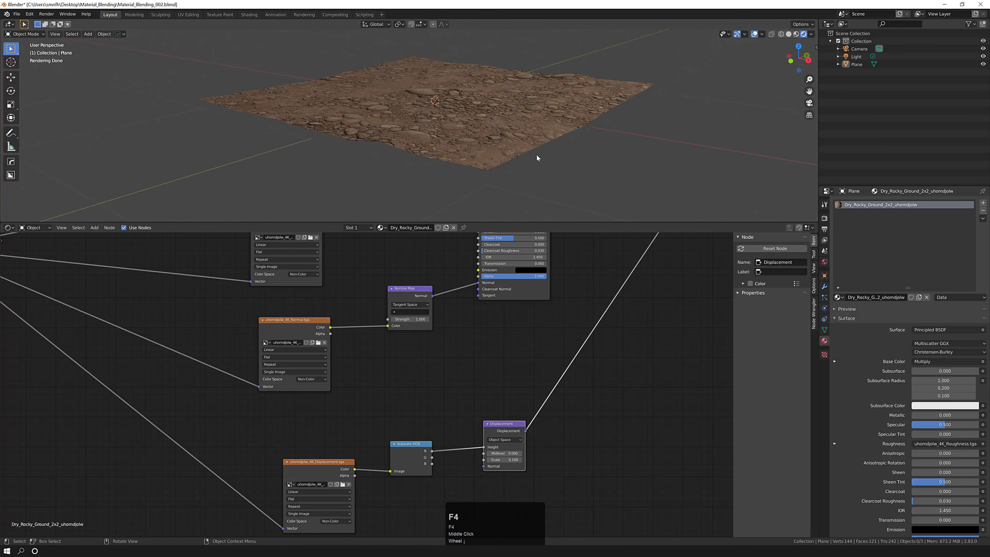
# Add a Subdivision Surface modifier to the plane and set its subdivision type to Simple
pyautogui.click(529, 133)
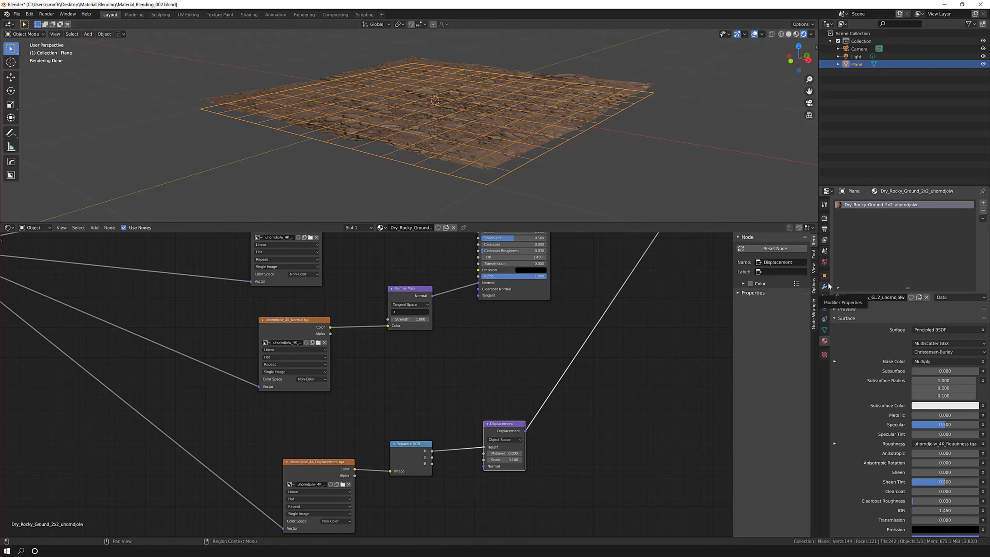
pyautogui.click(825, 287)
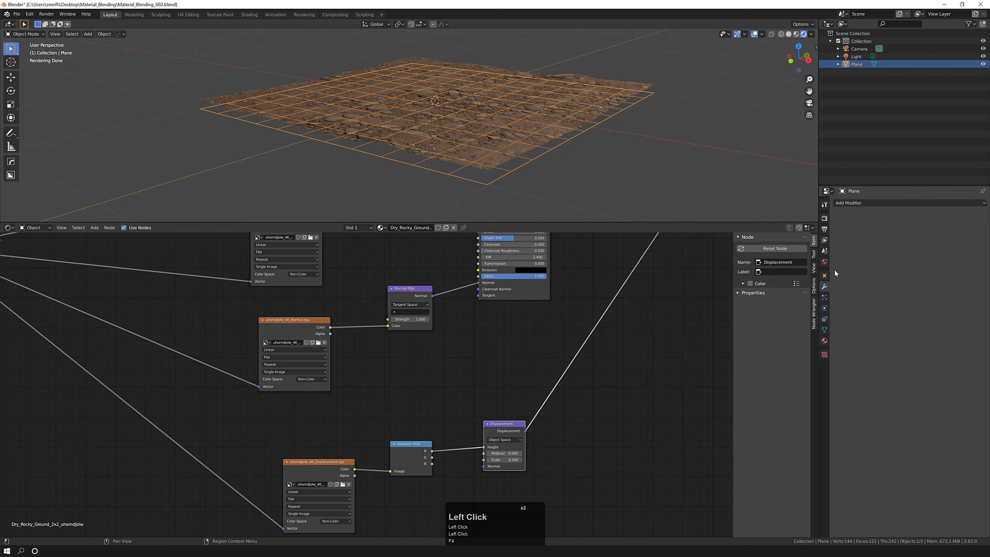
pyautogui.click(862, 202)
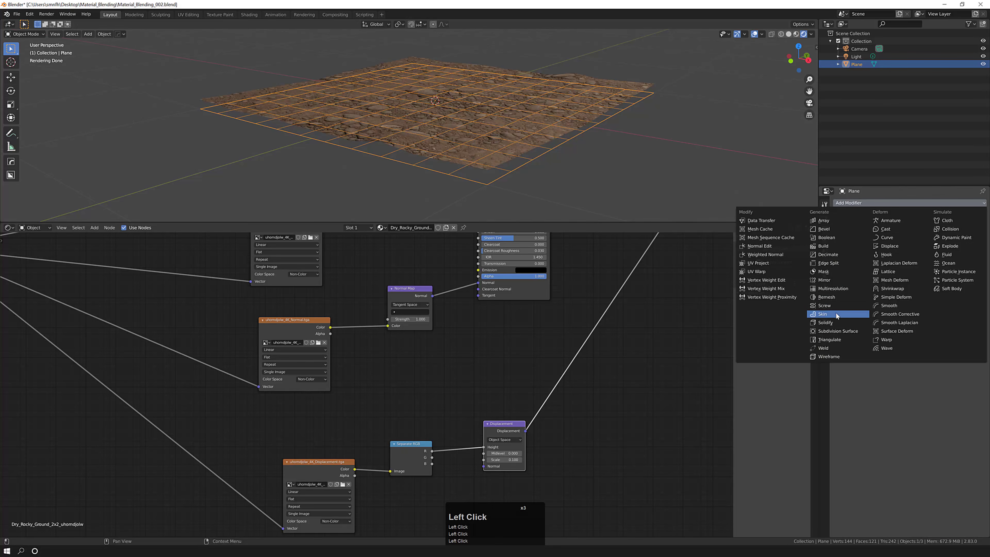
pyautogui.click(840, 331)
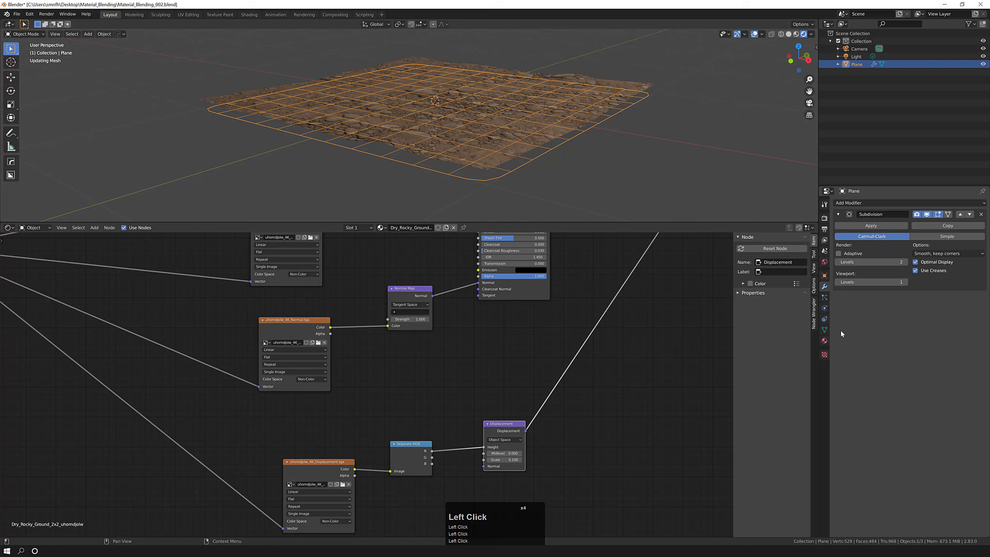
pyautogui.click(930, 237)
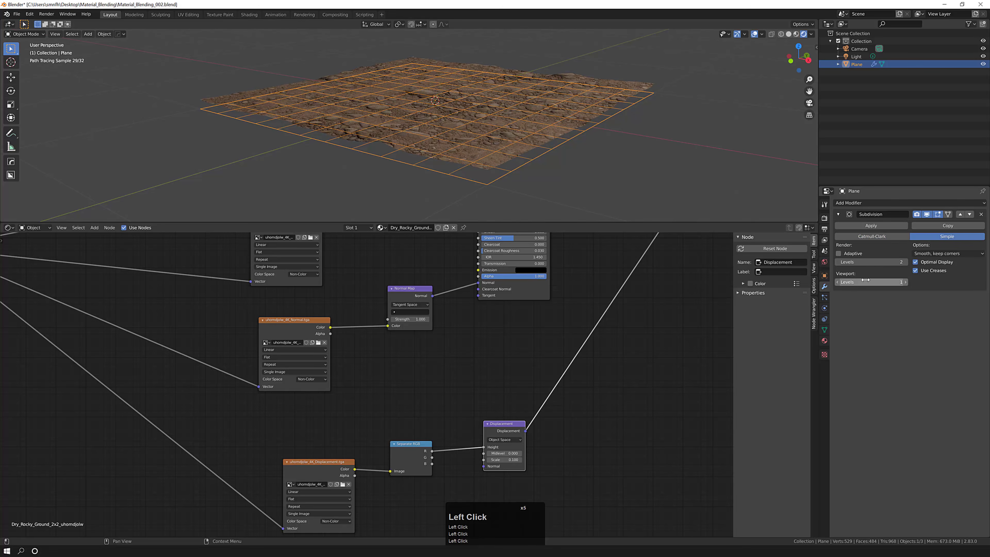
# Set the Subdivision modifier's viewport levels to 2, then raise them to 3
pyautogui.click(875, 282)
pyautogui.write('2')
pyautogui.press('KP_Enter')
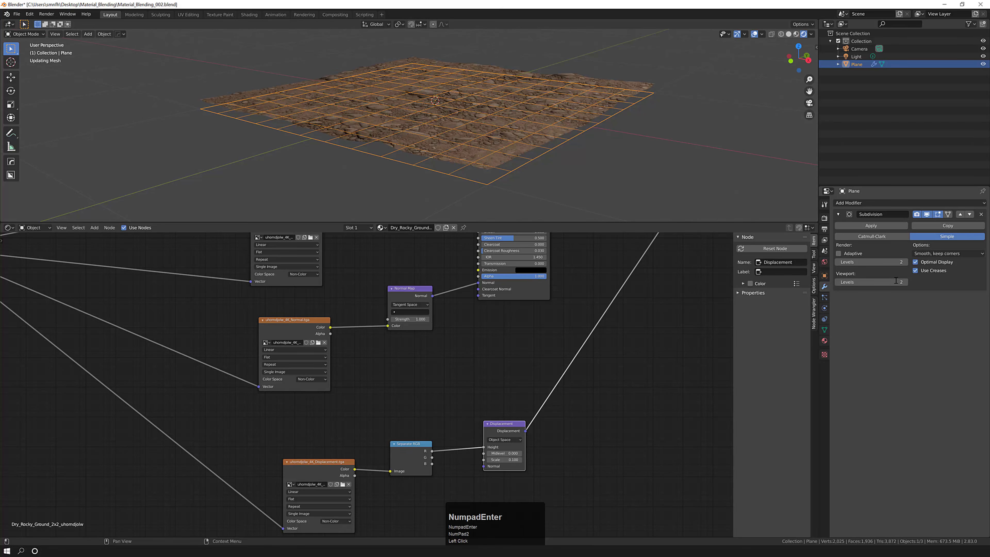
pyautogui.click(876, 282)
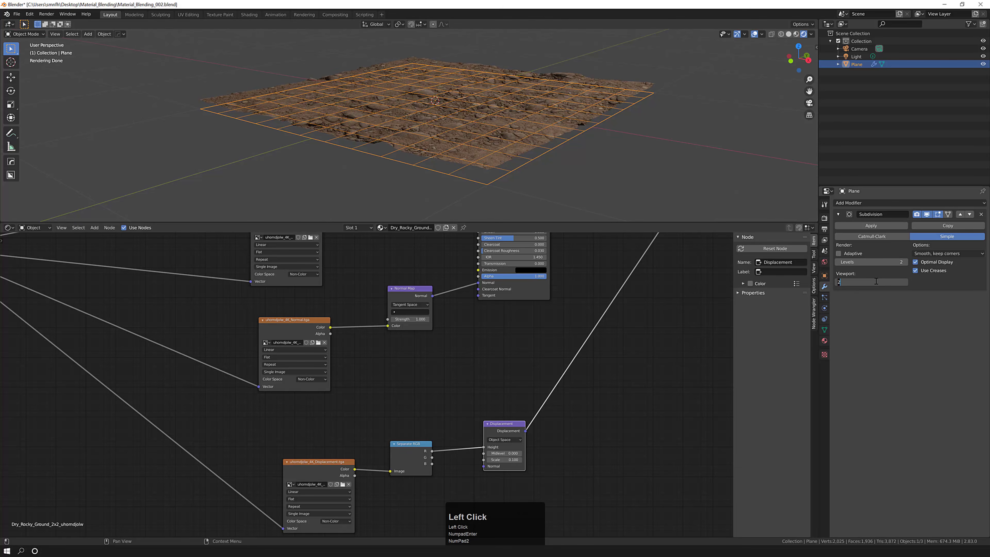
pyautogui.write('3')
pyautogui.press('KP_Enter')
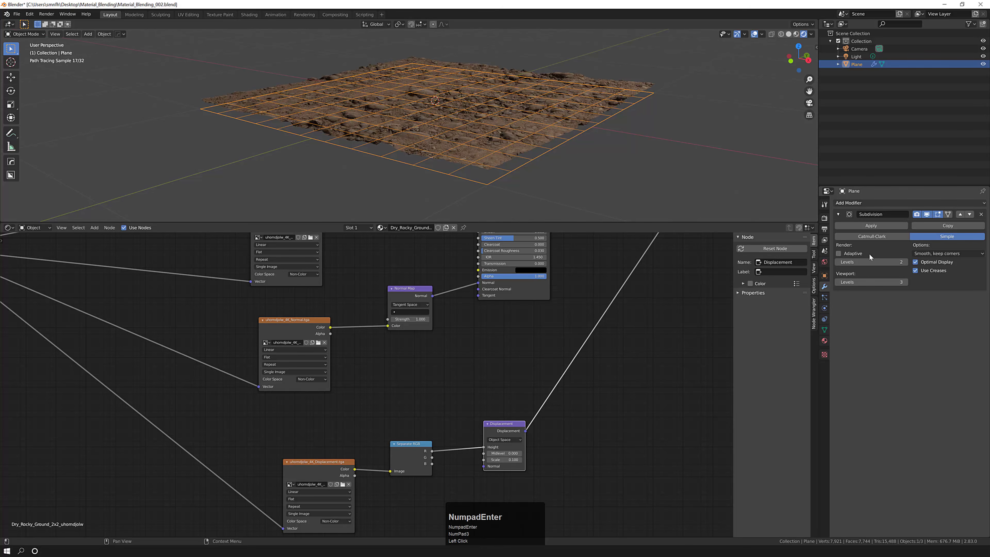
# Deselect the plane and inspect the subdivided ground's displaced stones up close and from a low angle
pyautogui.click(692, 204)
pyautogui.moveTo(556, 105); pyautogui.dragTo(513, 105, button='middle')
pyautogui.scroll(2, 508, 113)
pyautogui.press('F4')
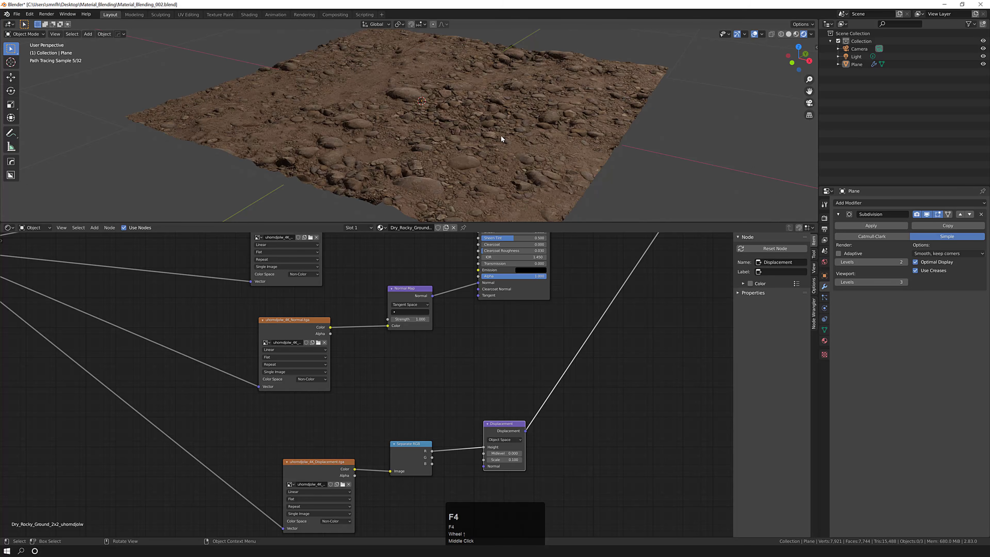
pyautogui.moveTo(502, 138); pyautogui.dragTo(504, 116, button='middle')
pyautogui.scroll(2, 491, 105)
pyautogui.scroll(-1, 543, 123)
pyautogui.scroll(-1, 506, 107)
pyautogui.scroll(-1, 499, 110)
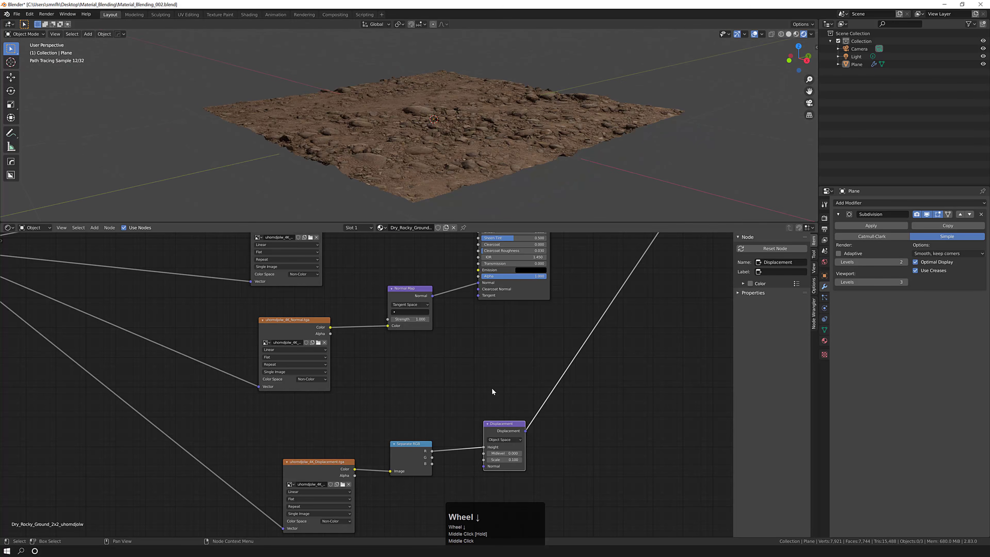
# Test the Displacement node's Scale at 1.8 and at 1, and view the exaggerated relief from farther away
pyautogui.moveTo(491, 388); pyautogui.dragTo(463, 369, button='middle')
pyautogui.scroll(2, 531, 427)
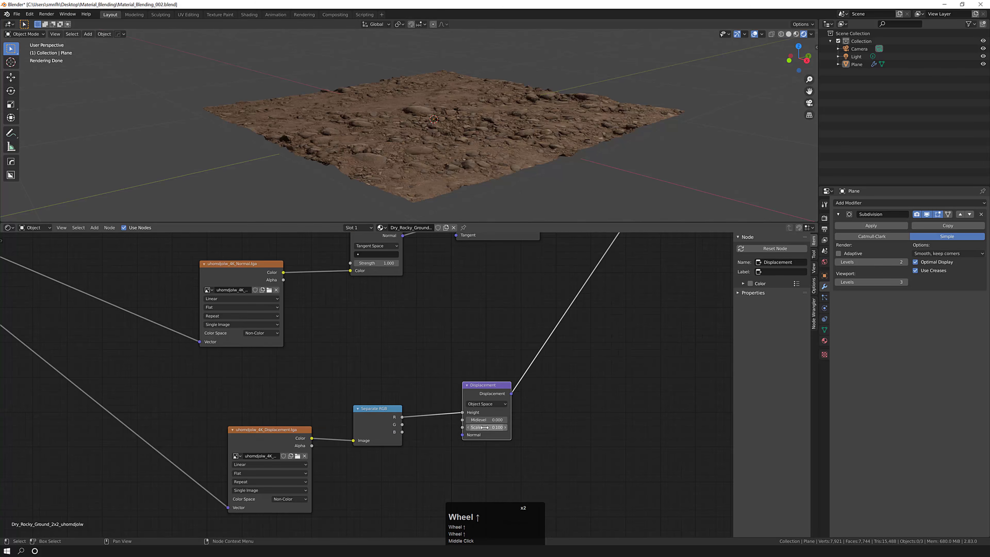
pyautogui.moveTo(493, 428); pyautogui.dragTo(477, 427)
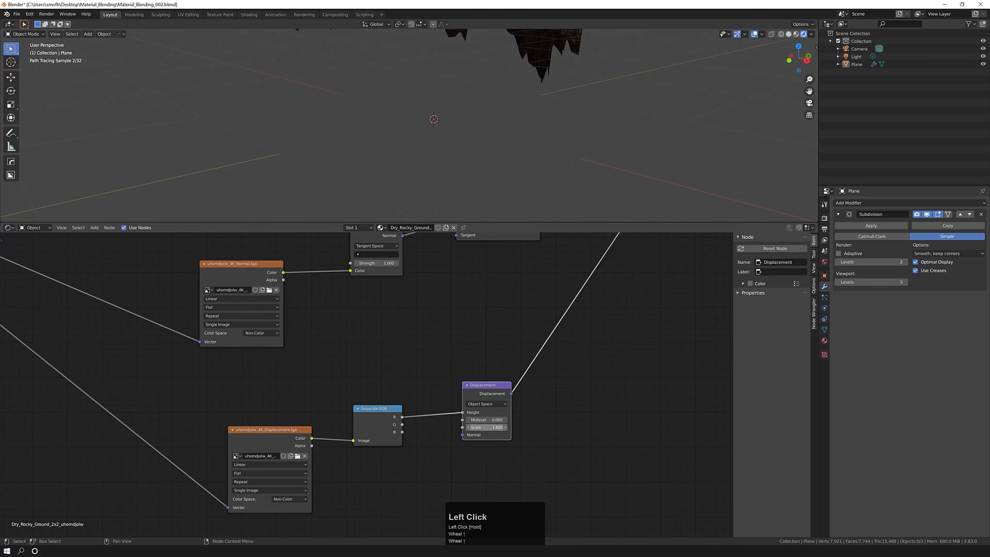
pyautogui.click(487, 427)
pyautogui.write('1.8')
pyautogui.press('Return')
pyautogui.scroll(-2, 486, 112)
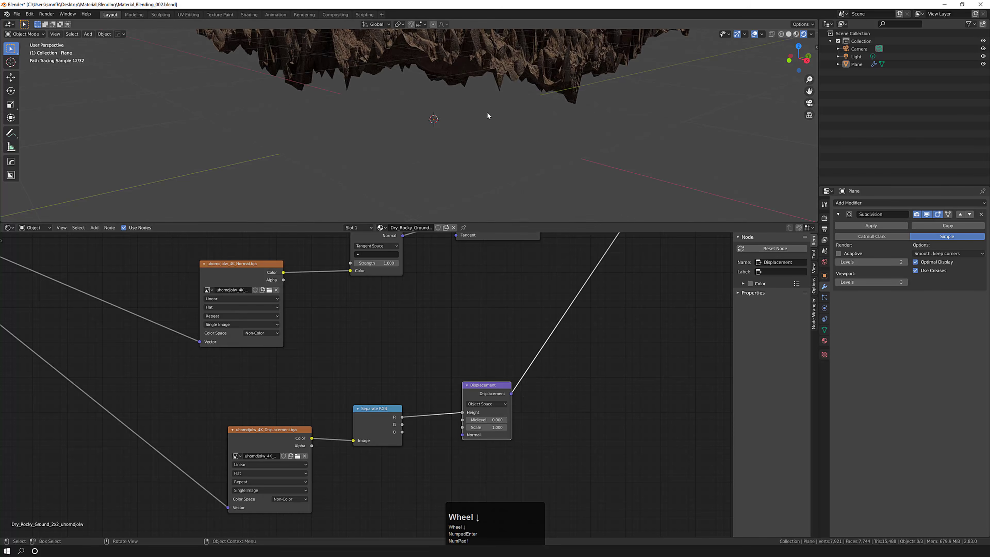
pyautogui.keyDown('shift'); pyautogui.moveTo(488, 114); pyautogui.dragTo(502, 120, button='middle'); pyautogui.keyUp('shift')
pyautogui.scroll(2, 499, 115)
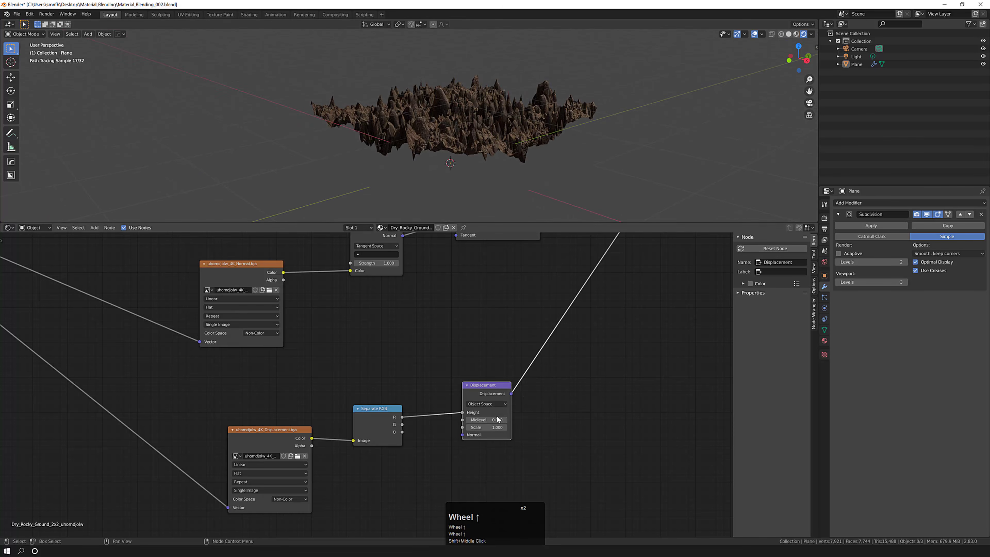
# Try a Displacement Scale of 0.25, check the ground's relief, and set the Scale to 0.15
pyautogui.click(492, 427)
pyautogui.press('KP_Enter')
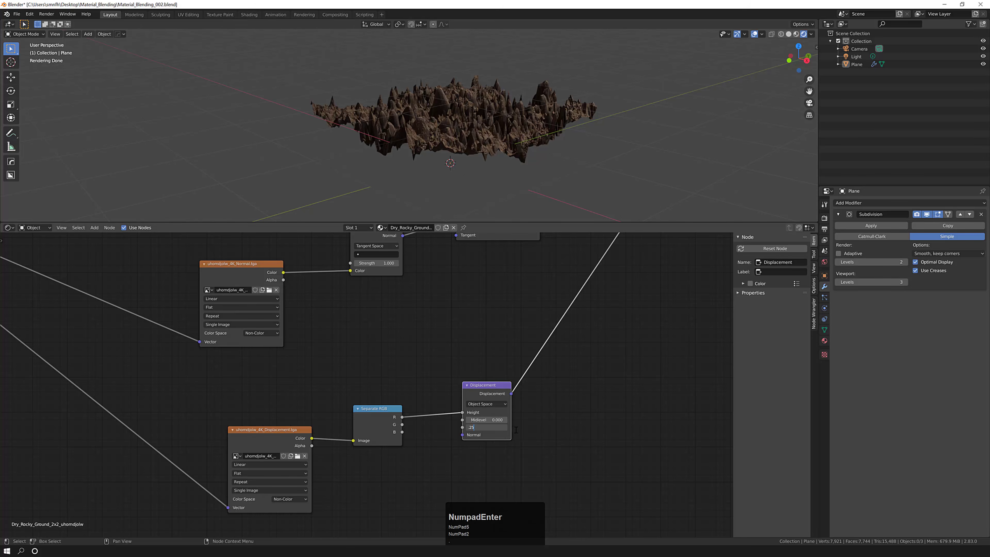
pyautogui.scroll(3, 481, 155)
pyautogui.moveTo(481, 155); pyautogui.dragTo(481, 151, button='middle')
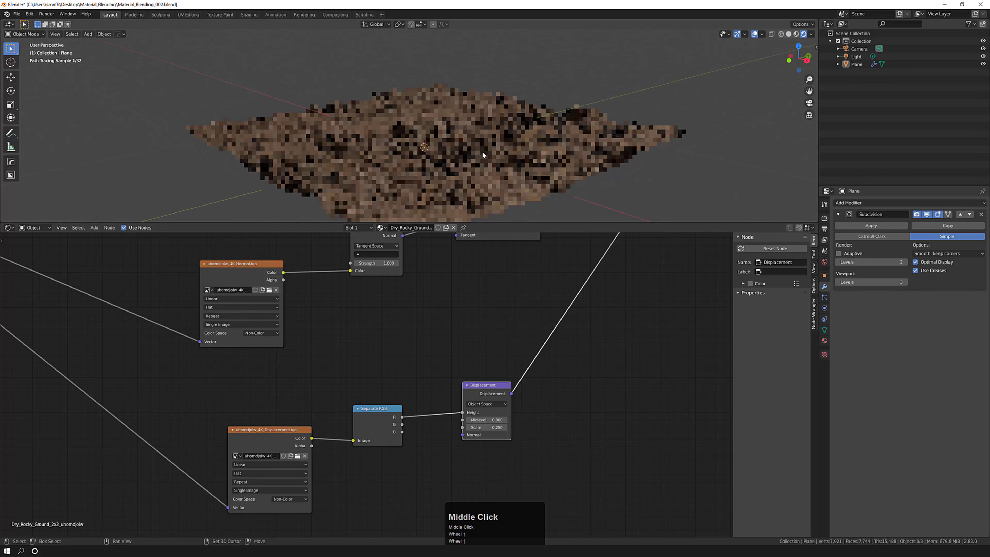
pyautogui.doubleClick(487, 428)
pyautogui.write('15')
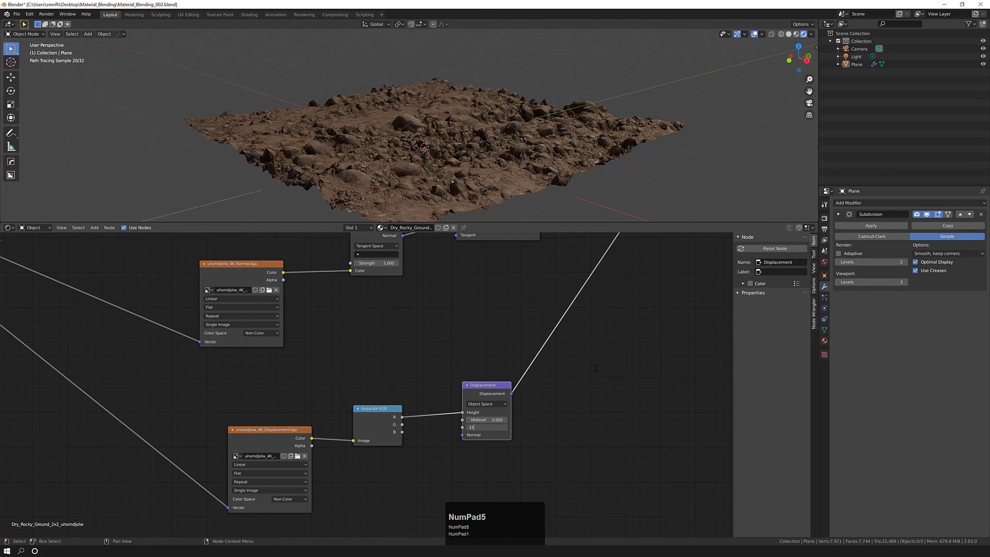
pyautogui.press('KP_Enter')
# Try a different Midlevel on the Displacement node, restore it to 0, and check the plane from a higher angle
pyautogui.moveTo(489, 420)
pyautogui.mouseDown()
pyautogui.moveTo(511, 420)
pyautogui.moveTo(495, 420)
pyautogui.mouseUp()
pyautogui.write('0')
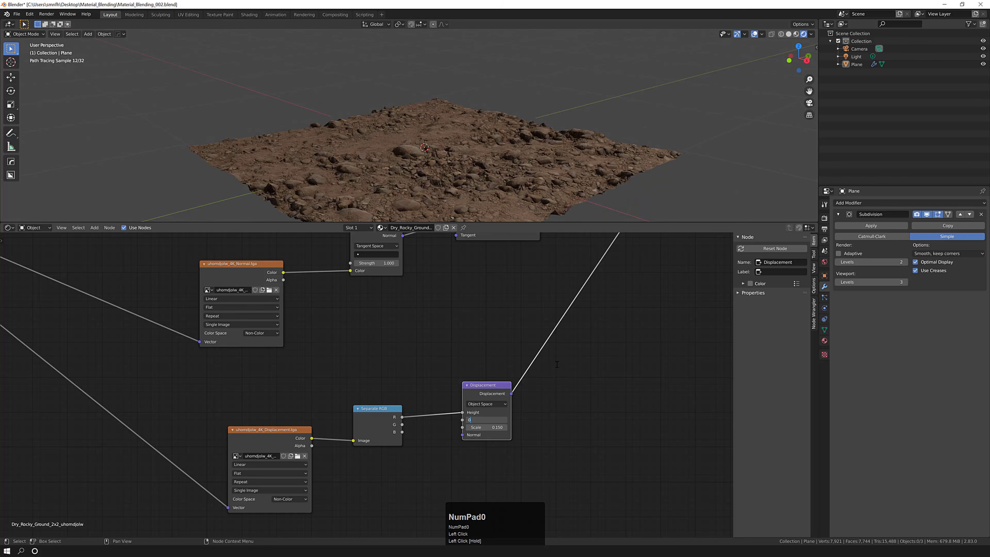
pyautogui.press('KP_Enter')
pyautogui.click(615, 183)
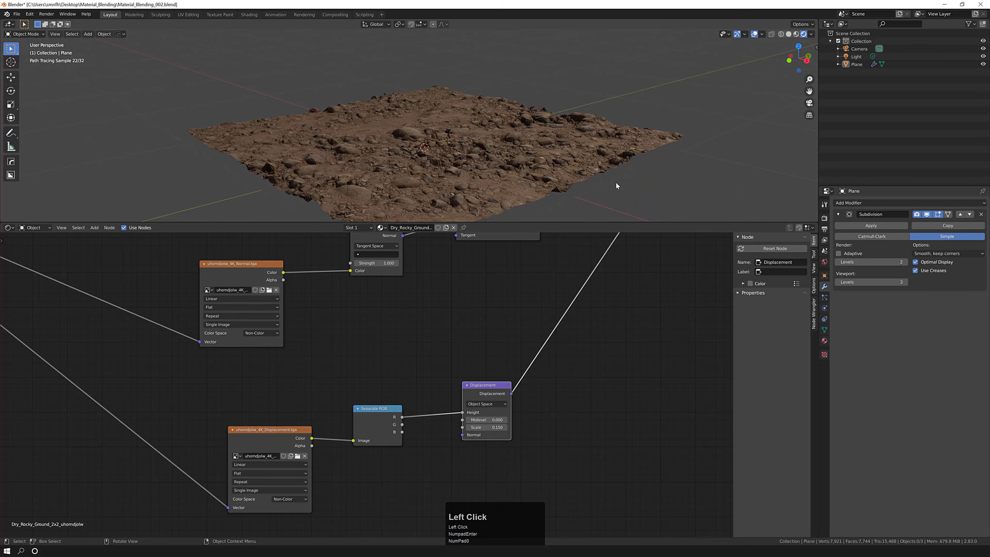
pyautogui.scroll(-2, 496, 169)
pyautogui.moveTo(496, 169); pyautogui.dragTo(516, 153, button='middle')
pyautogui.click(547, 88)
pyautogui.keyDown('shift'); pyautogui.moveTo(511, 152); pyautogui.dragTo(481, 104, button='middle'); pyautogui.keyUp('shift')
# Move the Texture Coordinate node slightly up and away from the Mapping node
pyautogui.scroll(-3, 447, 305)
pyautogui.scroll(-3, 446, 307)
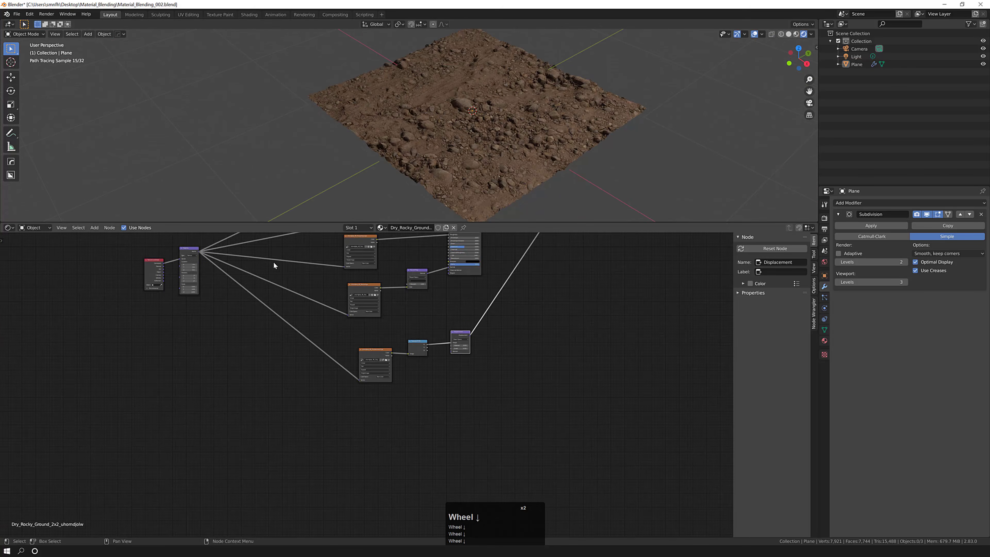
pyautogui.scroll(2, 300, 306)
pyautogui.moveTo(240, 303); pyautogui.dragTo(244, 312, button='middle')
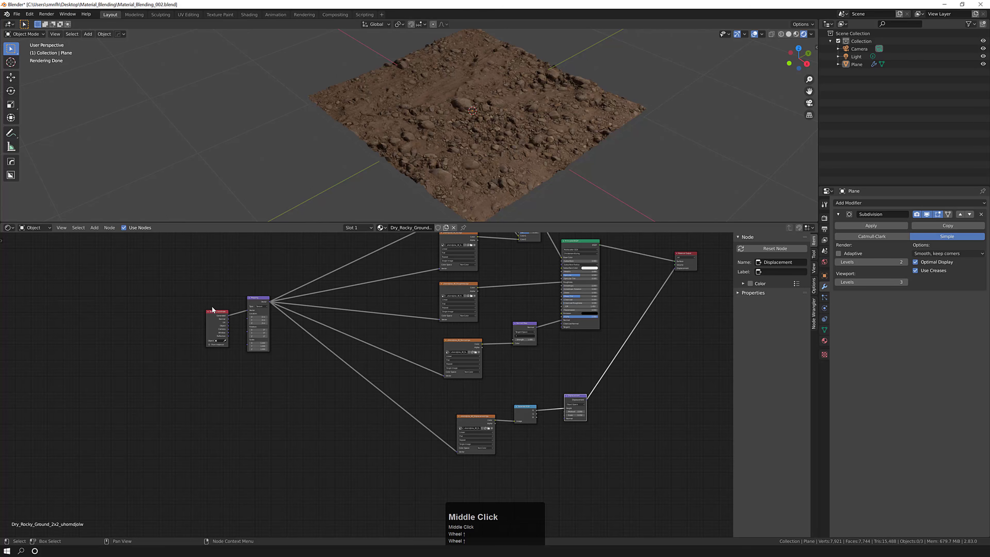
pyautogui.moveTo(212, 309); pyautogui.dragTo(205, 302)
pyautogui.scroll(-1, 259, 272)
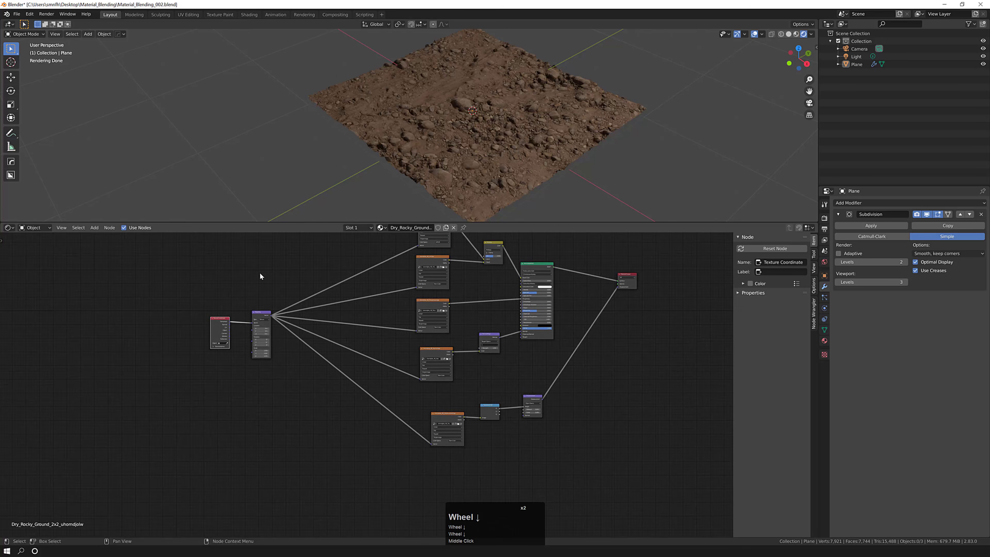
# Review the full material node tree from the Texture Coordinate node through the image textures to the Material Output
pyautogui.moveTo(259, 272); pyautogui.dragTo(291, 293, button='middle')
pyautogui.moveTo(388, 276); pyautogui.dragTo(384, 291, button='middle')
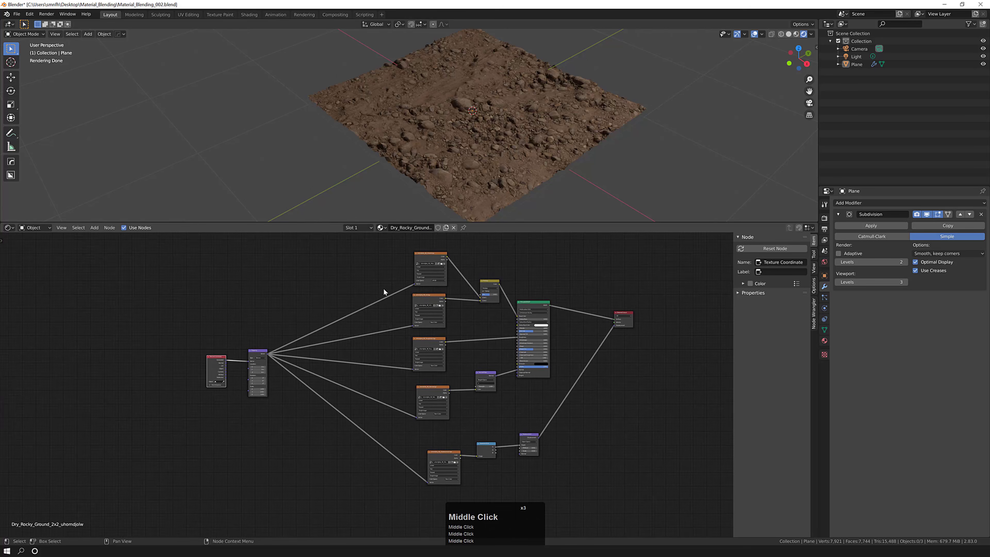
pyautogui.scroll(1, 383, 291)
pyautogui.moveTo(307, 312); pyautogui.dragTo(286, 298, button='middle')
pyautogui.scroll(1, 287, 314)
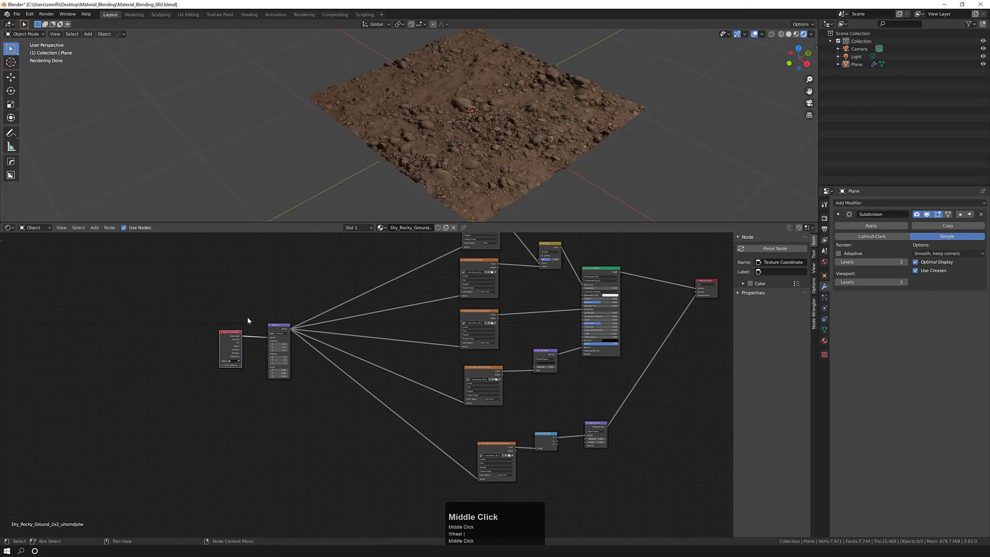
pyautogui.scroll(-2, 247, 319)
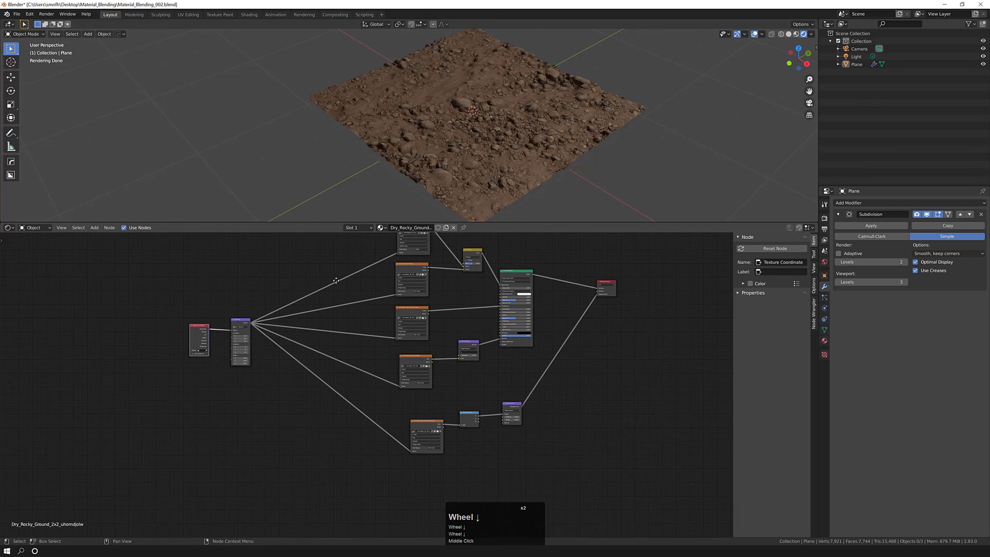
pyautogui.moveTo(336, 280); pyautogui.dragTo(322, 307, button='middle')
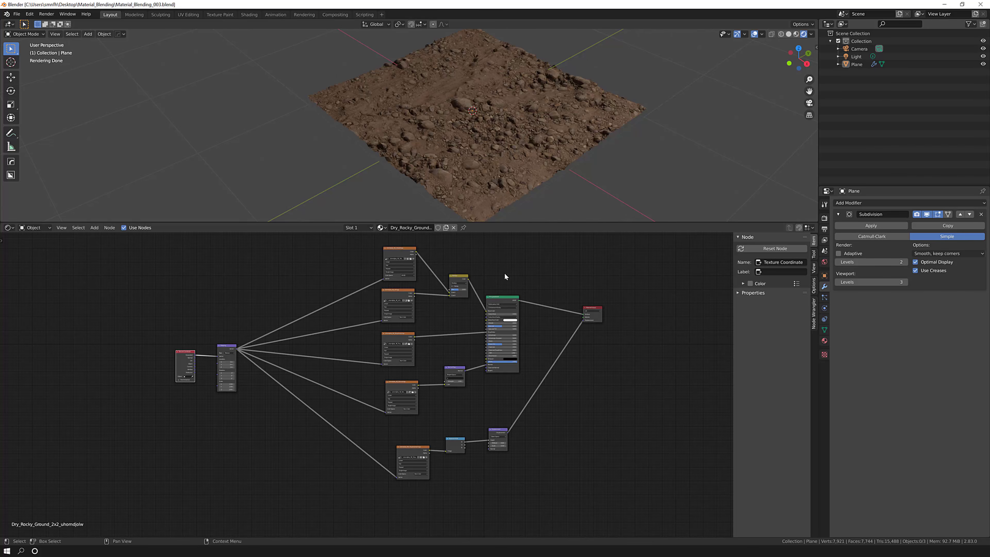
pyautogui.middleClick(486, 275)
pyautogui.scroll(-2, 489, 274)
pyautogui.middleClick(484, 278)
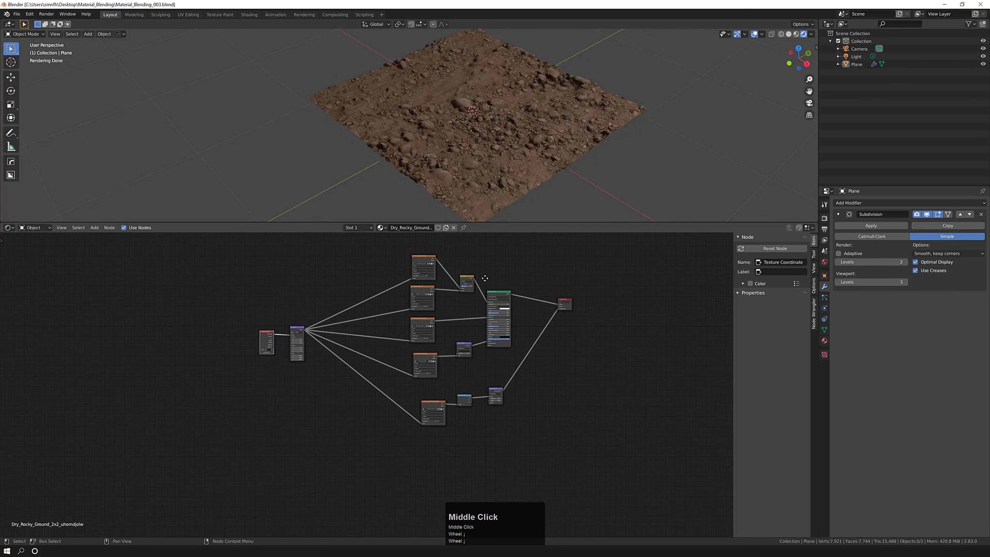
pyautogui.scroll(3, 485, 278)
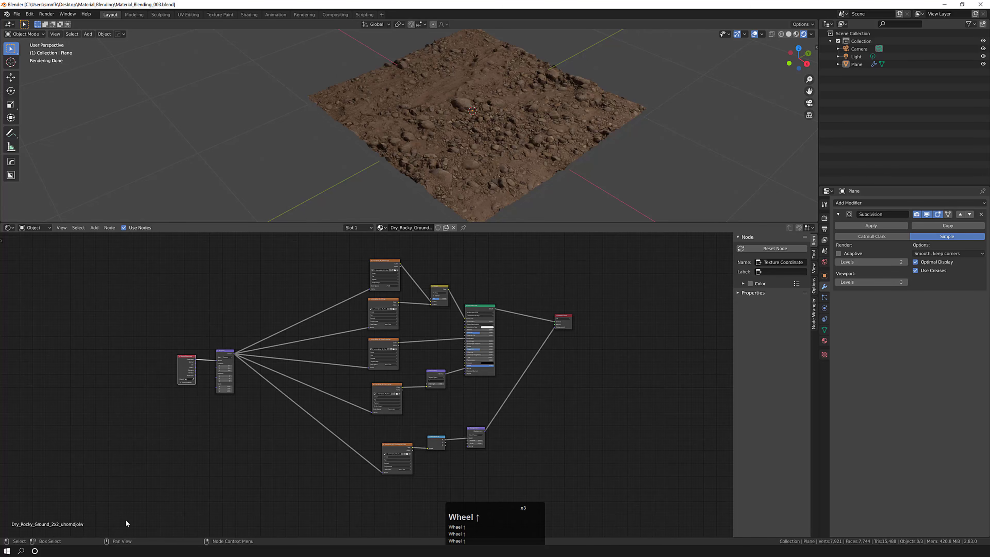
# Switch to Quixel Bridge, search for ground, export the Dry Mud Floor 2x2 M surface to Blender, and return to Blender
pyautogui.click(131, 546)
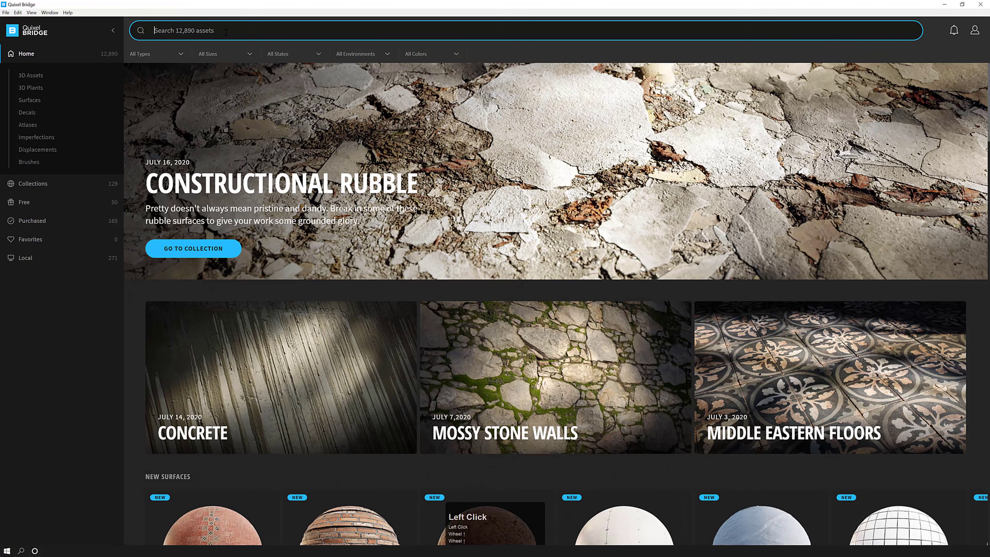
pyautogui.write('ground')
pyautogui.press('Return')
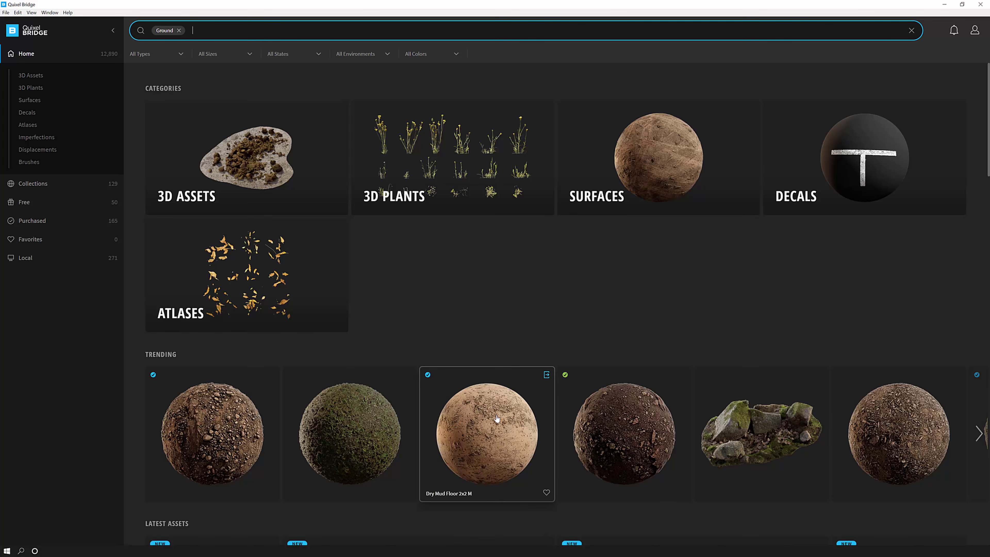
pyautogui.click(547, 374)
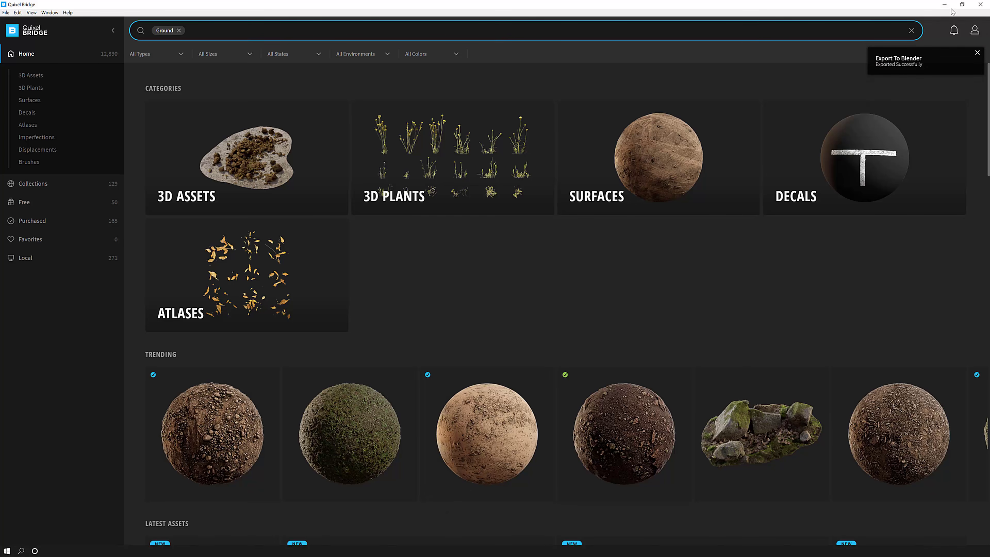
pyautogui.click(947, 4)
# Assign the Dry_Mud_Floor_2x2 material to the plane, comparing it once with Dry_Rocky_Ground_2x2
pyautogui.moveTo(338, 260); pyautogui.dragTo(281, 293, button='middle')
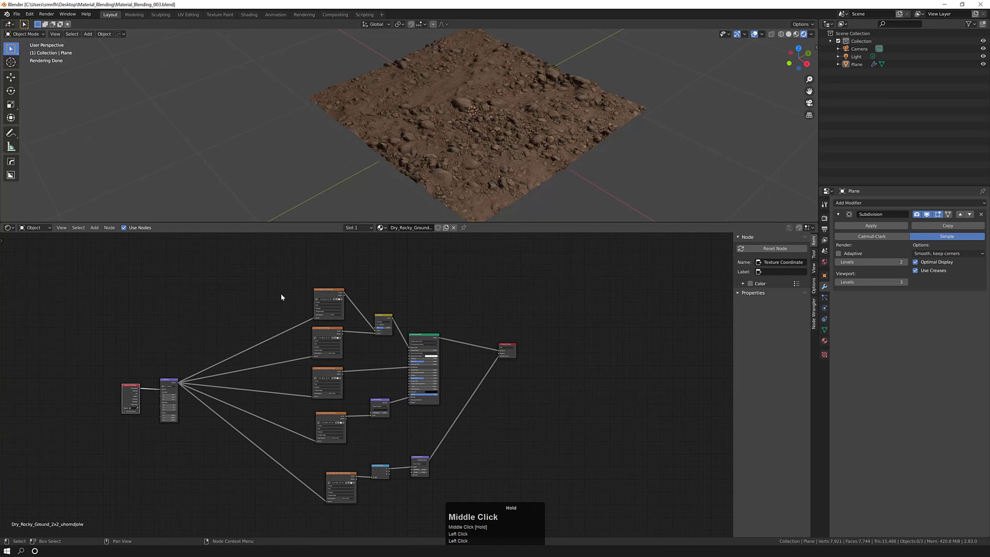
pyautogui.scroll(2, 314, 260)
pyautogui.click(381, 227)
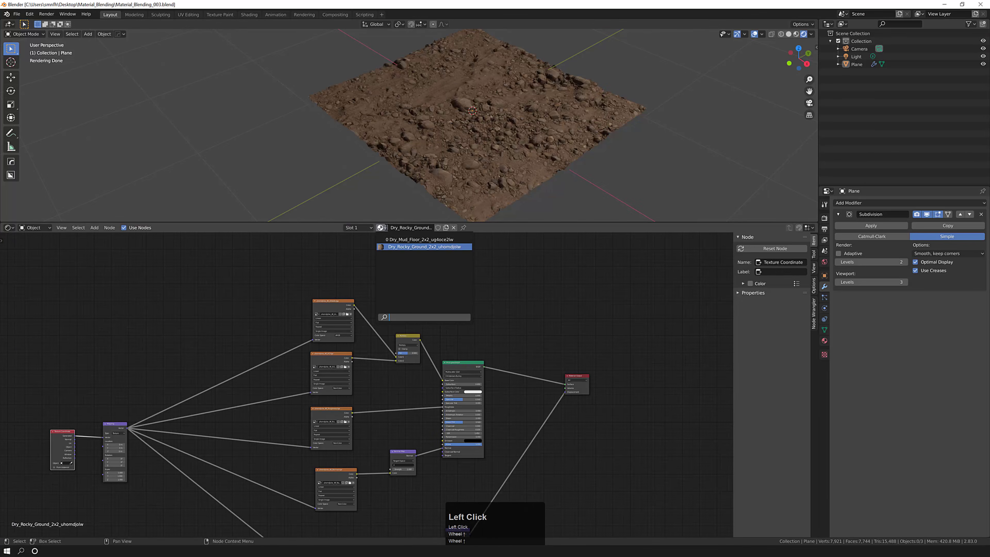
pyautogui.click(391, 239)
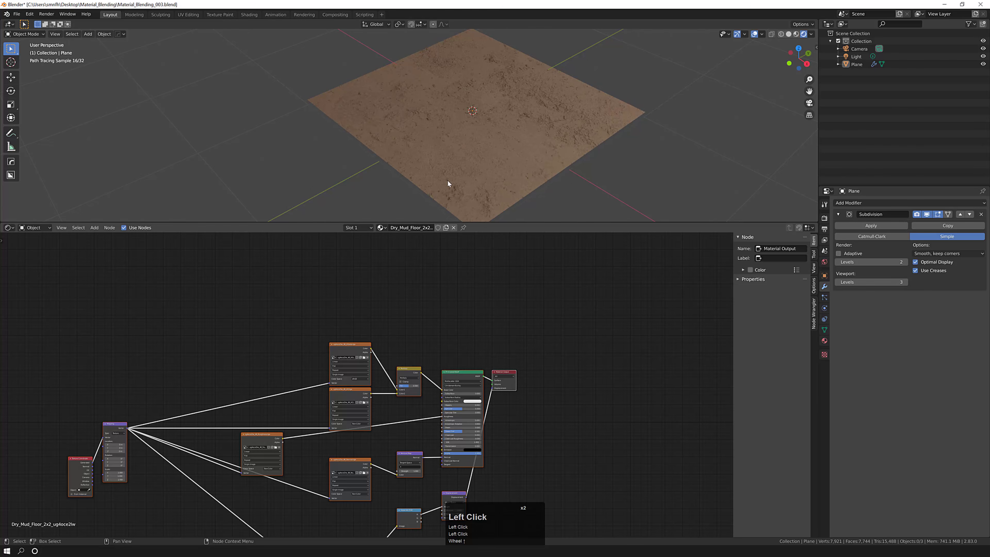
pyautogui.click(381, 228)
pyautogui.click(391, 246)
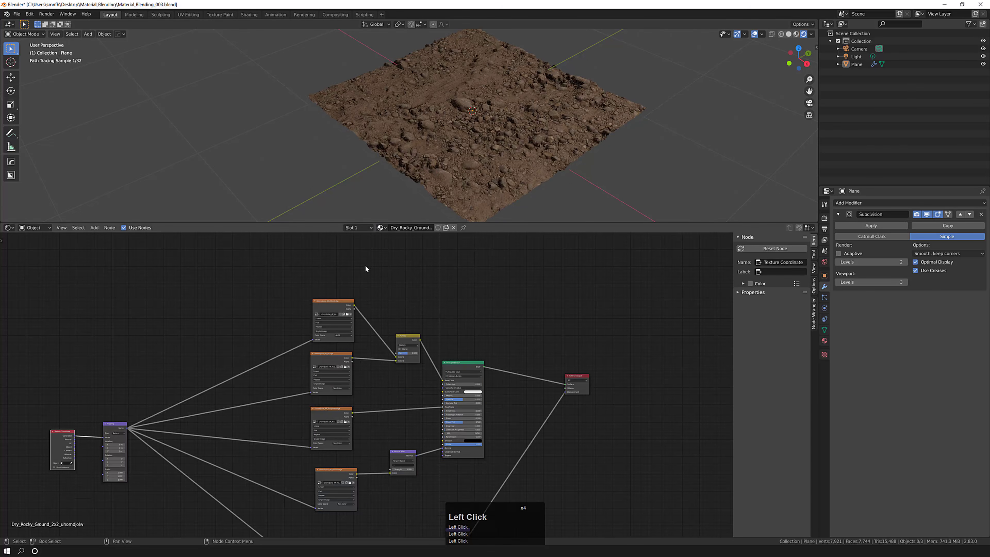
pyautogui.click(380, 227)
pyautogui.click(391, 239)
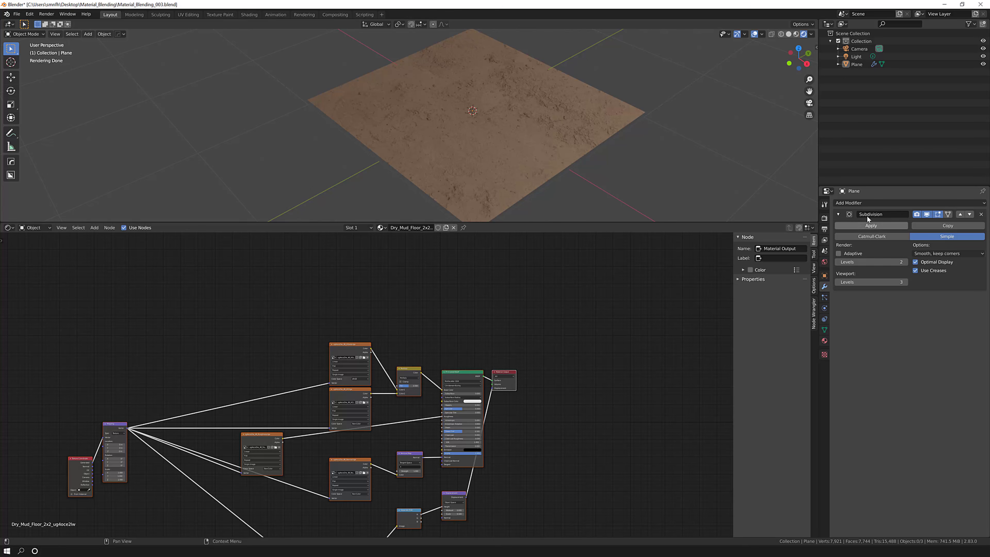
# Remove the Subdivision modifier from the plane and set the render engine to Eevee
pyautogui.click(982, 215)
pyautogui.click(824, 219)
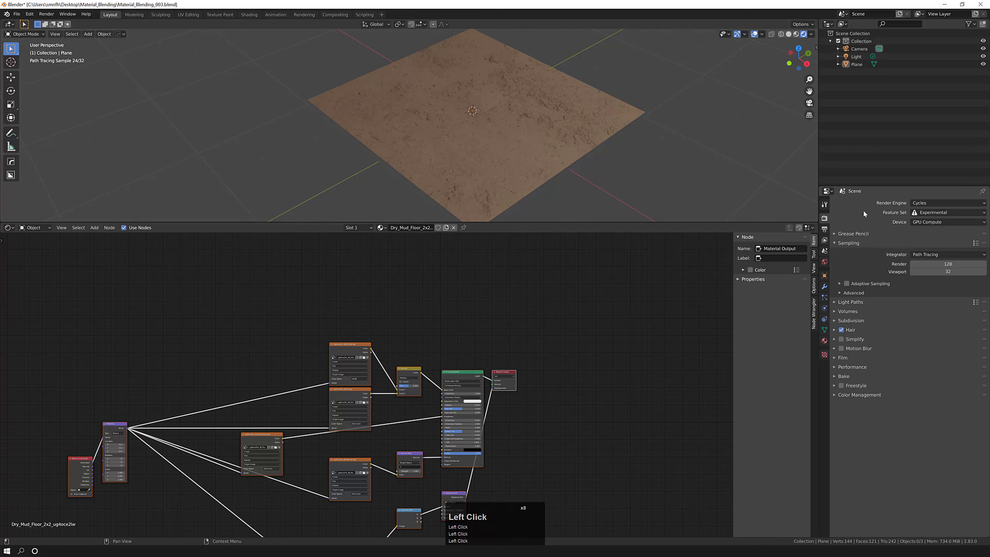
pyautogui.click(930, 202)
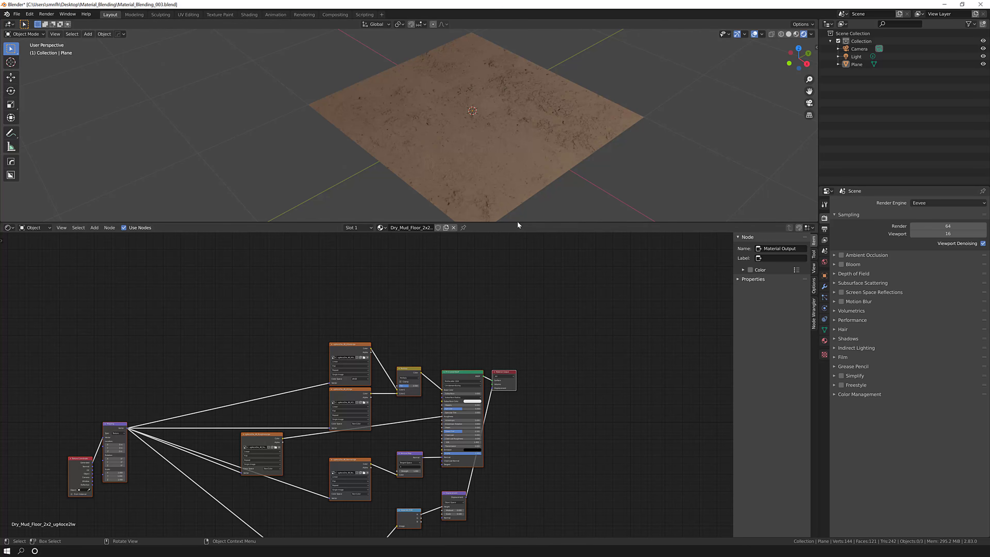
# Enlarge the 3D viewport, select the plane, and assign the Dry_Rocky_Ground_2x2 material to it again
pyautogui.moveTo(518, 222); pyautogui.dragTo(485, 267)
pyautogui.moveTo(417, 335); pyautogui.dragTo(435, 327, button='middle')
pyautogui.click(444, 193)
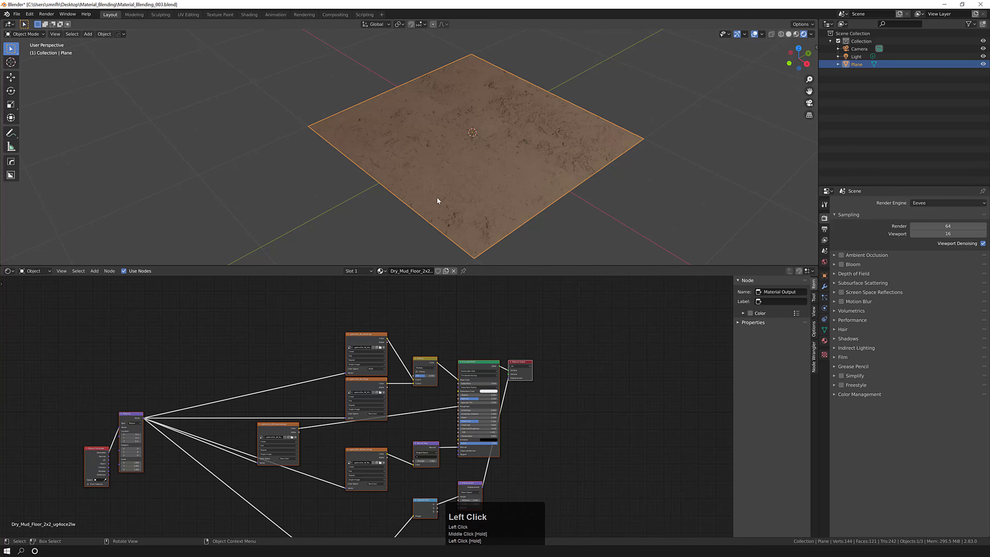
pyautogui.click(380, 271)
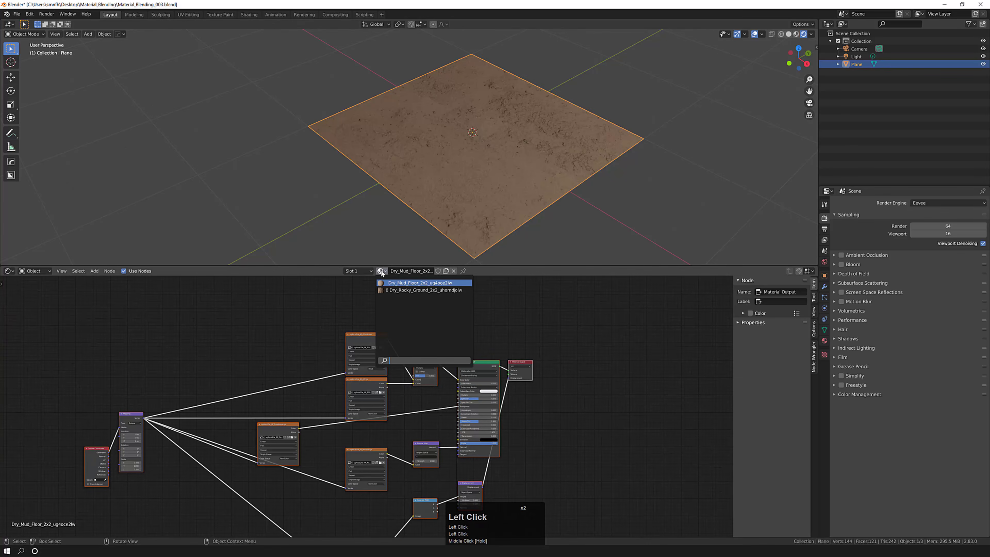
pyautogui.click(399, 289)
pyautogui.middleClick(509, 317)
pyautogui.scroll(-5, 479, 325)
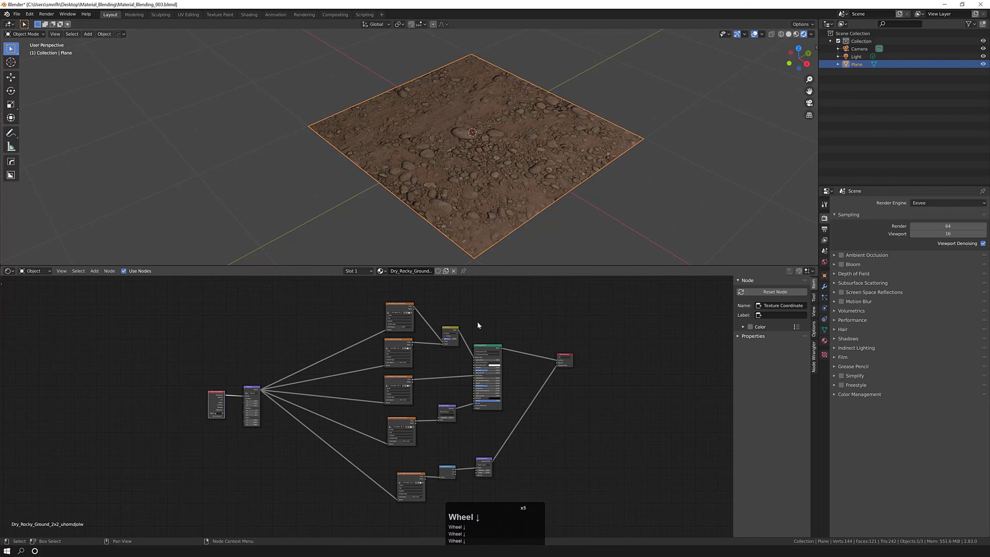
# Nudge the displacement Image Texture node to the left and enable node snapping with the Node X / Y element
pyautogui.moveTo(412, 478); pyautogui.dragTo(405, 479)
pyautogui.moveTo(596, 401); pyautogui.dragTo(598, 389, button='middle')
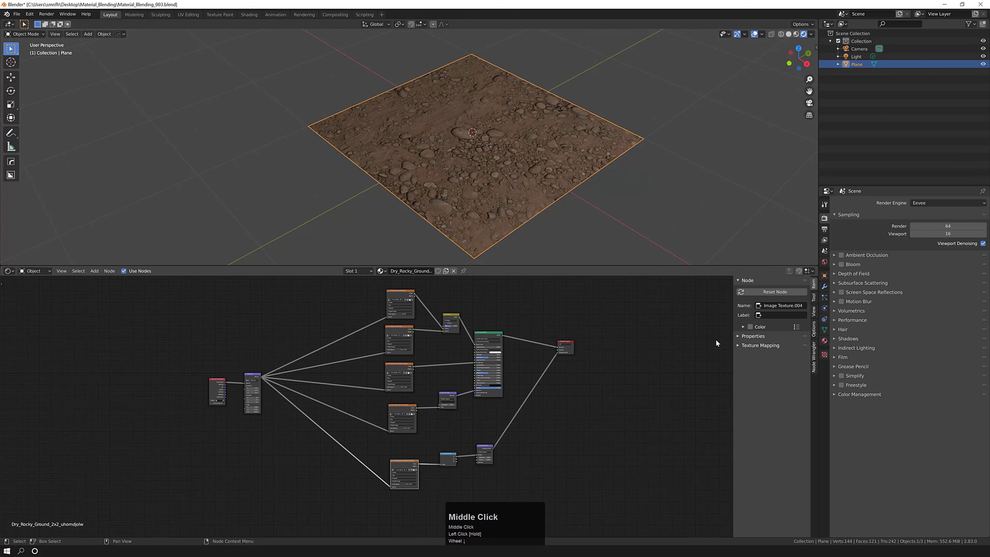
pyautogui.click(799, 272)
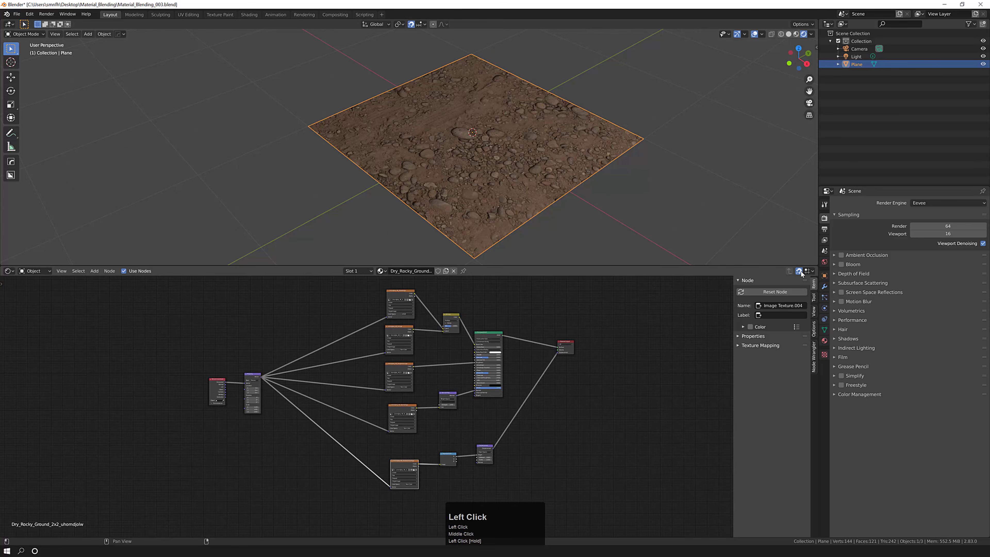
pyautogui.click(807, 272)
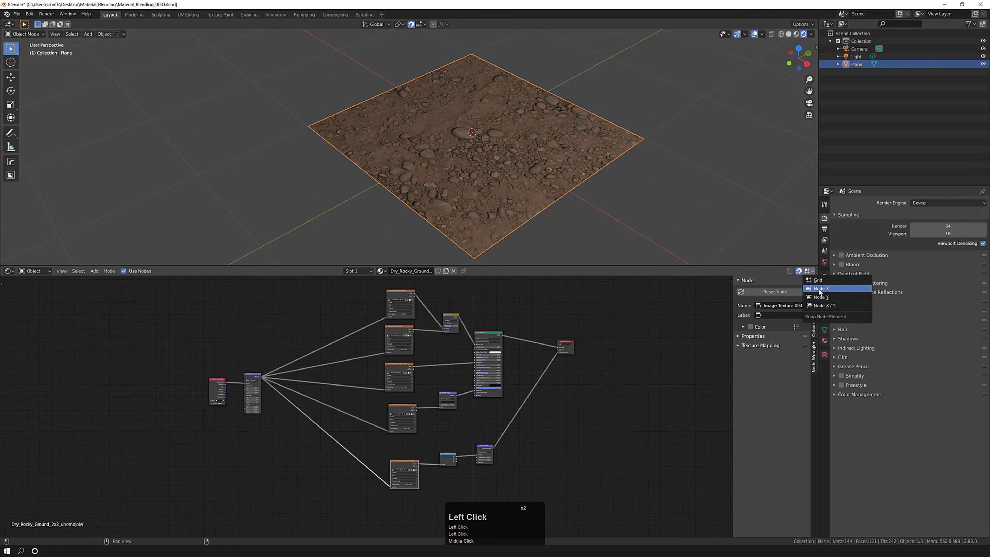
pyautogui.click(825, 306)
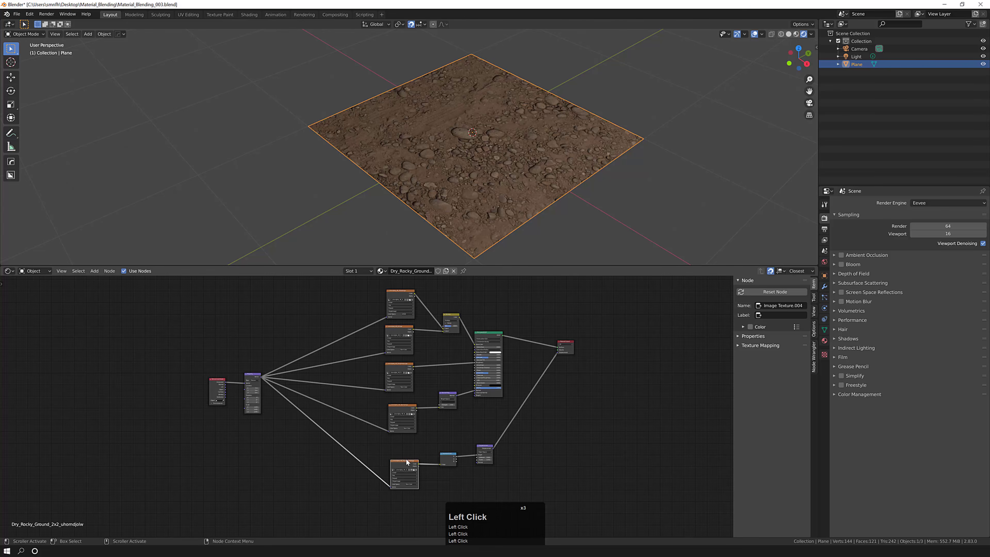
# Move the displacement Image Texture node up with axis-constrained snapping, and set it just below the normal map's Image Texture node
pyautogui.moveTo(407, 462)
pyautogui.mouseDown()
pyautogui.moveTo(390, 468)
pyautogui.moveTo(412, 423)
pyautogui.moveTo(432, 444)
pyautogui.moveTo(353, 437)
pyautogui.moveTo(359, 455)
pyautogui.moveTo(403, 475)
pyautogui.mouseUp()
pyautogui.press('g')
pyautogui.press('x')
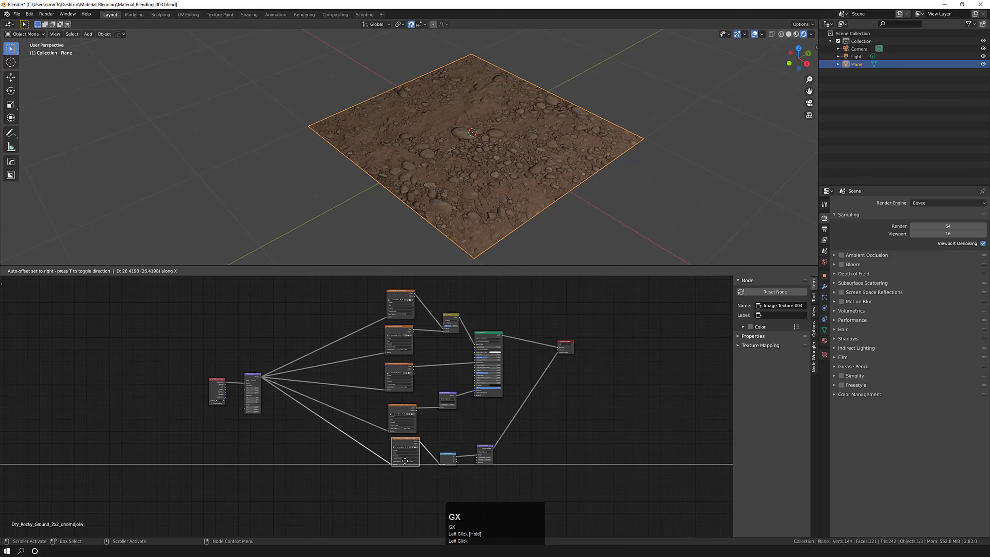
pyautogui.press('y')
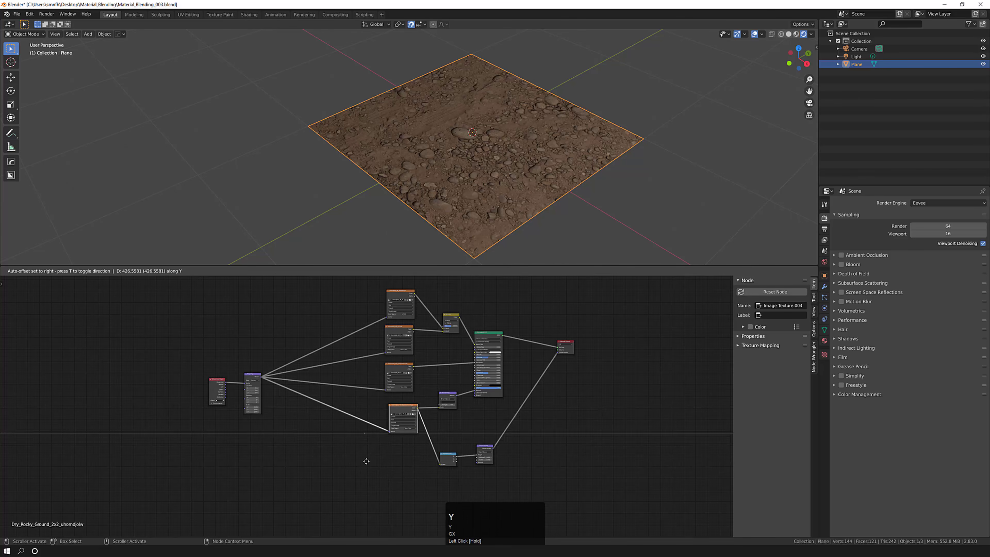
pyautogui.click(367, 467)
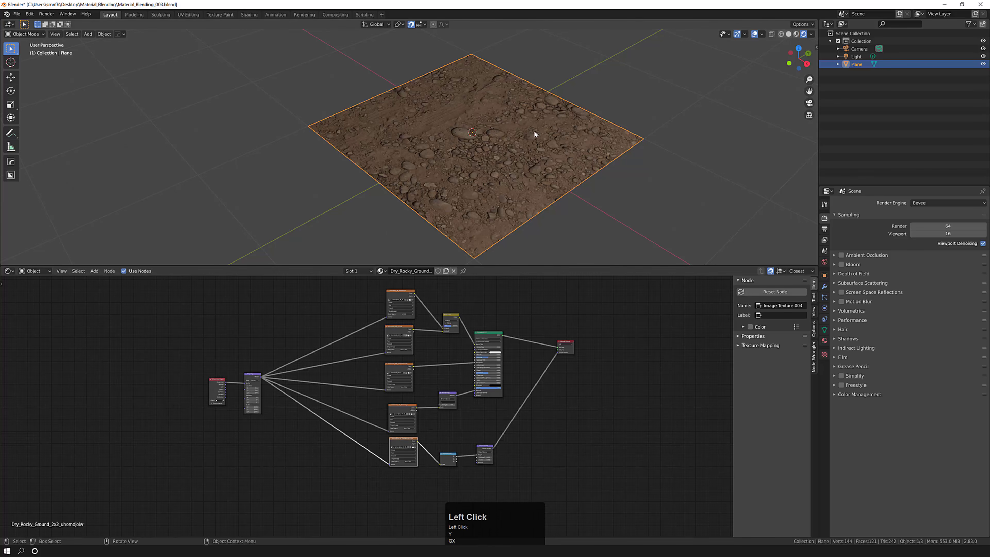
pyautogui.moveTo(404, 438); pyautogui.dragTo(401, 444)
# Turn node snapping off and freely shift the displacement Image Texture node slightly lower beneath the other image textures
pyautogui.click(770, 271)
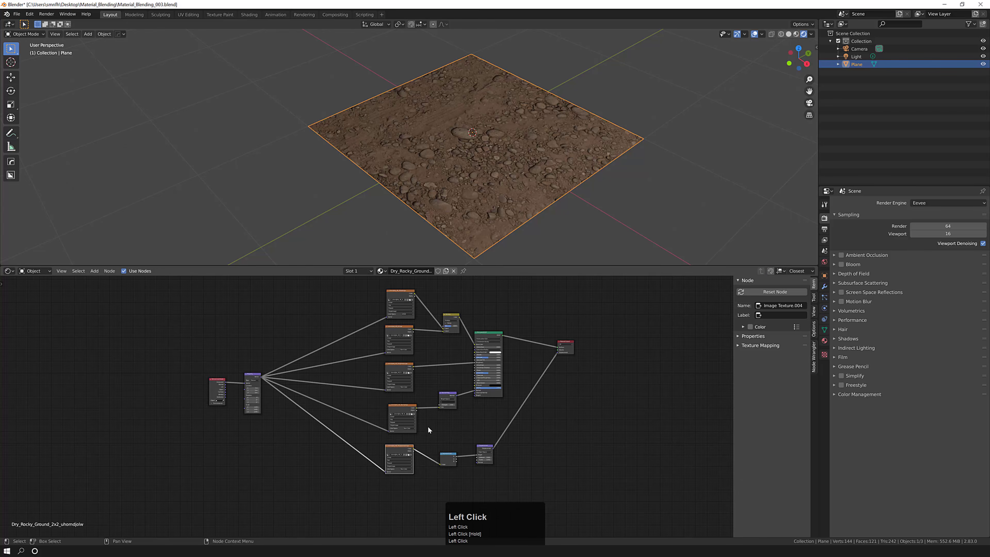
pyautogui.moveTo(461, 419); pyautogui.dragTo(442, 442, button='middle')
pyautogui.scroll(-1, 443, 442)
pyautogui.click(520, 411)
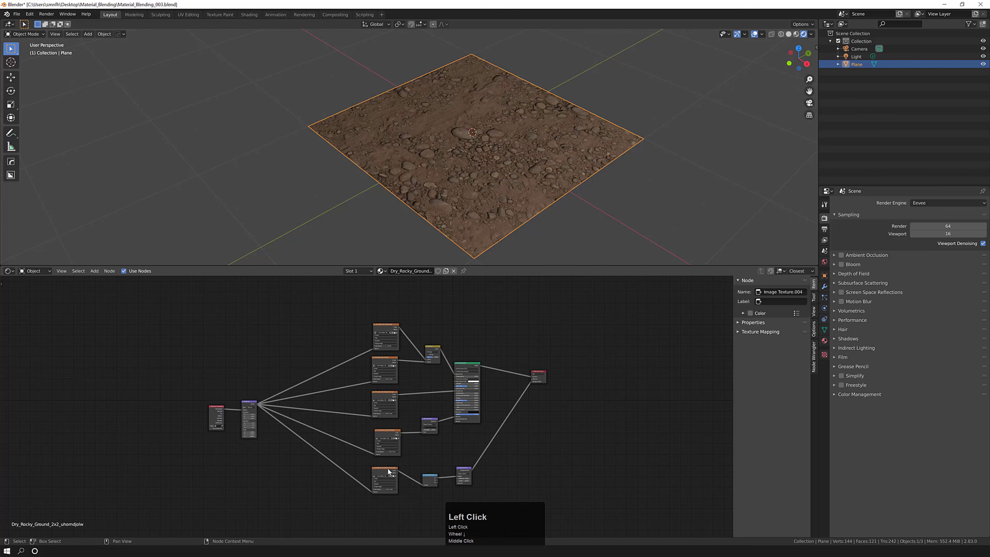
pyautogui.moveTo(388, 468); pyautogui.dragTo(390, 473)
pyautogui.moveTo(431, 455); pyautogui.dragTo(424, 427, button='middle')
pyautogui.scroll(-3, 423, 428)
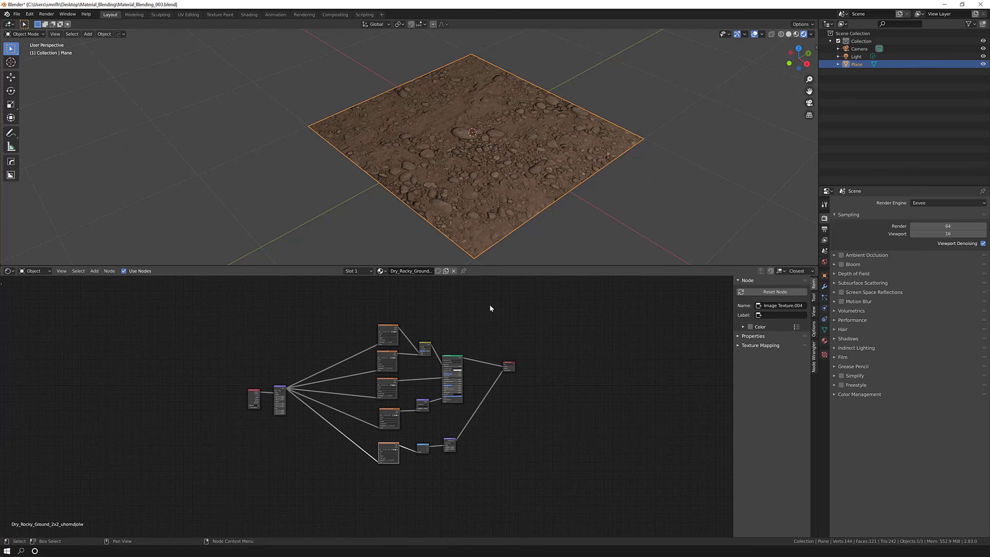
pyautogui.scroll(1, 507, 366)
pyautogui.scroll(-2, 457, 353)
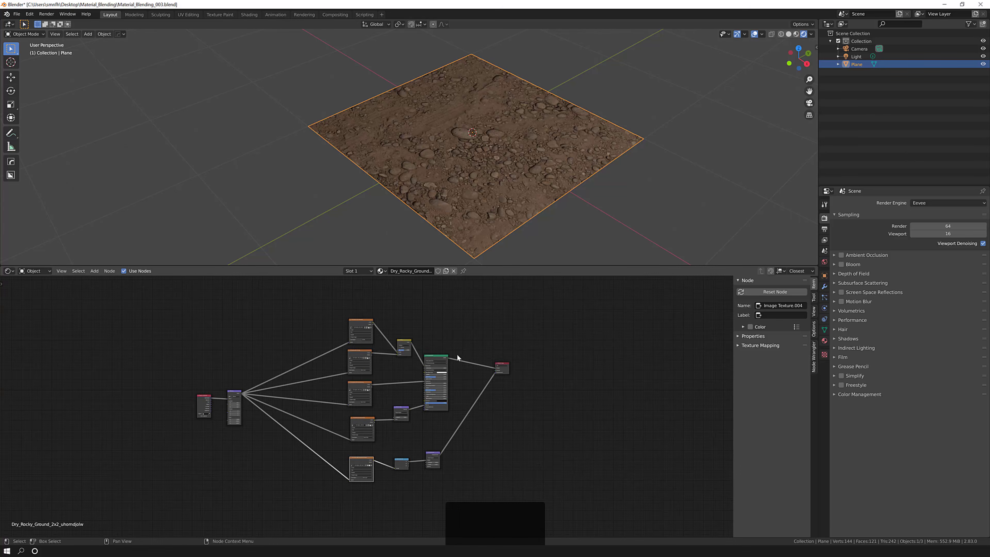
# Copy all nodes of the rocky ground material except the Material Output
pyautogui.moveTo(212, 312); pyautogui.dragTo(454, 470)
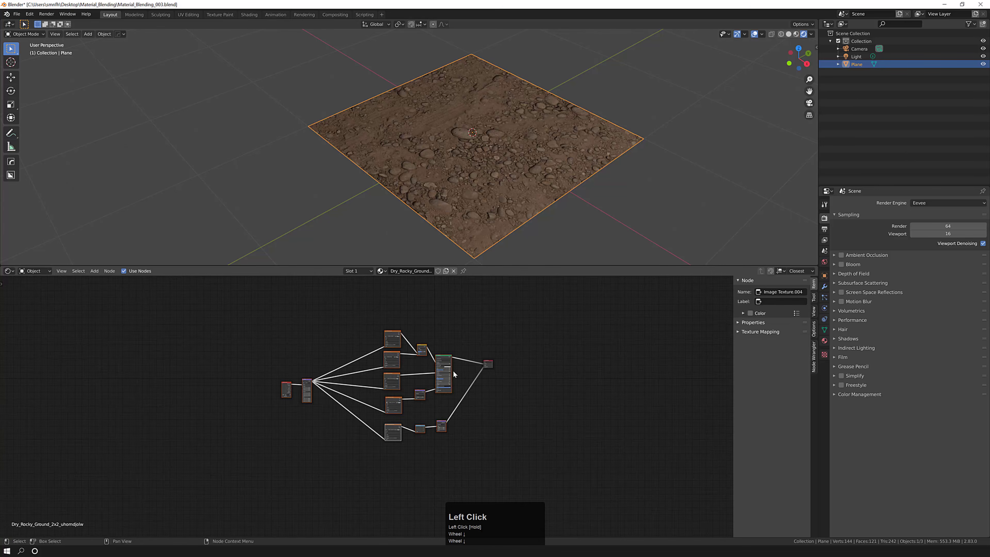
pyautogui.scroll(5, 452, 370)
pyautogui.moveTo(400, 320); pyautogui.dragTo(399, 329)
pyautogui.scroll(9, 398, 328)
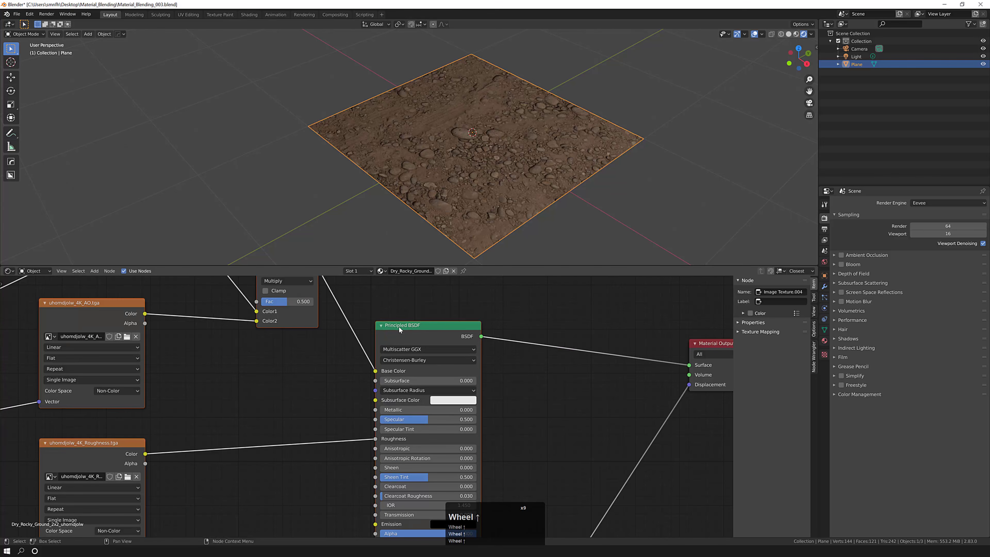
pyautogui.press('ctrl')
pyautogui.scroll(-5, 399, 326)
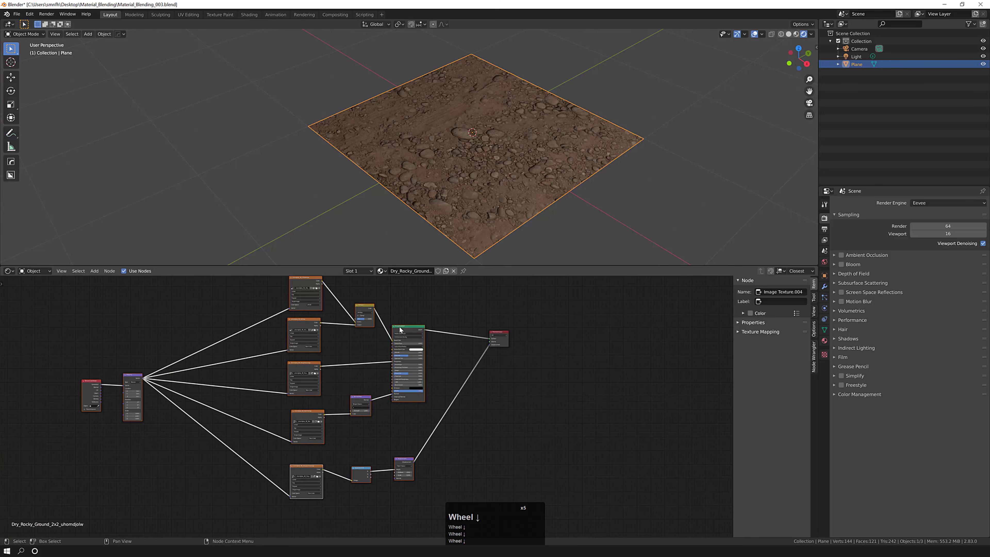
pyautogui.scroll(-2, 400, 329)
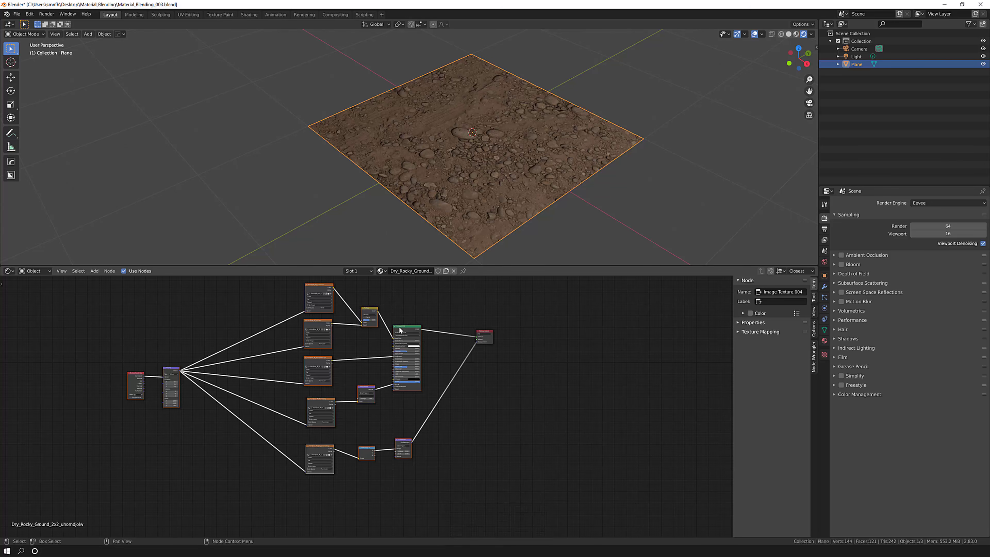
# Paste the copied nodes and place the duplicate tree below the original with a clear gap between them
pyautogui.press('ctrl')
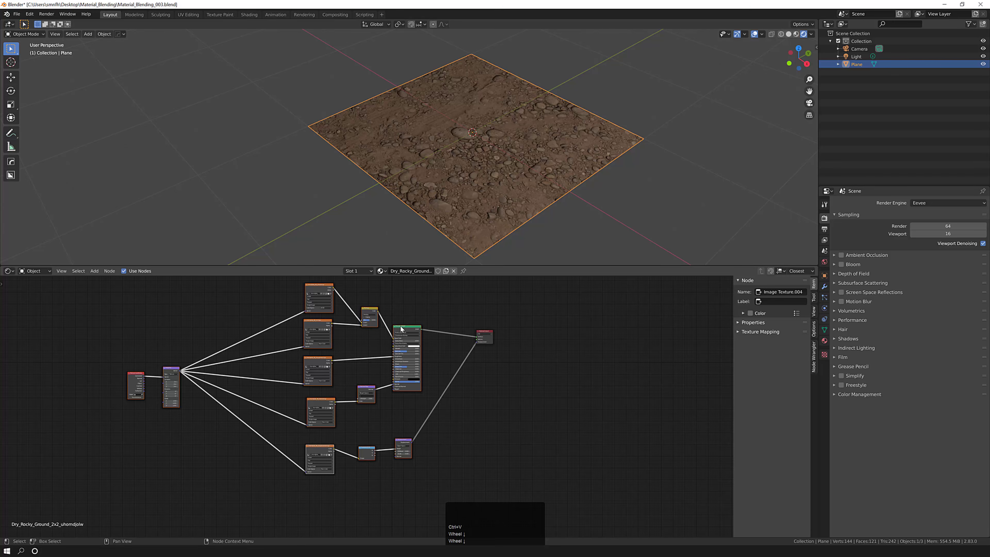
pyautogui.moveTo(401, 329); pyautogui.dragTo(402, 523)
pyautogui.moveTo(416, 420); pyautogui.dragTo(411, 316, button='middle')
pyautogui.moveTo(402, 418); pyautogui.dragTo(404, 457)
pyautogui.moveTo(419, 399); pyautogui.dragTo(419, 399, button='middle')
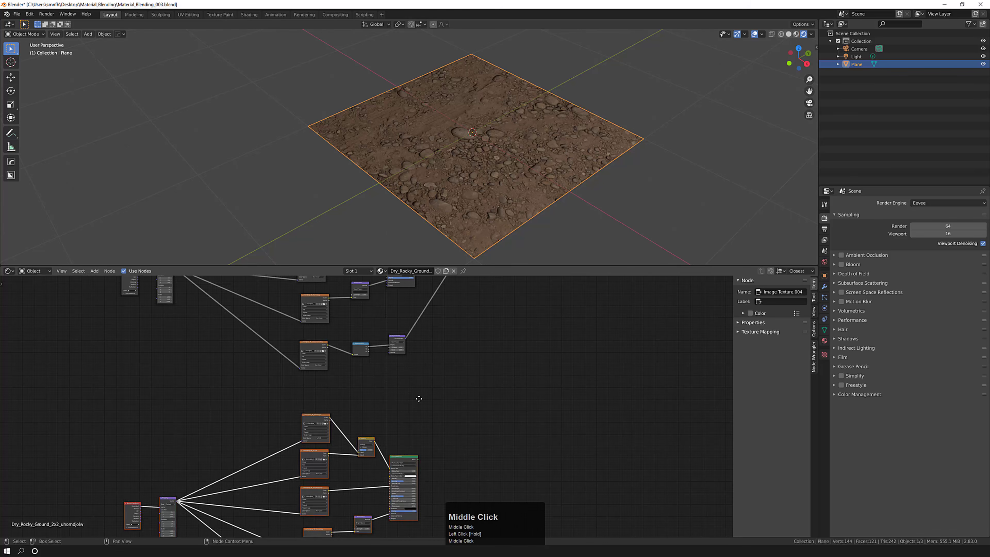
# Examine the duplicated node tree and its Principled BSDF in relation to the original tree above it
pyautogui.scroll(-2, 419, 399)
pyautogui.scroll(4, 403, 401)
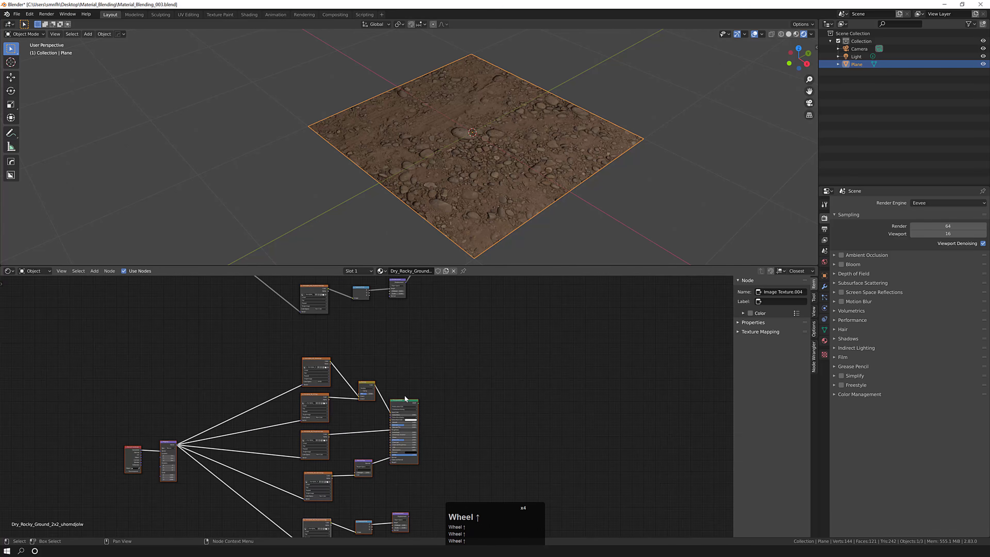
pyautogui.moveTo(426, 377); pyautogui.dragTo(421, 406, button='middle')
pyautogui.scroll(5, 401, 412)
pyautogui.scroll(-7, 403, 427)
pyautogui.scroll(7, 374, 482)
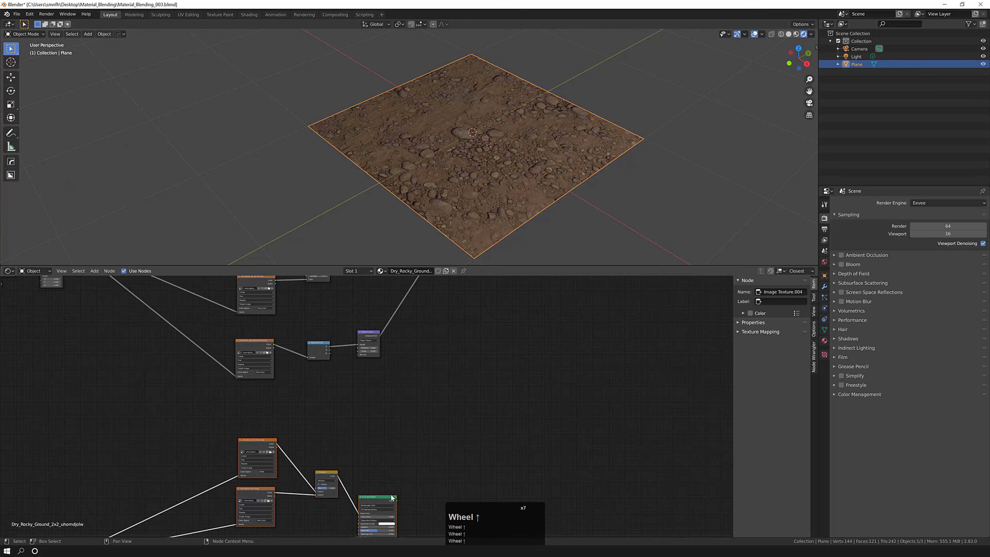
pyautogui.moveTo(370, 431); pyautogui.dragTo(400, 450, button='middle')
pyautogui.scroll(-5, 417, 421)
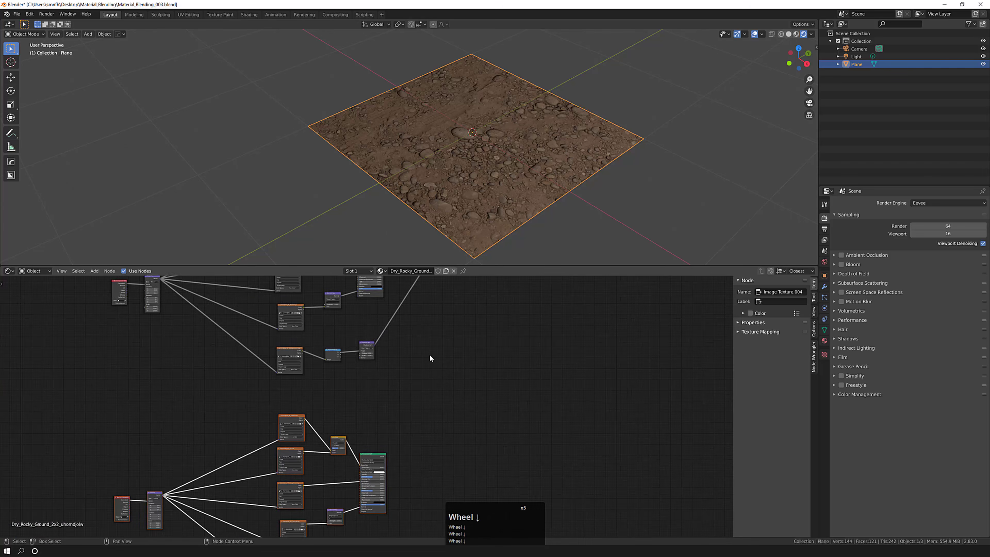
# Move the Material Output node down so that it sits to the right, between the two node trees
pyautogui.moveTo(440, 279); pyautogui.dragTo(435, 351, button='middle')
pyautogui.moveTo(438, 322); pyautogui.dragTo(438, 465)
pyautogui.moveTo(439, 464); pyautogui.dragTo(439, 451, button='middle')
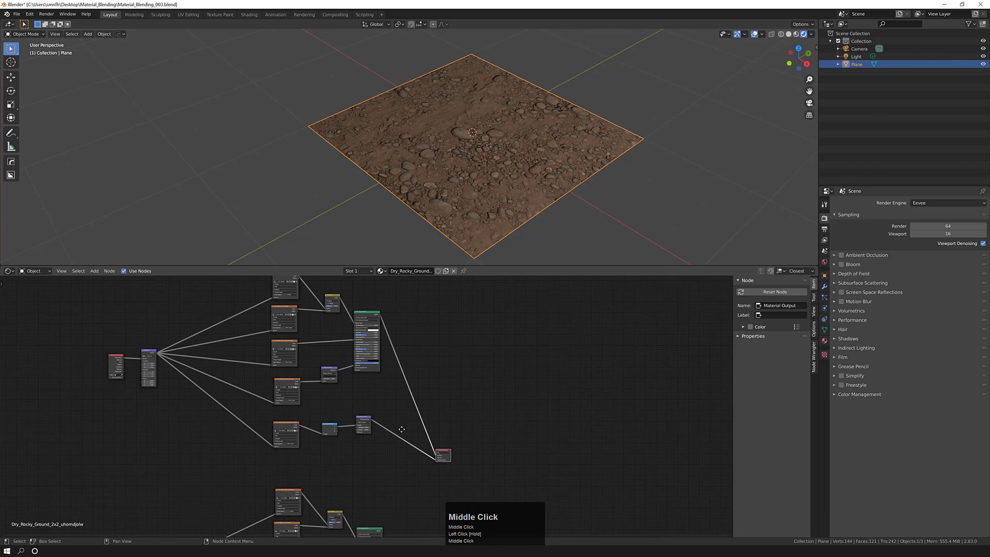
pyautogui.scroll(9, 404, 403)
pyautogui.scroll(6, 380, 417)
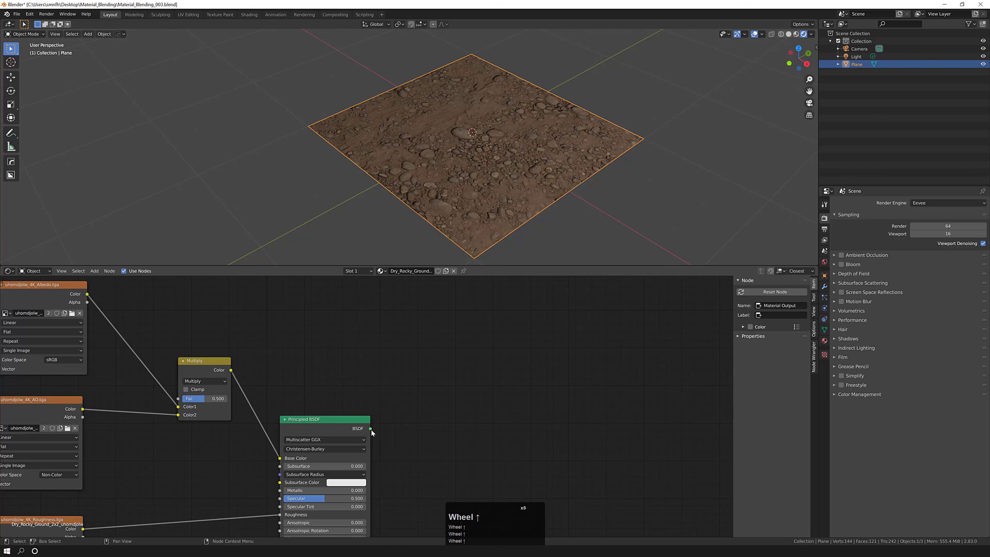
# Place the Material Output node between the two node trees and disconnect the link going into its Displacement input
pyautogui.scroll(-9, 429, 378)
pyautogui.moveTo(487, 312); pyautogui.dragTo(486, 351)
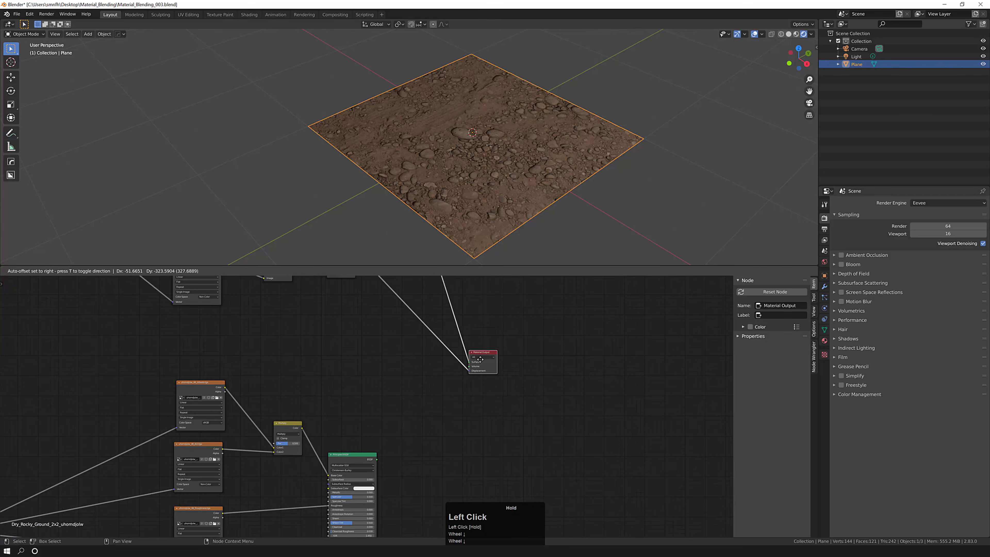
pyautogui.scroll(2, 434, 408)
pyautogui.moveTo(434, 408)
pyautogui.mouseDown(button='middle')
pyautogui.moveTo(442, 386)
pyautogui.moveTo(444, 400)
pyautogui.mouseUp(button='middle')
pyautogui.scroll(3, 444, 410)
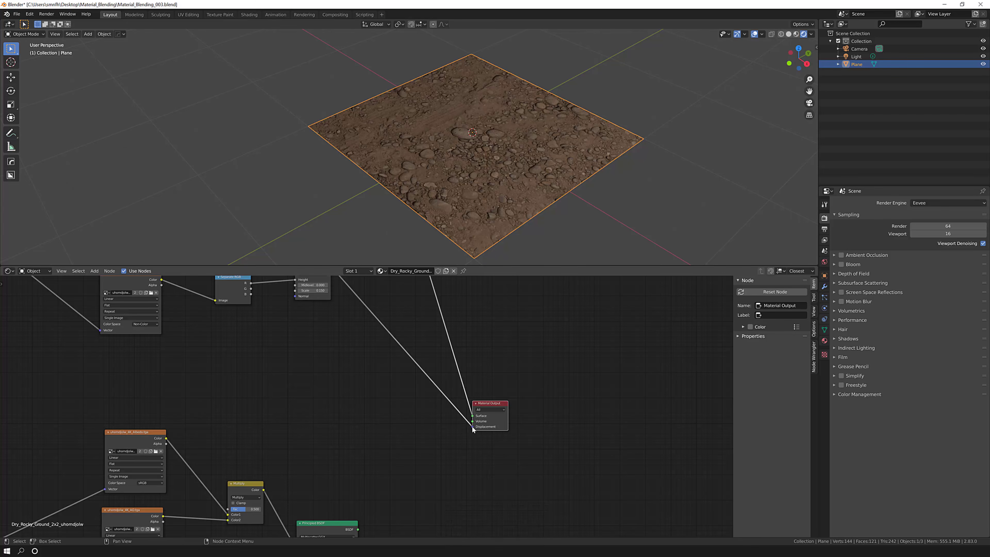
pyautogui.moveTo(473, 428); pyautogui.dragTo(360, 403)
# Connect the duplicated tree's Principled BSDF output to the Surface input of the Material Output
pyautogui.moveTo(401, 499); pyautogui.dragTo(365, 430, button='middle')
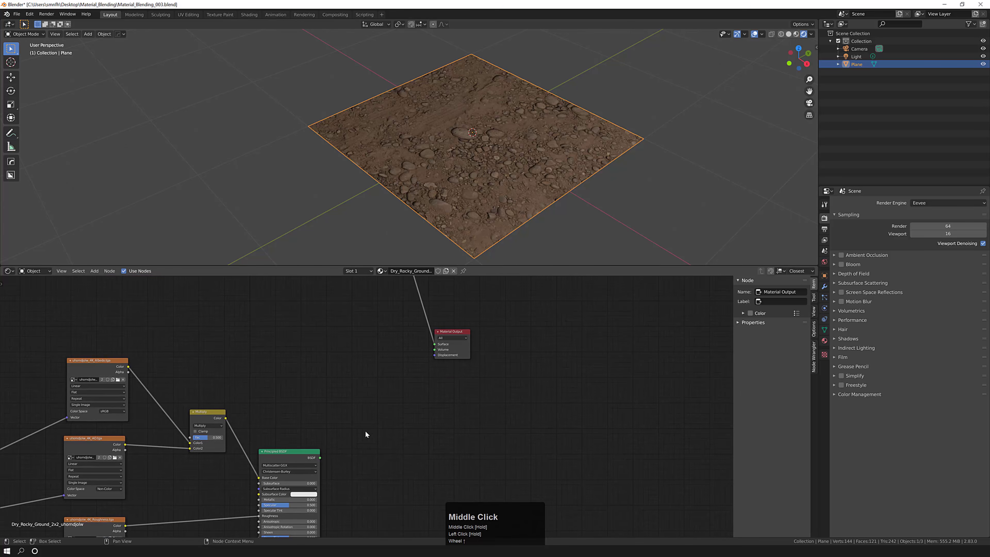
pyautogui.moveTo(321, 457); pyautogui.dragTo(346, 435)
pyautogui.moveTo(380, 390); pyautogui.dragTo(433, 346)
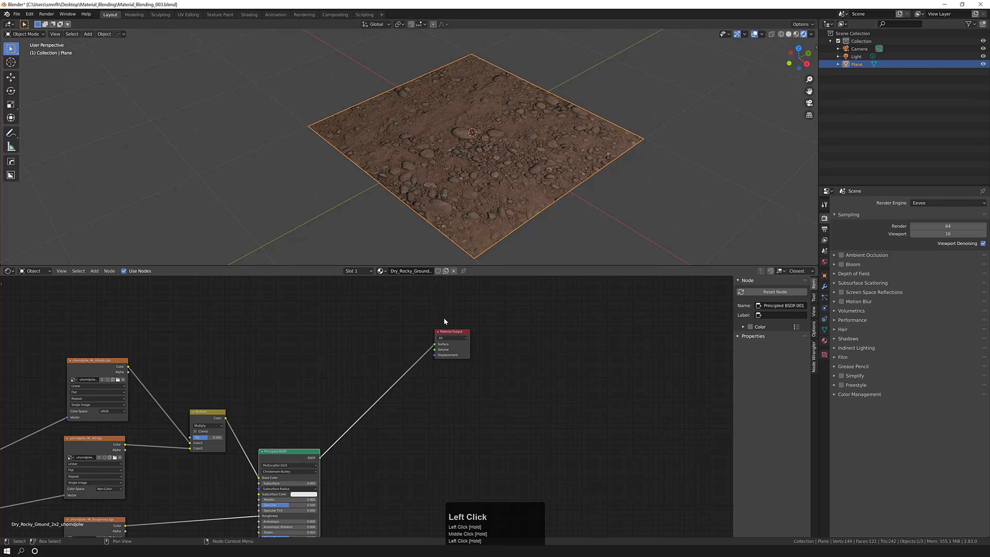
# Swap the duplicated tree's albedo and AO textures for the dry mud floor's 4K Albedo and AO images
pyautogui.scroll(-9, 331, 390)
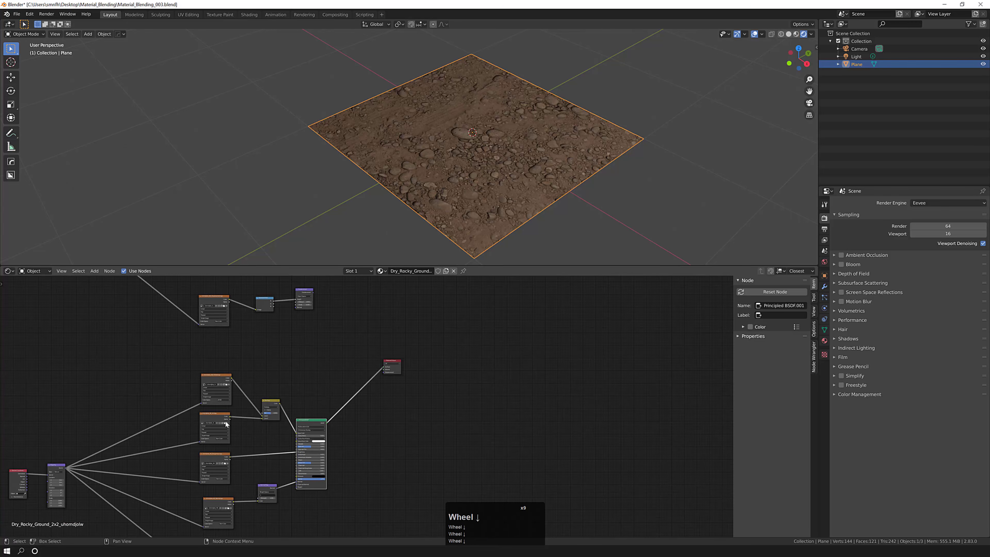
pyautogui.moveTo(259, 371); pyautogui.dragTo(345, 336, button='middle')
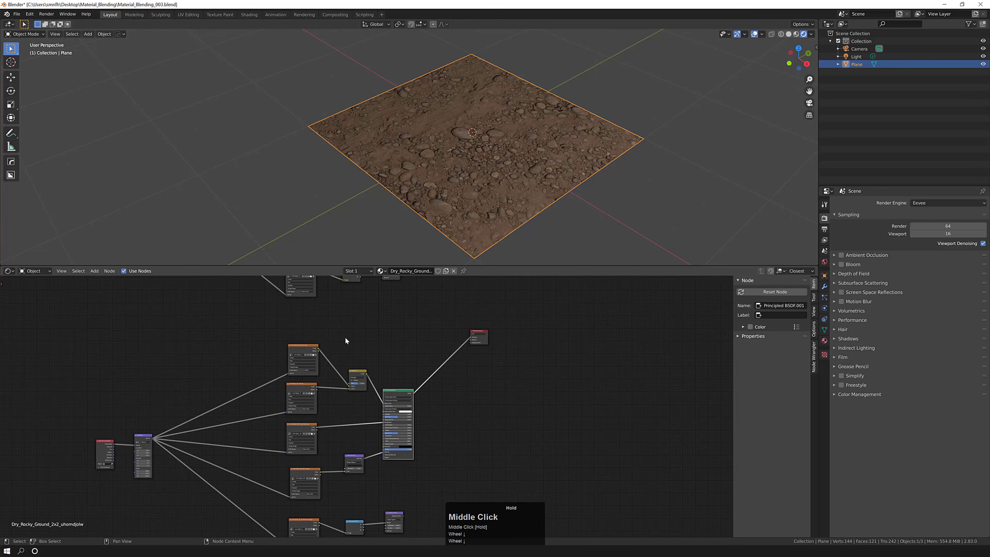
pyautogui.scroll(7, 306, 351)
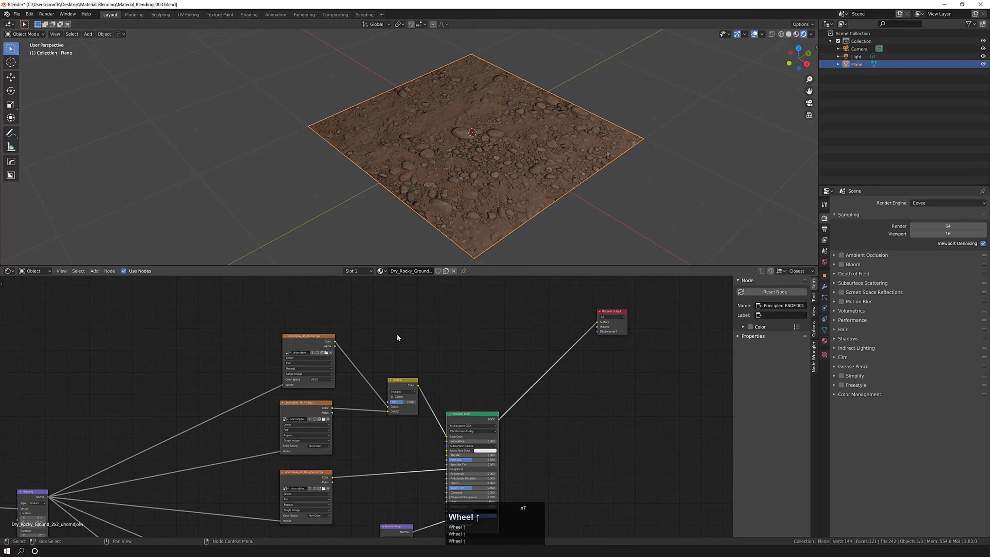
pyautogui.scroll(-5, 399, 363)
pyautogui.moveTo(401, 373)
pyautogui.mouseDown(button='middle')
pyautogui.moveTo(383, 423)
pyautogui.moveTo(399, 368)
pyautogui.mouseUp(button='middle')
pyautogui.scroll(6, 398, 368)
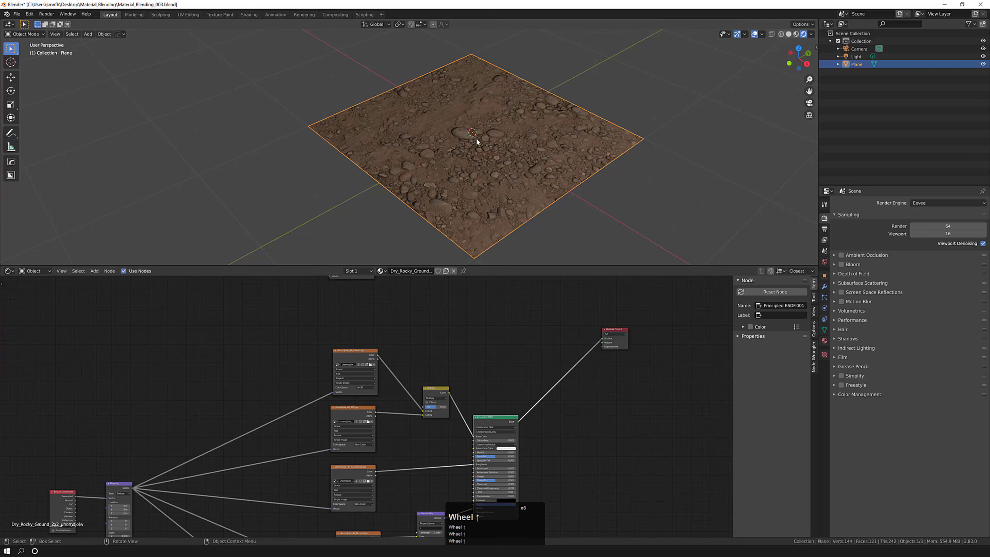
pyautogui.scroll(1, 377, 353)
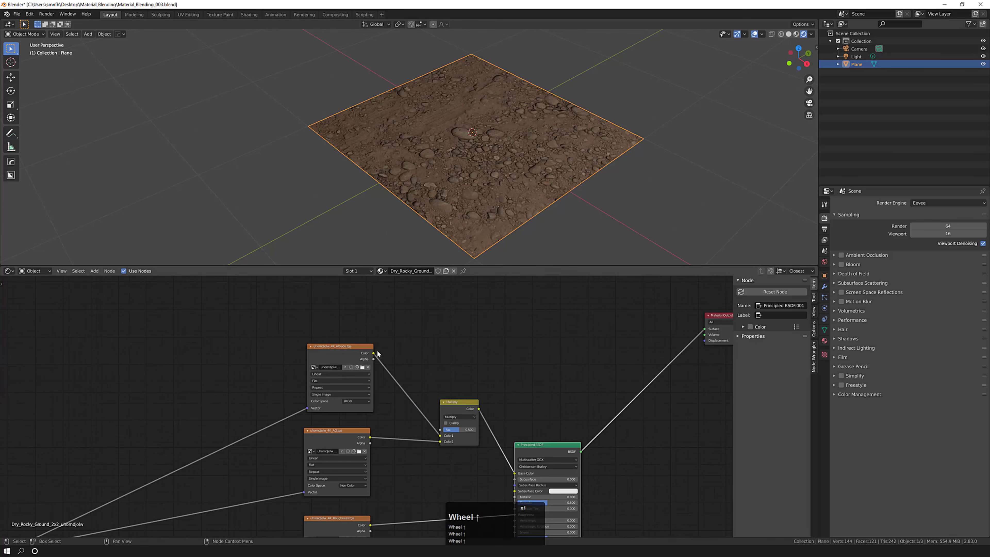
pyautogui.click(316, 367)
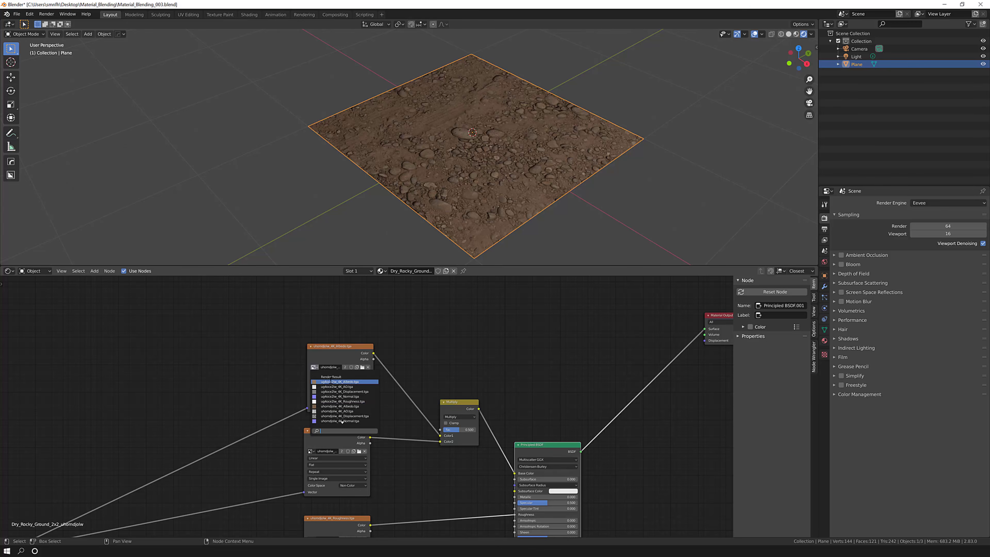
pyautogui.click(330, 381)
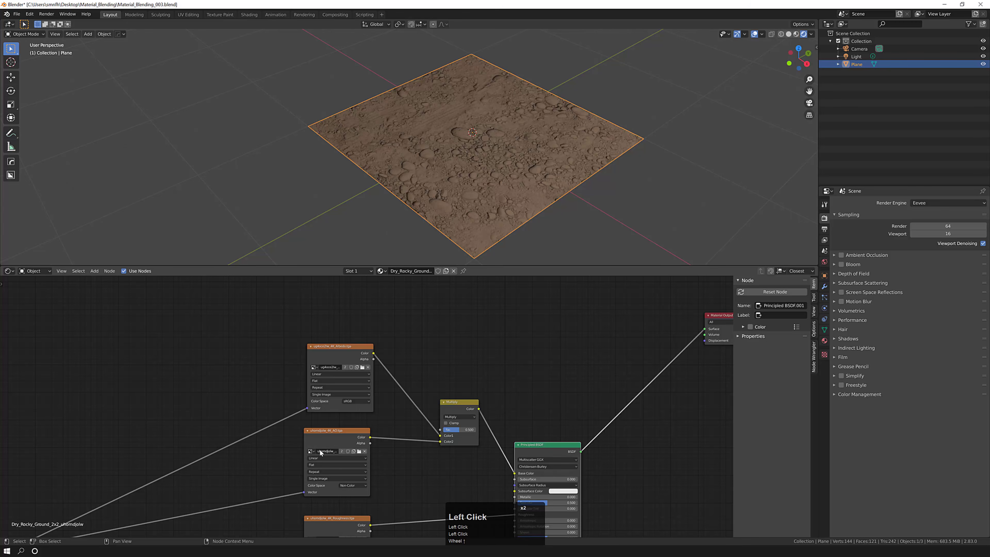
pyautogui.click(312, 451)
pyautogui.click(327, 470)
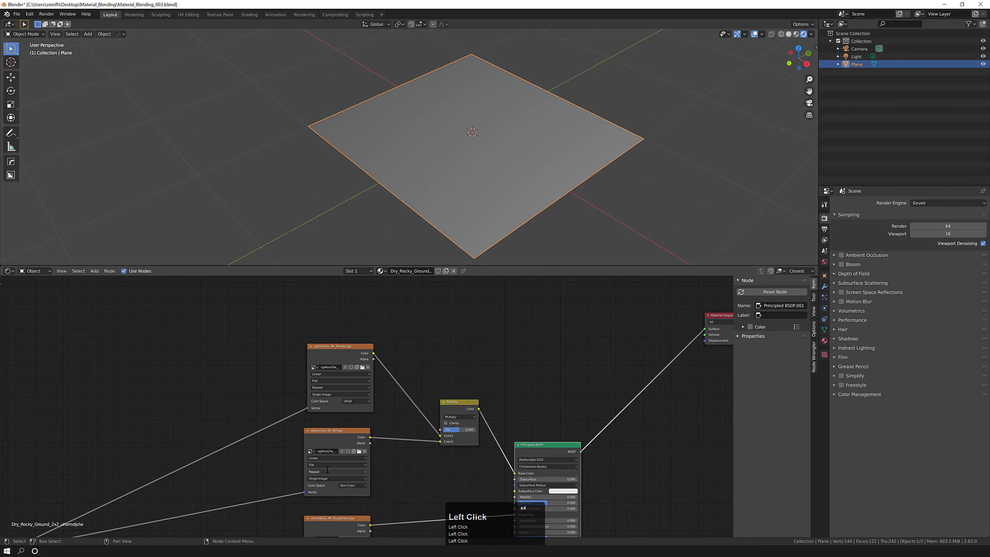
# Swap the duplicated tree's roughness and normal textures for the dry mud floor's 4K Roughness and Normal images
pyautogui.moveTo(377, 479); pyautogui.dragTo(391, 349, button='middle')
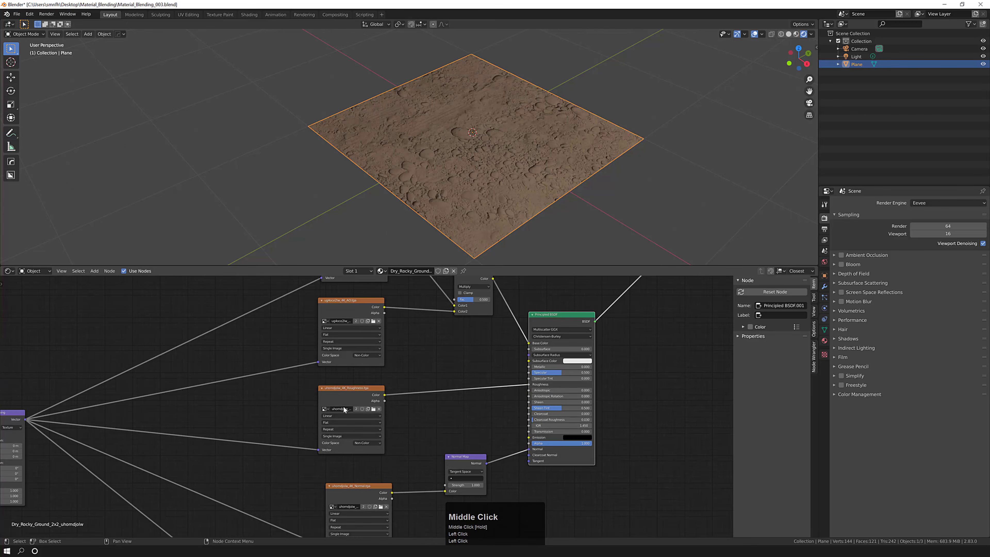
pyautogui.click(325, 410)
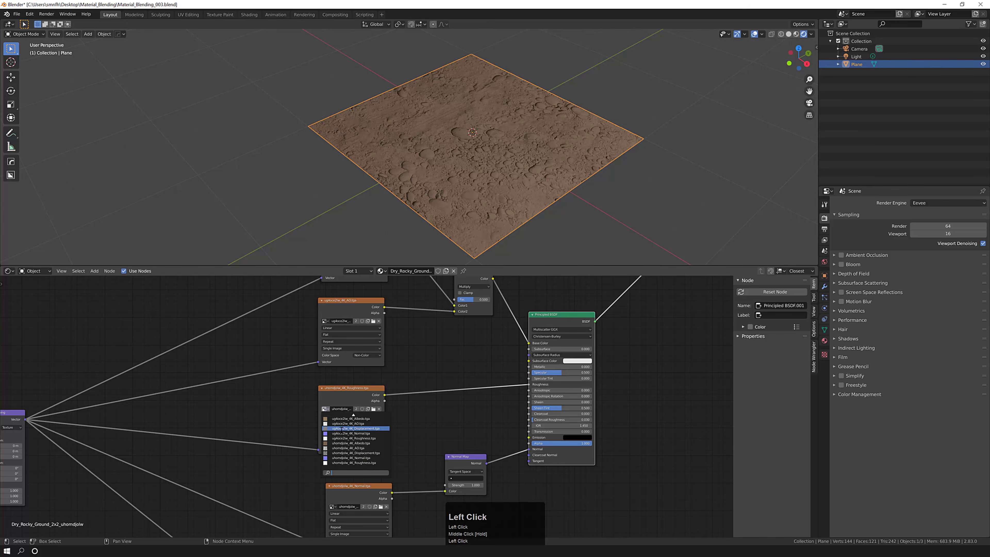
pyautogui.click(354, 438)
pyautogui.moveTo(426, 412); pyautogui.dragTo(389, 340, button='middle')
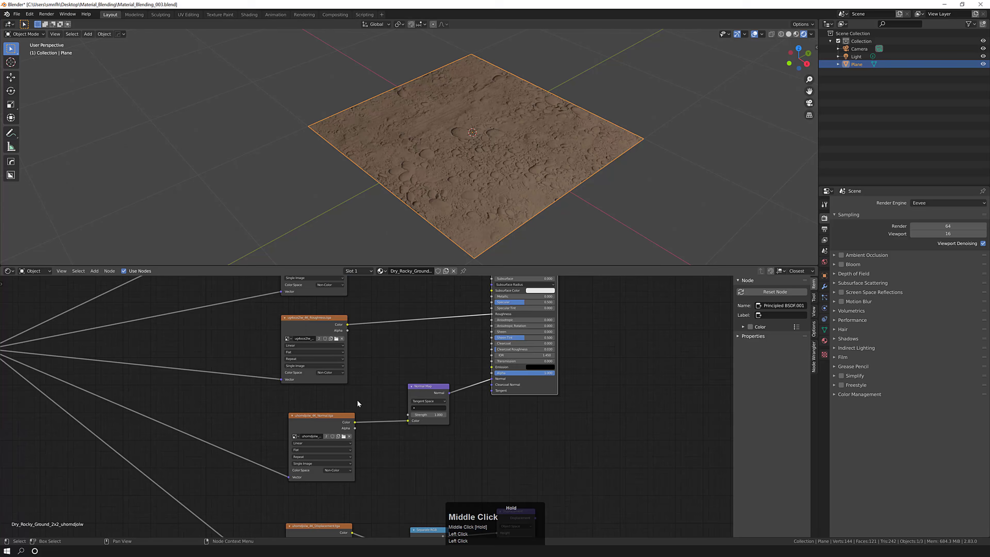
pyautogui.click(298, 436)
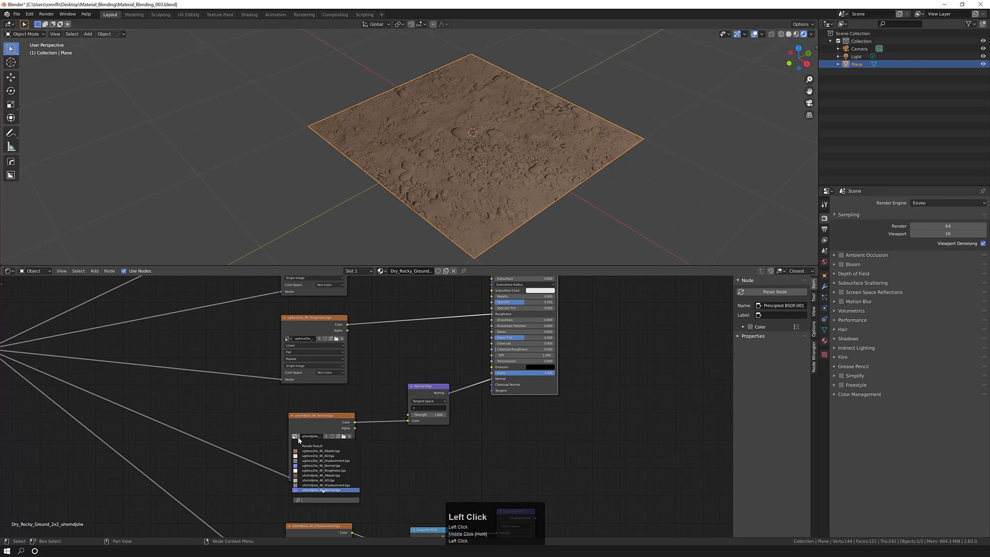
pyautogui.click(321, 466)
# Swap the duplicated tree's displacement texture for the dry mud floor's 4K Displacement image
pyautogui.moveTo(402, 468); pyautogui.dragTo(316, 447, button='middle')
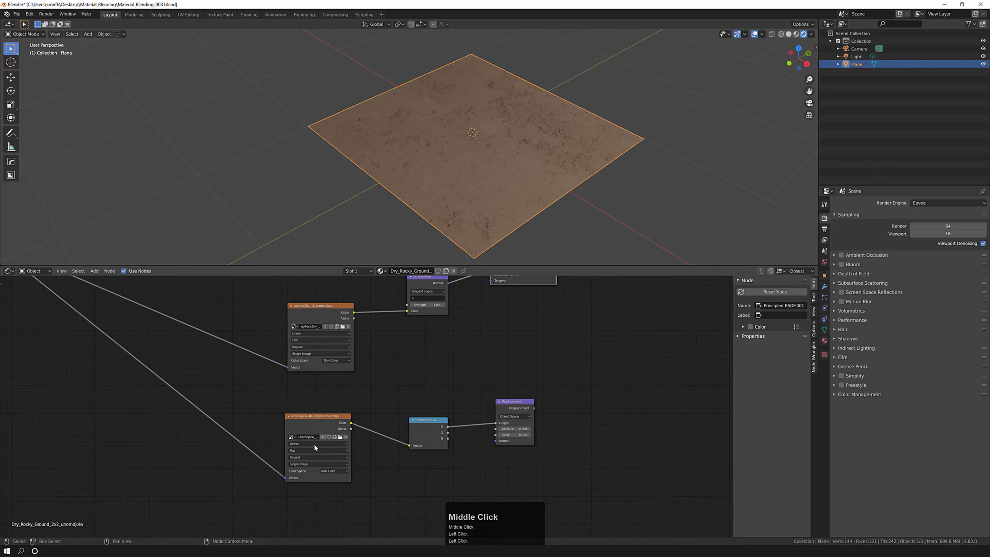
pyautogui.click(292, 437)
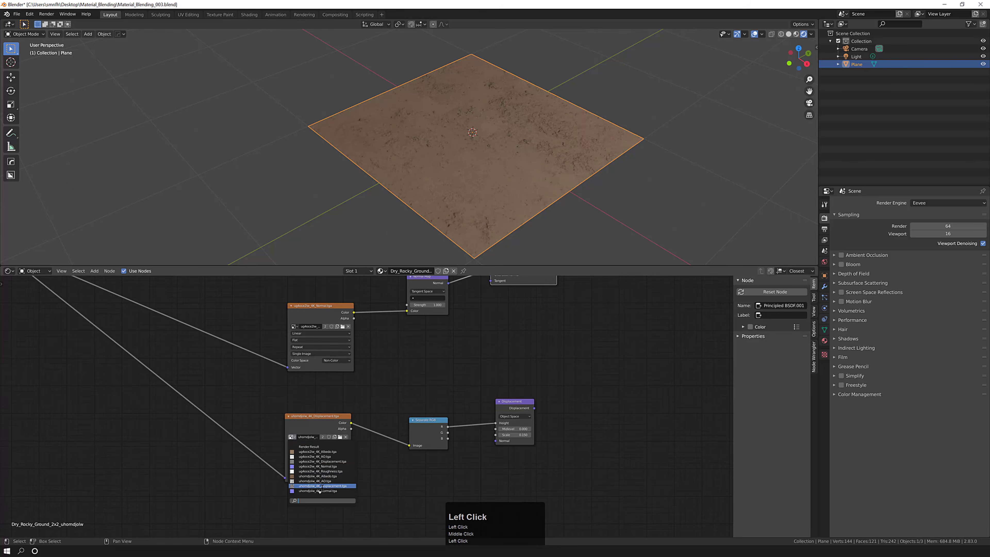
pyautogui.click(336, 462)
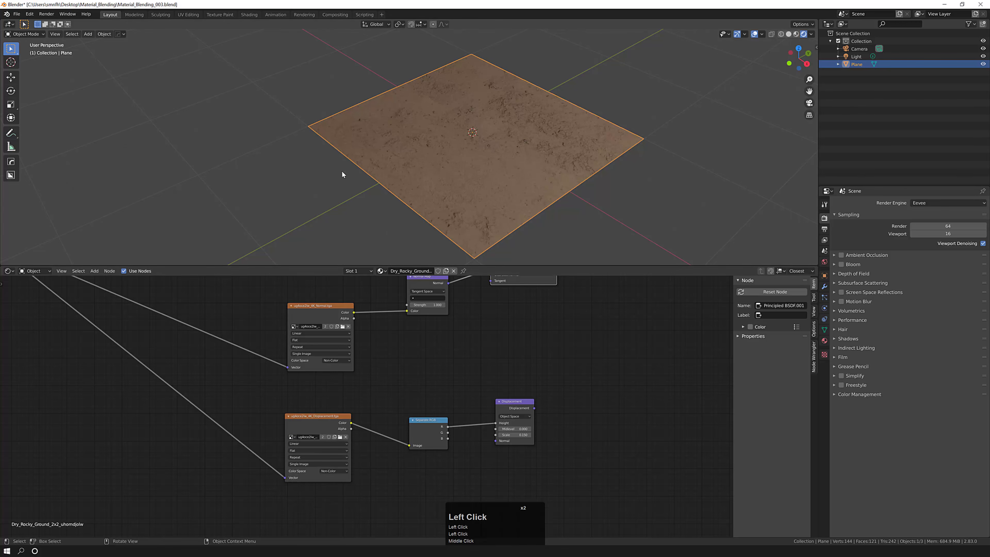
# Move the Material Output beside the original rocky ground tree and connect that tree's Principled BSDF to its Surface input
pyautogui.scroll(-4, 538, 321)
pyautogui.moveTo(539, 321); pyautogui.dragTo(497, 414, button='middle')
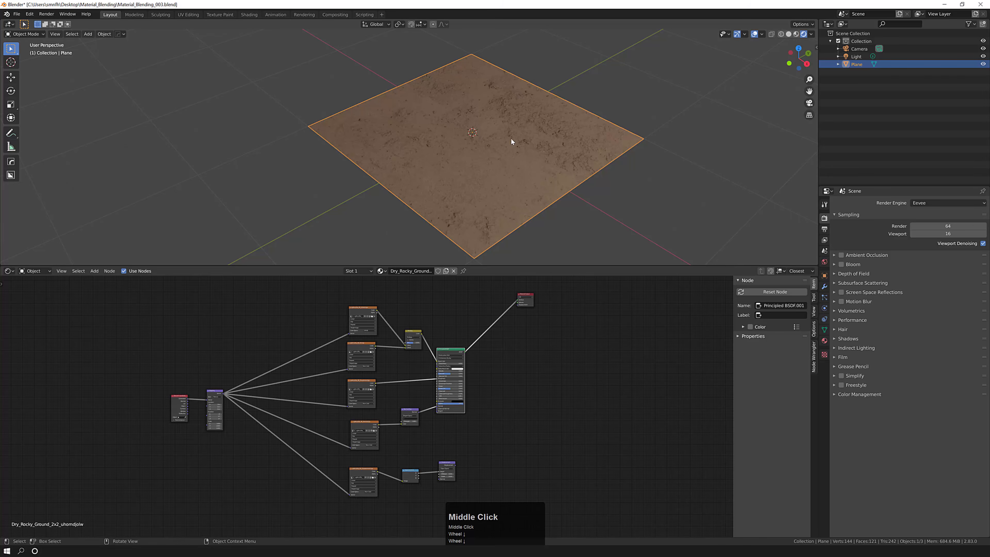
pyautogui.moveTo(504, 316); pyautogui.dragTo(491, 365, button='middle')
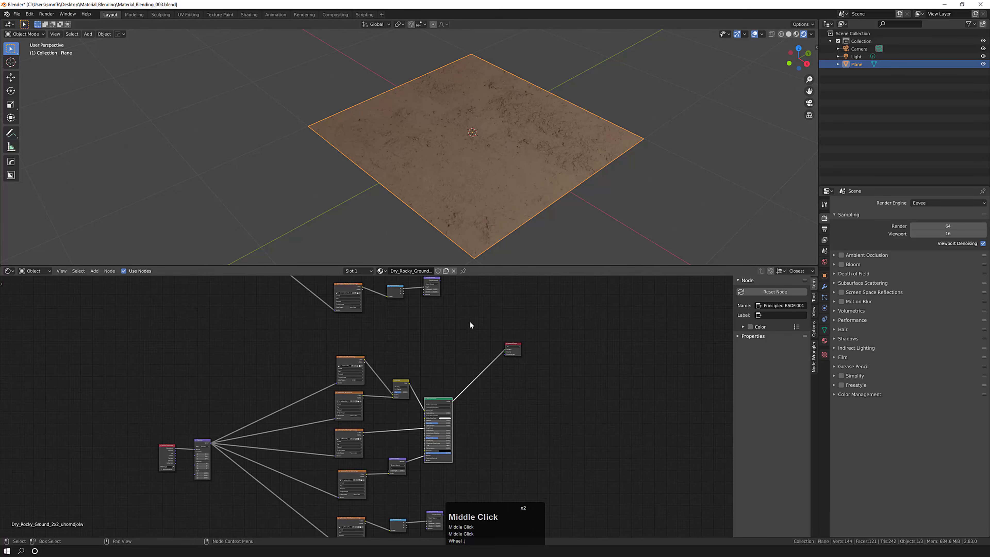
pyautogui.moveTo(451, 320); pyautogui.dragTo(437, 369, button='middle')
pyautogui.moveTo(450, 348); pyautogui.dragTo(400, 403, button='middle')
pyautogui.scroll(-2, 445, 335)
pyautogui.scroll(1, 423, 439)
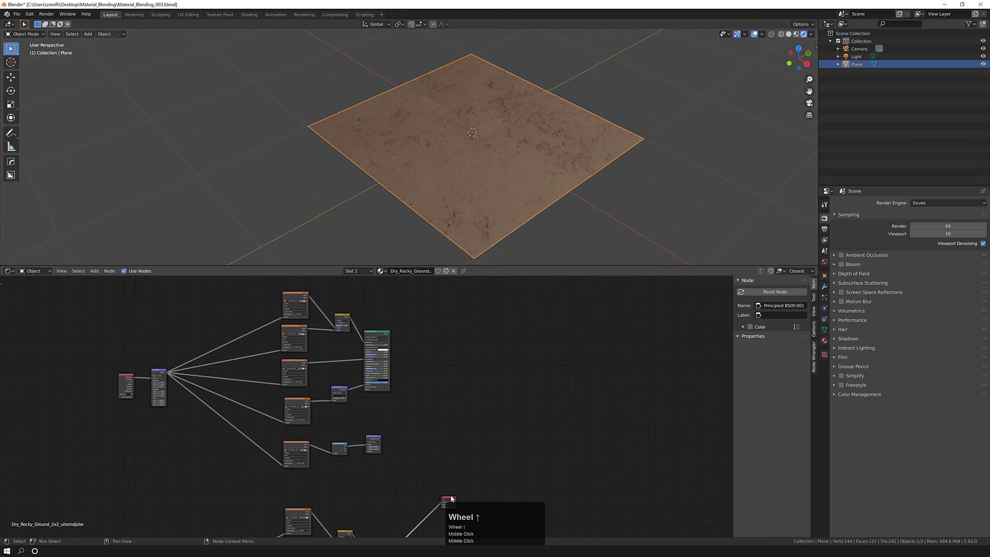
pyautogui.moveTo(451, 499); pyautogui.dragTo(438, 350)
pyautogui.scroll(3, 391, 332)
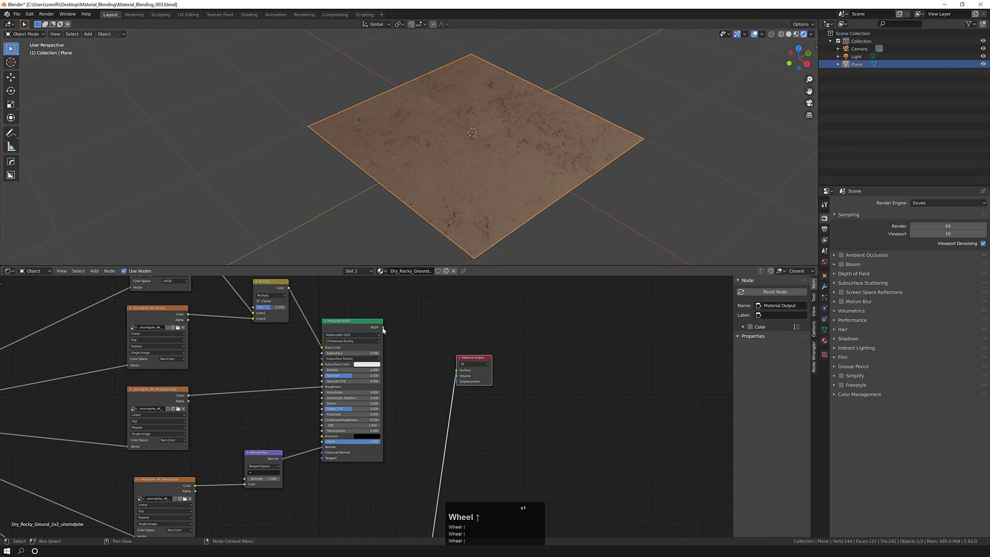
pyautogui.moveTo(383, 330); pyautogui.dragTo(457, 370)
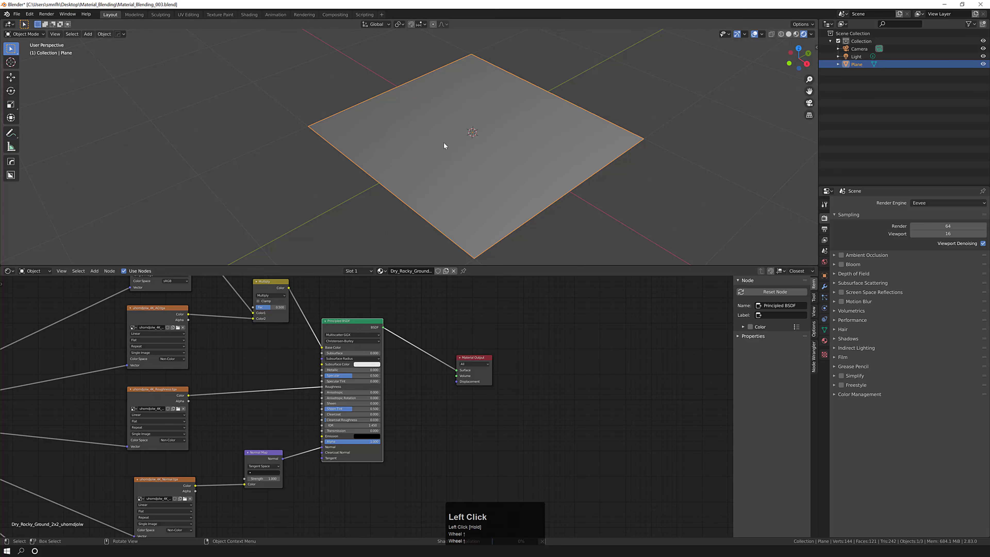
# Move the Material Output back between the two trees and connect the dry mud tree's Principled BSDF to its Surface input
pyautogui.scroll(-2, 446, 365)
pyautogui.moveTo(444, 391); pyautogui.dragTo(439, 360, button='middle')
pyautogui.moveTo(436, 326); pyautogui.dragTo(445, 496)
pyautogui.moveTo(403, 434); pyautogui.dragTo(373, 292, button='middle')
pyautogui.scroll(5, 367, 415)
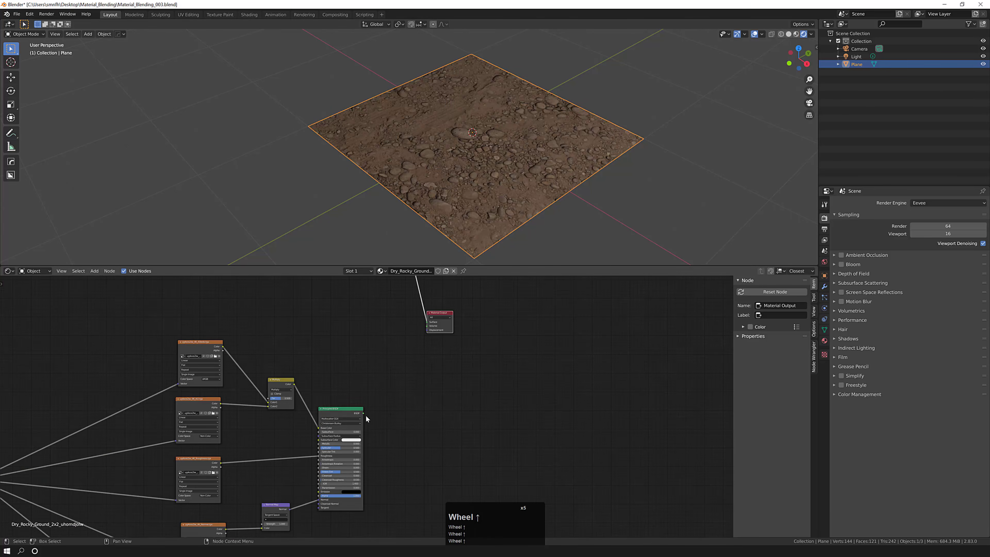
pyautogui.moveTo(366, 419); pyautogui.dragTo(376, 452, button='middle')
pyautogui.scroll(2, 360, 467)
pyautogui.moveTo(356, 466)
pyautogui.mouseDown()
pyautogui.moveTo(431, 332)
pyautogui.moveTo(444, 344)
pyautogui.mouseUp()
pyautogui.moveTo(402, 369); pyautogui.dragTo(406, 440, button='middle')
pyautogui.scroll(-2, 406, 440)
pyautogui.moveTo(442, 424); pyautogui.dragTo(460, 395)
# Save the project as the new incremental version Material_Blending_004.blend
pyautogui.moveTo(376, 490); pyautogui.dragTo(388, 486, button='middle')
pyautogui.scroll(-2, 388, 486)
pyautogui.moveTo(296, 365); pyautogui.dragTo(308, 426, button='middle')
pyautogui.scroll(-2, 290, 398)
pyautogui.scroll(1, 299, 343)
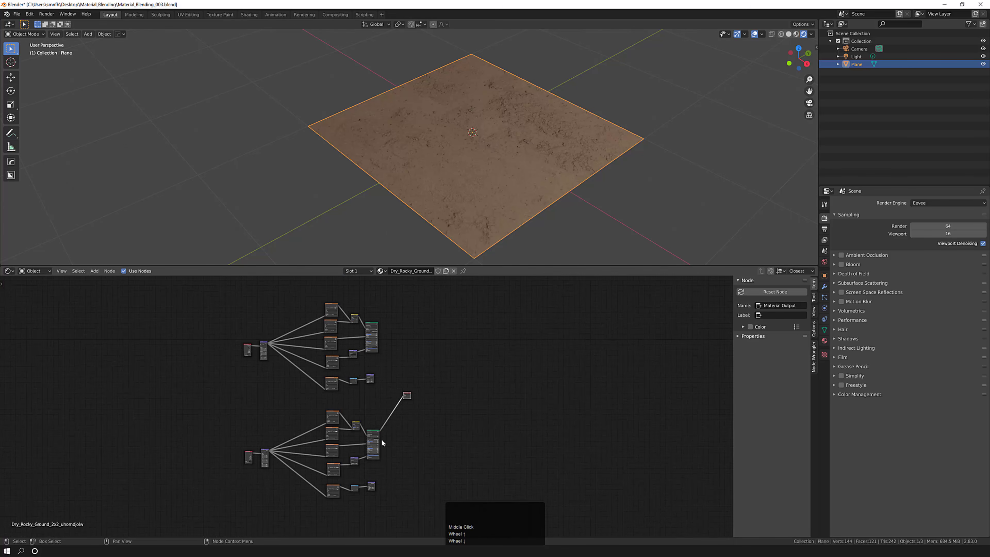
pyautogui.hotkey('ctrl', 'alt', 's')
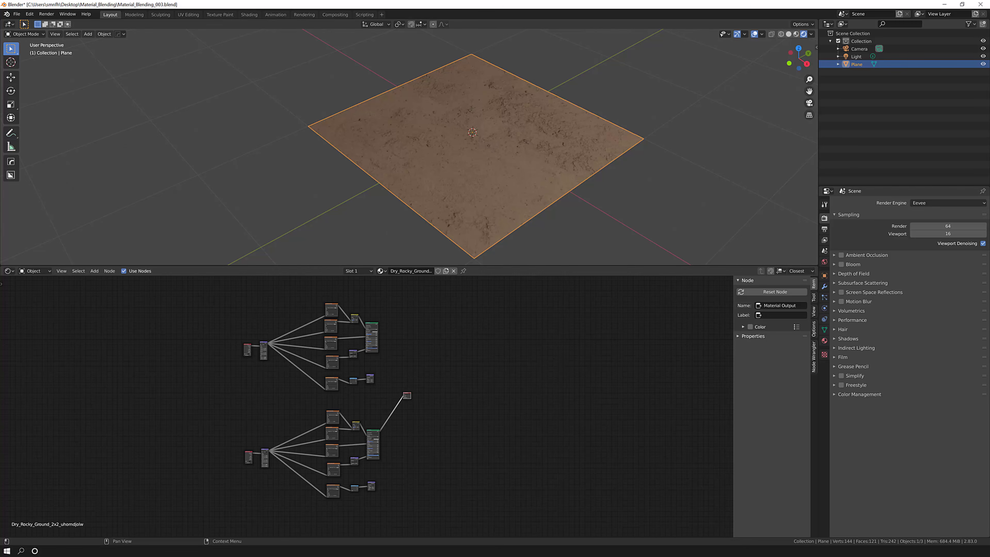
# Move the Material Output node farther from the two trees to make room for another node before it
pyautogui.scroll(3, 427, 390)
pyautogui.scroll(-2, 403, 394)
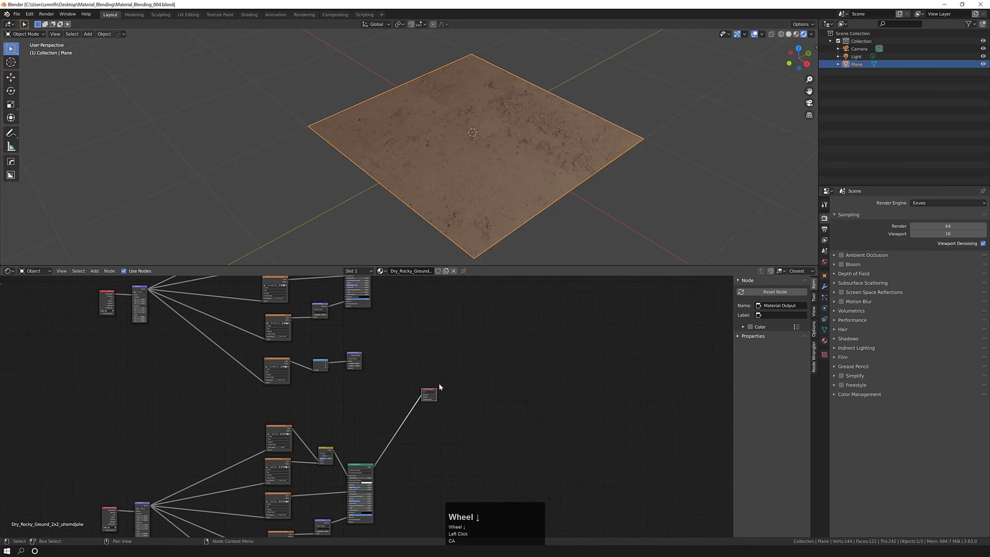
pyautogui.moveTo(430, 388); pyautogui.dragTo(485, 397)
pyautogui.click(394, 353)
pyautogui.moveTo(425, 369); pyautogui.dragTo(449, 396, button='middle')
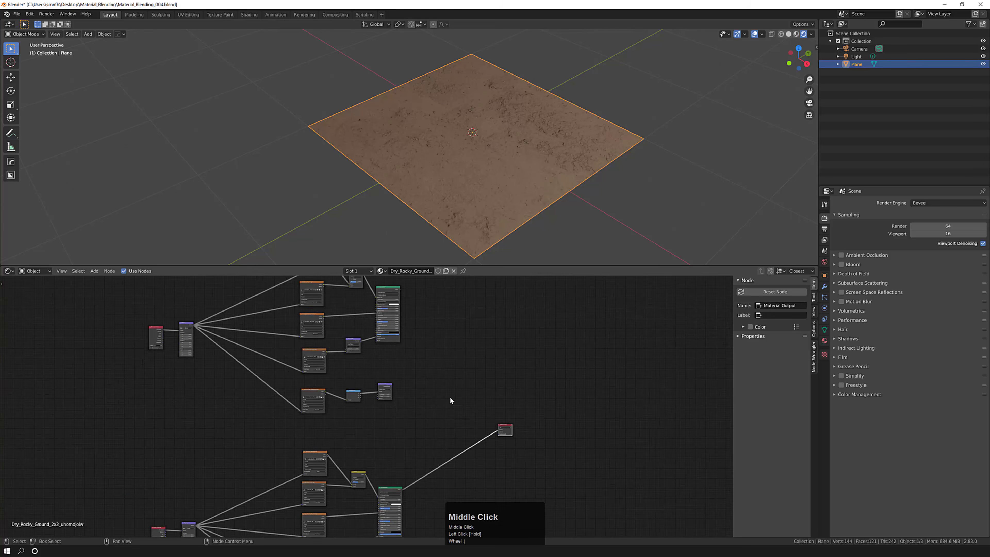
# Add a Mix Shader node between the two trees and the Material Output, slightly above the output node
pyautogui.scroll(-4, 444, 405)
pyautogui.scroll(4, 421, 373)
pyautogui.moveTo(420, 363); pyautogui.dragTo(420, 375, button='middle')
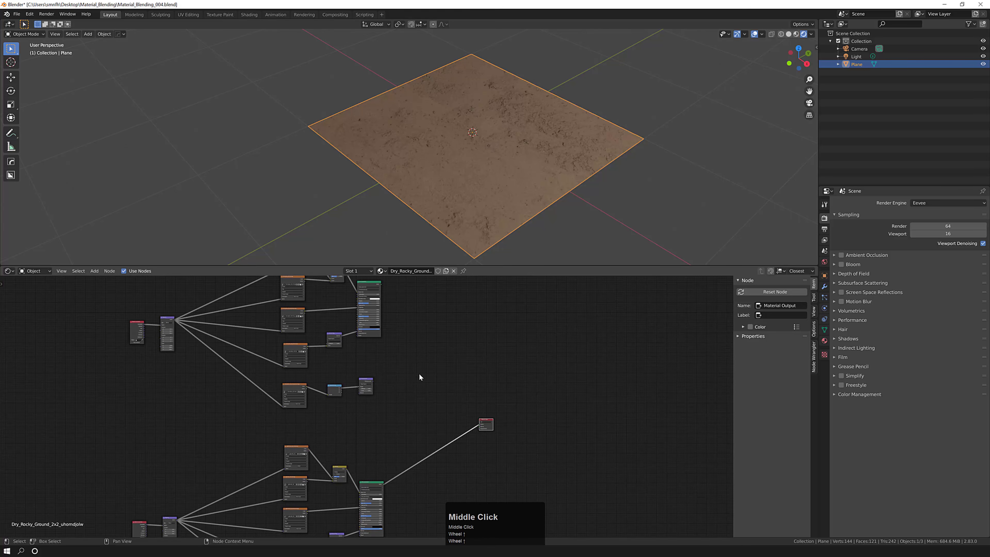
pyautogui.click(420, 376)
pyautogui.hotkey('shift', 'a')
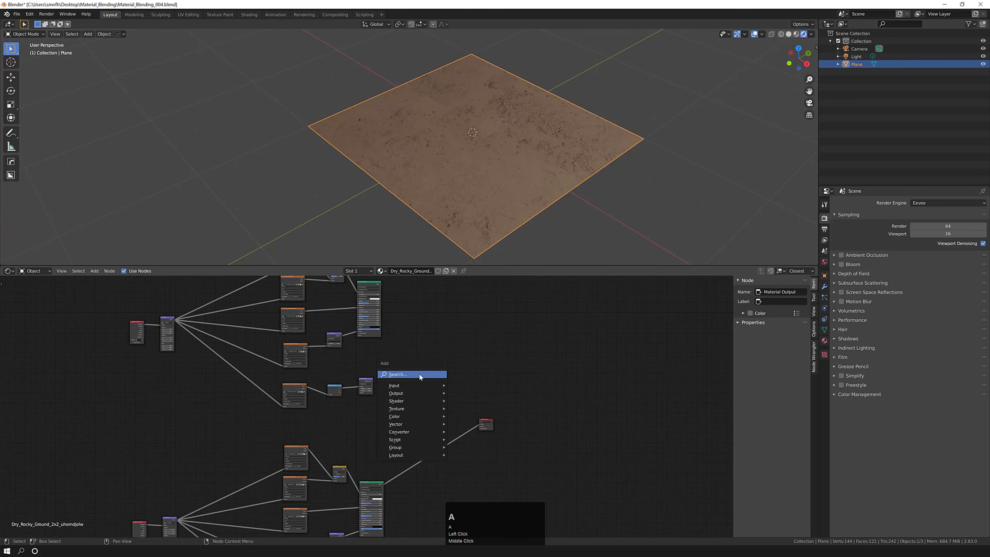
pyautogui.click(419, 375)
pyautogui.write('mix')
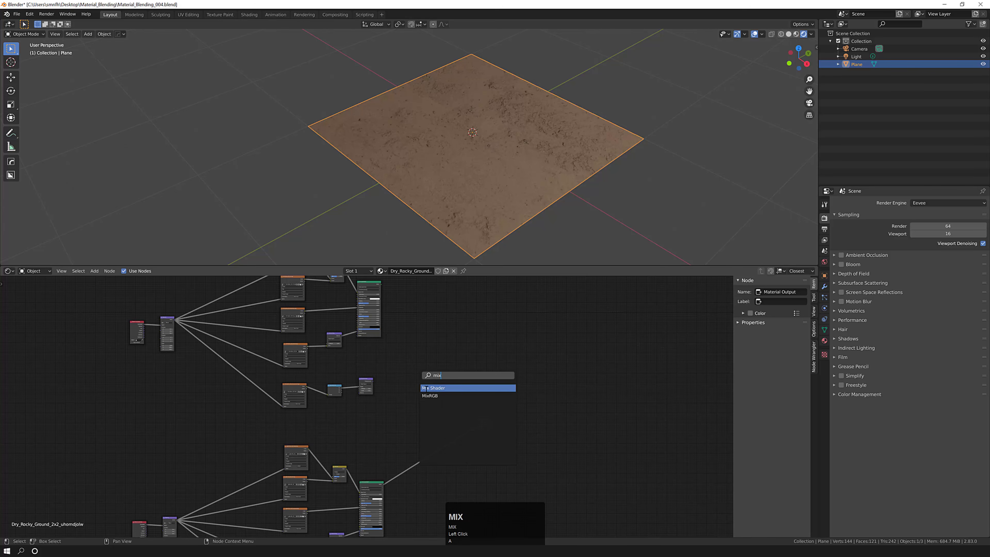
pyautogui.click(426, 388)
pyautogui.click(434, 386)
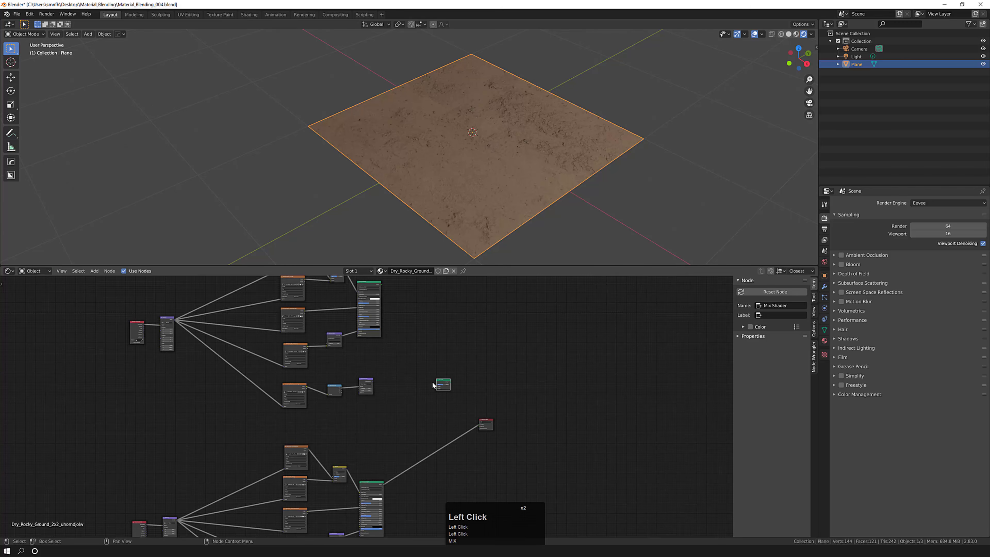
pyautogui.scroll(5, 433, 386)
pyautogui.moveTo(434, 387)
pyautogui.mouseDown(button='middle')
pyautogui.moveTo(415, 401)
pyautogui.moveTo(424, 392)
pyautogui.mouseUp(button='middle')
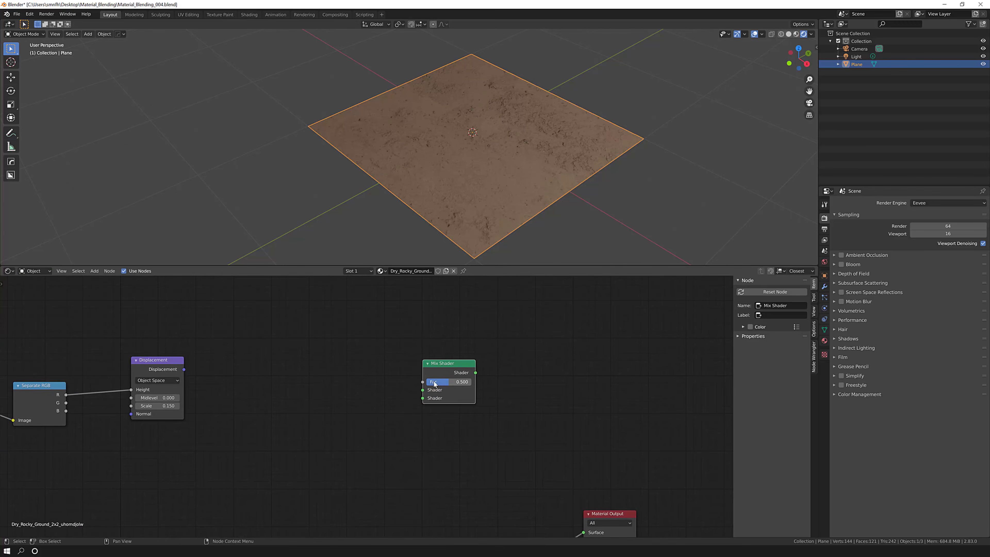
pyautogui.moveTo(390, 397); pyautogui.dragTo(390, 434, button='middle')
pyautogui.scroll(-7, 395, 423)
pyautogui.scroll(6, 425, 421)
pyautogui.scroll(-3, 403, 425)
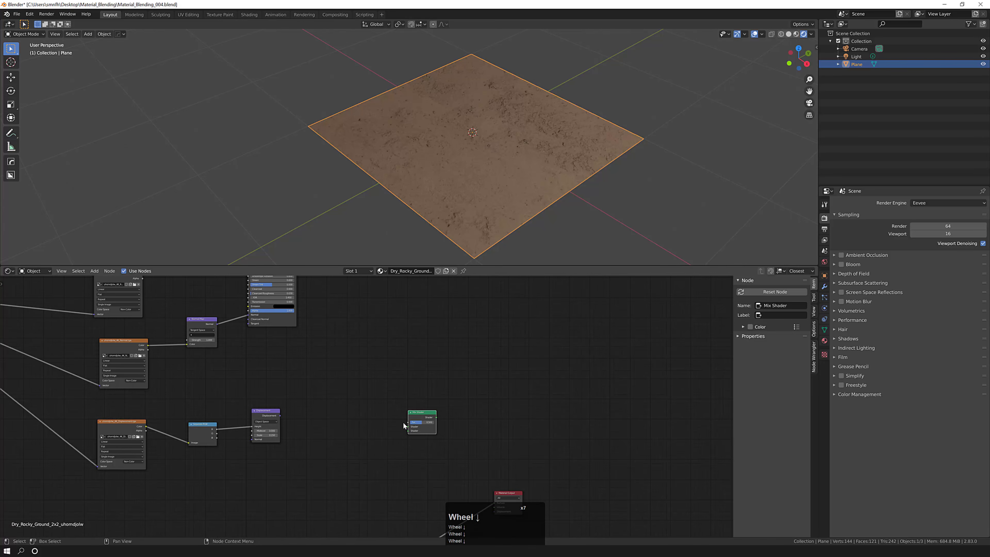
# Move the Mix Shader beside the rocky ground tree and connect that tree's Principled BSDF to its first Shader input
pyautogui.moveTo(346, 351); pyautogui.dragTo(321, 310, button='middle')
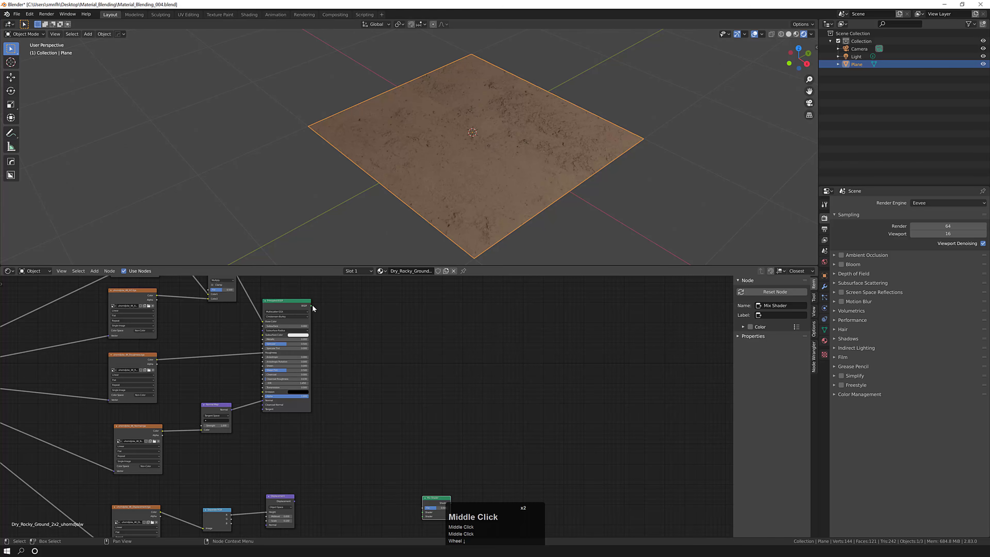
pyautogui.moveTo(429, 498); pyautogui.dragTo(354, 340)
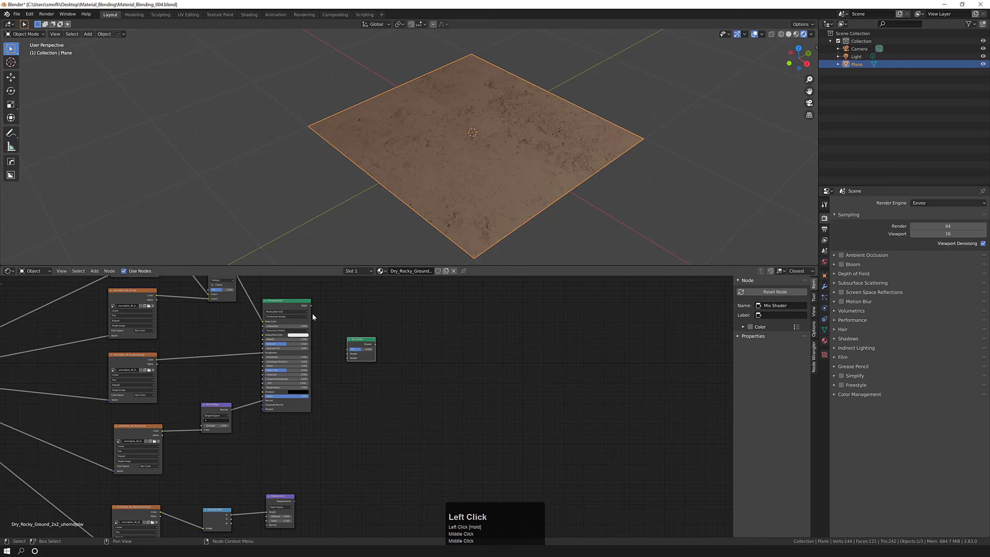
pyautogui.scroll(6, 315, 311)
pyautogui.moveTo(315, 312); pyautogui.dragTo(315, 327, button='middle')
pyautogui.moveTo(309, 316); pyautogui.dragTo(368, 399)
pyautogui.scroll(-4, 369, 392)
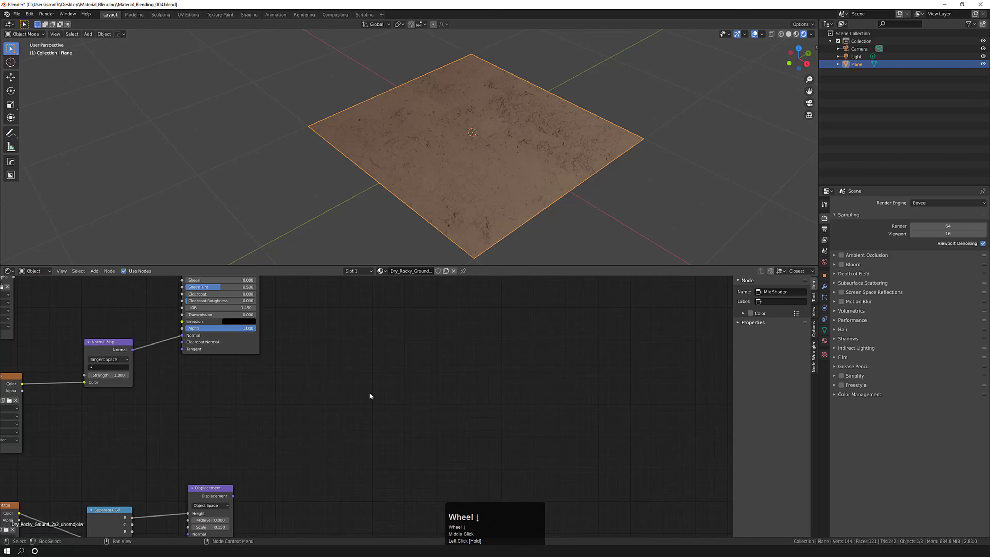
# Move the Mix Shader beside the dry mud tree and connect that tree's Principled BSDF to its second Shader input
pyautogui.moveTo(362, 334); pyautogui.dragTo(416, 527)
pyautogui.moveTo(347, 503); pyautogui.dragTo(335, 312, button='middle')
pyautogui.scroll(1, 366, 324)
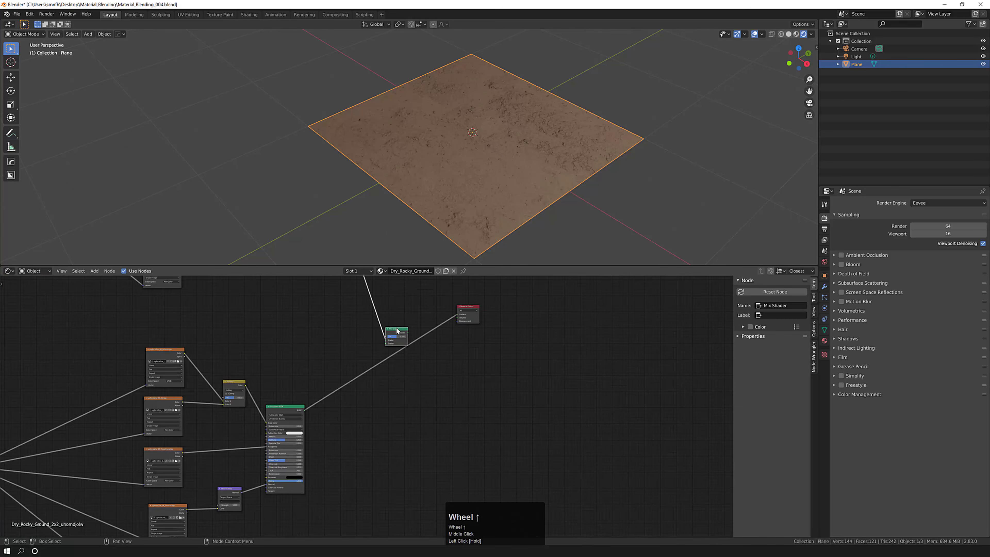
pyautogui.moveTo(396, 332); pyautogui.dragTo(388, 414)
pyautogui.scroll(6, 329, 418)
pyautogui.moveTo(291, 407); pyautogui.dragTo(404, 428)
# Move the Material Output closer to the Mix Shader and connect the Mix Shader's output to its Surface input
pyautogui.moveTo(443, 345); pyautogui.dragTo(427, 414, button='middle')
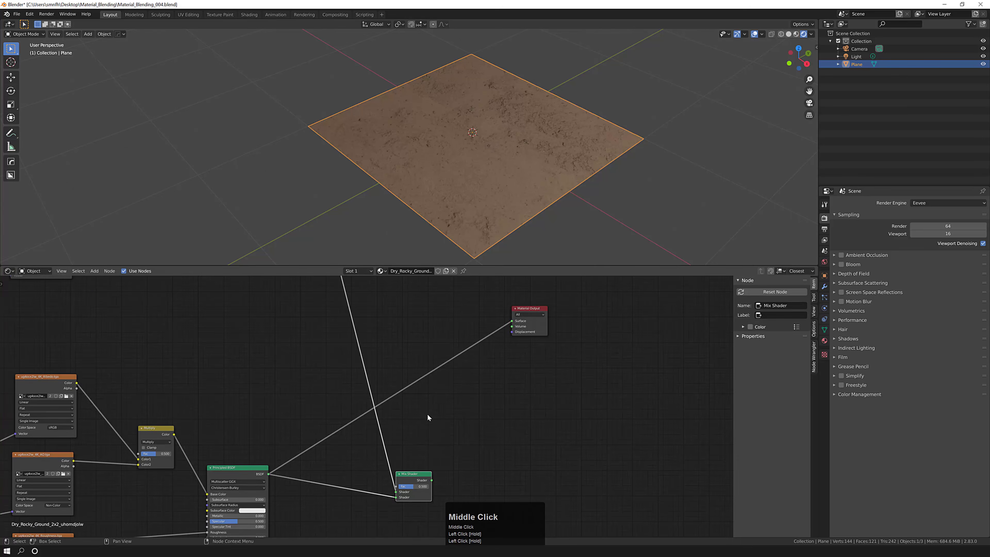
pyautogui.moveTo(523, 320); pyautogui.dragTo(542, 399)
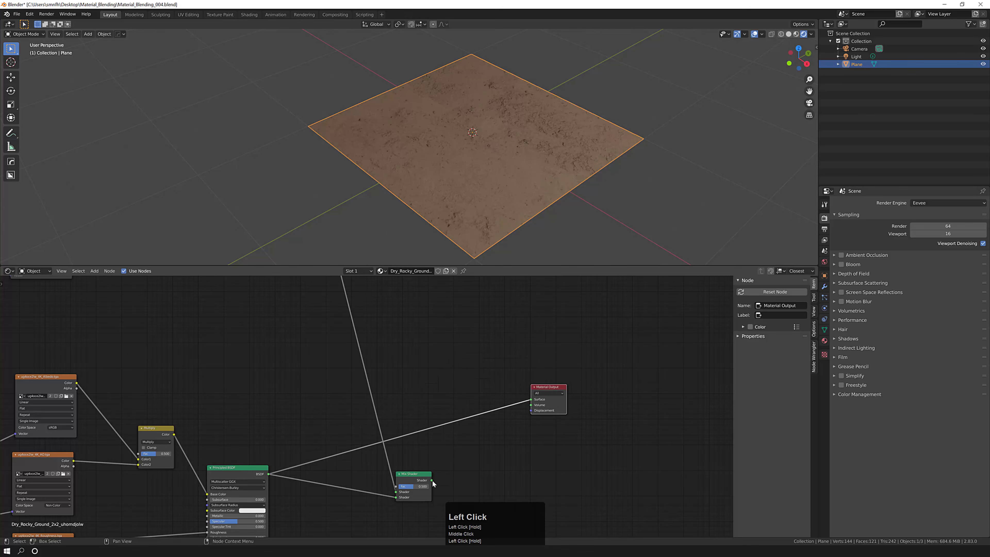
pyautogui.moveTo(431, 480); pyautogui.dragTo(531, 399)
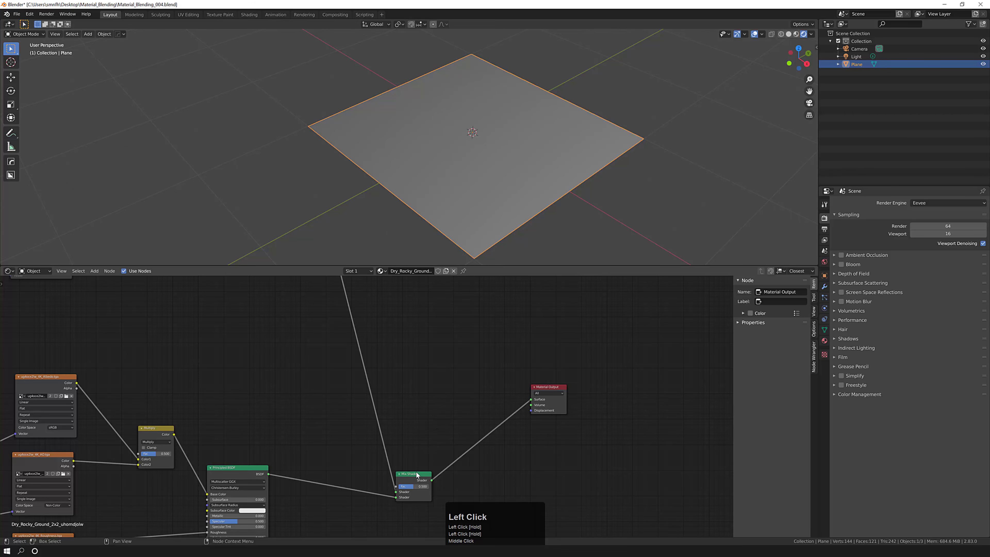
# Test the Mix Shader's Fac at 0 and across its range, and set it to 0.5
pyautogui.click(419, 488)
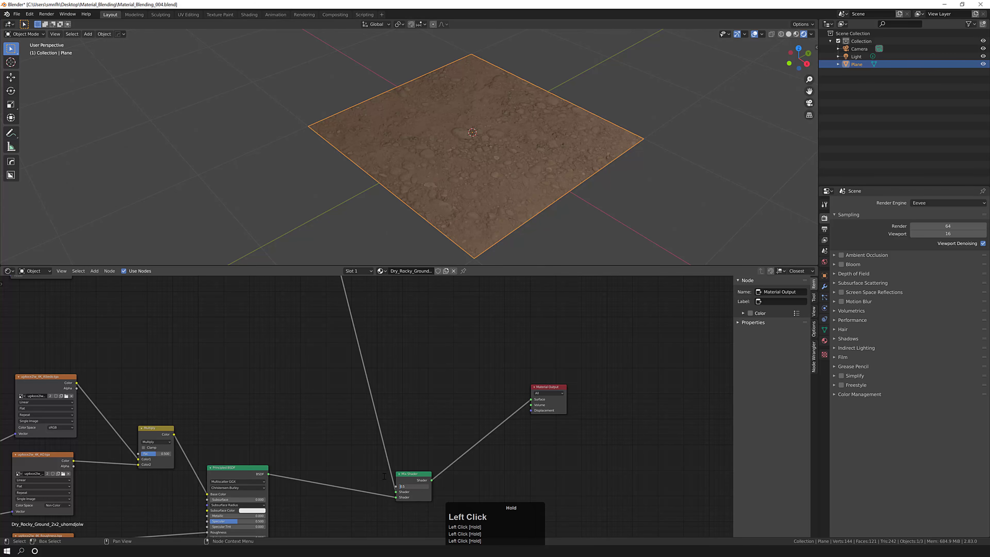
pyautogui.hotkey('ctrl', 'a')
pyautogui.write('0')
pyautogui.press('KP_Enter')
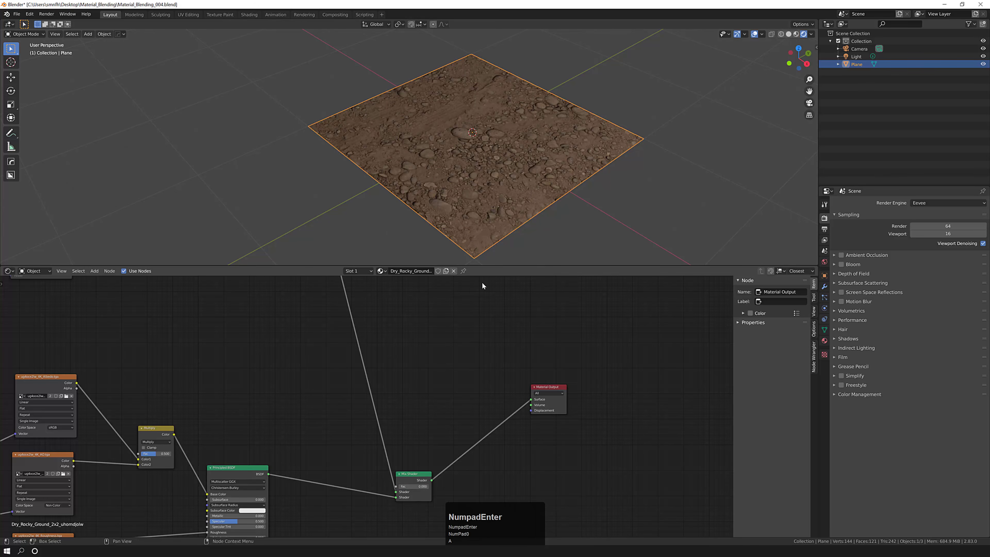
pyautogui.moveTo(411, 487); pyautogui.dragTo(404, 309)
pyautogui.click(414, 486)
pyautogui.write('.5')
pyautogui.press('KP_Enter')
# Move the Mix Shader and Material Output nodes up to the gap between the two material trees
pyautogui.moveTo(480, 372); pyautogui.dragTo(484, 474, button='middle')
pyautogui.moveTo(555, 502); pyautogui.dragTo(555, 410)
pyautogui.moveTo(427, 413); pyautogui.dragTo(453, 377, button='middle')
pyautogui.click(298, 387)
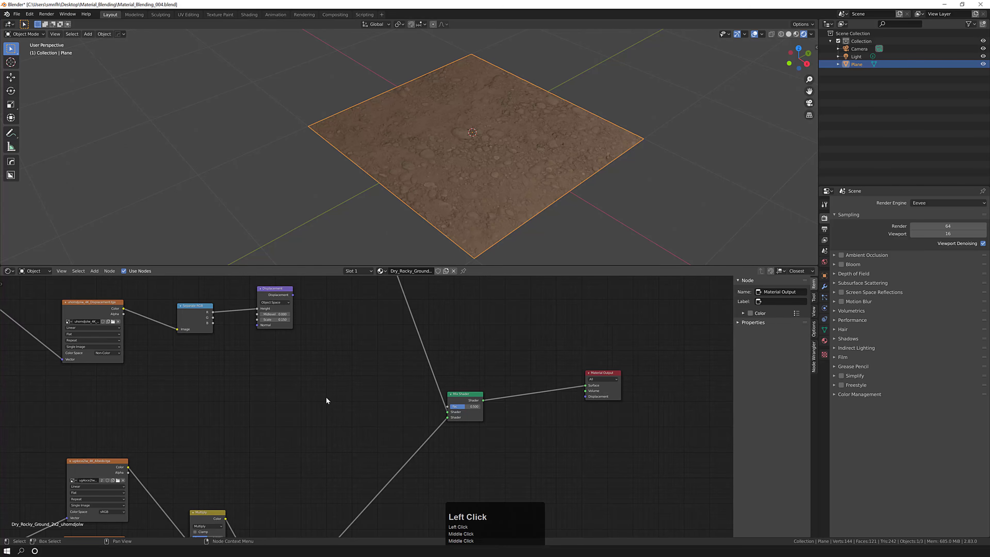
# Add a Vertex Color node ahead of the Mix Shader, in the gap between the two material trees
pyautogui.moveTo(327, 400); pyautogui.dragTo(290, 404, button='middle')
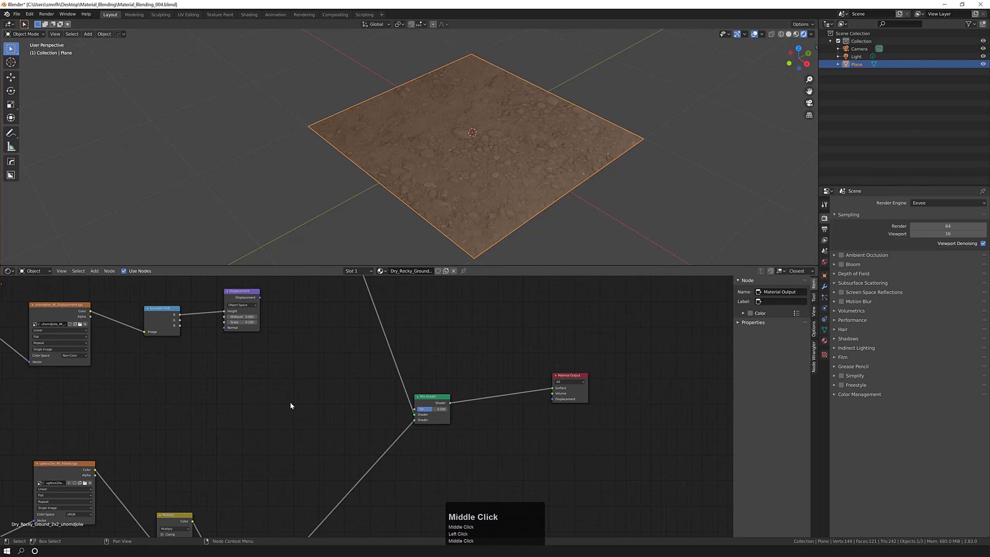
pyautogui.click(263, 394)
pyautogui.hotkey('shift', 'a')
pyautogui.click(264, 394)
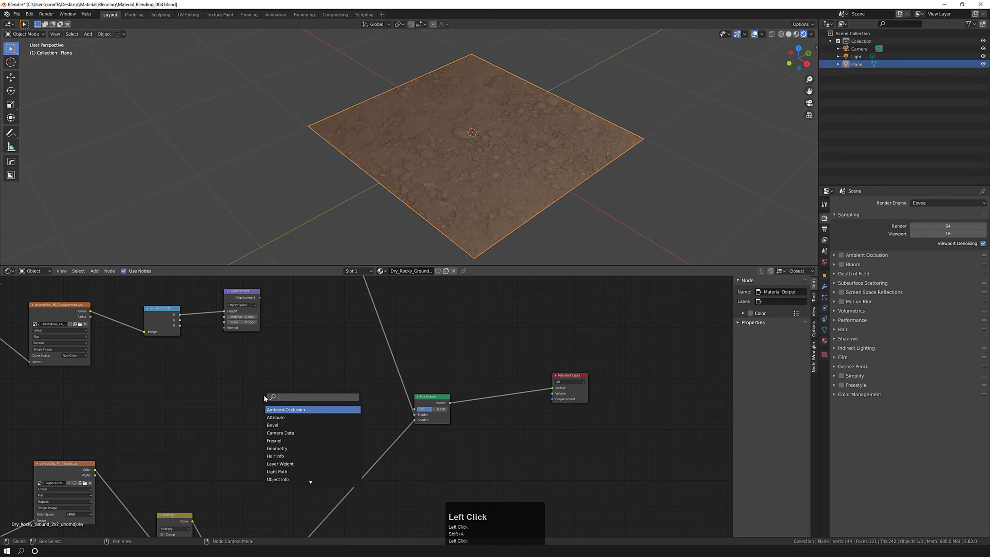
pyautogui.write('verte')
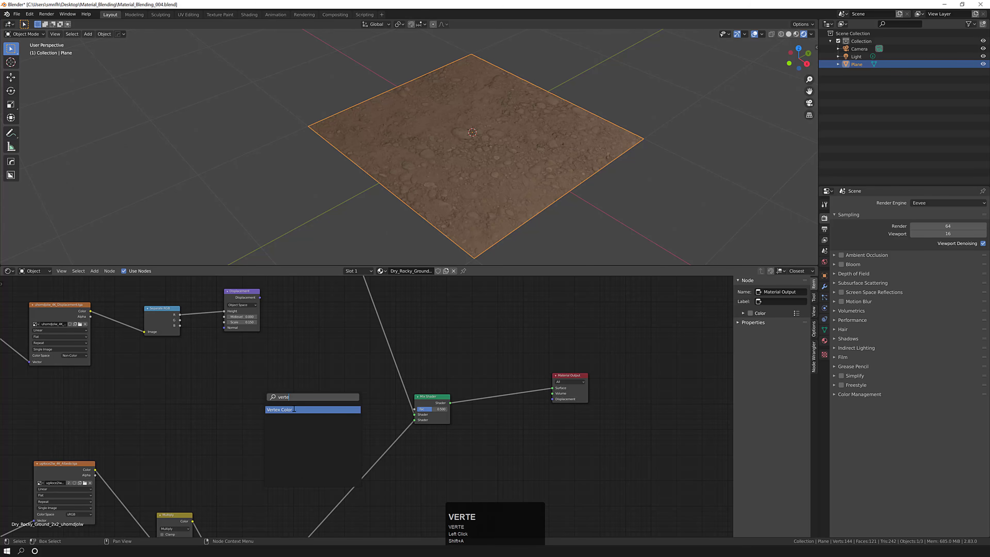
pyautogui.click(294, 410)
pyautogui.click(300, 409)
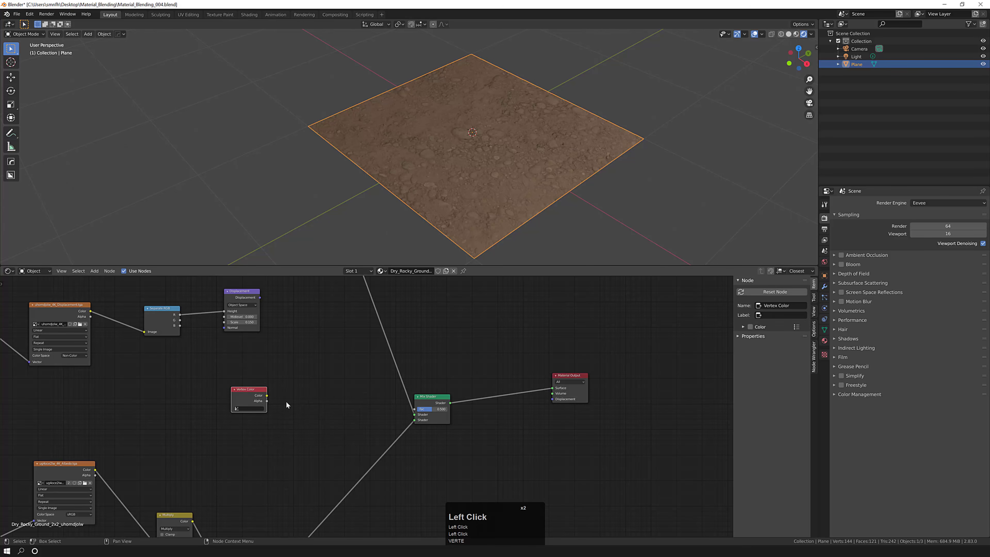
pyautogui.scroll(2, 286, 405)
pyautogui.moveTo(250, 391); pyautogui.dragTo(257, 404)
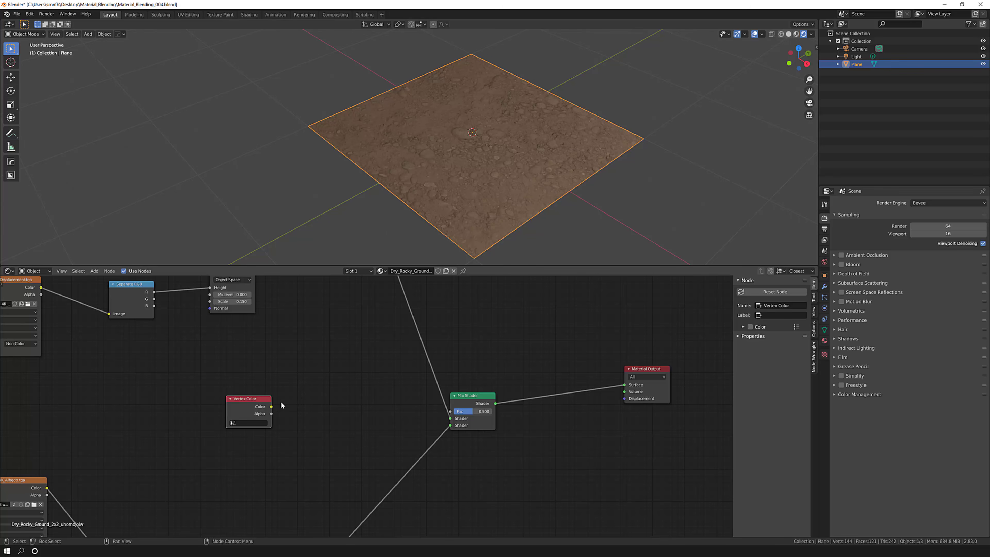
# Add a Separate RGB node after the Vertex Color node, wiring Color into its Image input and its R output into the Mix Shader's Fac
pyautogui.click(312, 396)
pyautogui.hotkey('shift', 'a')
pyautogui.click(316, 394)
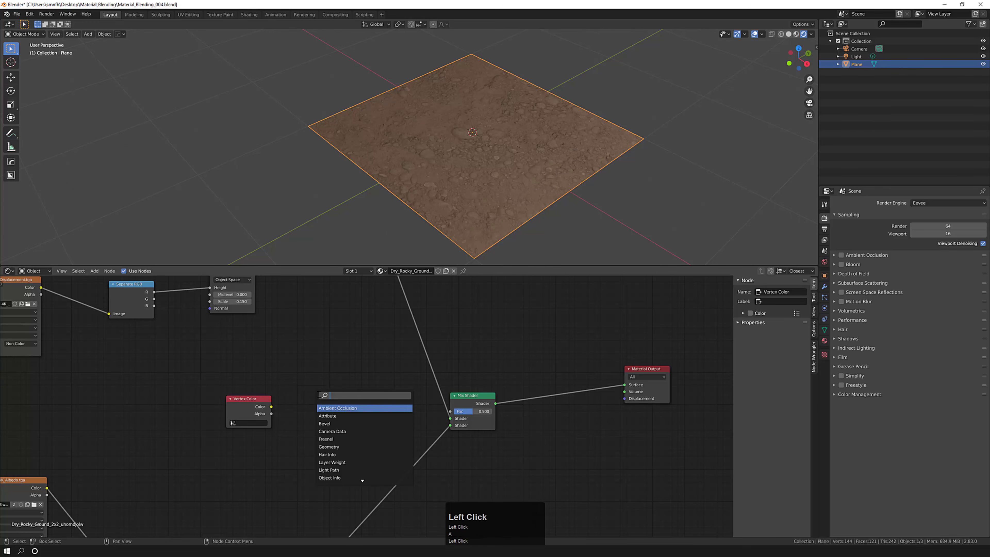
pyautogui.write('sep')
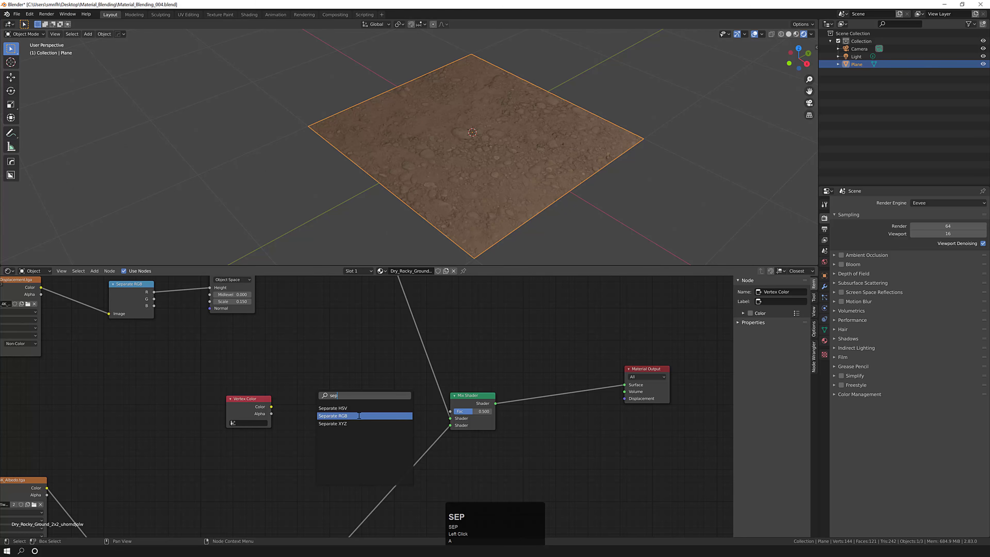
pyautogui.click(359, 415)
pyautogui.click(373, 392)
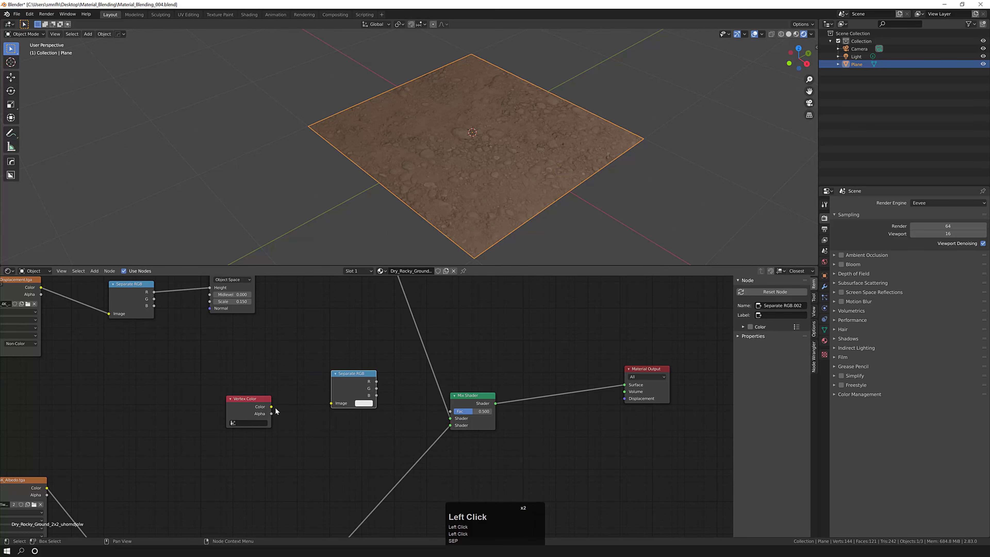
pyautogui.moveTo(273, 407); pyautogui.dragTo(344, 380)
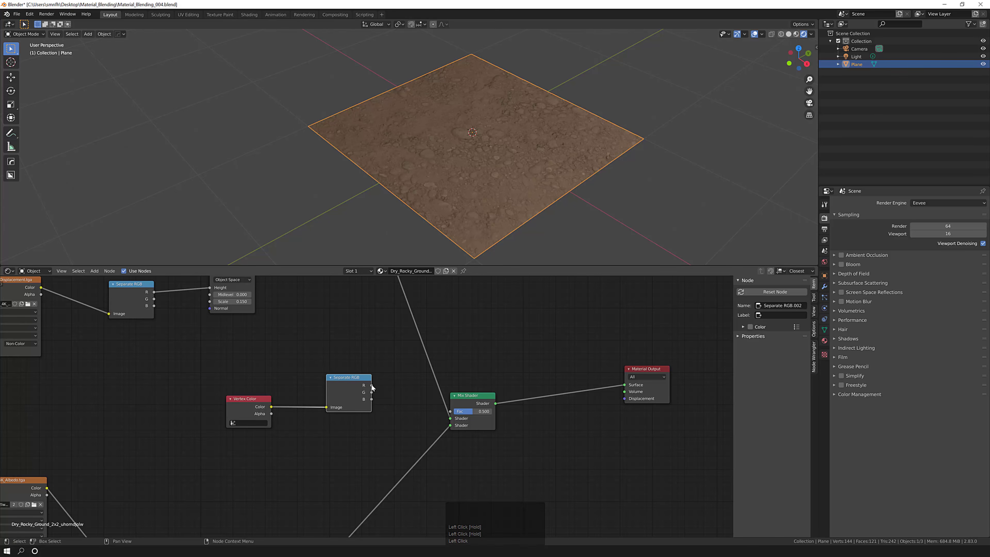
pyautogui.moveTo(371, 385); pyautogui.dragTo(450, 411)
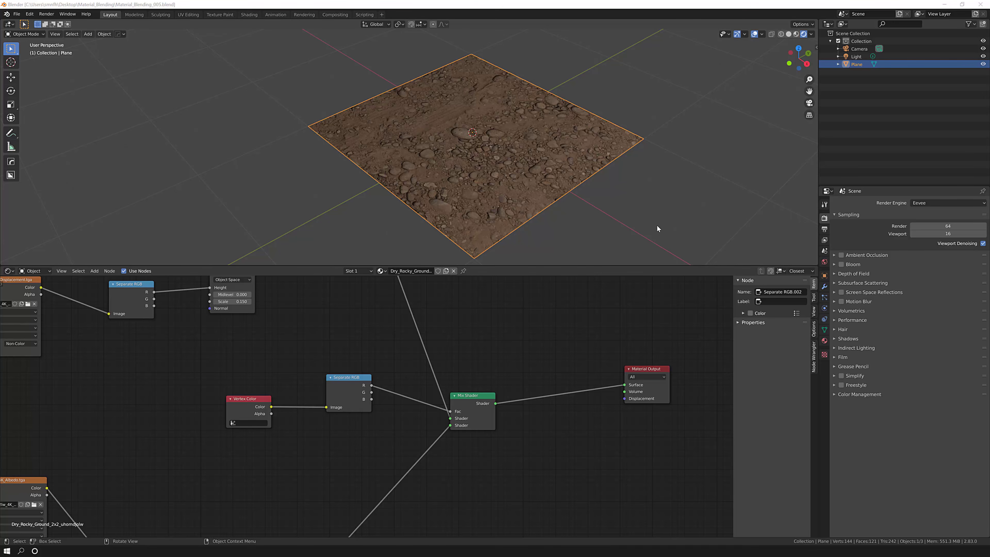
# Switch the plane from Object Mode to Vertex Paint mode
pyautogui.click(25, 34)
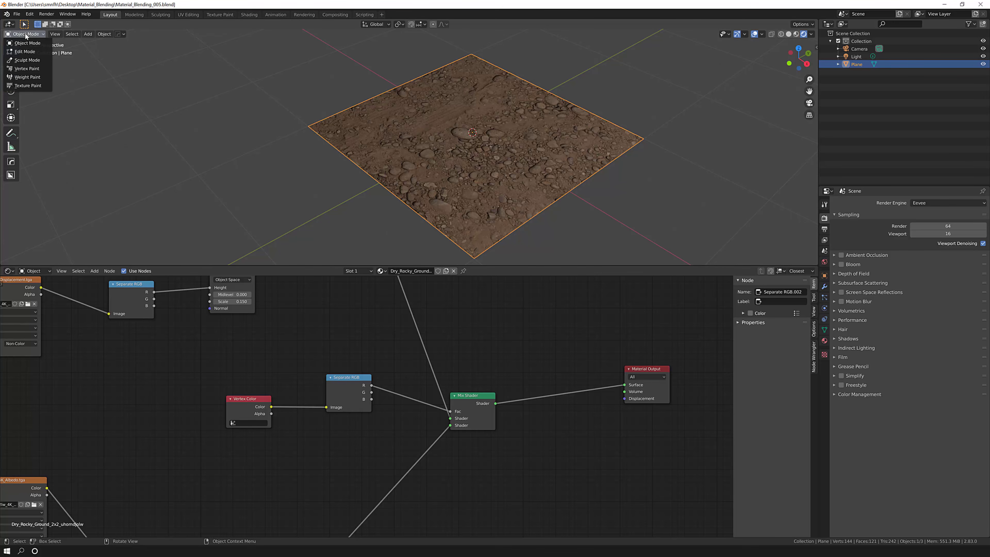
pyautogui.click(27, 69)
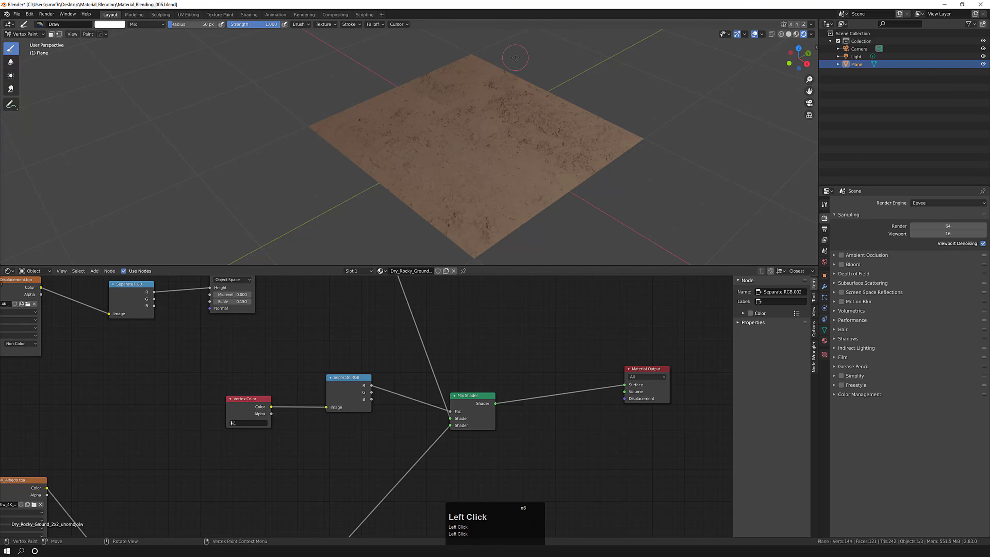
pyautogui.scroll(-3, 416, 441)
pyautogui.moveTo(416, 441); pyautogui.dragTo(404, 374, button='middle')
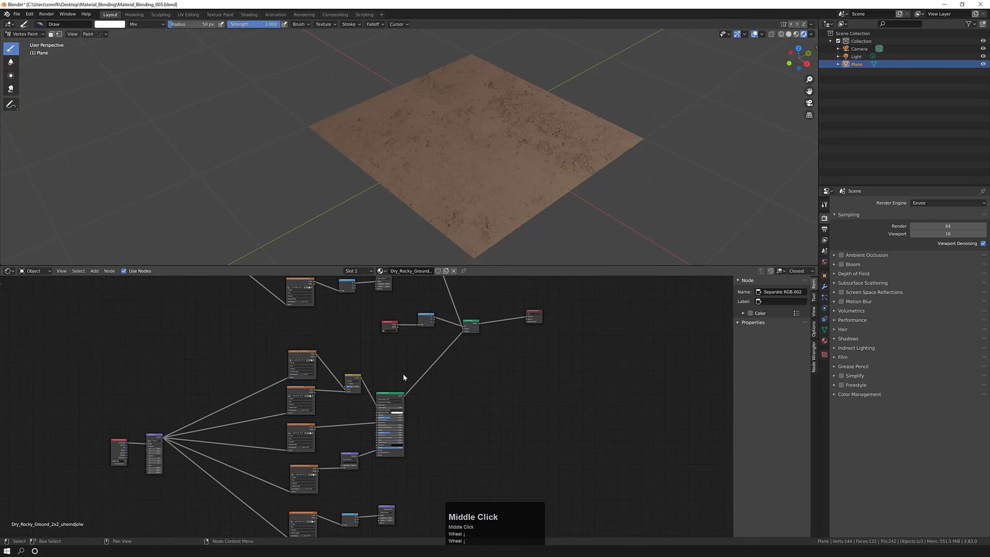
pyautogui.scroll(2, 479, 357)
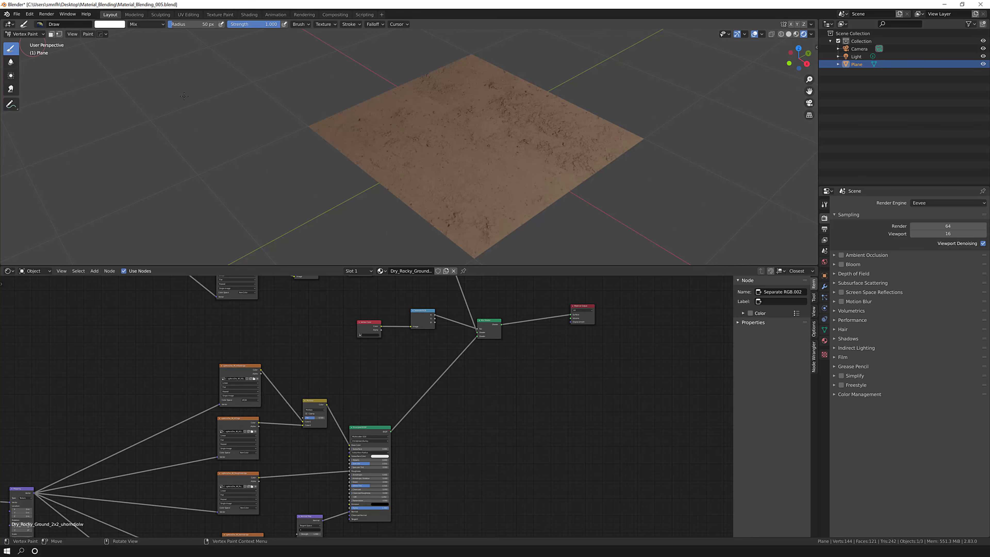
# Show the plane's vertex color layers, delete the Col layer and add a new one
pyautogui.click(825, 330)
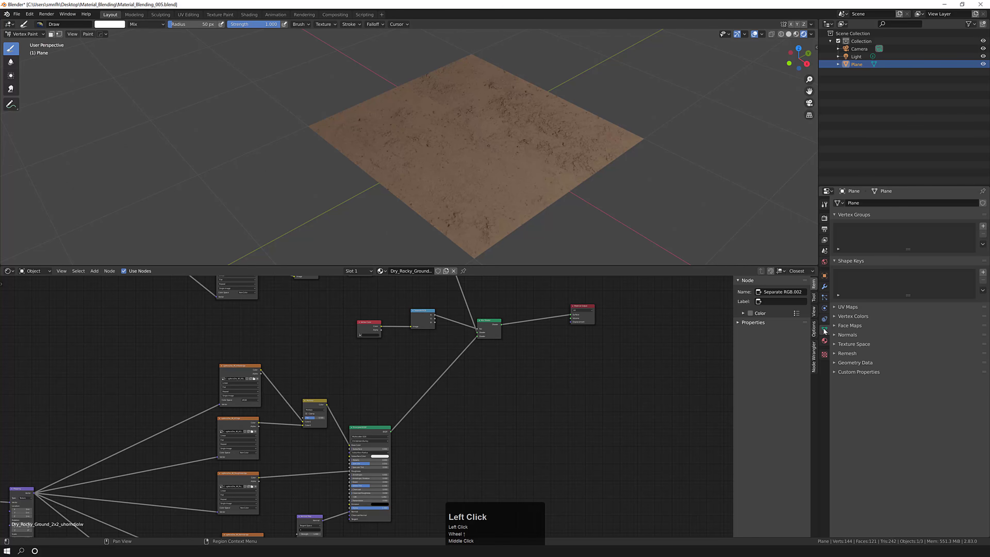
pyautogui.click(833, 317)
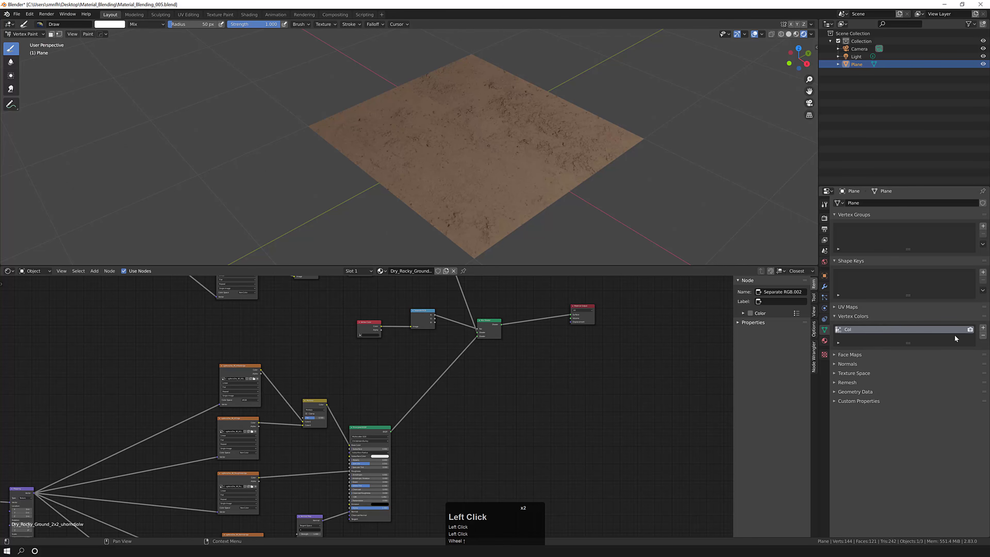
pyautogui.click(983, 335)
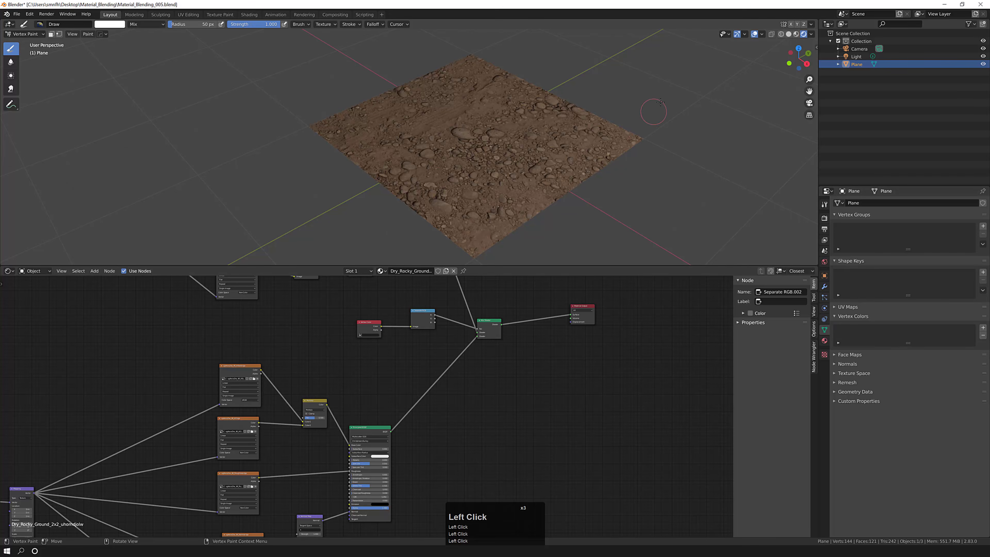
pyautogui.click(982, 328)
pyautogui.moveTo(401, 358); pyautogui.dragTo(369, 380, button='middle')
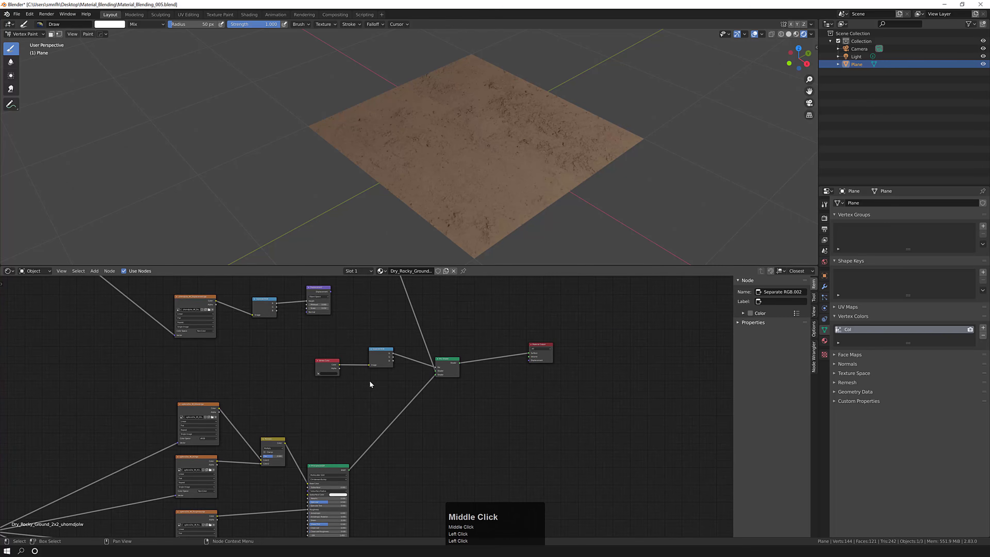
pyautogui.scroll(5, 390, 356)
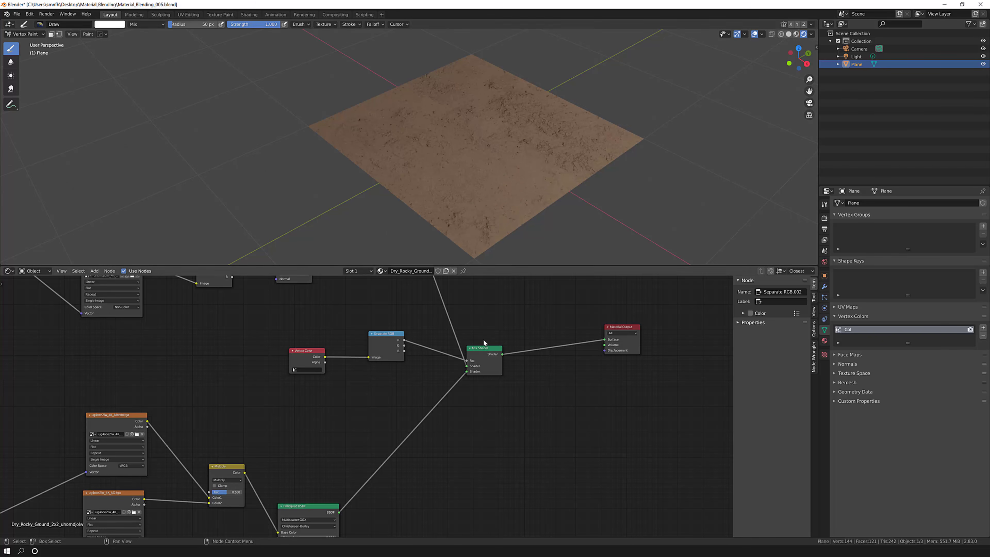
pyautogui.moveTo(339, 447); pyautogui.dragTo(339, 389, button='middle')
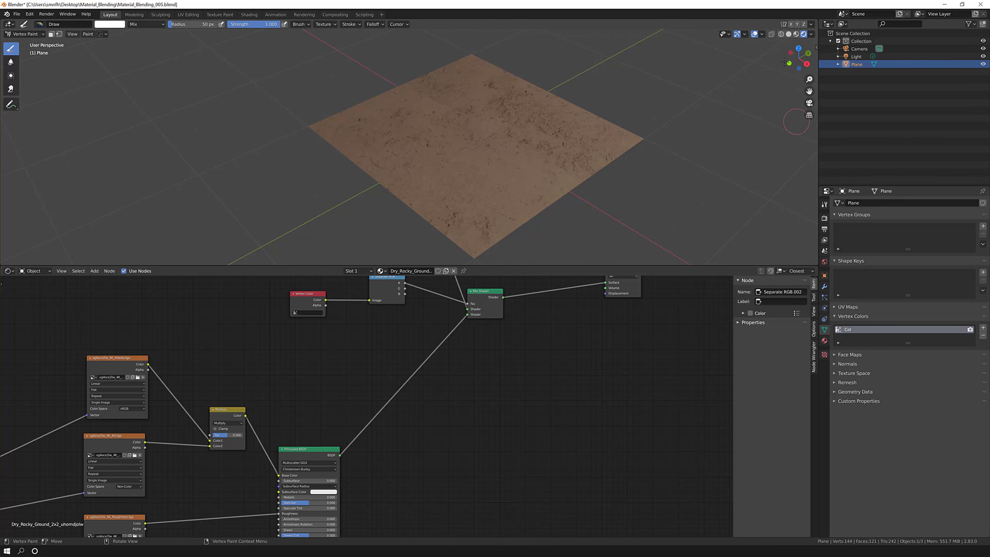
# Switch the 3D viewport to Solid shading and enlarge the vertex paint brush radius to 122 px
pyautogui.click(788, 35)
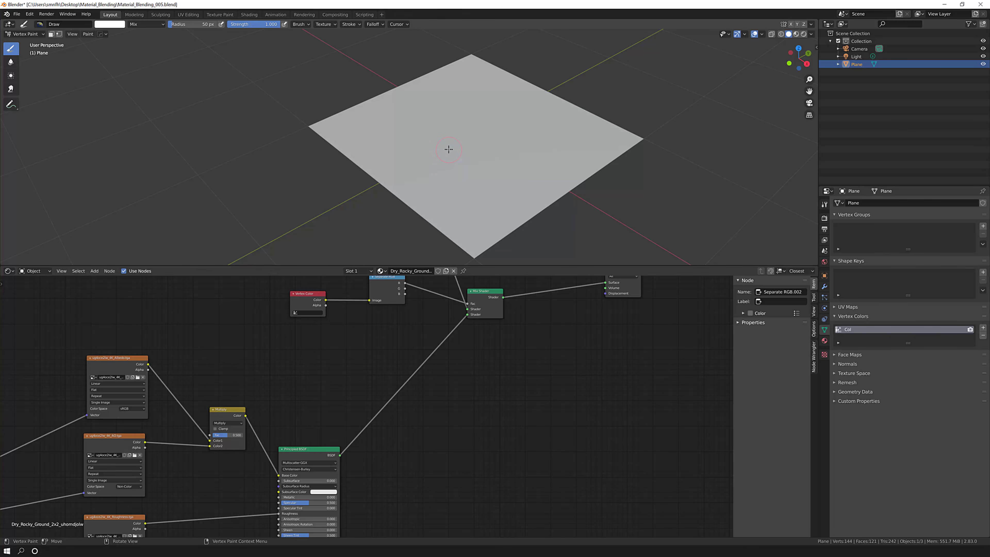
pyautogui.press('f')
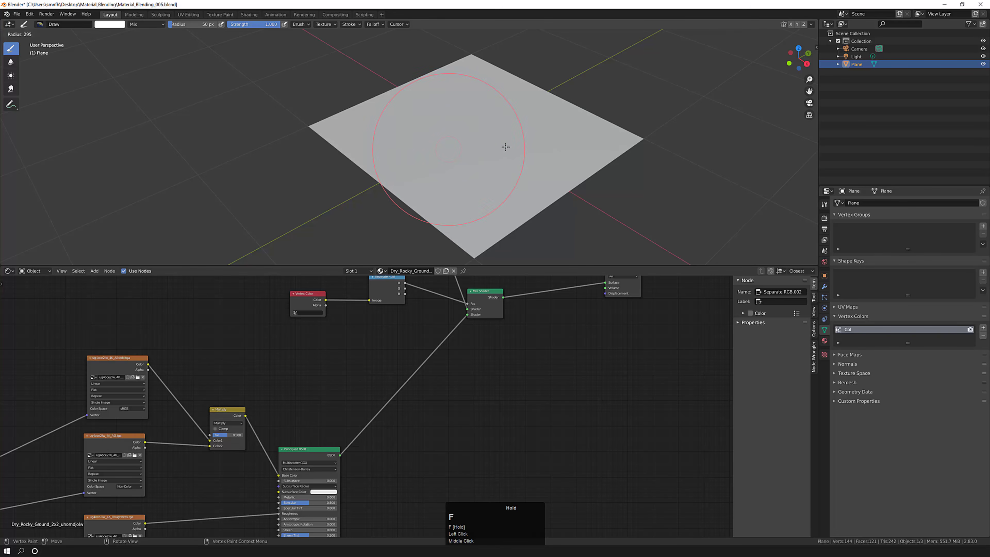
pyautogui.click(467, 151)
# Try lowering the brush strength down to 0, and set it back to 1.000
pyautogui.hotkey('shift', 'f')
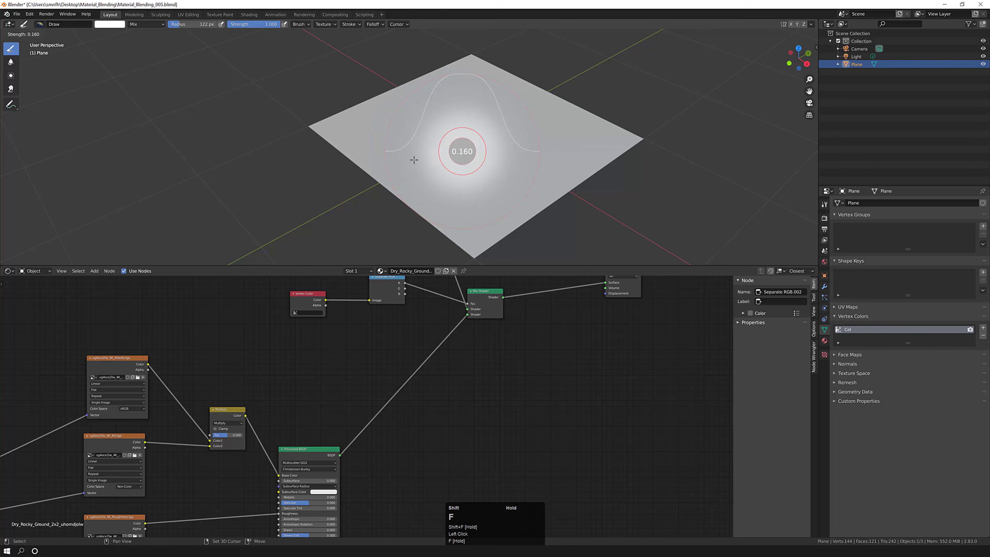
pyautogui.click(485, 159)
pyautogui.hotkey('shift', 'f')
pyautogui.click(434, 159)
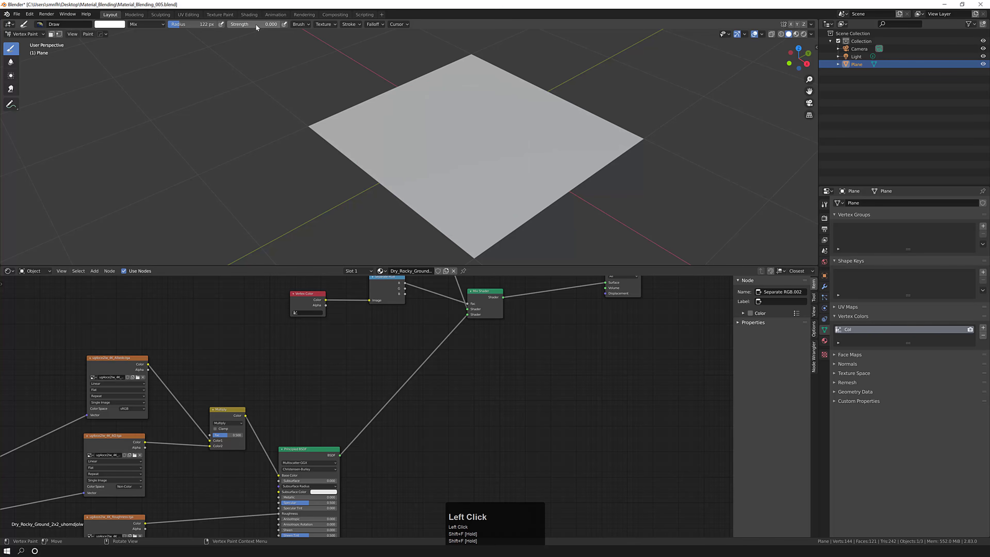
pyautogui.doubleClick(251, 24)
pyautogui.click(251, 26)
pyautogui.click(249, 43)
pyautogui.moveTo(240, 24); pyautogui.dragTo(291, 24)
# Set the vertex paint brush radius to 120 px and resize it in the viewport to about 86 px
pyautogui.moveTo(194, 25); pyautogui.dragTo(208, 26)
pyautogui.doubleClick(207, 26)
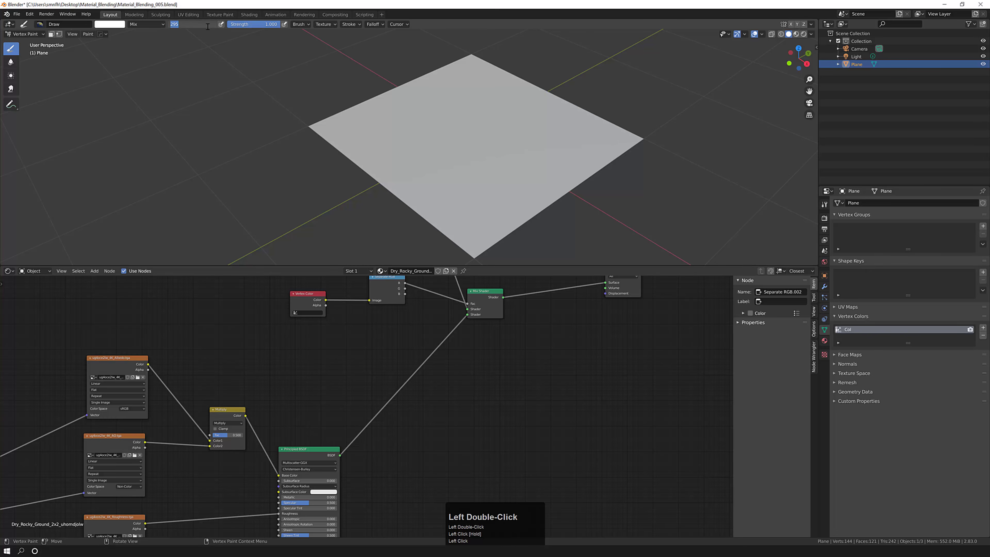
pyautogui.write('120')
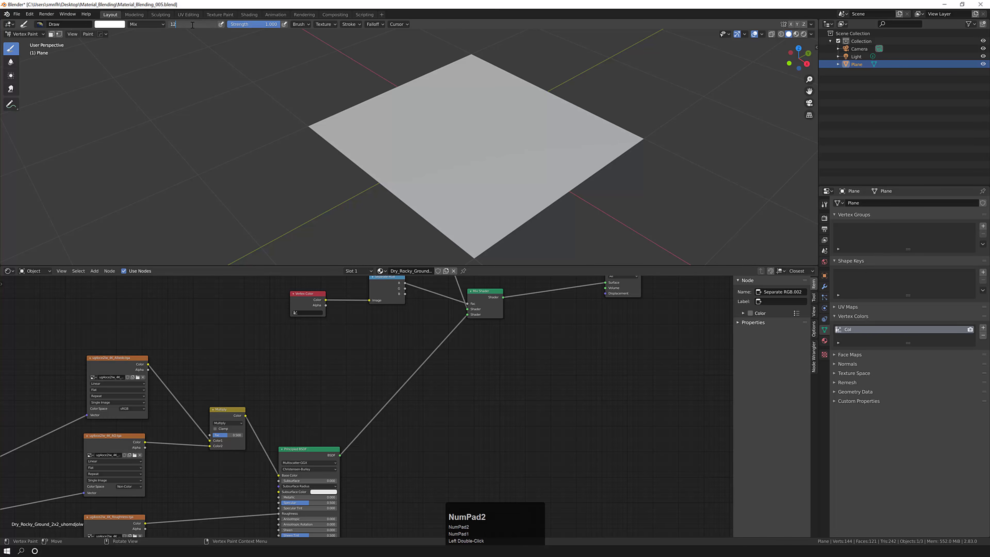
pyautogui.press('KP_Enter')
pyautogui.press('f')
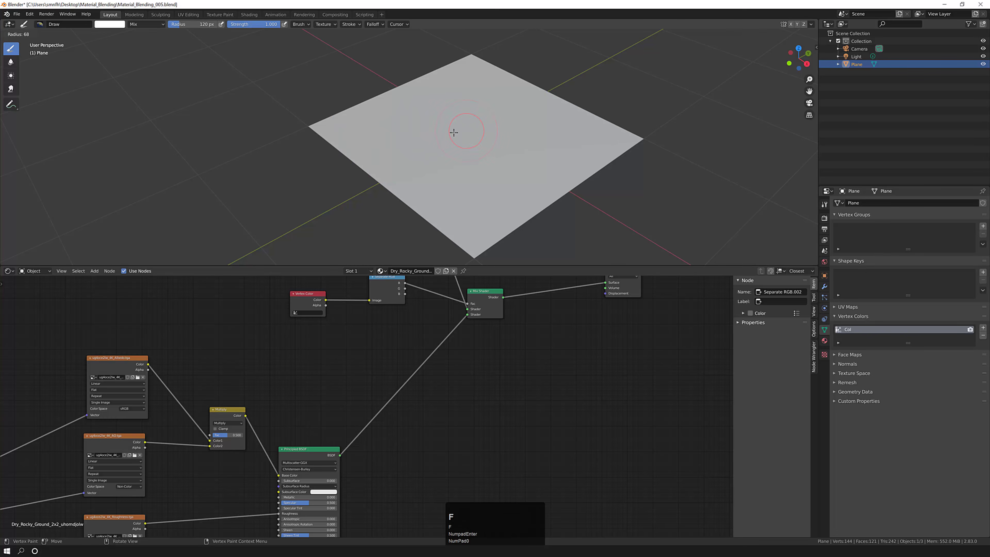
pyautogui.click(446, 135)
pyautogui.press('f')
pyautogui.click(473, 134)
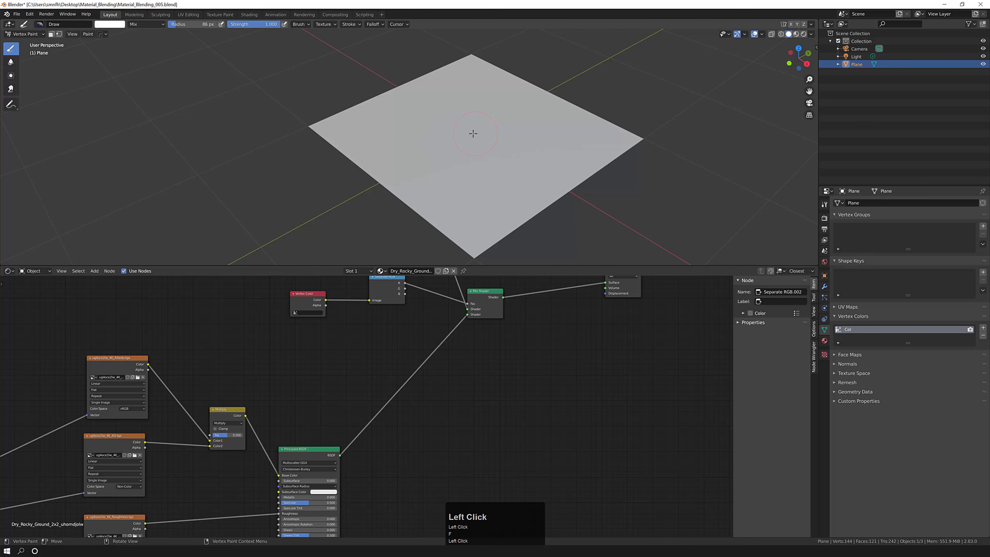
# Set the brush color to pure red (R 1.000, G 0.000, B 0.000) and paint broad strokes across the plane
pyautogui.click(116, 25)
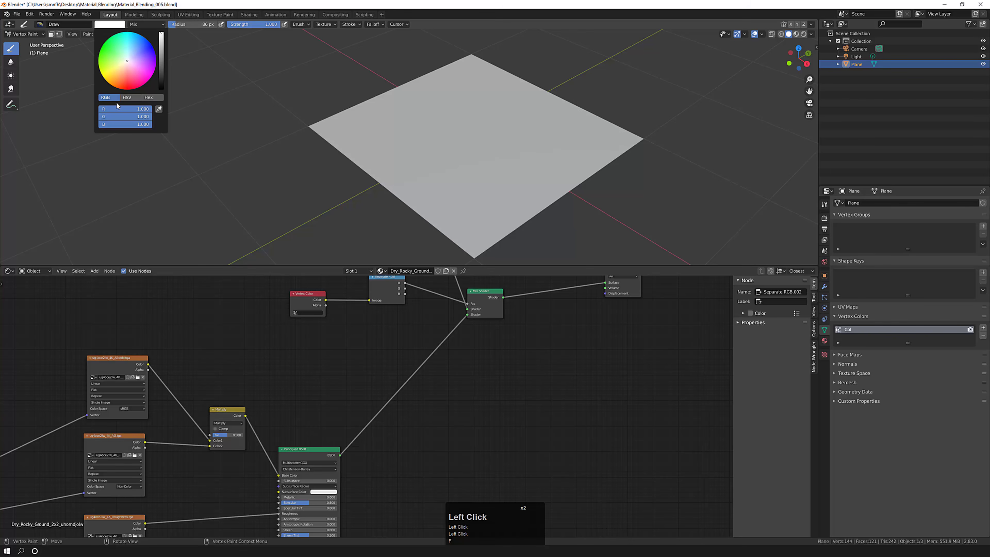
pyautogui.click(127, 98)
pyautogui.click(116, 98)
pyautogui.moveTo(141, 116); pyautogui.dragTo(100, 124)
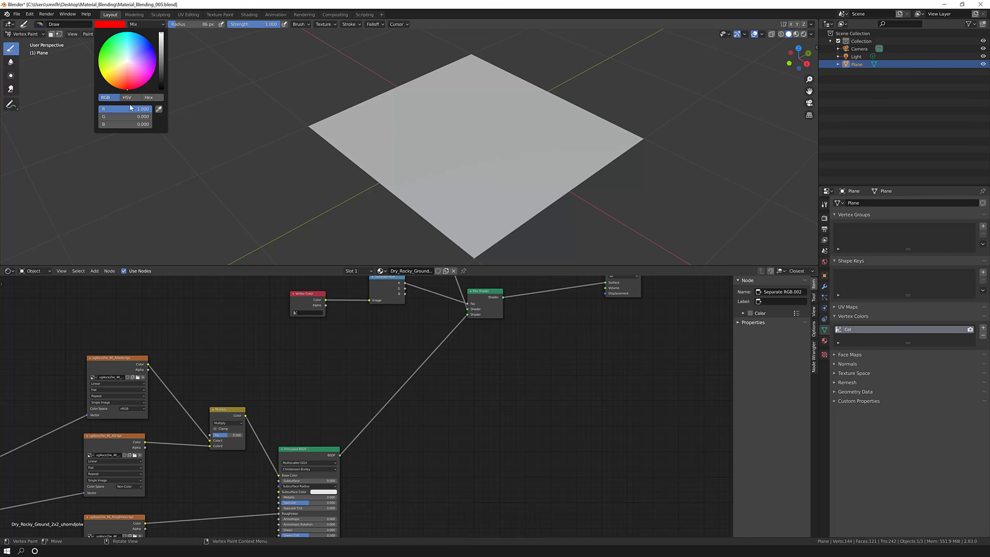
pyautogui.moveTo(335, 135)
pyautogui.mouseDown()
pyautogui.moveTo(362, 117)
pyautogui.moveTo(383, 157)
pyautogui.moveTo(373, 177)
pyautogui.moveTo(473, 248)
pyautogui.moveTo(573, 176)
pyautogui.moveTo(611, 129)
pyautogui.moveTo(449, 72)
pyautogui.moveTo(394, 98)
pyautogui.moveTo(487, 72)
pyautogui.moveTo(444, 94)
pyautogui.moveTo(472, 100)
pyautogui.mouseUp()
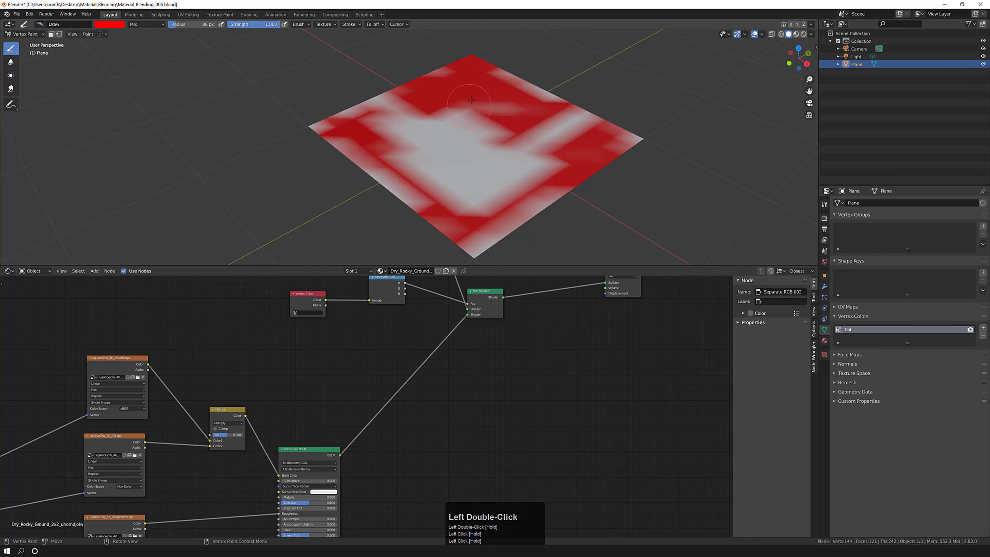
# Enlarge the brush radius to about 439 px and cover the whole plane in red
pyautogui.scroll(-2, 476, 168)
pyautogui.press('f')
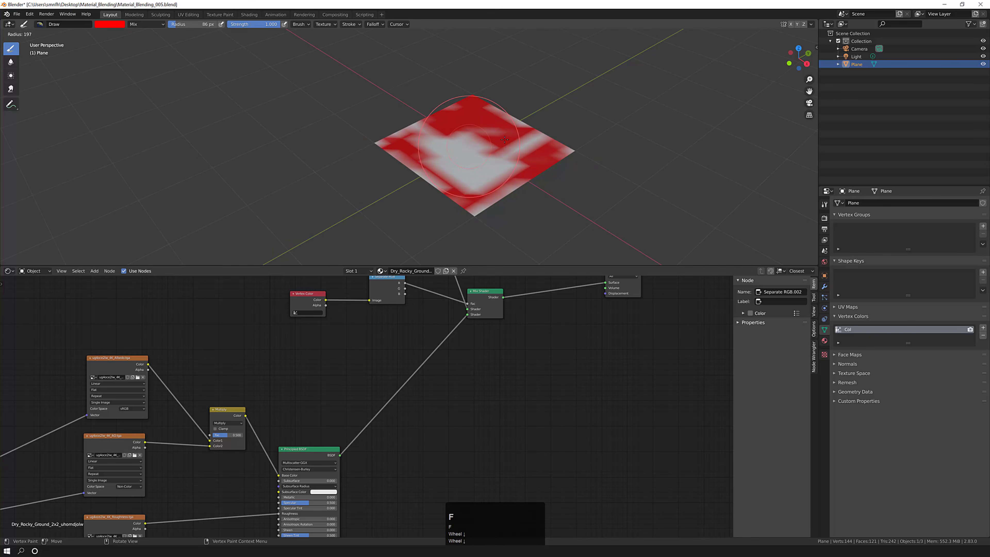
pyautogui.click(580, 142)
pyautogui.moveTo(579, 144)
pyautogui.mouseDown()
pyautogui.moveTo(571, 156)
pyautogui.moveTo(504, 146)
pyautogui.moveTo(548, 163)
pyautogui.mouseUp()
# Reduce the brush radius to about 46 px and test strokes in the primary and secondary colors near the plane's center
pyautogui.press('f')
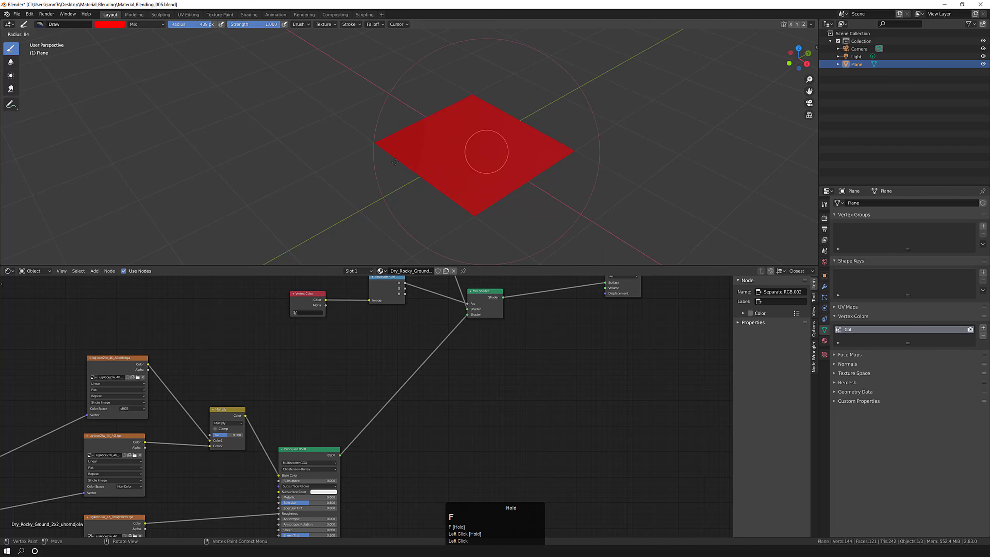
pyautogui.click(405, 162)
pyautogui.scroll(3, 466, 157)
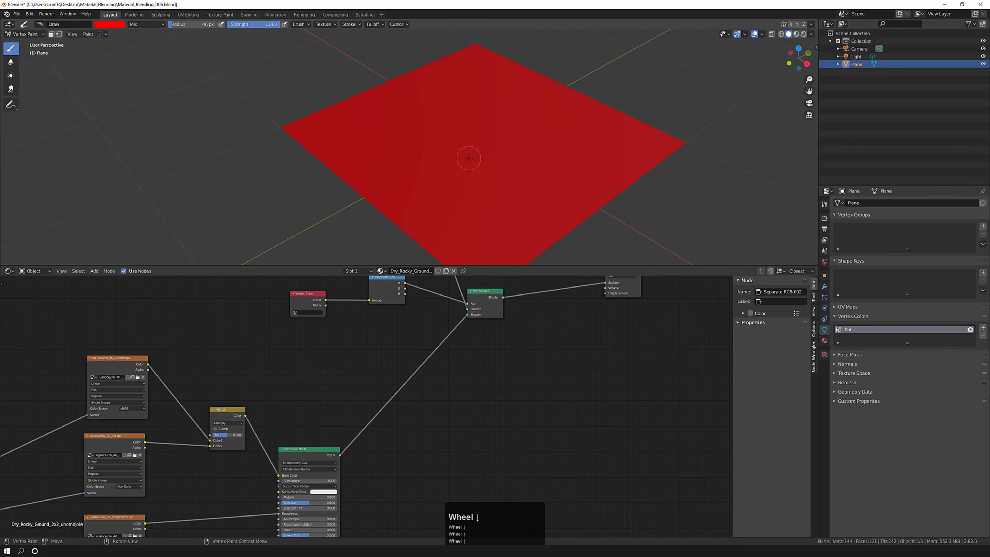
pyautogui.moveTo(433, 126)
pyautogui.mouseDown()
pyautogui.moveTo(419, 127)
pyautogui.moveTo(485, 176)
pyautogui.mouseUp()
pyautogui.moveTo(463, 138)
pyautogui.keyDown('ctrl'); pyautogui.mouseDown()
pyautogui.moveTo(454, 150)
pyautogui.moveTo(471, 146)
pyautogui.moveTo(466, 133)
pyautogui.moveTo(480, 140)
pyautogui.moveTo(457, 155)
pyautogui.moveTo(471, 149)
pyautogui.mouseUp(); pyautogui.keyUp('ctrl')
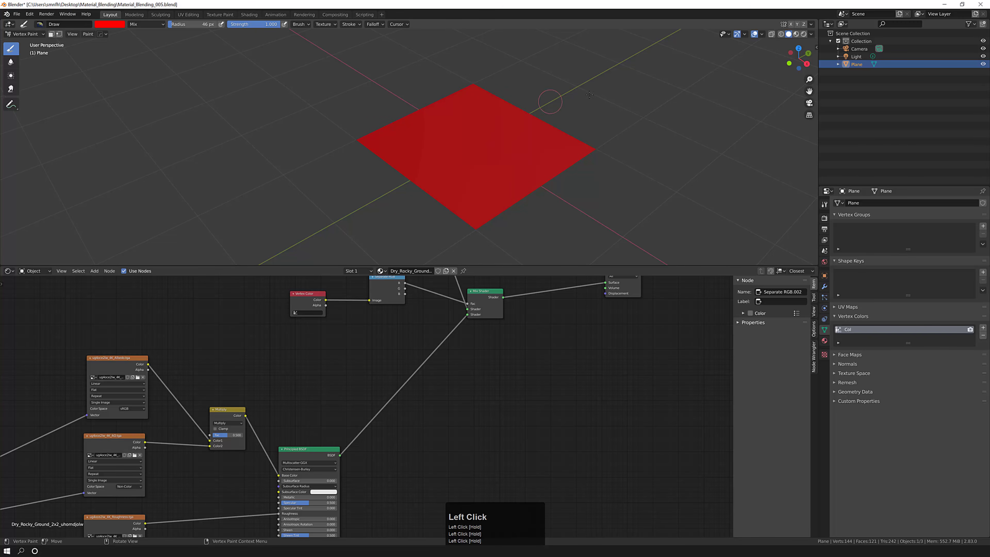
# Switch the 3D viewport to Rendered shading and paint a rocky patch in the middle of the plane
pyautogui.click(804, 35)
pyautogui.scroll(4, 502, 121)
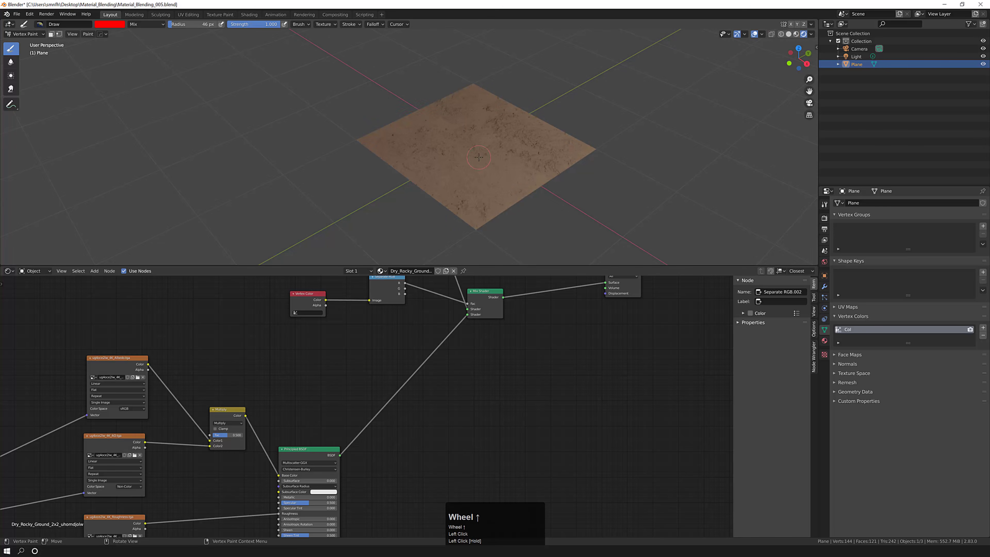
pyautogui.moveTo(496, 115); pyautogui.dragTo(498, 114, button='middle')
pyautogui.scroll(-2, 495, 145)
pyautogui.scroll(-1, 493, 148)
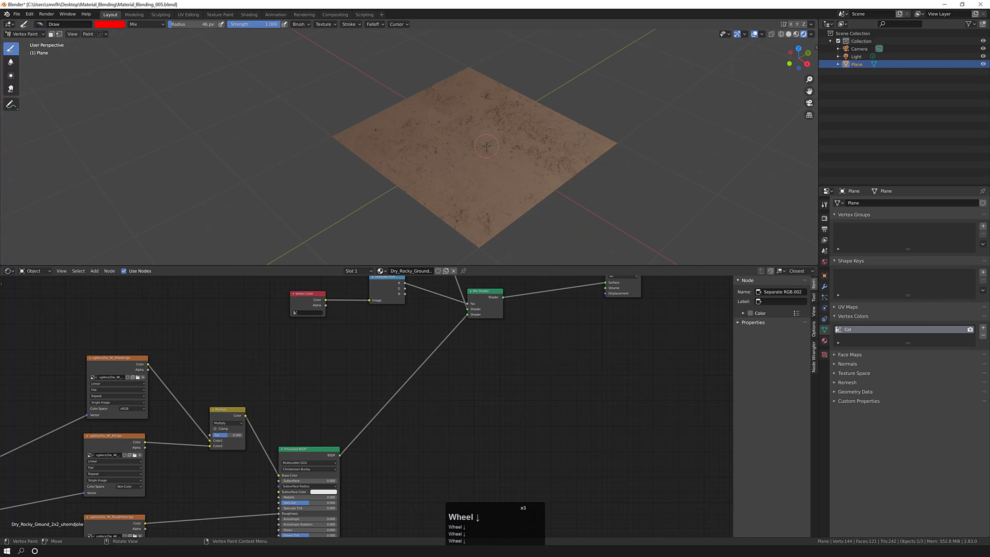
pyautogui.click(472, 136)
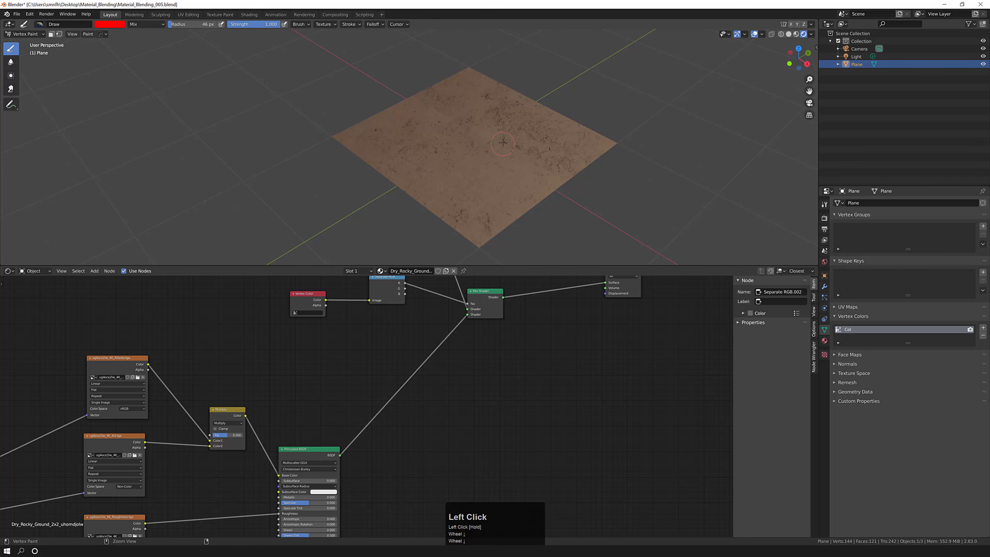
pyautogui.moveTo(496, 146)
pyautogui.mouseDown()
pyautogui.moveTo(481, 142)
pyautogui.moveTo(513, 144)
pyautogui.moveTo(432, 141)
pyautogui.moveTo(464, 164)
pyautogui.moveTo(413, 147)
pyautogui.moveTo(448, 116)
pyautogui.mouseUp()
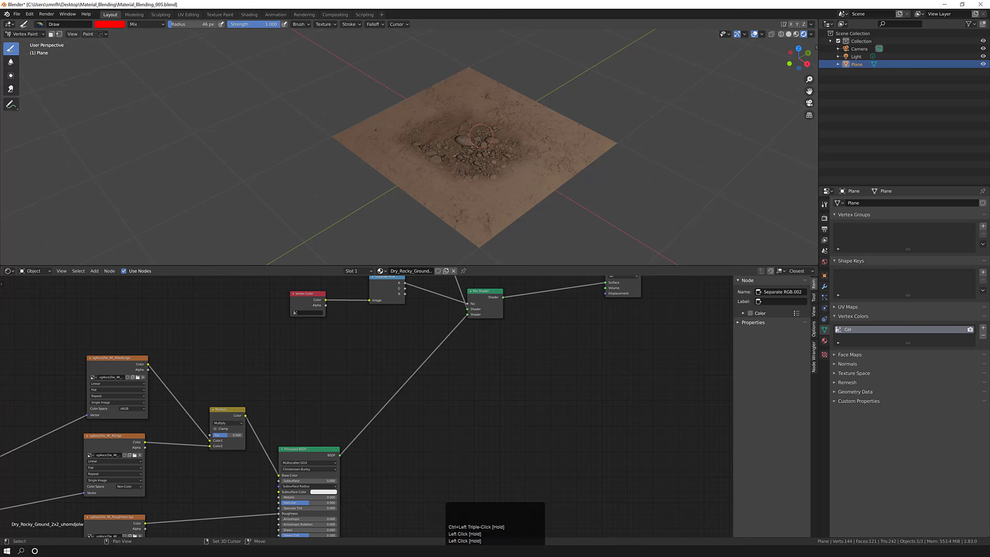
# Lower the brush strength to 0.188 and soften the central rocky patch with repeated dabs of red
pyautogui.hotkey('shift', 'f')
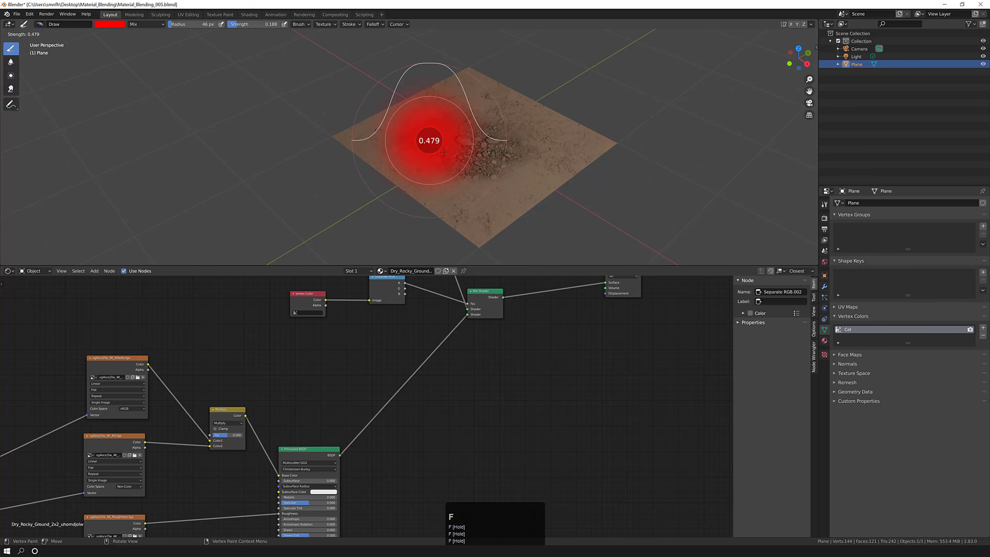
pyautogui.click(431, 141)
pyautogui.click(485, 168)
pyautogui.click(492, 163)
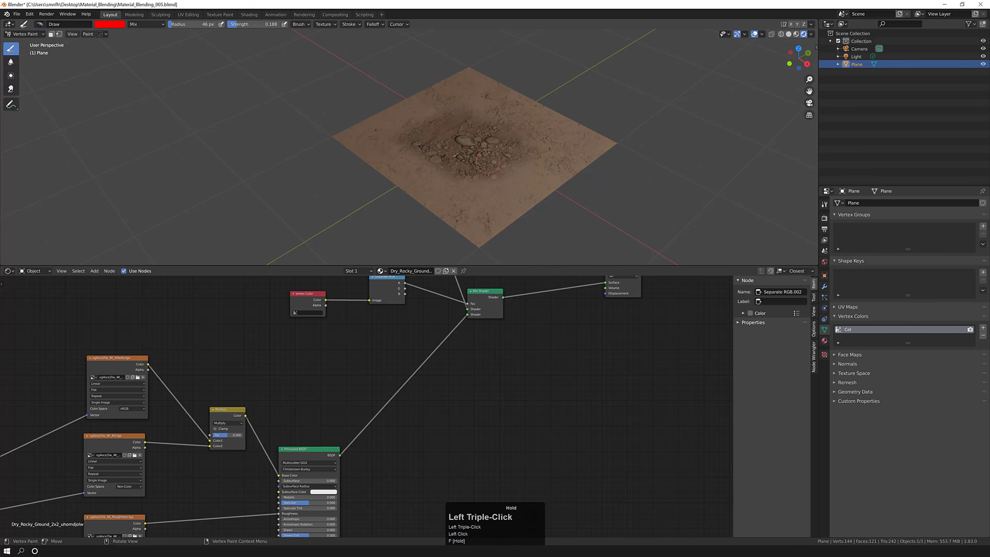
pyautogui.click(495, 156)
pyautogui.click(483, 152)
pyautogui.click(471, 156)
pyautogui.click(460, 150)
pyautogui.click(448, 141)
pyautogui.click(439, 135)
pyautogui.click(422, 133)
pyautogui.click(410, 137)
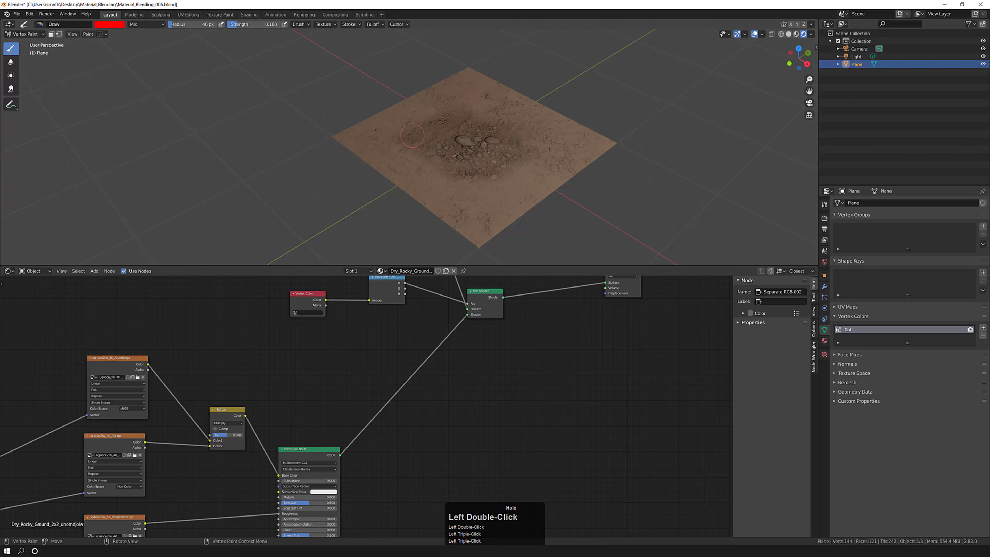
pyautogui.click(423, 145)
# Switch the plane from Vertex Paint mode back to Object Mode
pyautogui.middleClick(460, 111)
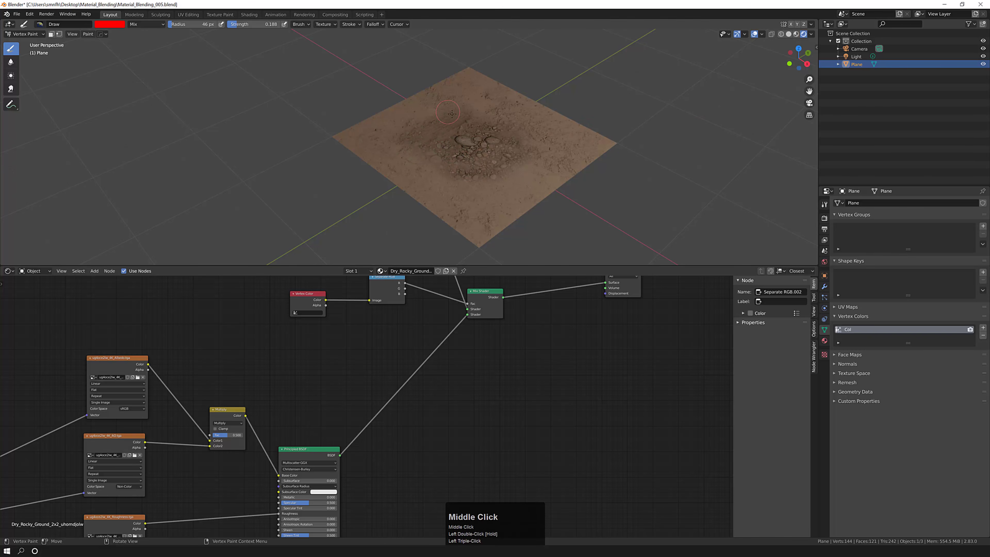
pyautogui.scroll(-7, 460, 111)
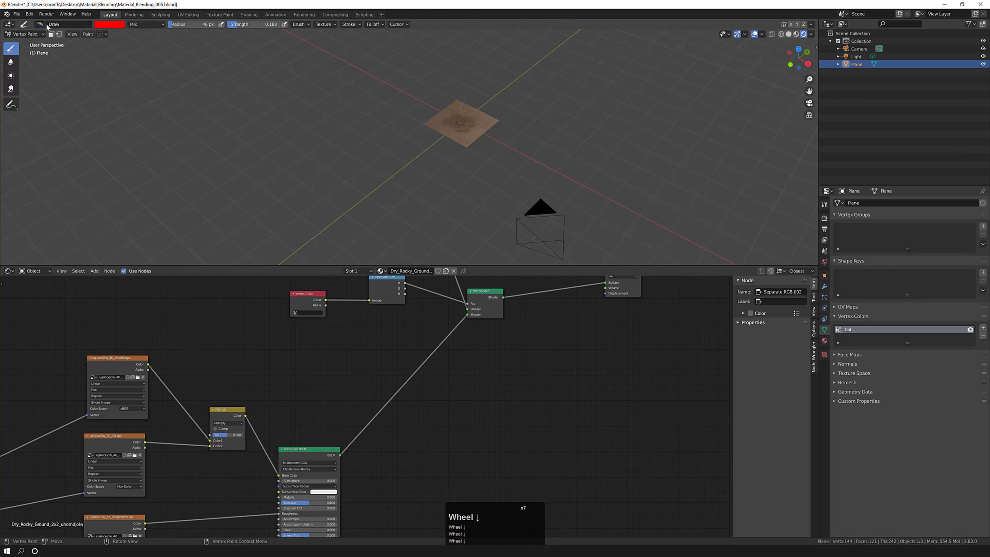
pyautogui.click(8, 25)
pyautogui.click(8, 24)
pyautogui.click(23, 34)
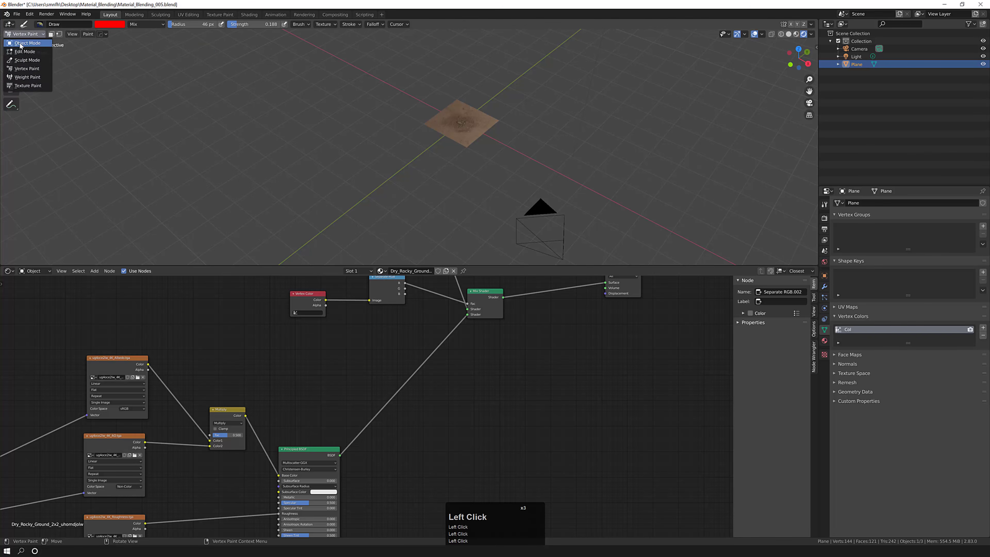
pyautogui.click(22, 42)
# Select the light and clear its location to the world origin
pyautogui.click(855, 57)
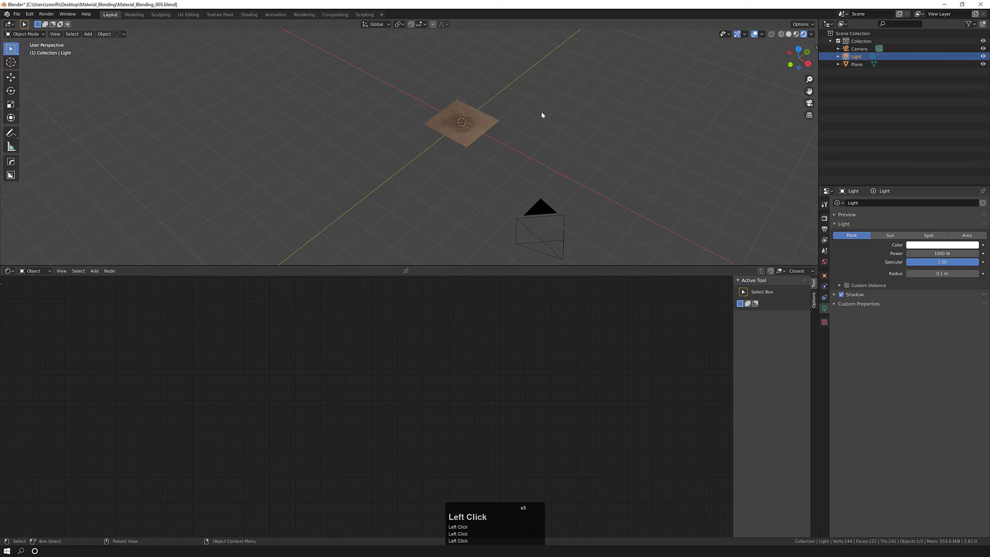
pyautogui.moveTo(525, 117); pyautogui.dragTo(523, 113, button='middle')
pyautogui.hotkey('alt', 'g')
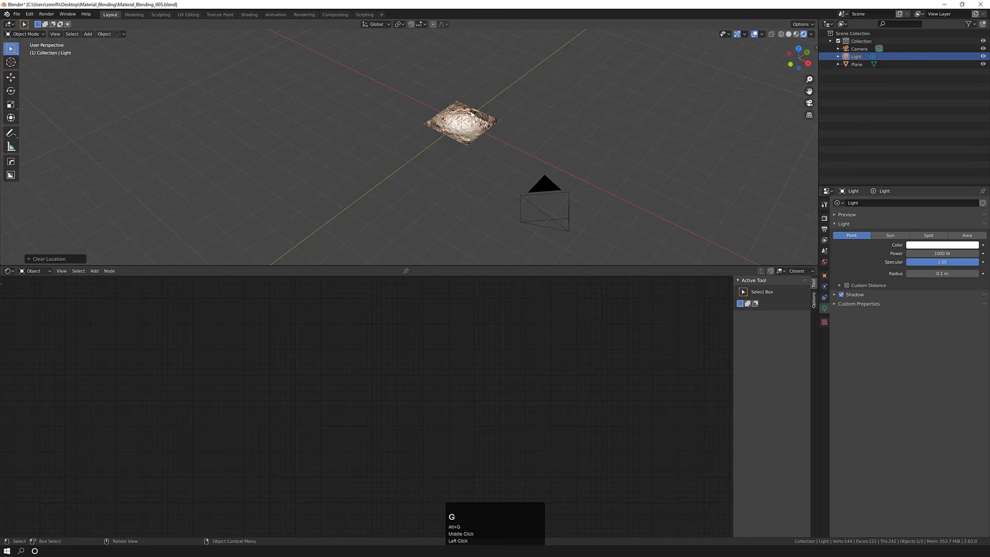
pyautogui.scroll(5, 464, 113)
pyautogui.scroll(1, 458, 129)
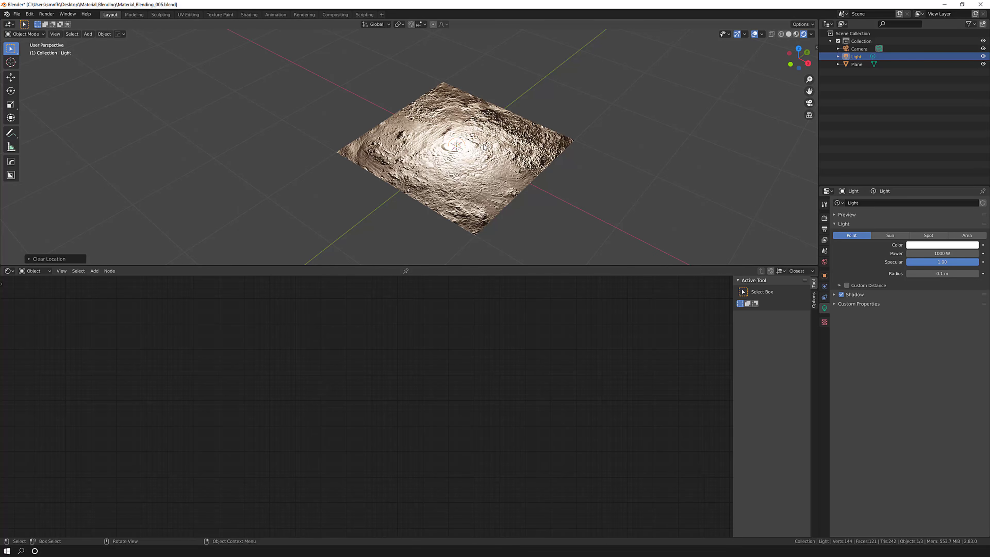
# Move the light away from the origin to one side of the plane so that it lights the surface at an angle
pyautogui.press('g')
pyautogui.moveTo(485, 152); pyautogui.dragTo(430, 168, button='middle')
pyautogui.click(375, 71)
pyautogui.scroll(-3, 431, 168)
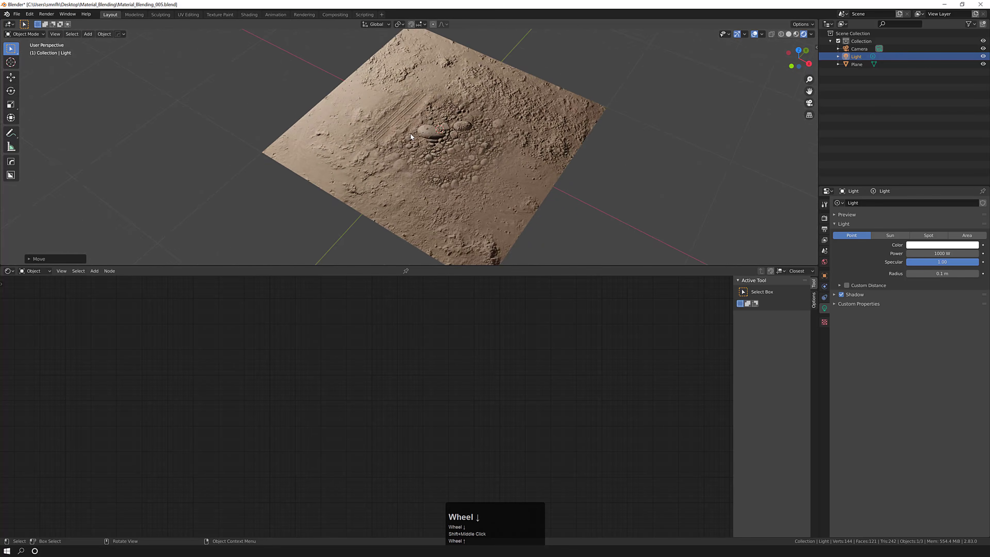
pyautogui.middleClick(423, 114)
pyautogui.scroll(1, 307, 106)
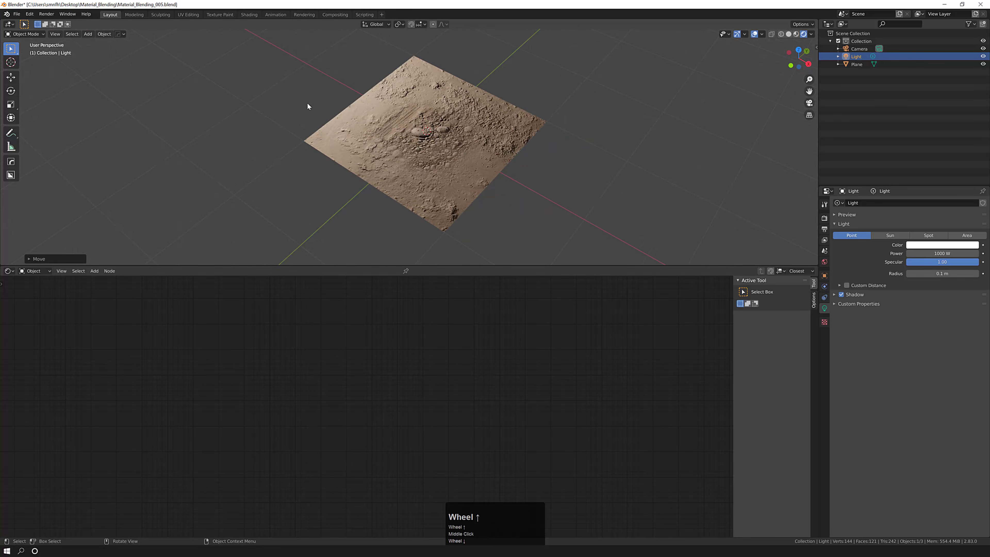
# Select the plane and return it to Vertex Paint mode
pyautogui.click(330, 125)
pyautogui.click(24, 34)
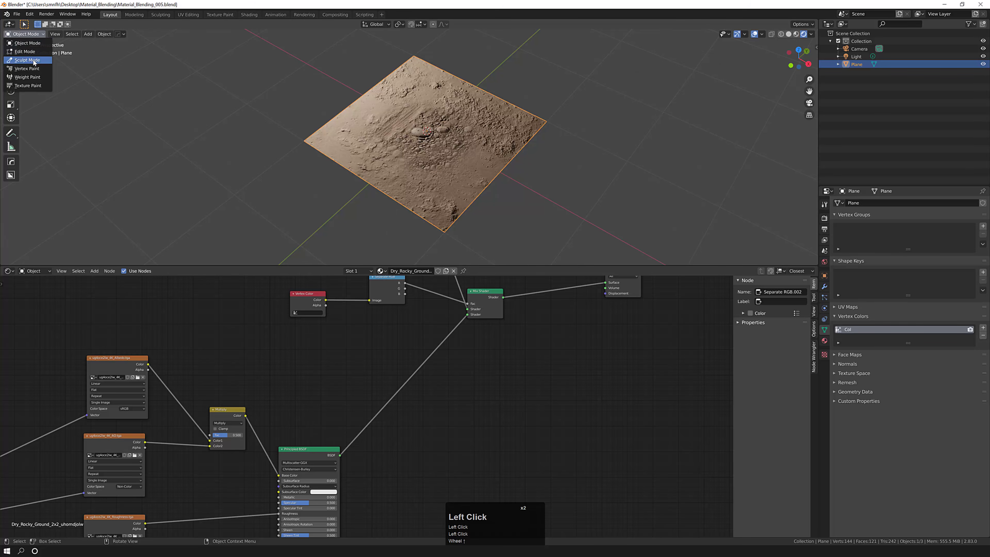
pyautogui.click(26, 69)
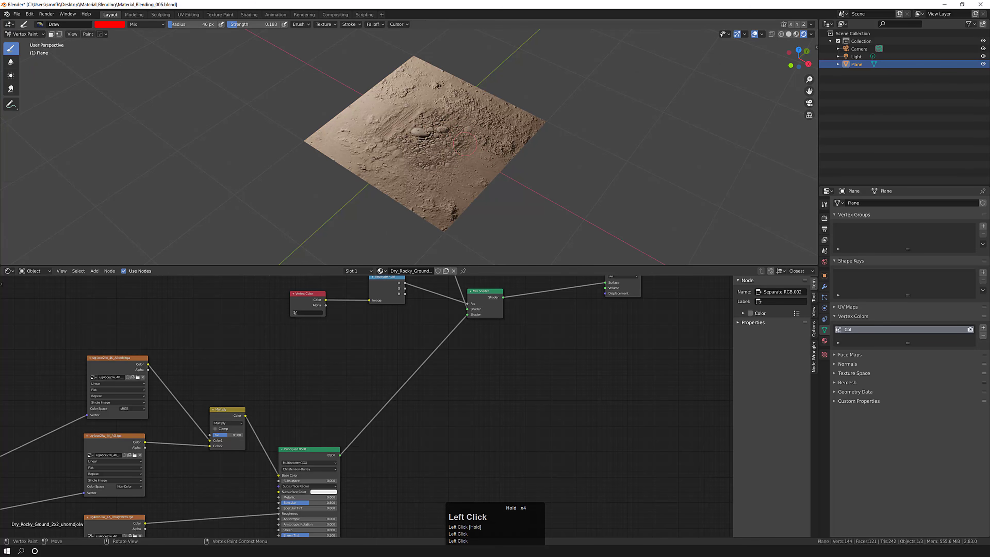
# Paint more rocky ground toward the plane's near corner, raising the brush strength to about 0.856 for the stronger strokes
pyautogui.moveTo(464, 143)
pyautogui.mouseDown()
pyautogui.moveTo(459, 161)
pyautogui.moveTo(447, 154)
pyautogui.mouseUp()
pyautogui.keyDown('ctrl'); pyautogui.moveTo(427, 187); pyautogui.dragTo(441, 161); pyautogui.keyUp('ctrl')
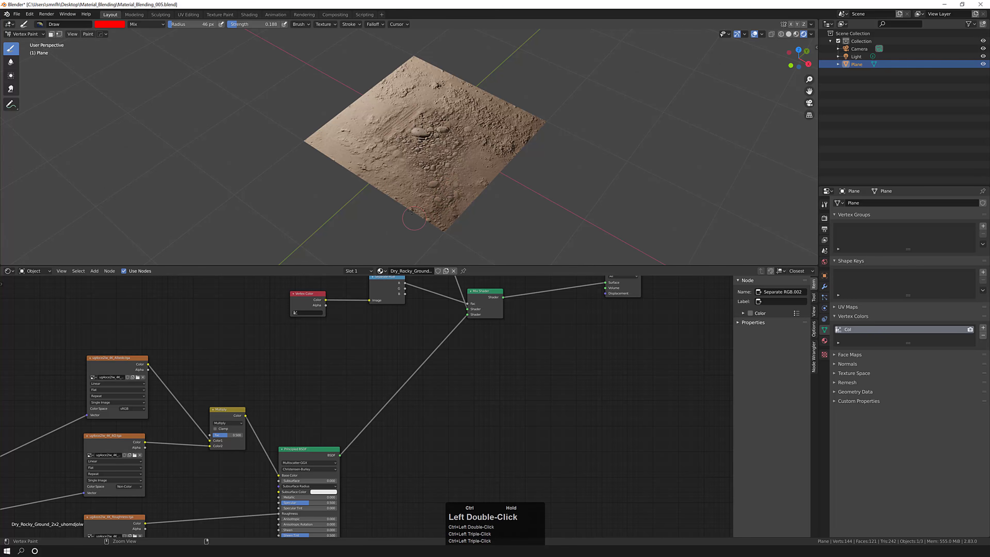
pyautogui.moveTo(245, 25); pyautogui.dragTo(273, 24)
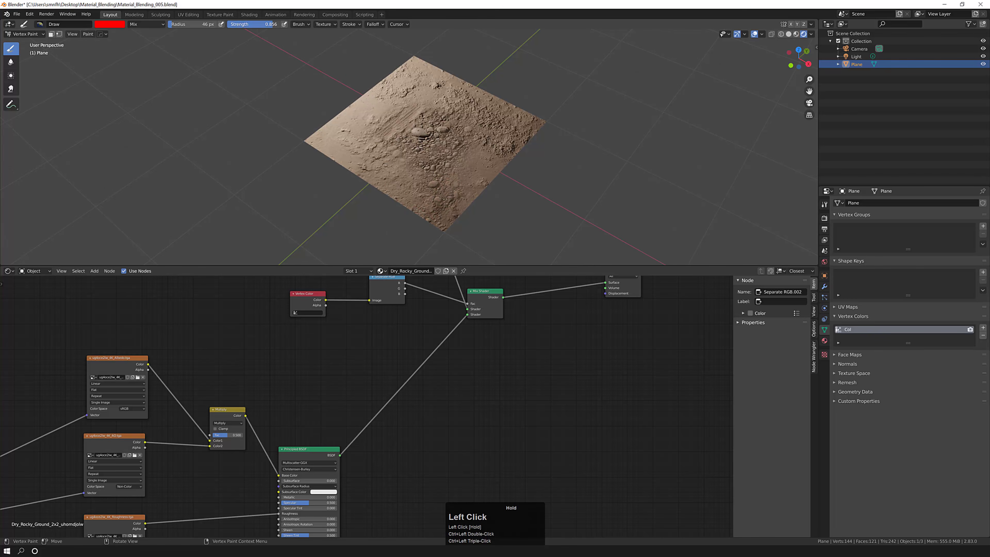
pyautogui.moveTo(409, 192)
pyautogui.keyDown('ctrl'); pyautogui.mouseDown()
pyautogui.moveTo(472, 201)
pyautogui.moveTo(449, 182)
pyautogui.moveTo(495, 156)
pyautogui.moveTo(449, 156)
pyautogui.moveTo(422, 184)
pyautogui.moveTo(390, 191)
pyautogui.mouseUp(); pyautogui.keyUp('ctrl')
# Set the brush strength to 1.000, enlarge the radius to about 214 px and spread the rocky ground over the plane's center
pyautogui.moveTo(270, 24); pyautogui.dragTo(269, 24)
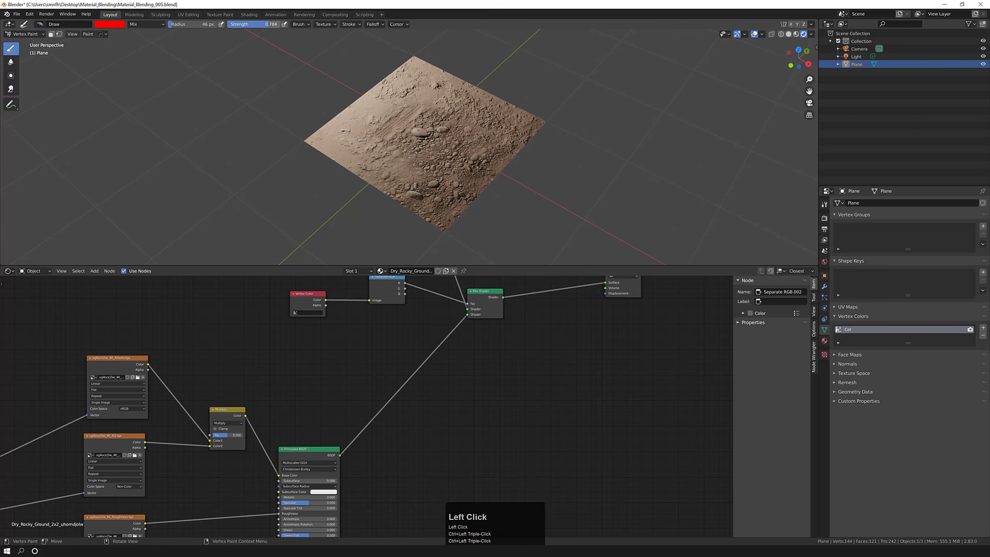
pyautogui.press('f')
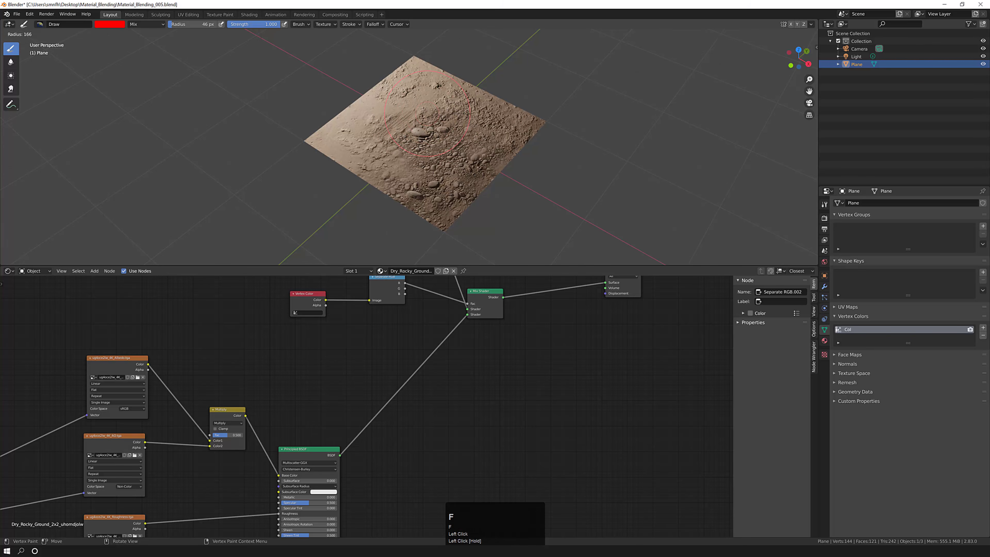
pyautogui.click(457, 96)
pyautogui.moveTo(449, 94); pyautogui.dragTo(440, 127)
pyautogui.moveTo(433, 132)
pyautogui.keyDown('ctrl'); pyautogui.mouseDown()
pyautogui.moveTo(423, 134)
pyautogui.moveTo(446, 111)
pyautogui.moveTo(372, 129)
pyautogui.moveTo(398, 135)
pyautogui.moveTo(392, 121)
pyautogui.moveTo(384, 127)
pyautogui.mouseUp(); pyautogui.keyUp('ctrl')
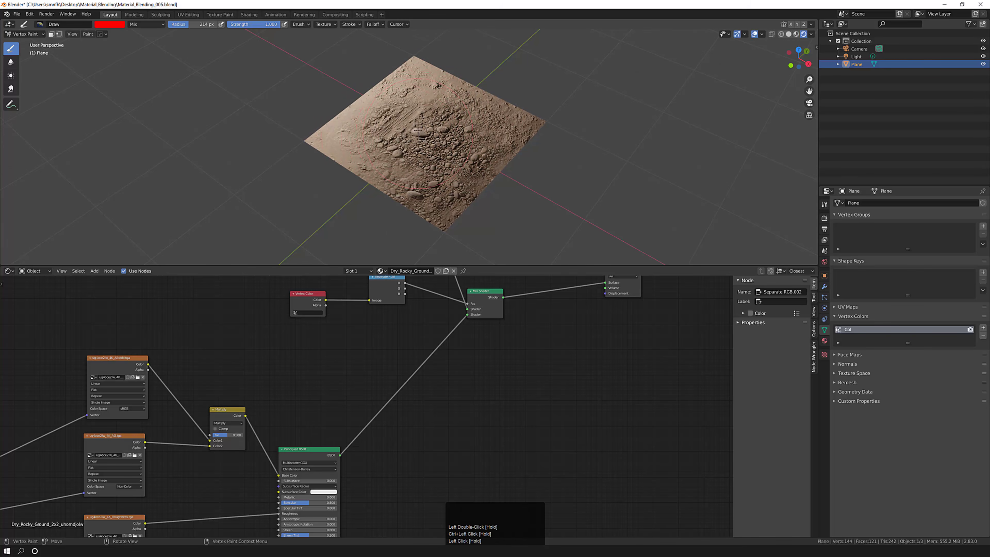
pyautogui.moveTo(391, 137)
pyautogui.mouseDown(button='middle')
pyautogui.moveTo(393, 125)
pyautogui.moveTo(399, 138)
pyautogui.moveTo(373, 114)
pyautogui.mouseUp(button='middle')
pyautogui.scroll(-1, 392, 129)
pyautogui.scroll(2, 381, 122)
pyautogui.scroll(-1, 373, 114)
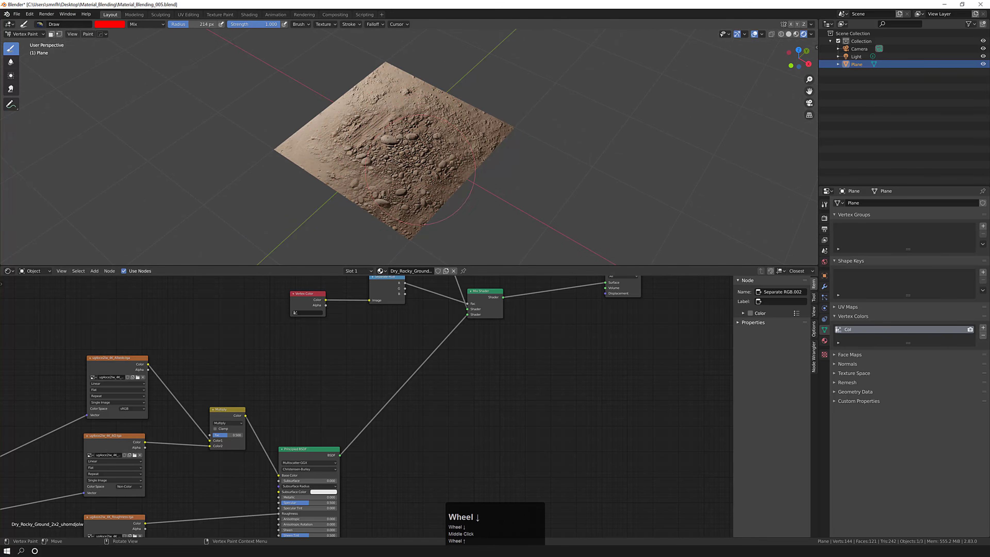
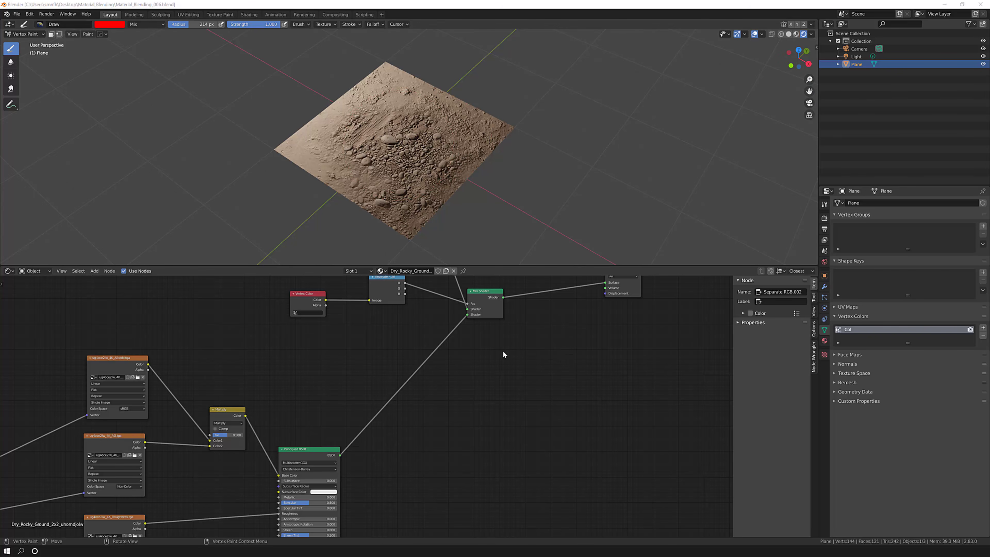
# Add a Math node in the empty area below the Mix Shader
pyautogui.click(500, 357)
pyautogui.middleClick(475, 404)
pyautogui.click(479, 376)
pyautogui.moveTo(479, 379); pyautogui.dragTo(352, 434, button='middle')
pyautogui.scroll(1, 378, 385)
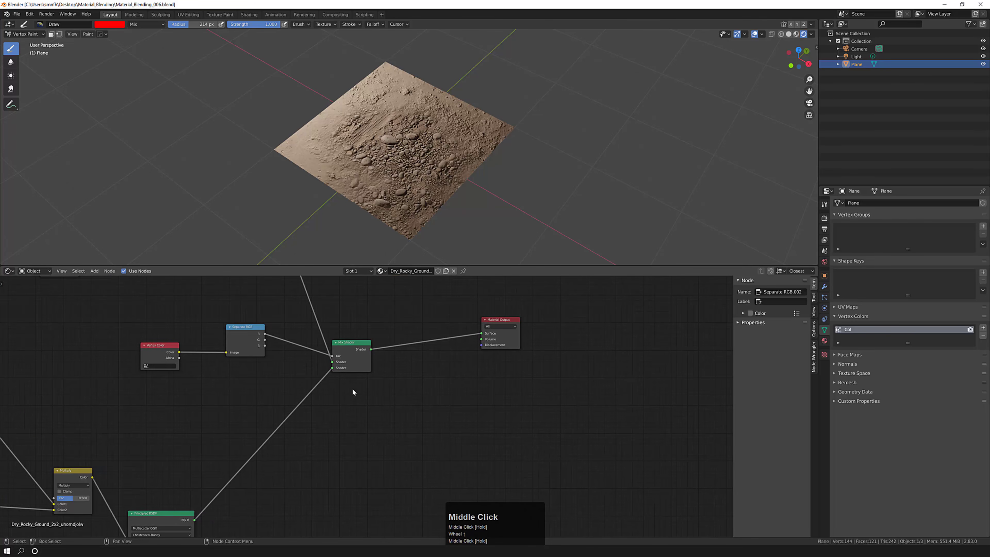
pyautogui.click(404, 415)
pyautogui.hotkey('shift', 'a')
pyautogui.click(404, 413)
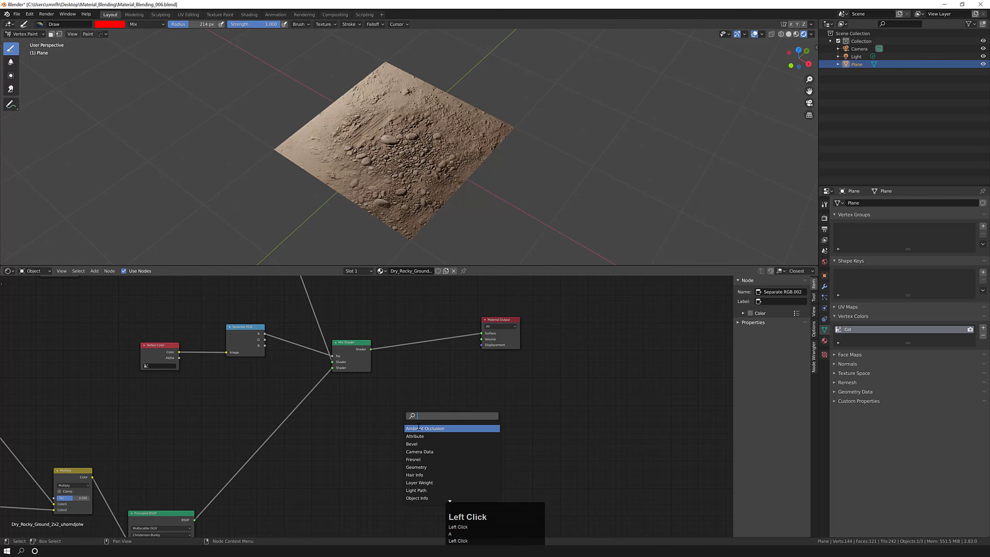
pyautogui.write('math')
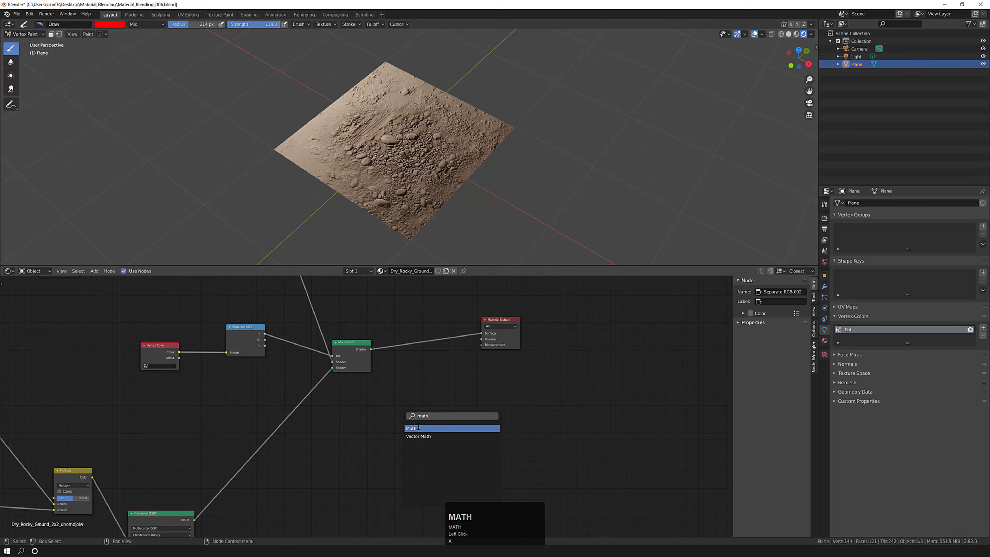
pyautogui.click(419, 428)
pyautogui.click(416, 412)
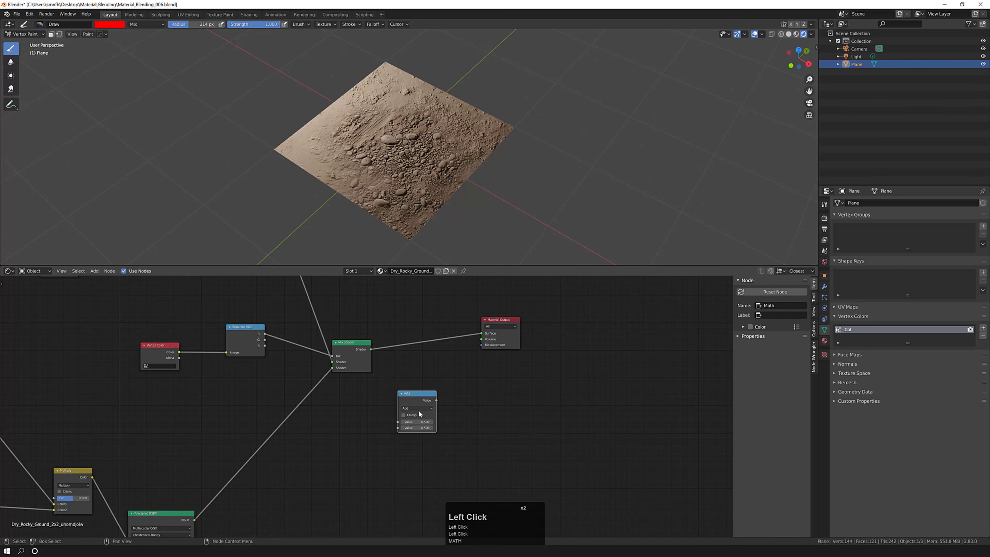
# Set the new Math node's operation to Subtract
pyautogui.scroll(2, 414, 411)
pyautogui.click(414, 406)
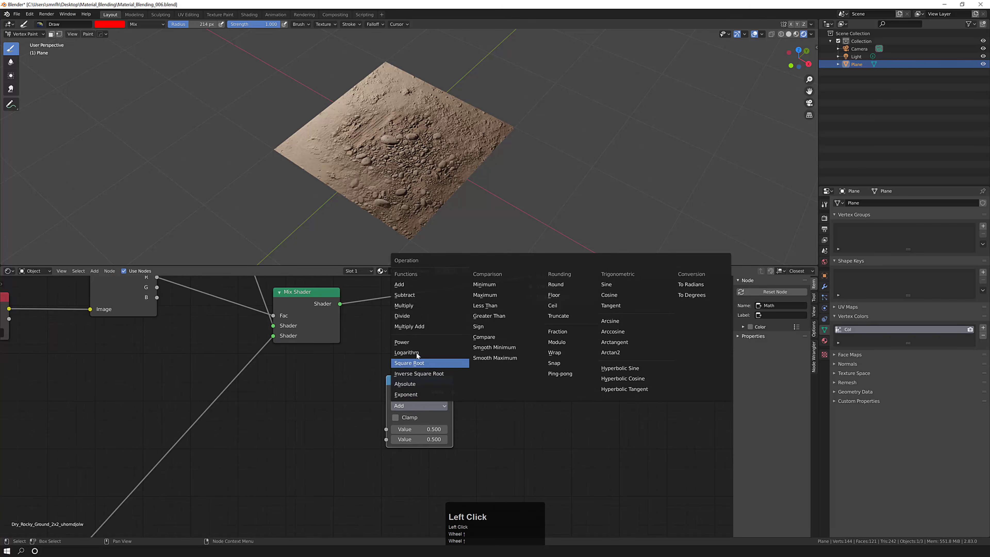
pyautogui.click(415, 298)
pyautogui.moveTo(480, 409); pyautogui.dragTo(469, 405, button='middle')
pyautogui.scroll(-2, 468, 409)
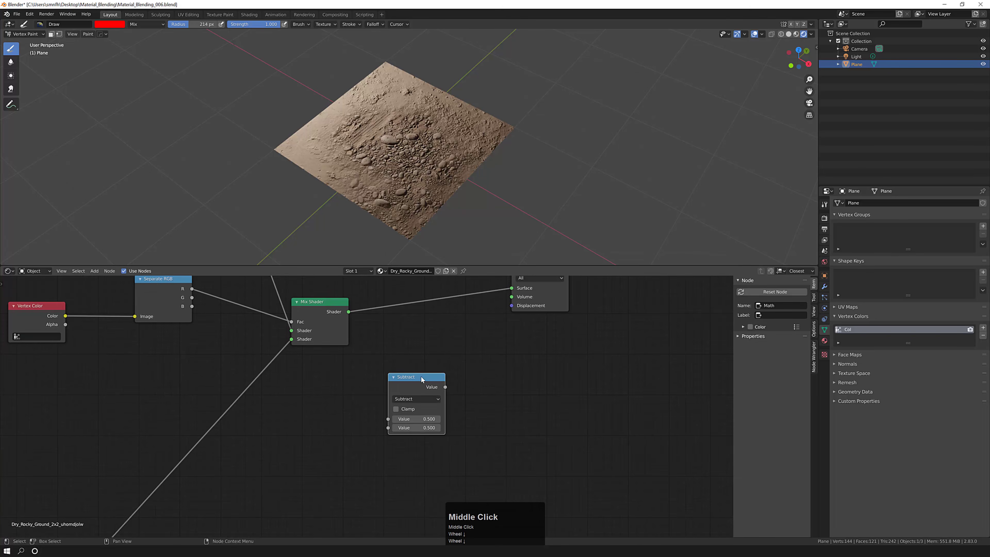
# Duplicate the Subtract node twice and spread the three copies apart below the Mix Shader
pyautogui.moveTo(416, 377); pyautogui.dragTo(510, 475)
pyautogui.hotkey('ctrl', 'c')
pyautogui.keyDown('ctrl'); pyautogui.click(494, 396); pyautogui.keyUp('ctrl')
pyautogui.hotkey('ctrl', 'v')
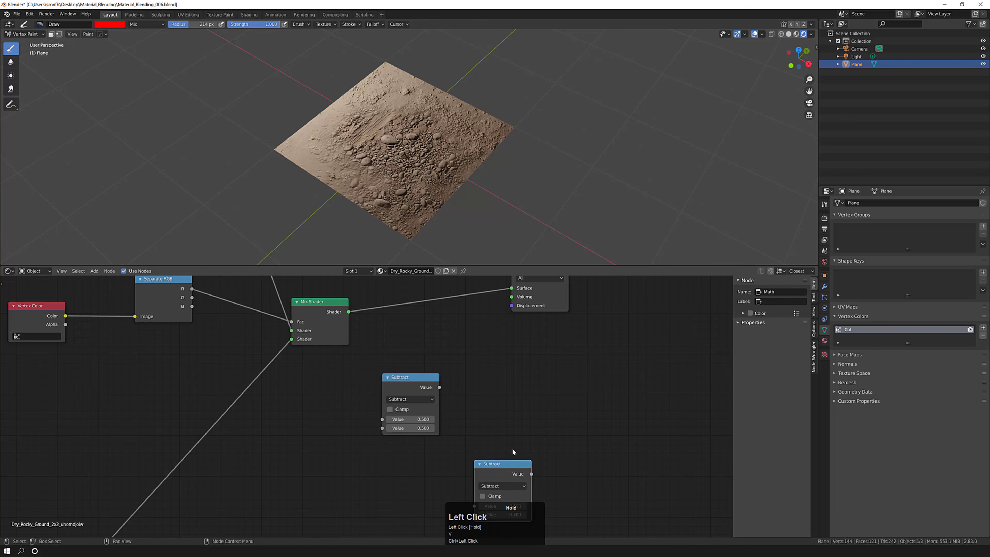
pyautogui.moveTo(590, 471); pyautogui.dragTo(557, 423, button='middle')
pyautogui.click(387, 322)
pyautogui.hotkey('ctrl', 'v')
pyautogui.moveTo(470, 341); pyautogui.dragTo(632, 374)
pyautogui.moveTo(497, 335); pyautogui.dragTo(507, 374, button='middle')
pyautogui.moveTo(400, 373); pyautogui.dragTo(587, 503)
pyautogui.scroll(-3, 471, 380)
pyautogui.moveTo(573, 480); pyautogui.dragTo(557, 423, button='middle')
pyautogui.scroll(-3, 555, 420)
pyautogui.moveTo(535, 363); pyautogui.dragTo(542, 417)
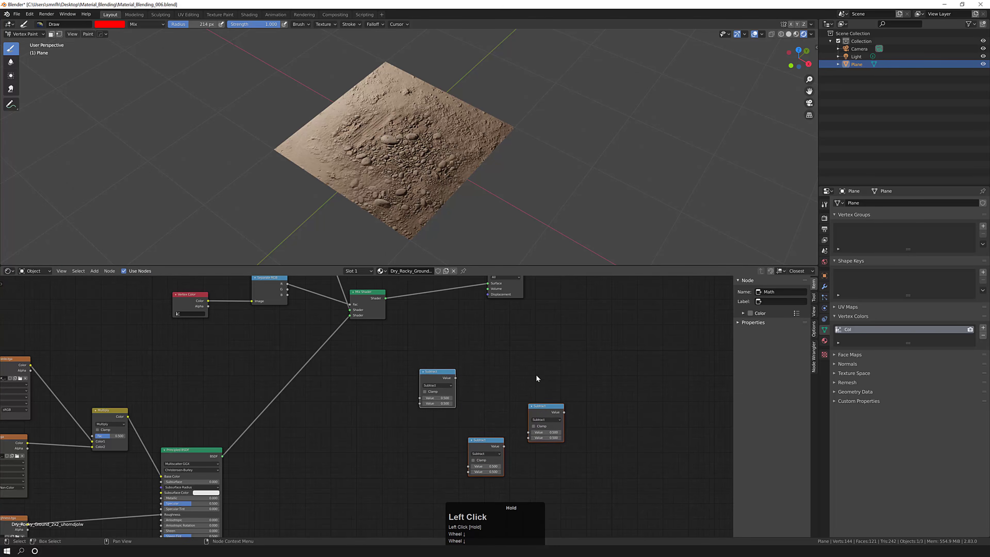
# Duplicate one Subtract node, place the copy after the first Subtract and set its operation to Divide
pyautogui.moveTo(536, 375); pyautogui.dragTo(507, 362, button='middle')
pyautogui.click(517, 394)
pyautogui.click(516, 395)
pyautogui.hotkey('ctrl', 'c')
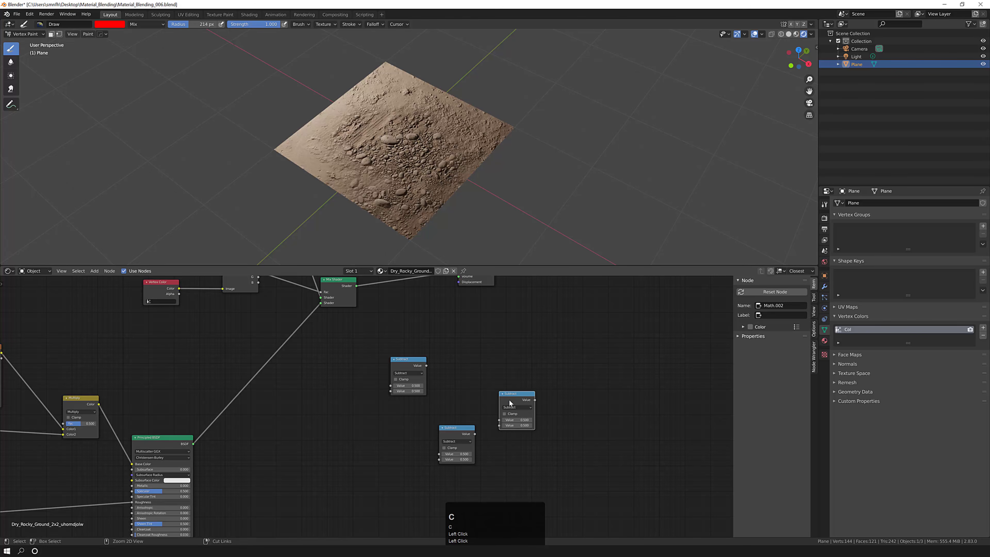
pyautogui.click(500, 378)
pyautogui.hotkey('ctrl', 'v')
pyautogui.moveTo(391, 328); pyautogui.dragTo(474, 350)
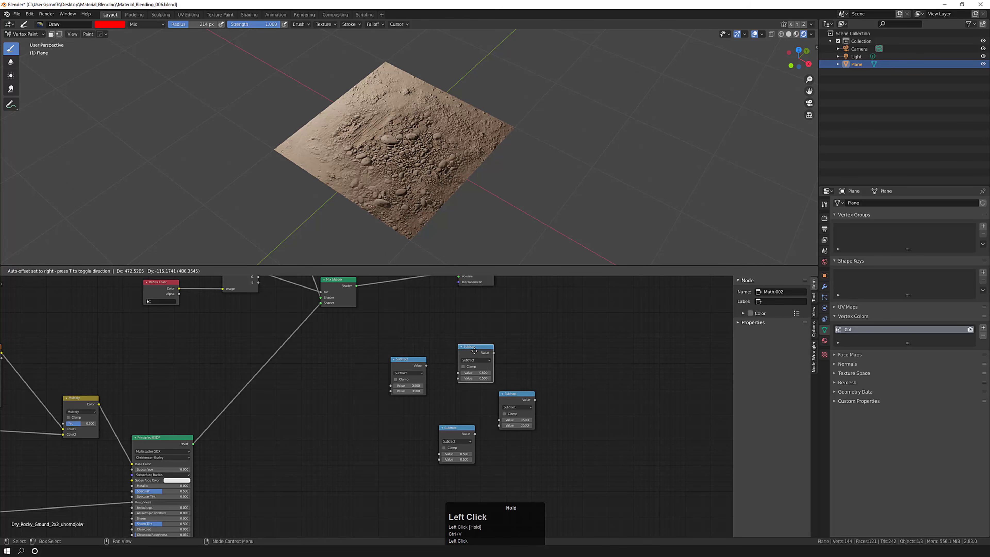
pyautogui.click(484, 363)
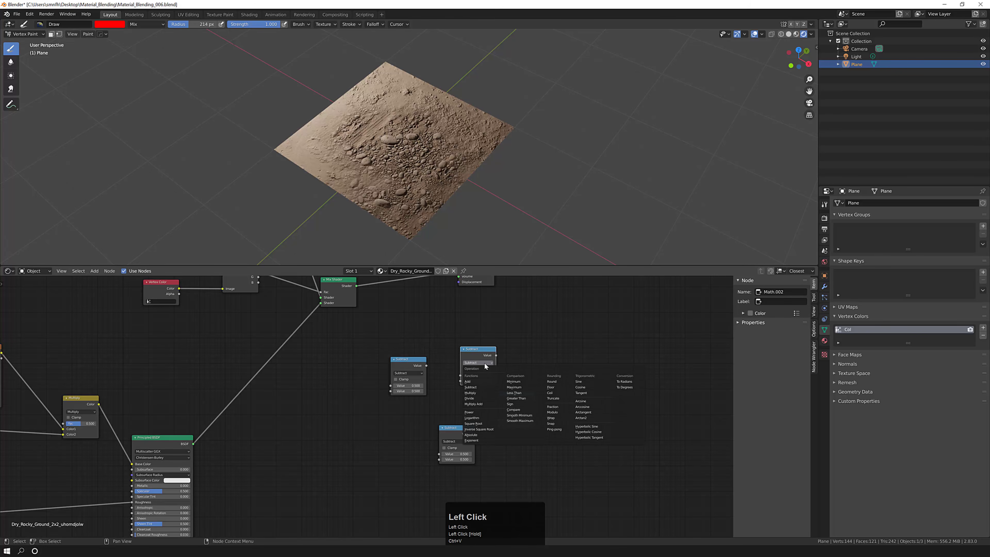
pyautogui.click(481, 398)
# Rearrange the lower Subtract nodes and the Divide node so that the four math nodes are clearly spaced
pyautogui.scroll(2, 490, 385)
pyautogui.moveTo(520, 398); pyautogui.dragTo(534, 417)
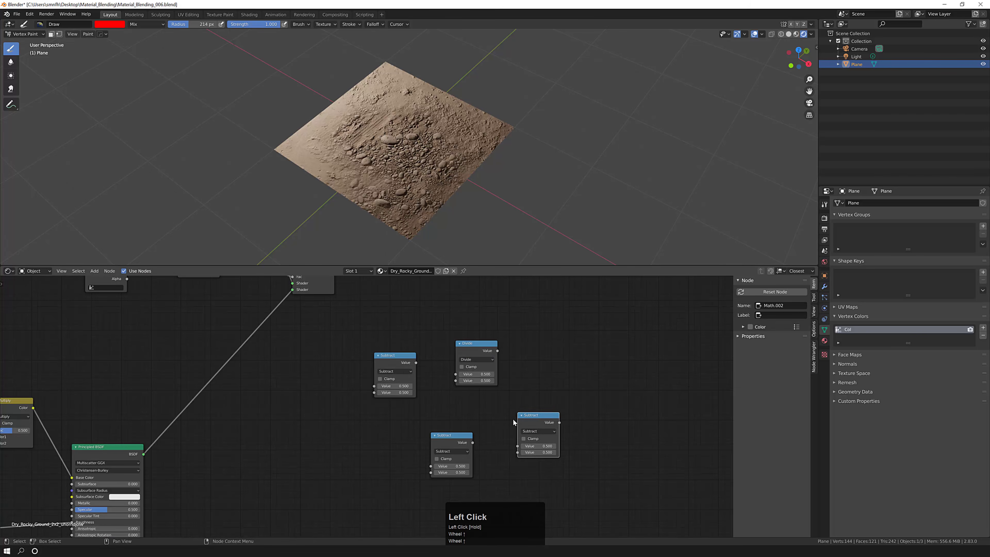
pyautogui.scroll(-1, 513, 422)
pyautogui.moveTo(512, 422); pyautogui.dragTo(515, 386, button='middle')
pyautogui.scroll(-1, 489, 412)
pyautogui.moveTo(460, 401); pyautogui.dragTo(458, 426)
pyautogui.moveTo(483, 327); pyautogui.dragTo(484, 344)
# Add a MixRGB node after the math nodes
pyautogui.moveTo(592, 355); pyautogui.dragTo(544, 366, button='middle')
pyautogui.click(545, 366)
pyautogui.hotkey('shift', 'a')
pyautogui.click(545, 366)
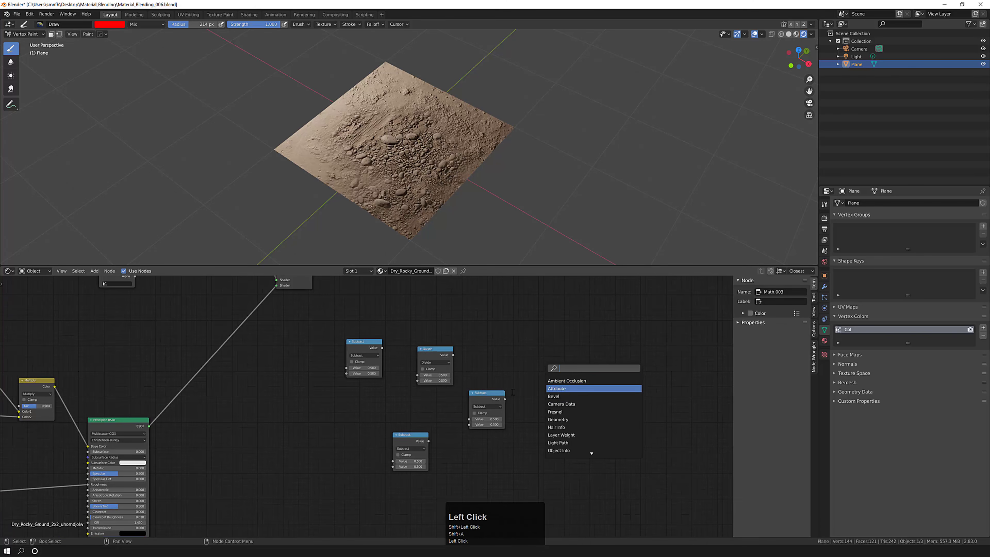
pyautogui.write('mix')
pyautogui.click(558, 389)
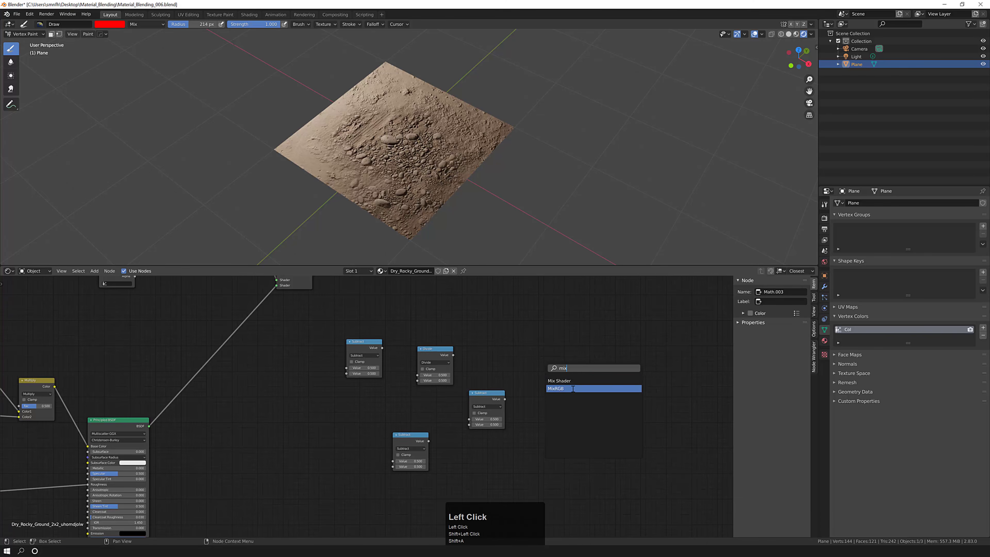
pyautogui.click(546, 353)
# Combine the four math nodes and the MixRGB node into one node group
pyautogui.moveTo(364, 325); pyautogui.dragTo(381, 331, button='middle')
pyautogui.moveTo(349, 302); pyautogui.dragTo(634, 505)
pyautogui.moveTo(342, 306); pyautogui.dragTo(637, 520)
pyautogui.hotkey('ctrl', 'g')
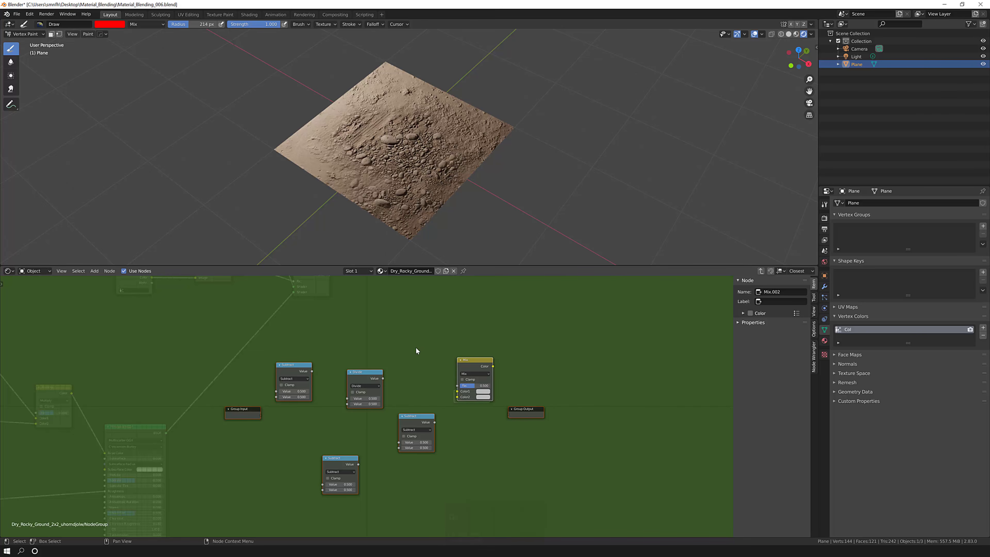
pyautogui.moveTo(416, 347); pyautogui.dragTo(462, 332, button='middle')
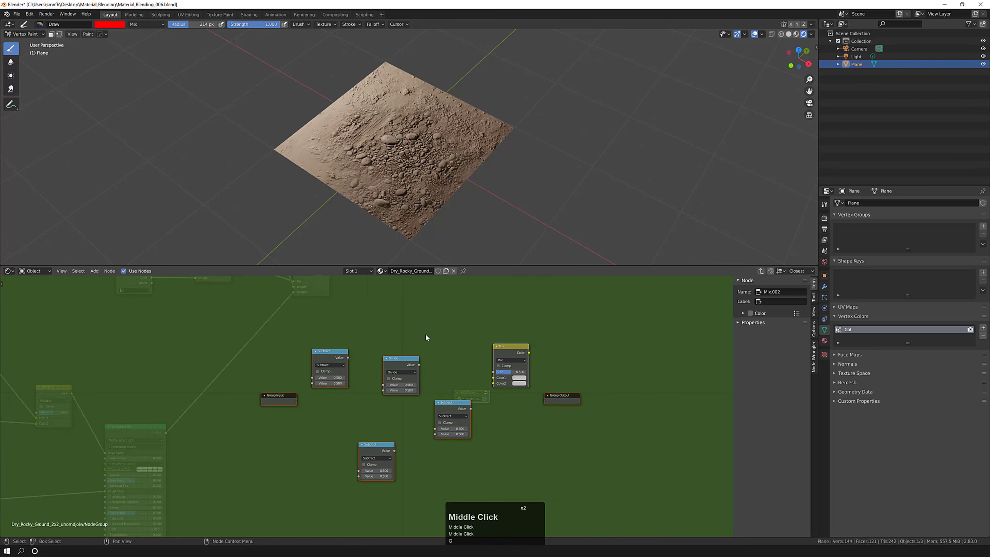
pyautogui.moveTo(281, 398)
pyautogui.mouseDown()
pyautogui.moveTo(267, 396)
pyautogui.moveTo(282, 397)
pyautogui.mouseUp()
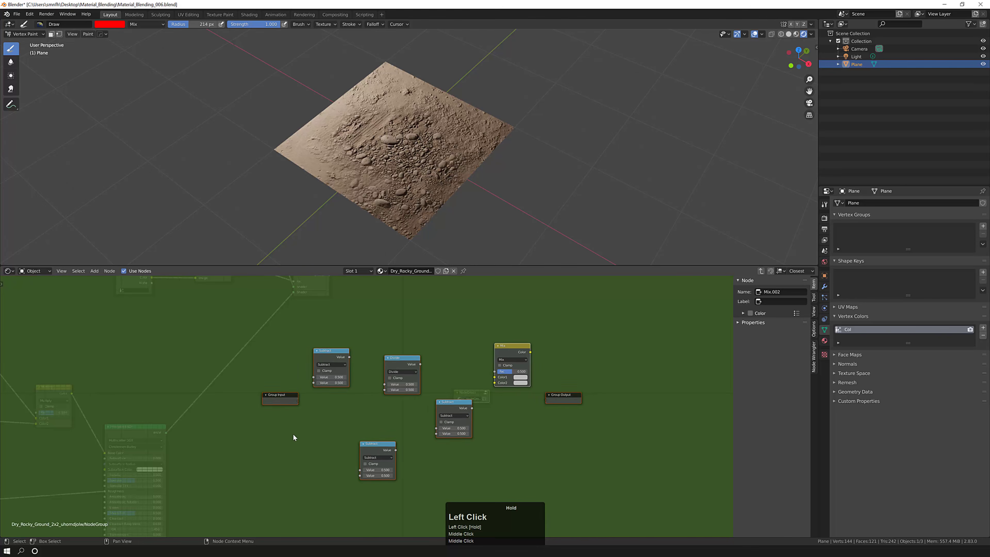
pyautogui.click(293, 434)
# Connect the Mix node's Color to the Group Output node
pyautogui.moveTo(524, 377); pyautogui.dragTo(485, 374, button='middle')
pyautogui.moveTo(492, 349); pyautogui.dragTo(508, 397)
pyautogui.moveTo(520, 391); pyautogui.dragTo(533, 386)
# Add three inputs to the node group's interface
pyautogui.click(815, 286)
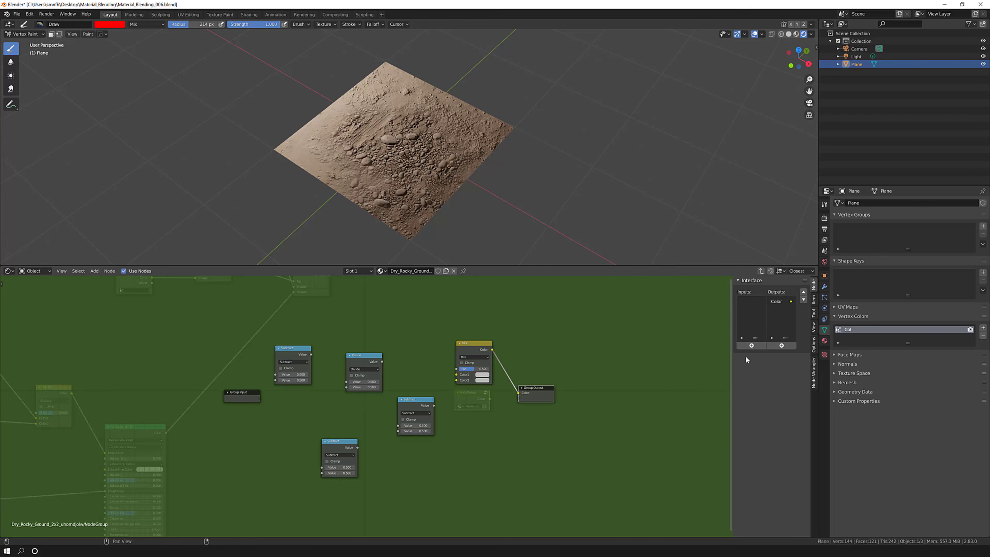
pyautogui.click(751, 346)
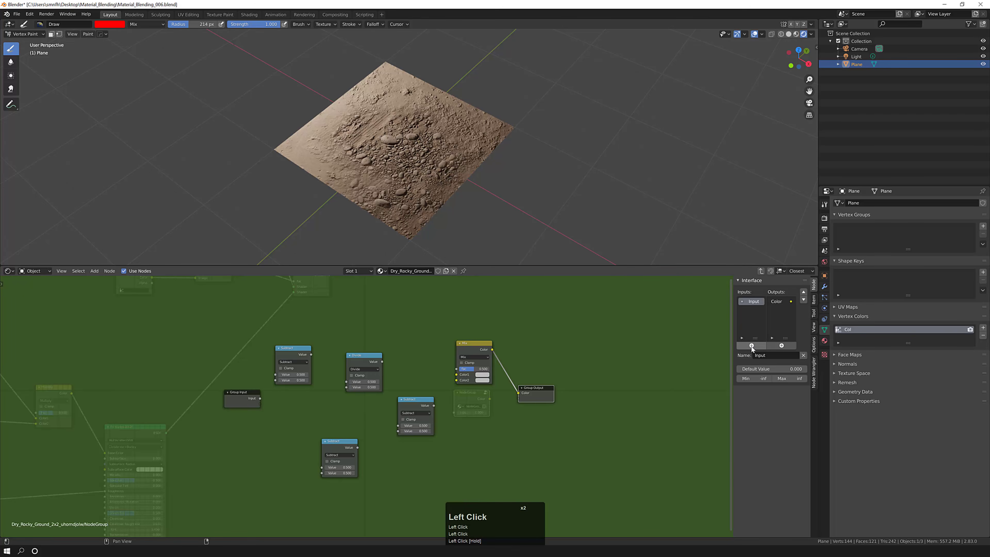
pyautogui.click(751, 346)
pyautogui.click(751, 346)
# Rename the group's first input as blendmask
pyautogui.click(753, 301)
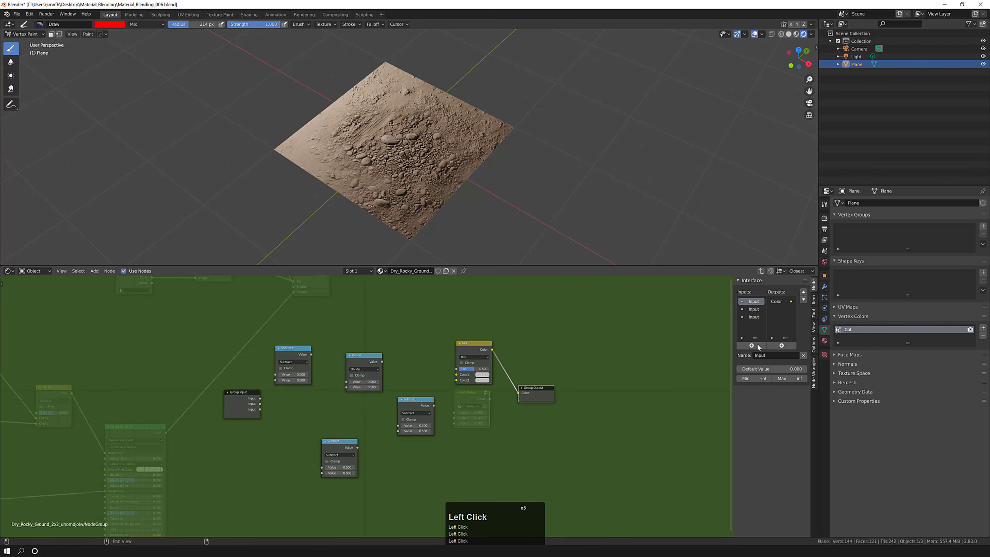
pyautogui.click(768, 355)
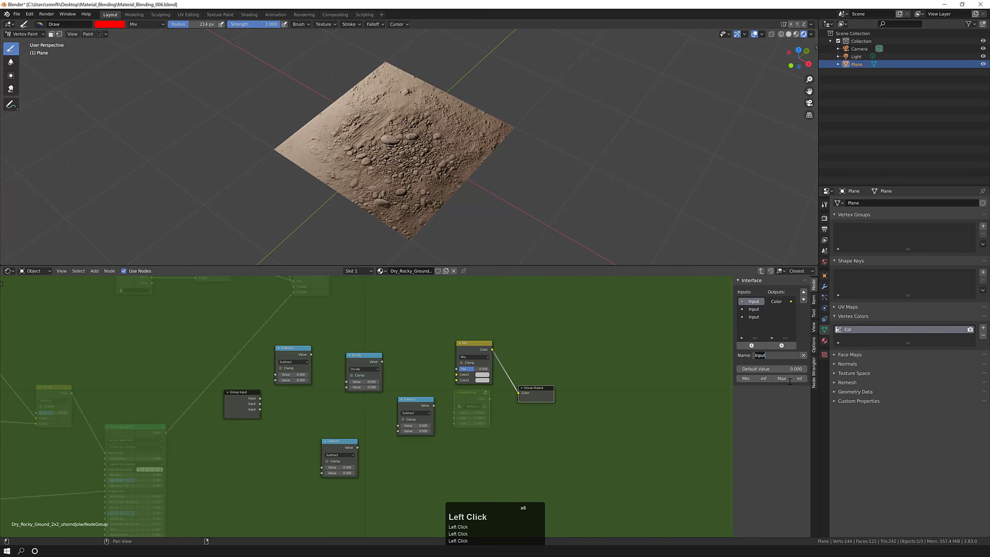
pyautogui.write('blendmask')
pyautogui.press('Return')
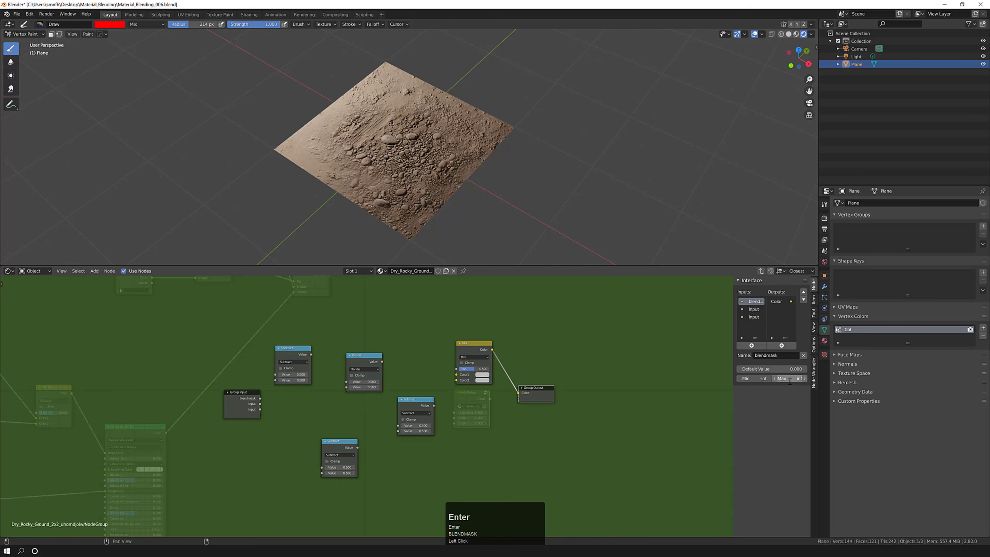
# Rename the group's second input as heightmap
pyautogui.click(752, 311)
pyautogui.doubleClick(770, 354)
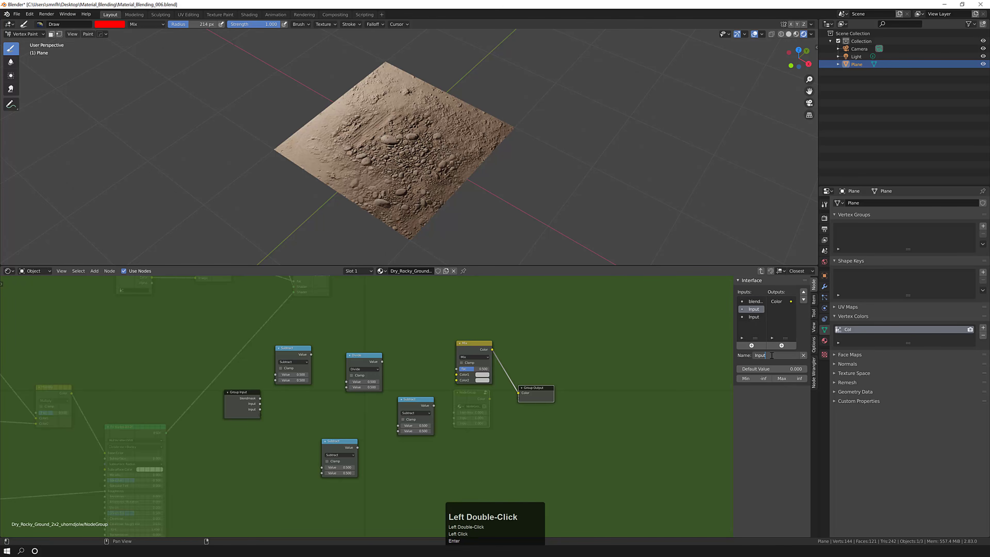
pyautogui.hotkey('ctrl', 'a')
pyautogui.write('jhei')
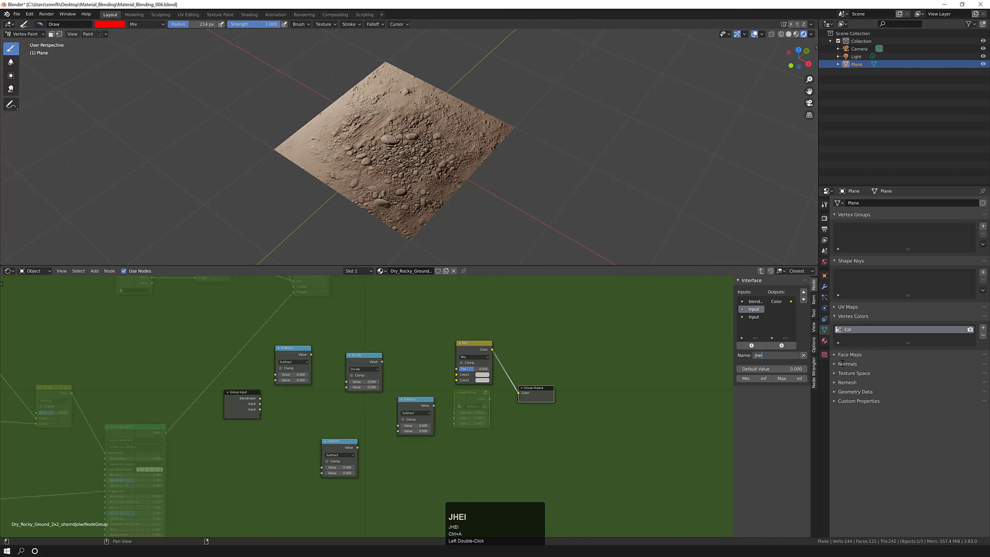
pyautogui.write('ghtmheightmap')
pyautogui.press('Return')
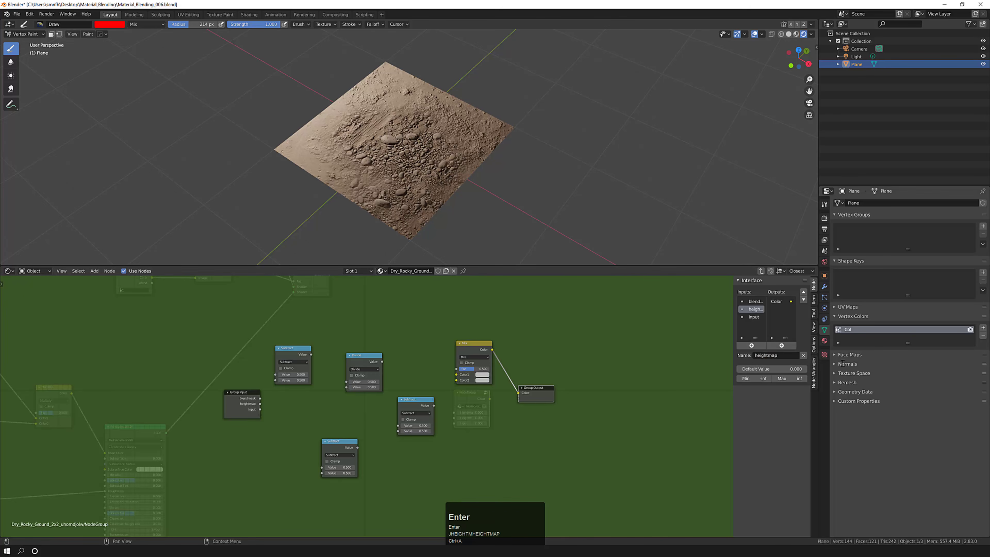
# Rename the group's third input as falloff
pyautogui.click(754, 317)
pyautogui.click(768, 355)
pyautogui.write('fal')
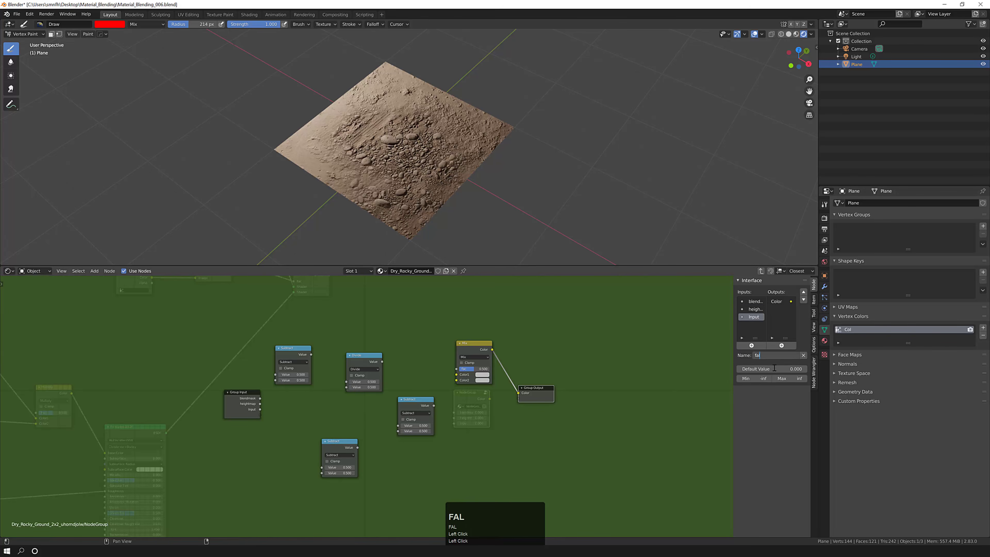
pyautogui.write('loff')
pyautogui.press('Return')
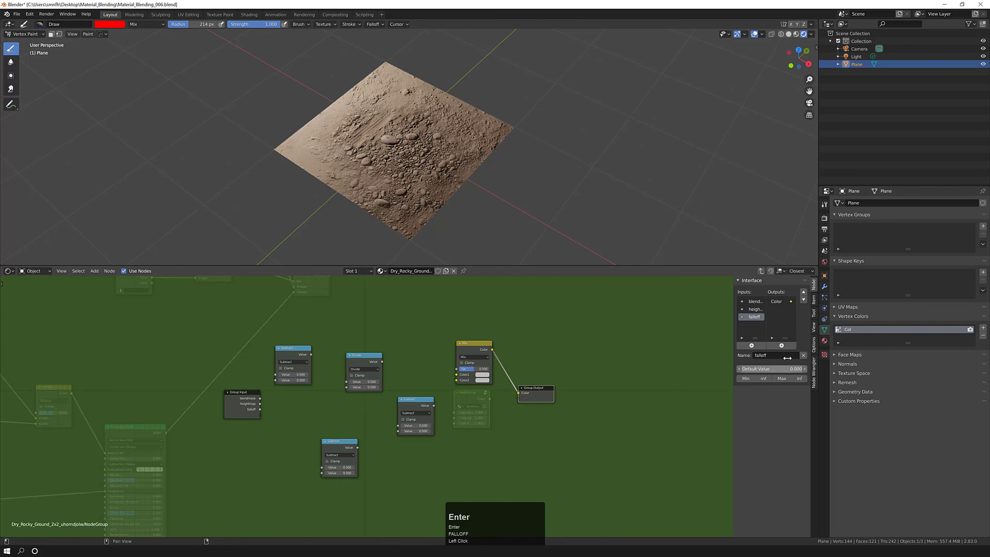
# Add a second output to the node group and name it mask
pyautogui.click(781, 346)
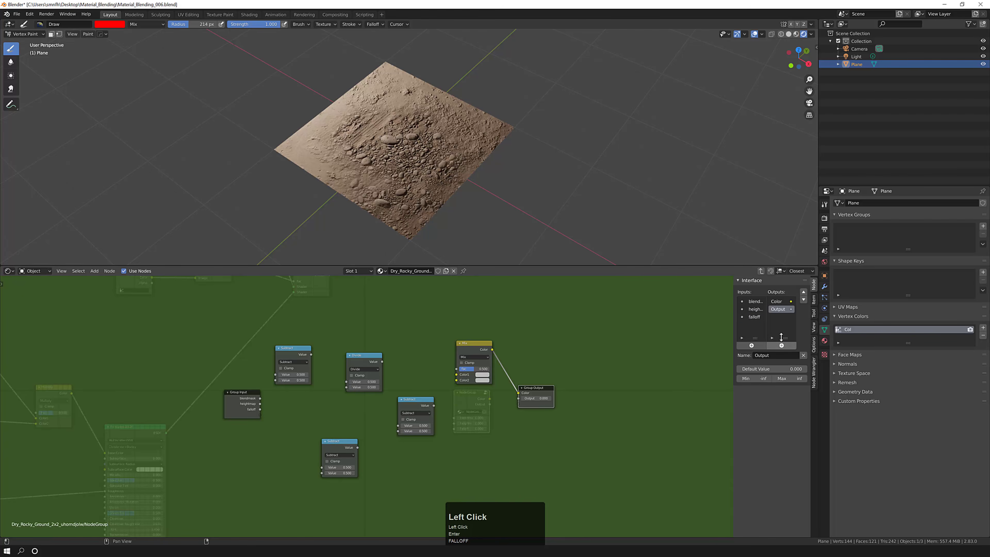
pyautogui.doubleClick(779, 309)
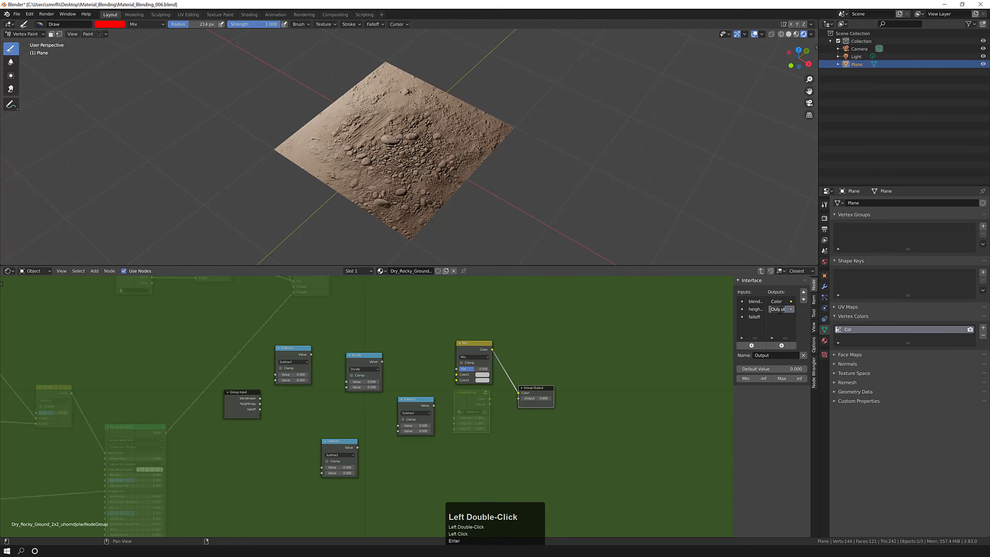
pyautogui.write('mask')
pyautogui.press('Return')
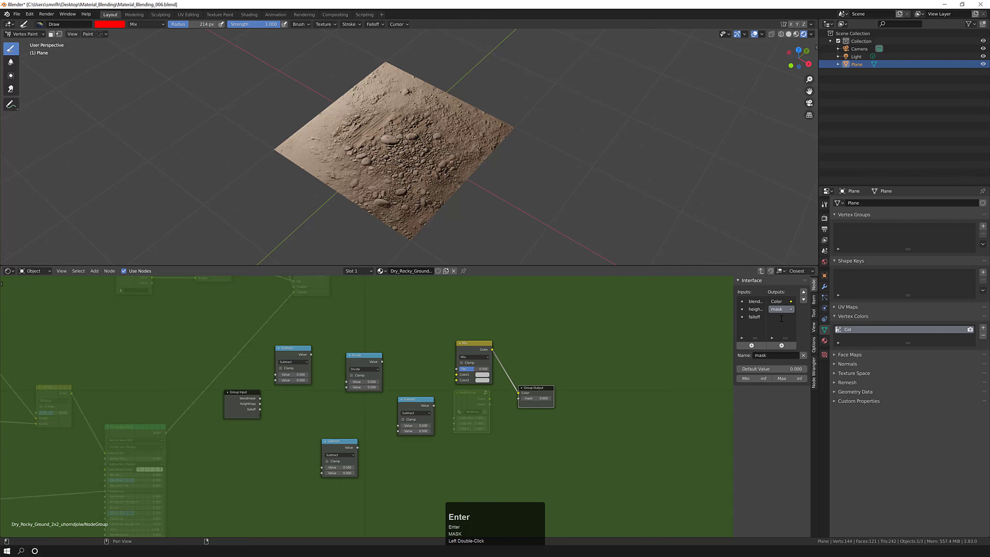
# Relink the Mix node's Color to the group's mask output and remove the Color output, with the Group Output placed beside the Mix node
pyautogui.click(777, 302)
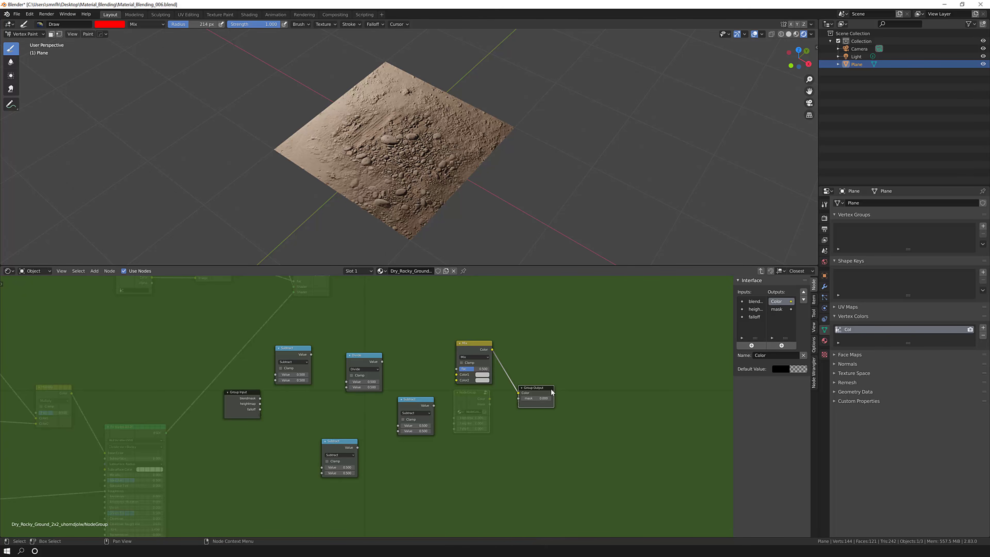
pyautogui.moveTo(492, 350); pyautogui.dragTo(517, 401)
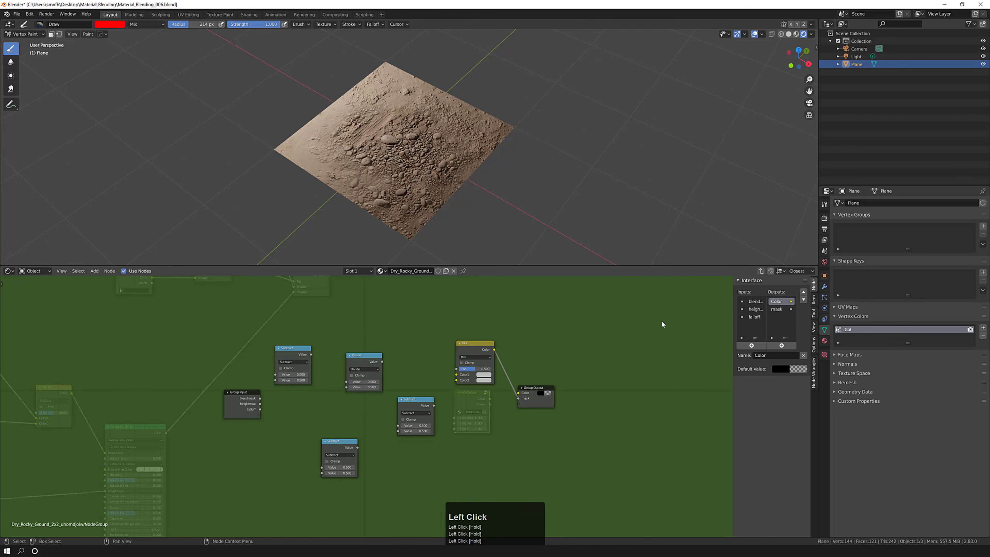
pyautogui.rightClick(780, 303)
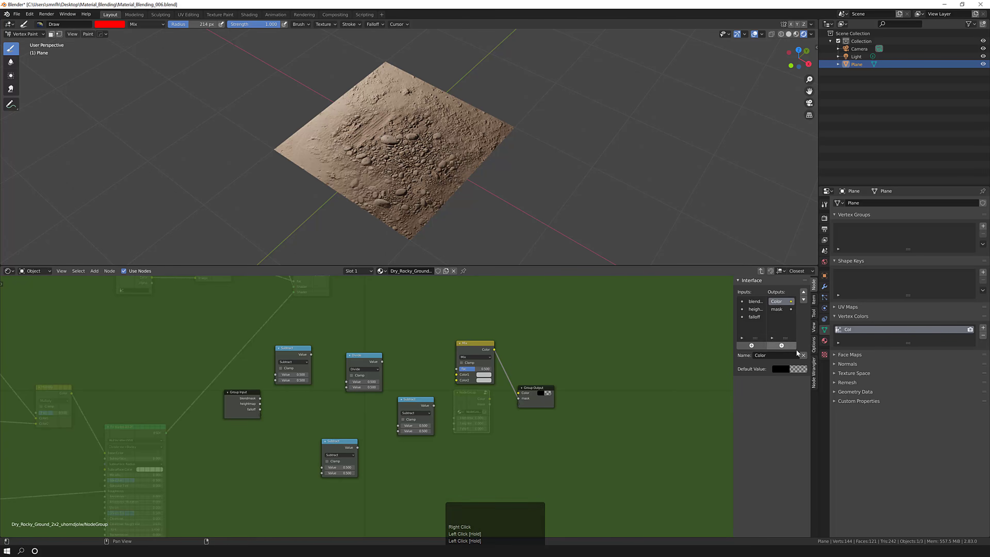
pyautogui.click(803, 355)
pyautogui.moveTo(537, 390); pyautogui.dragTo(561, 347)
pyautogui.moveTo(270, 393); pyautogui.dragTo(295, 404, button='middle')
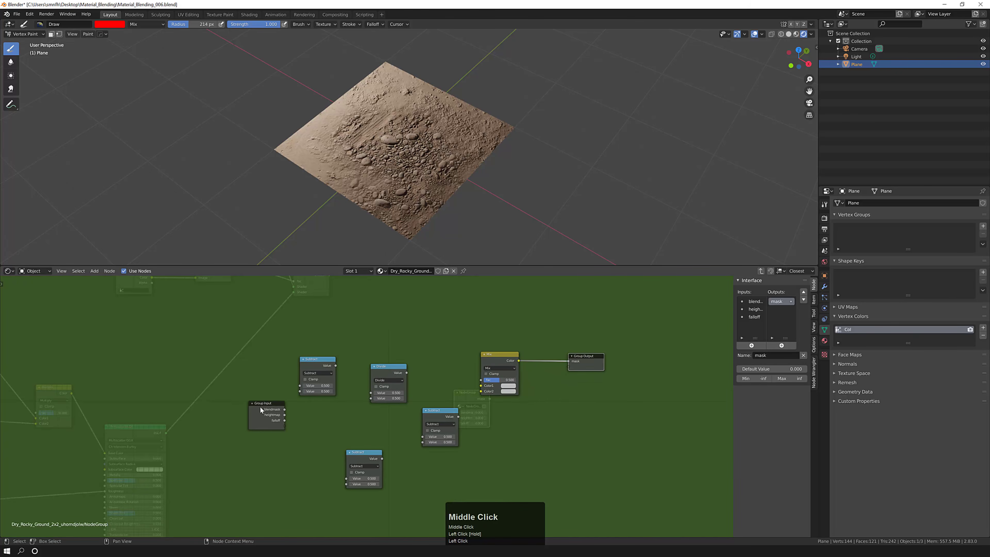
# Reposition the Group Input node and the upper Subtract node to leave room for links between them
pyautogui.moveTo(260, 408); pyautogui.dragTo(244, 414)
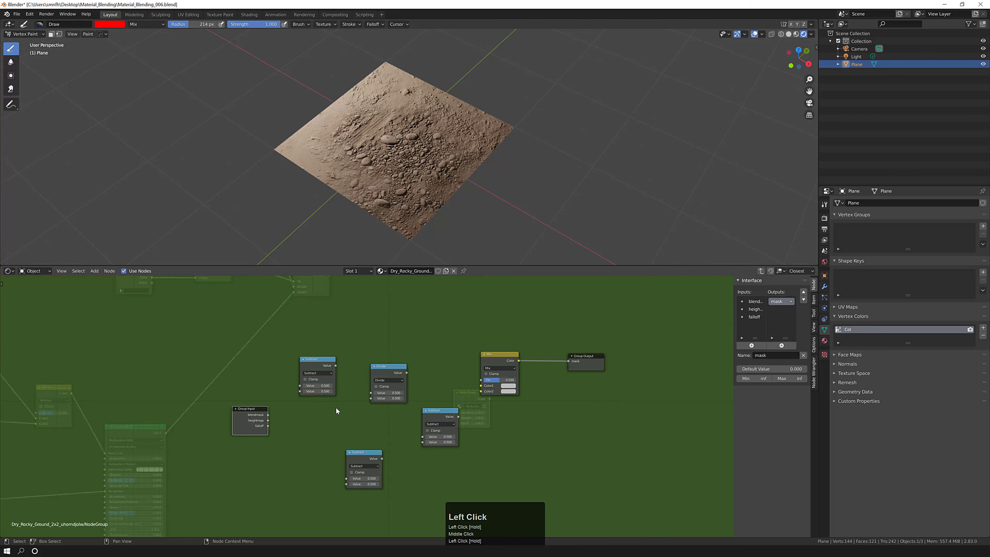
pyautogui.moveTo(325, 410); pyautogui.dragTo(342, 419, button='middle')
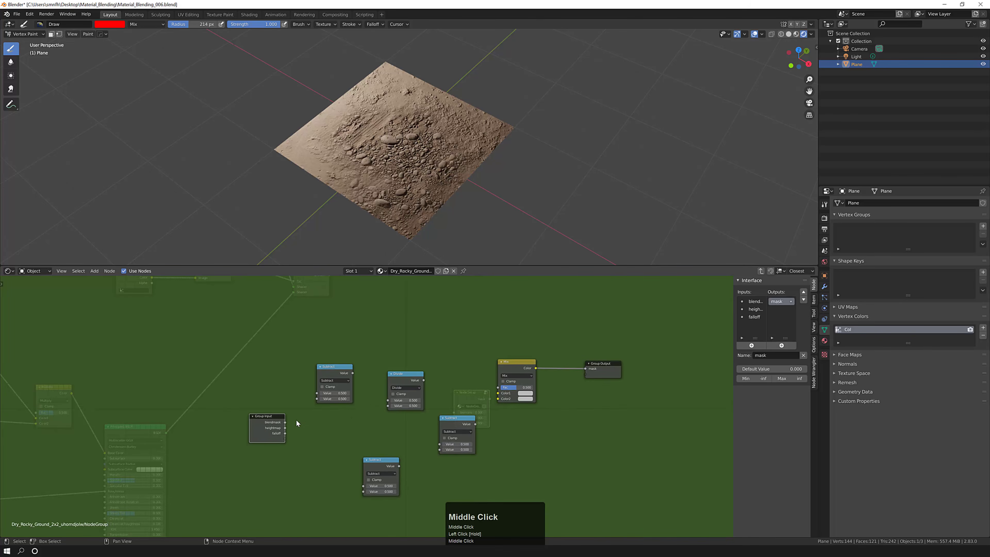
pyautogui.moveTo(272, 419); pyautogui.dragTo(263, 418)
pyautogui.moveTo(337, 369); pyautogui.dragTo(332, 360)
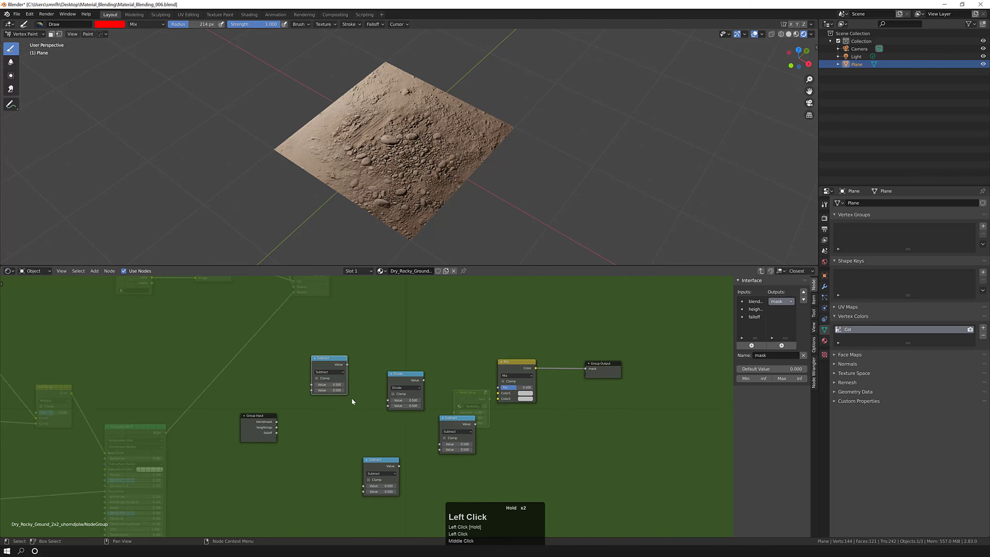
pyautogui.moveTo(324, 428); pyautogui.dragTo(335, 424, button='middle')
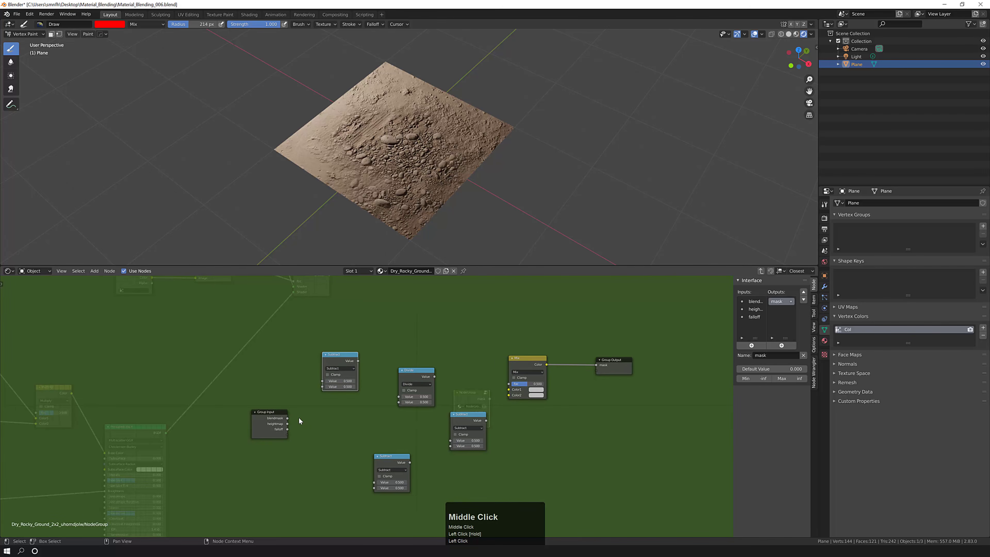
# Link blendmask to the upper Subtract's second value and the lower Subtract's first value, and set the lower Subtract's second value to 1
pyautogui.moveTo(287, 418); pyautogui.dragTo(323, 386)
pyautogui.moveTo(288, 419); pyautogui.dragTo(374, 481)
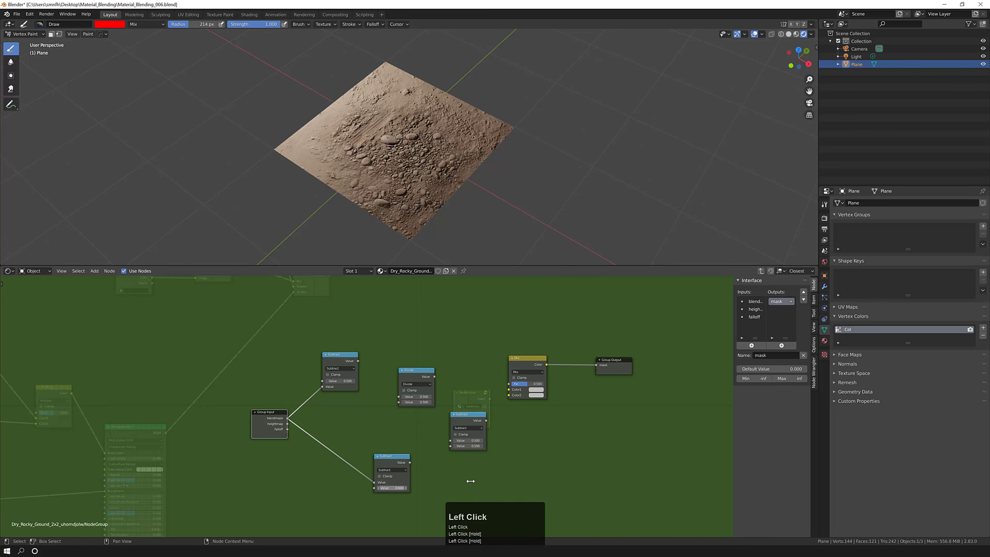
pyautogui.click(393, 488)
pyautogui.write('1')
pyautogui.press('KP_Enter')
pyautogui.click(366, 431)
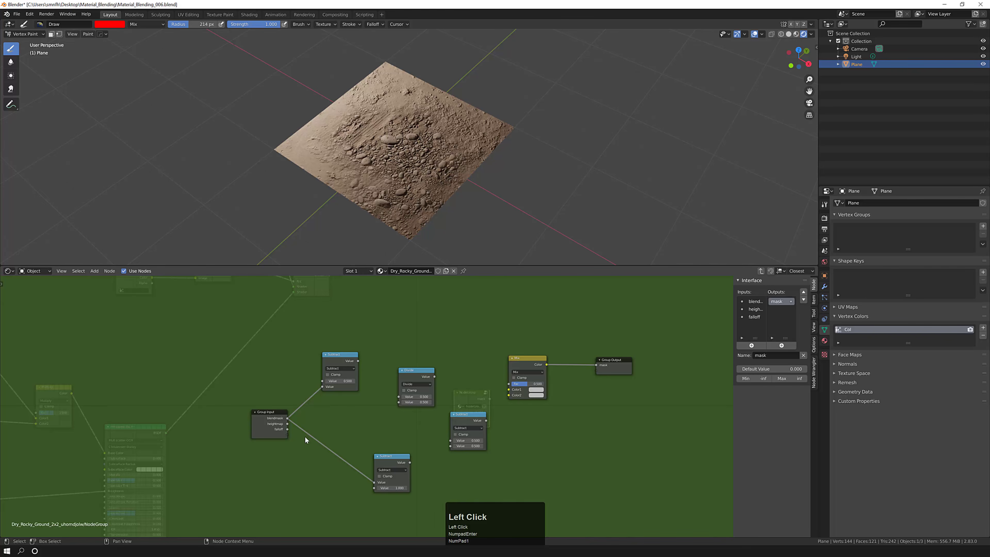
# Link falloff to the Divide node's second value, and heightmap through the upper Subtract's first value into Divide's first value
pyautogui.moveTo(287, 429); pyautogui.dragTo(398, 402)
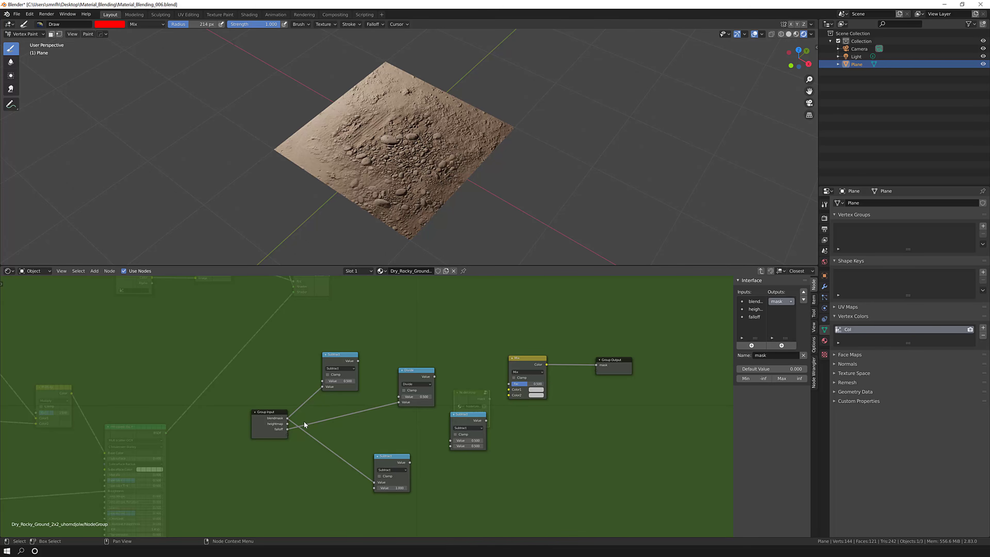
pyautogui.moveTo(288, 424); pyautogui.dragTo(398, 396)
pyautogui.moveTo(467, 419); pyautogui.dragTo(442, 411, button='middle')
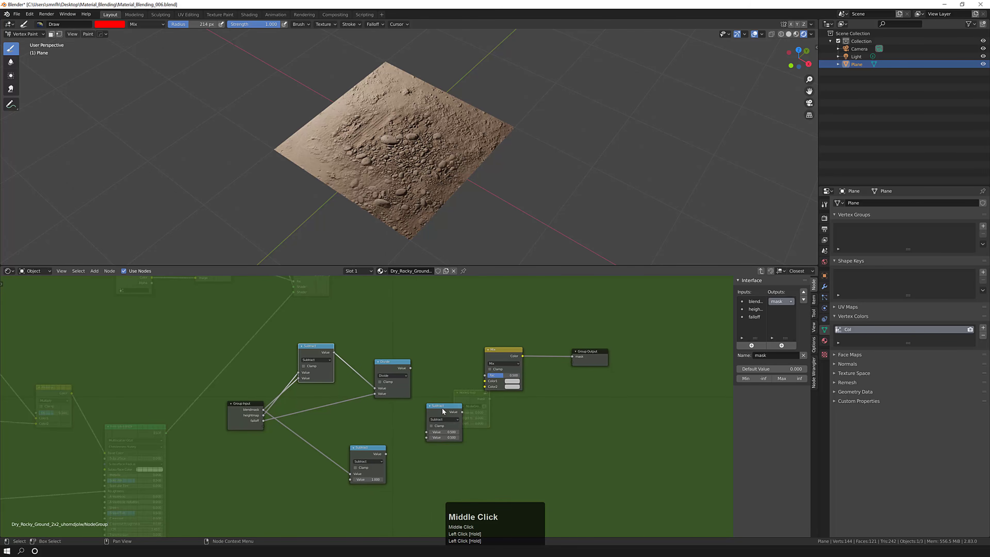
# Feed the Divide result and the lower Subtract result into the last Subtract node, and link its output to the Mix node's Color1
pyautogui.moveTo(443, 411); pyautogui.dragTo(455, 417)
pyautogui.moveTo(411, 368); pyautogui.dragTo(441, 444)
pyautogui.moveTo(442, 444); pyautogui.dragTo(462, 460, button='middle')
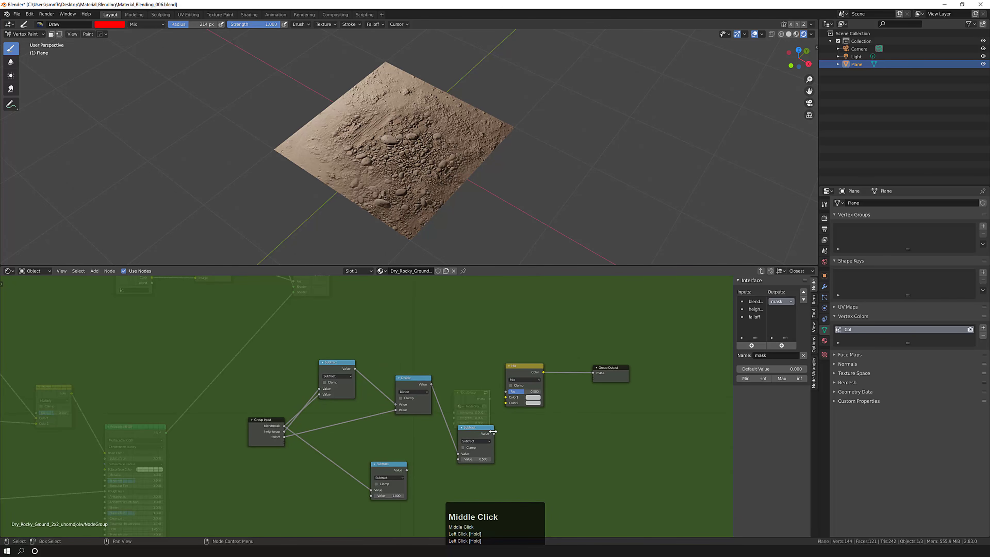
pyautogui.moveTo(493, 432); pyautogui.dragTo(506, 397)
pyautogui.moveTo(406, 471); pyautogui.dragTo(466, 430)
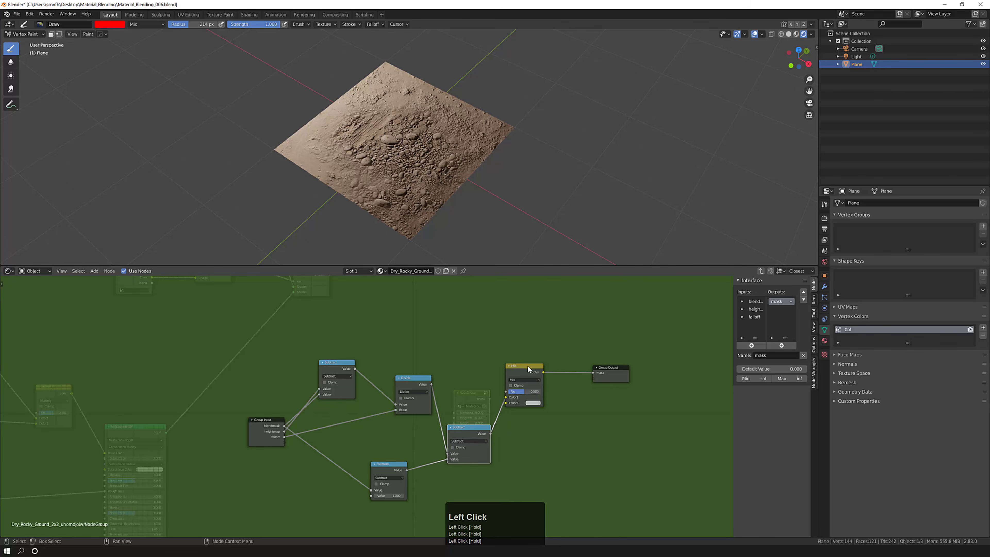
# Shift the Mix and Group Output nodes further along the chain and change the Mix node's blending mode to Add
pyautogui.moveTo(528, 367); pyautogui.dragTo(541, 370)
pyautogui.click(547, 405)
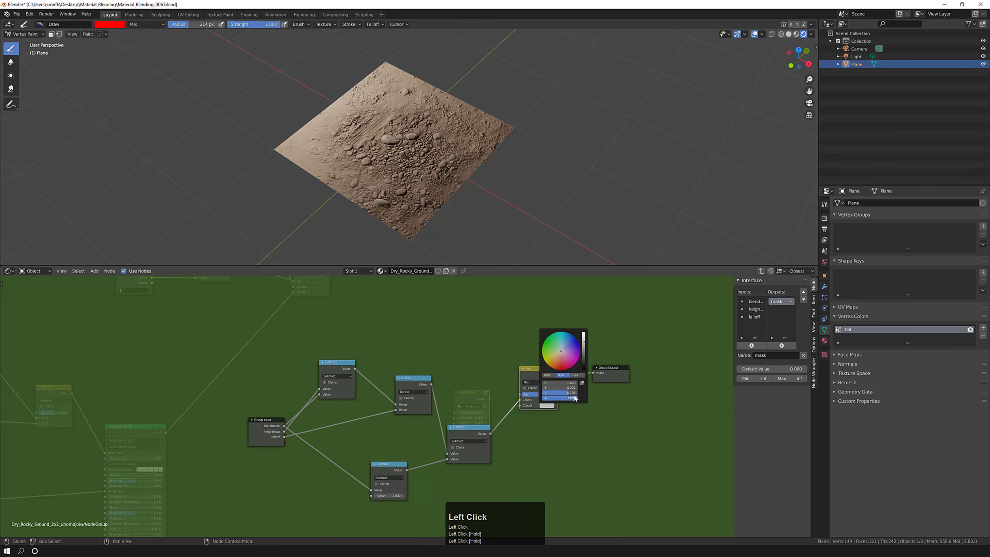
pyautogui.click(572, 395)
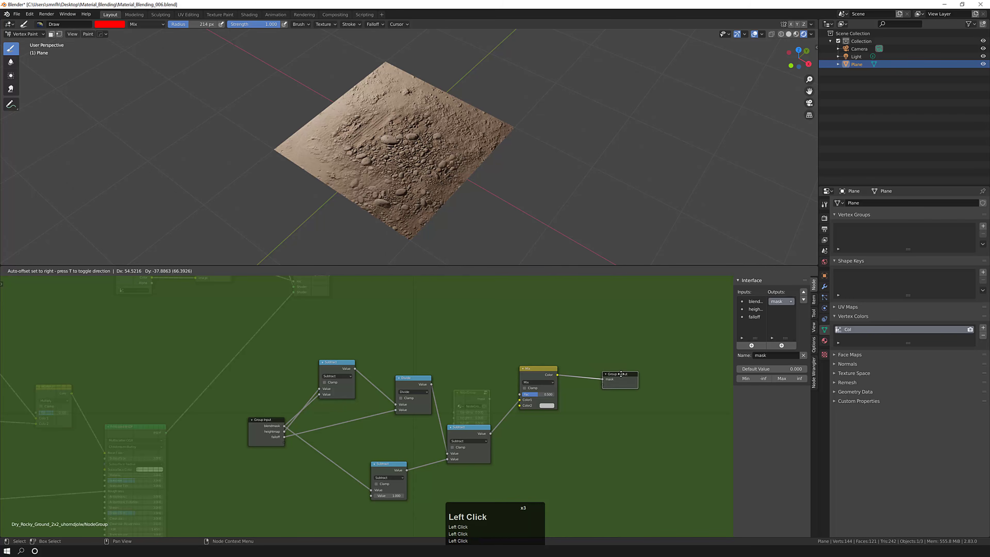
pyautogui.moveTo(506, 352); pyautogui.dragTo(540, 316, button='middle')
pyautogui.moveTo(591, 378); pyautogui.dragTo(584, 390, button='middle')
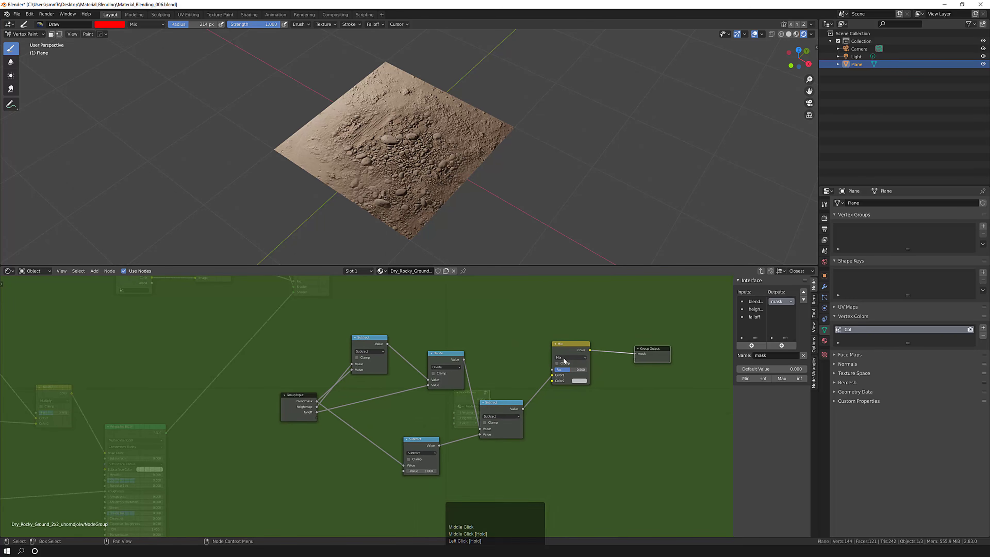
pyautogui.click(566, 357)
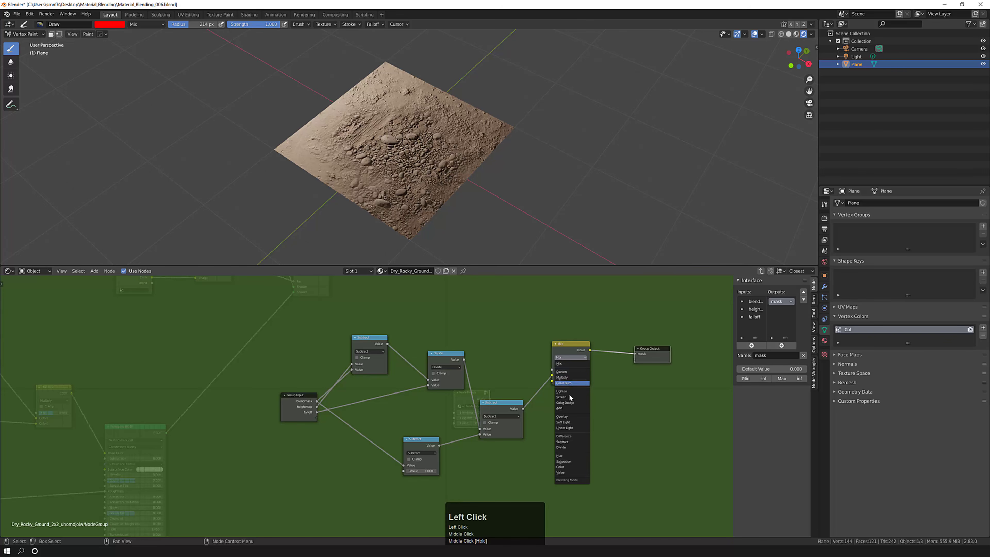
pyautogui.click(564, 408)
pyautogui.moveTo(578, 395); pyautogui.dragTo(592, 397, button='middle')
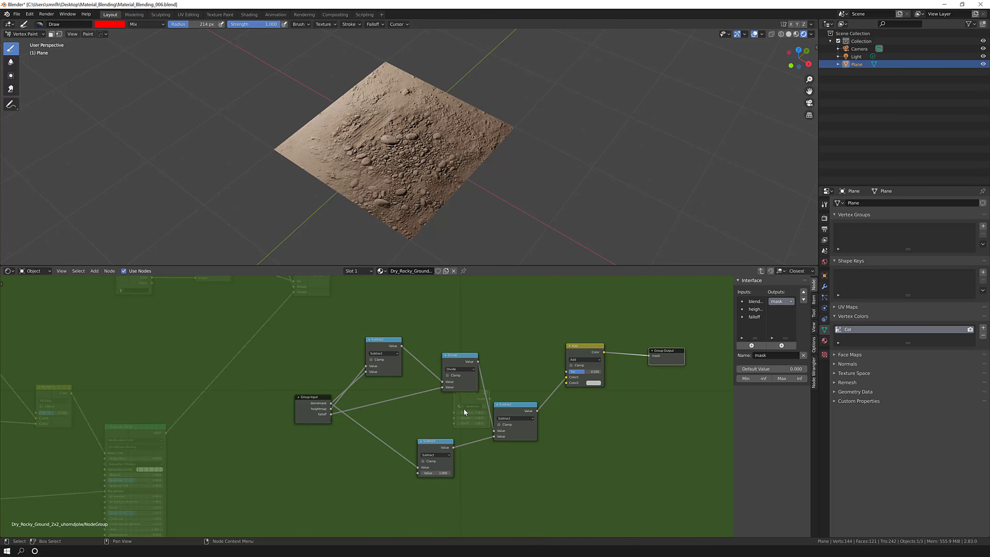
# Move the Group Input node slightly away from the math nodes and exit the node group to the main material tree
pyautogui.moveTo(433, 472); pyautogui.dragTo(456, 478, button='middle')
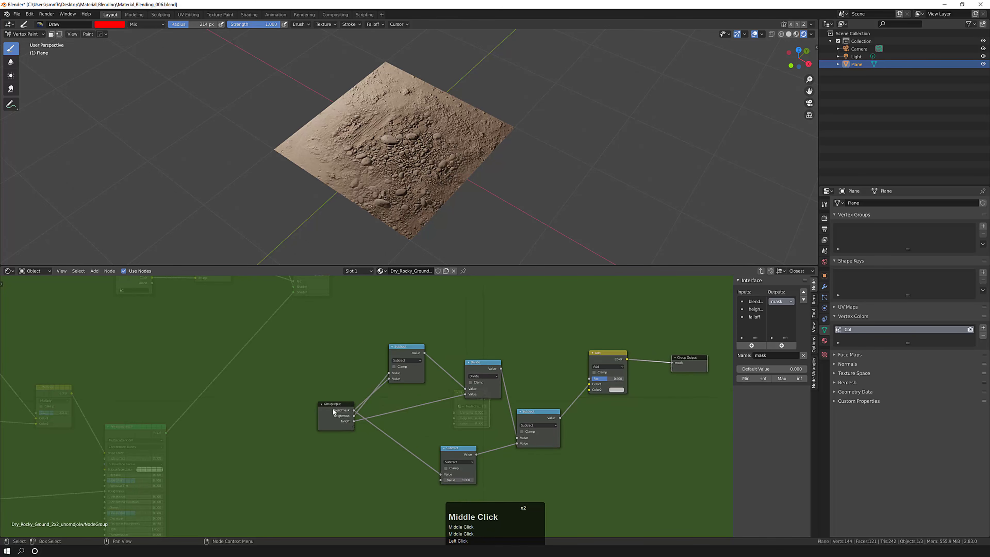
pyautogui.moveTo(332, 402); pyautogui.dragTo(323, 397)
pyautogui.moveTo(420, 413); pyautogui.dragTo(398, 418, button='middle')
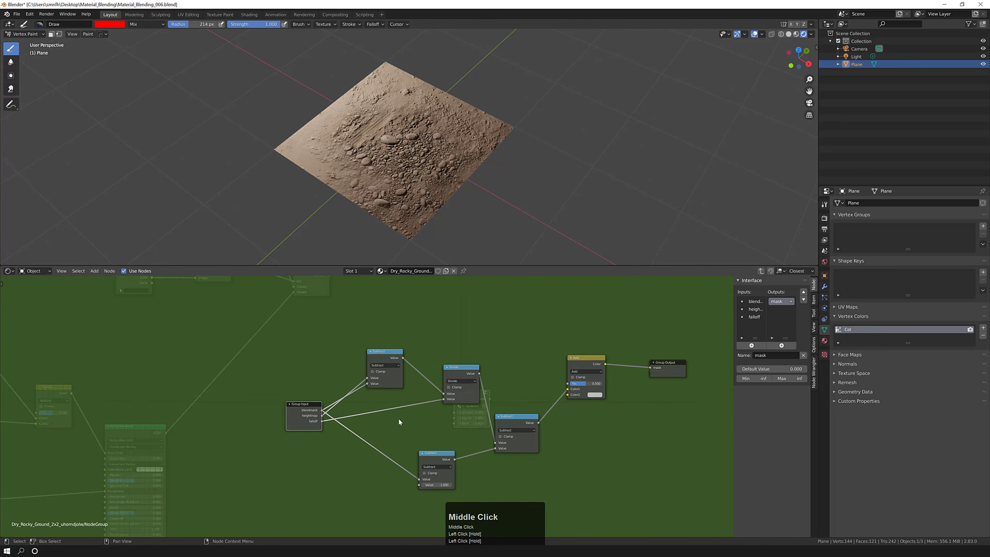
pyautogui.scroll(-3, 398, 415)
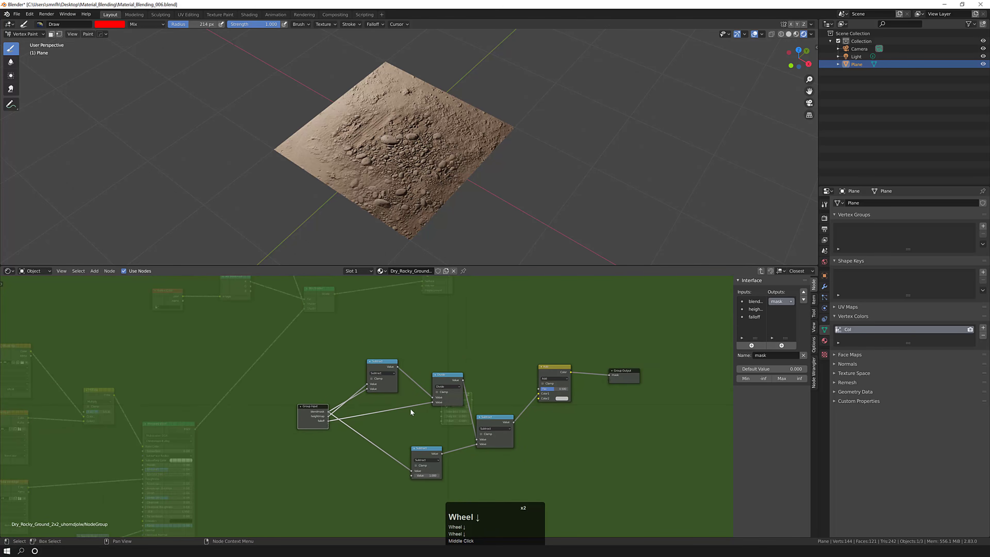
pyautogui.click(761, 270)
pyautogui.scroll(-2, 495, 399)
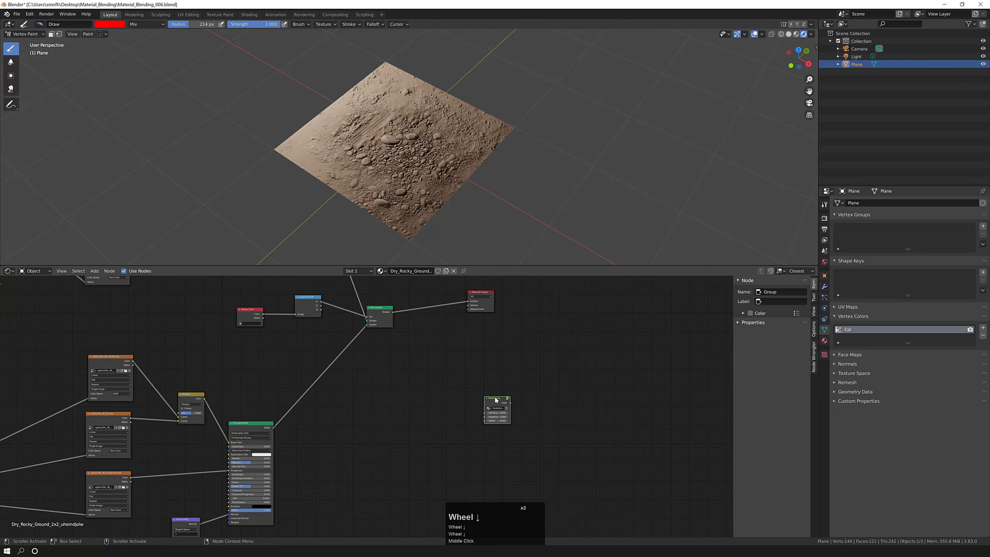
# Move the Mix Shader and Material Output nodes further downstream to make room for the node group
pyautogui.moveTo(496, 400); pyautogui.dragTo(455, 376)
pyautogui.scroll(7, 455, 376)
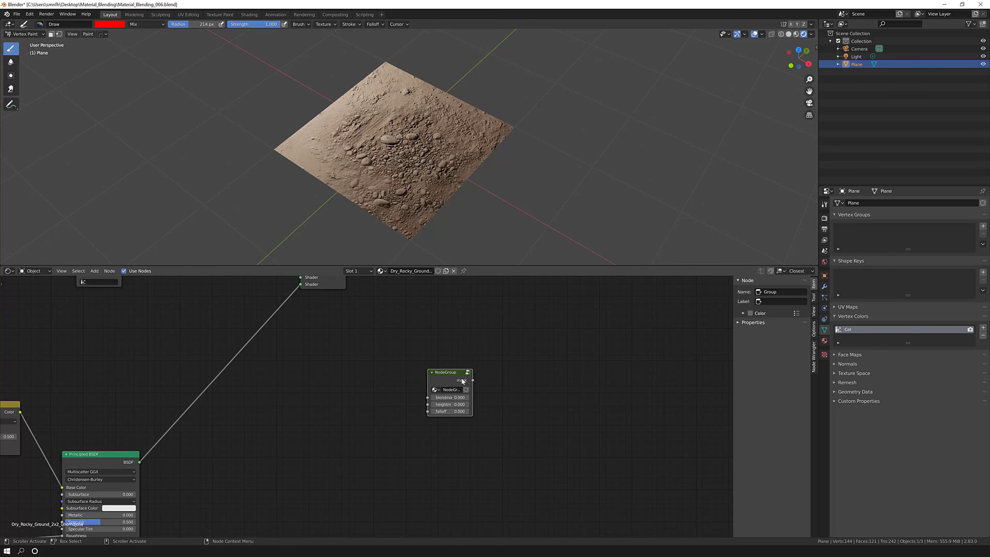
pyautogui.moveTo(501, 372); pyautogui.dragTo(513, 412, button='middle')
pyautogui.scroll(-4, 508, 414)
pyautogui.moveTo(475, 349); pyautogui.dragTo(506, 366, button='middle')
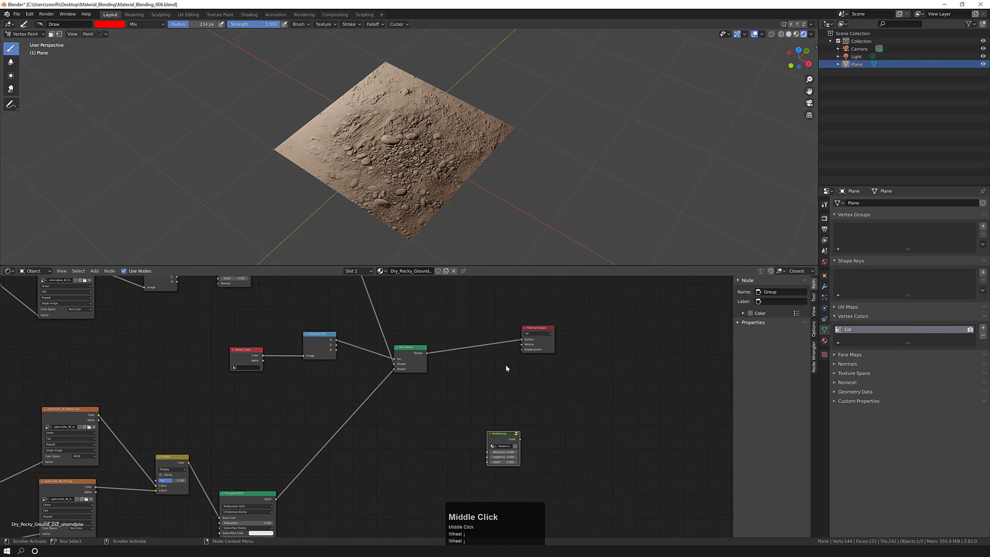
pyautogui.moveTo(539, 330); pyautogui.dragTo(669, 337)
pyautogui.moveTo(427, 347); pyautogui.dragTo(521, 347)
pyautogui.moveTo(501, 430); pyautogui.dragTo(561, 463, button='middle')
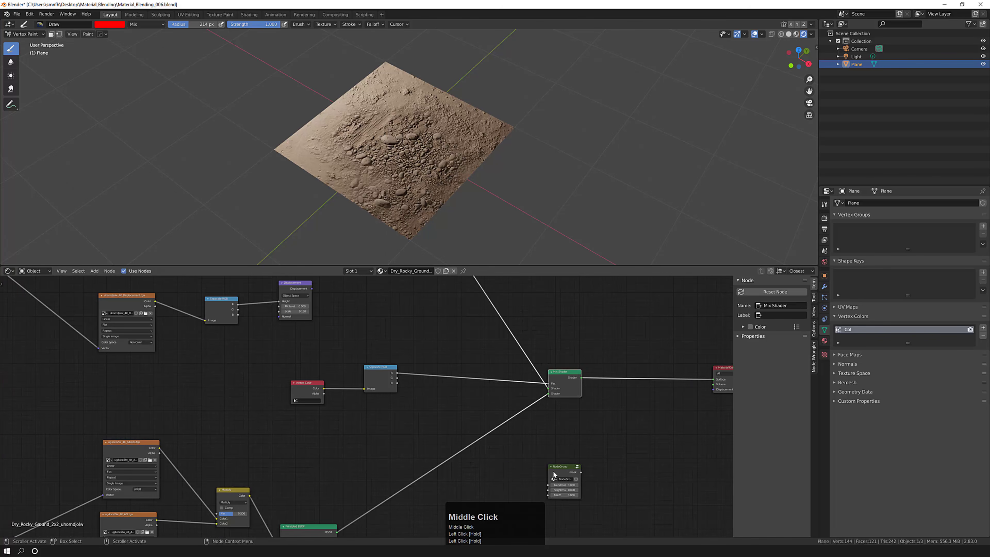
# Place the NodeGroup node between the vertex colour's Separate RGB and the Mix Shader, and widen it
pyautogui.click(562, 464)
pyautogui.moveTo(562, 463); pyautogui.dragTo(442, 327)
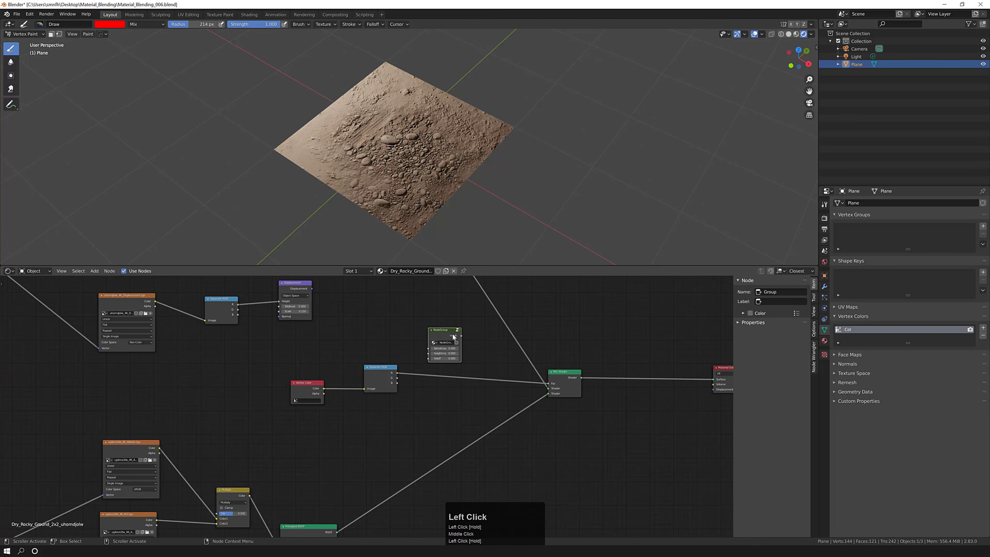
pyautogui.moveTo(511, 342); pyautogui.dragTo(510, 356, button='middle')
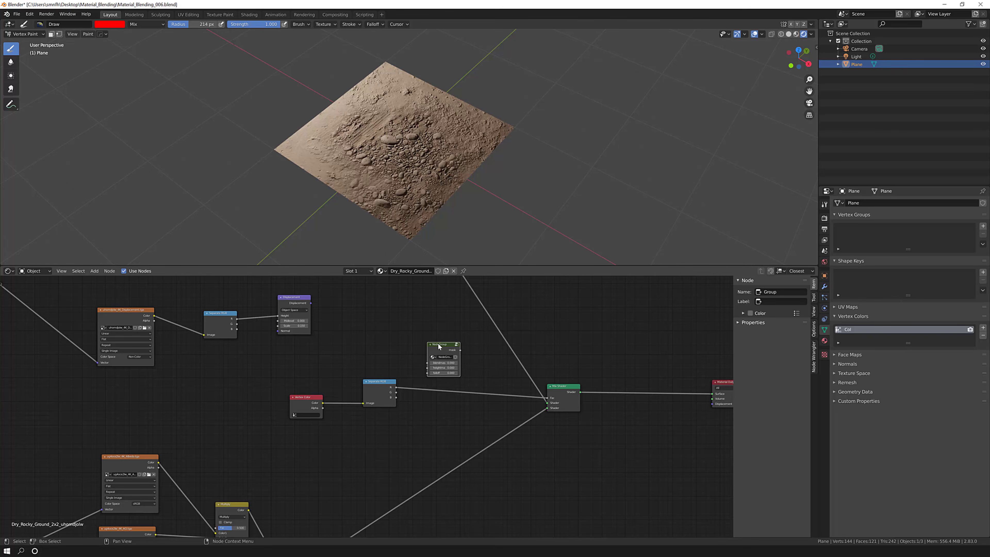
pyautogui.moveTo(439, 346); pyautogui.dragTo(446, 348)
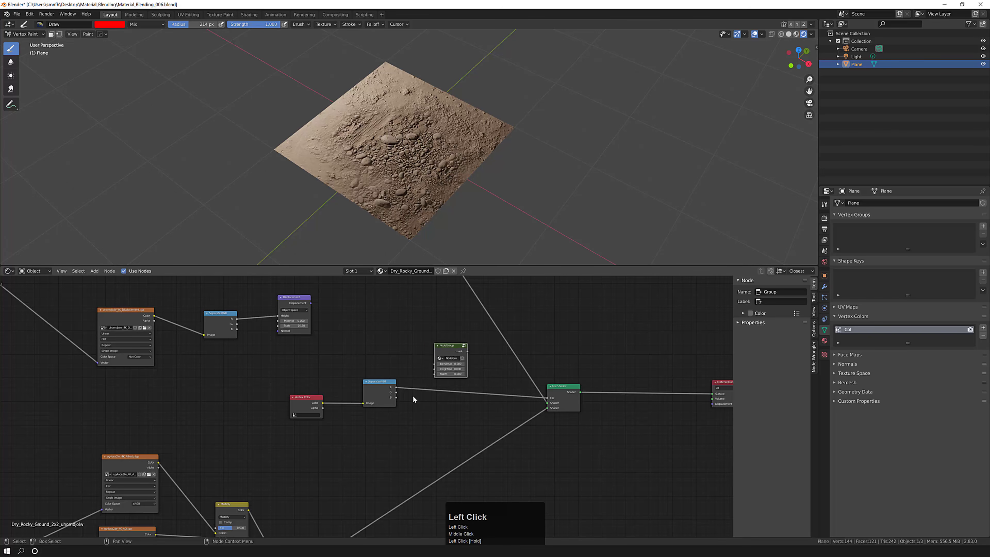
pyautogui.scroll(1, 407, 395)
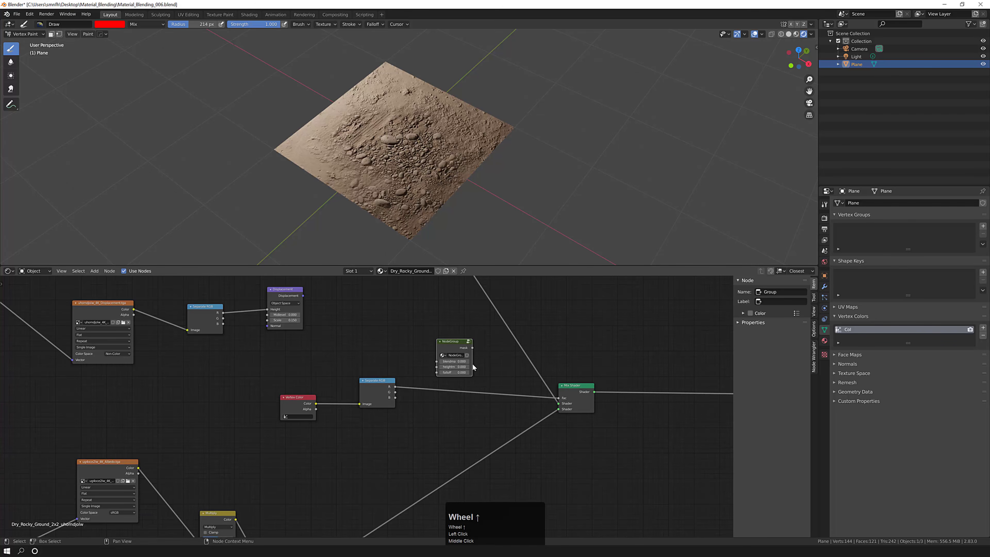
pyautogui.moveTo(473, 367); pyautogui.dragTo(484, 367)
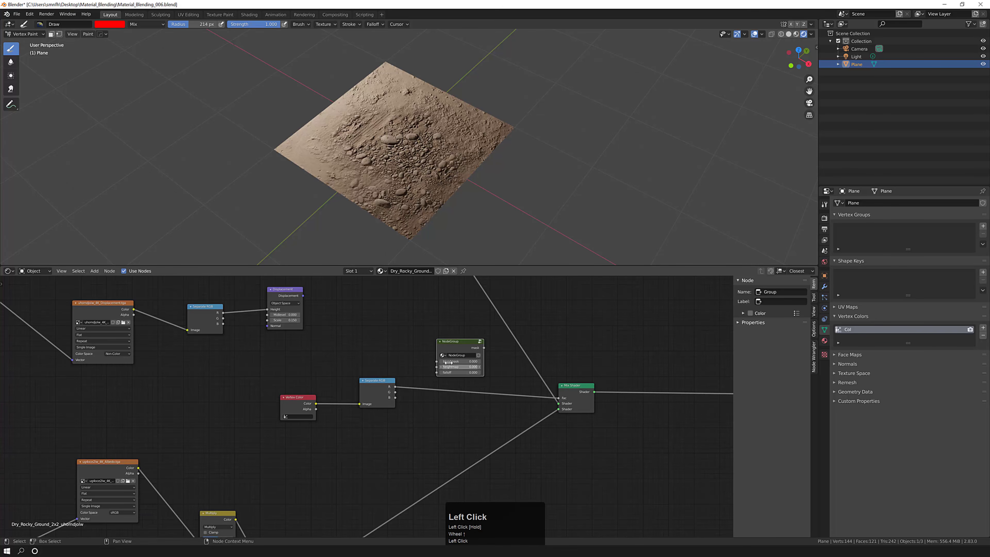
# Reroute the vertex colour's R channel from the Mix Shader's Fac to blendmask, and link the upper displacement texture's Color to heightmap
pyautogui.moveTo(395, 387); pyautogui.dragTo(436, 361)
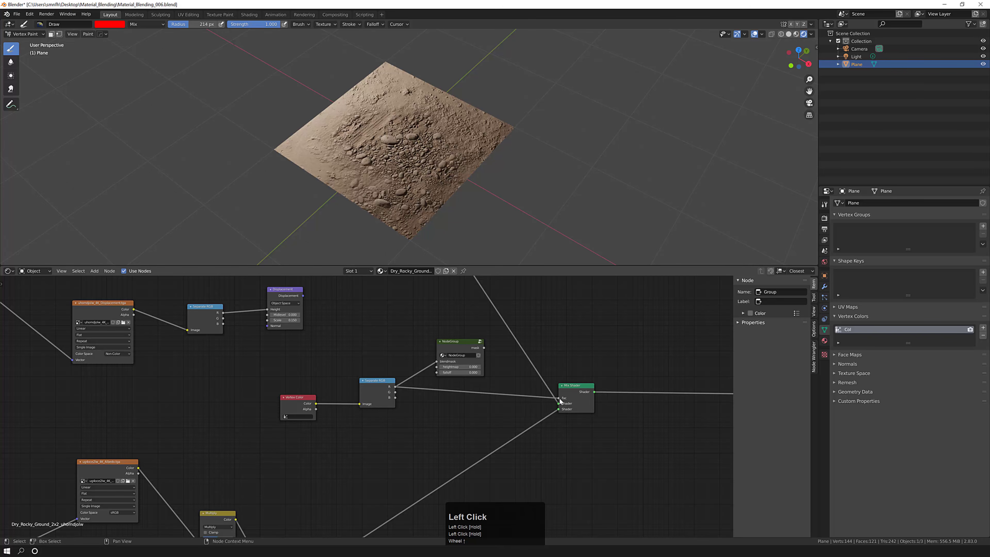
pyautogui.moveTo(560, 401); pyautogui.dragTo(401, 367)
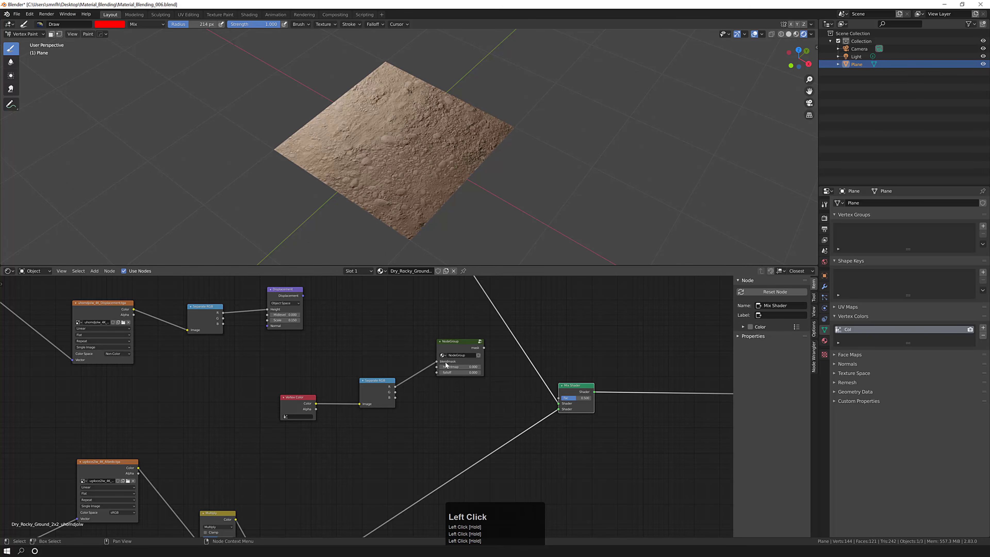
pyautogui.moveTo(148, 315); pyautogui.dragTo(155, 322, button='middle')
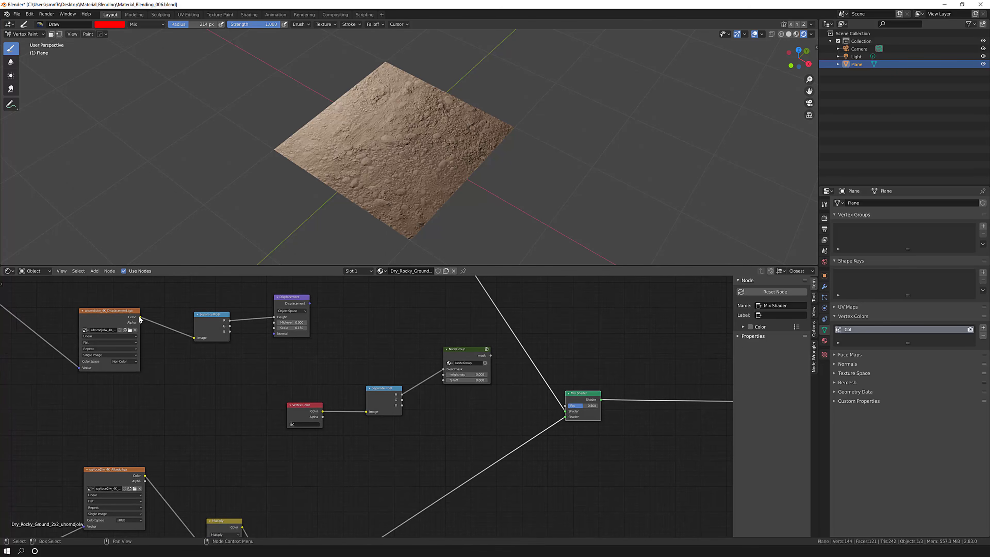
pyautogui.moveTo(140, 317); pyautogui.dragTo(335, 391)
pyautogui.moveTo(440, 378); pyautogui.dragTo(443, 375)
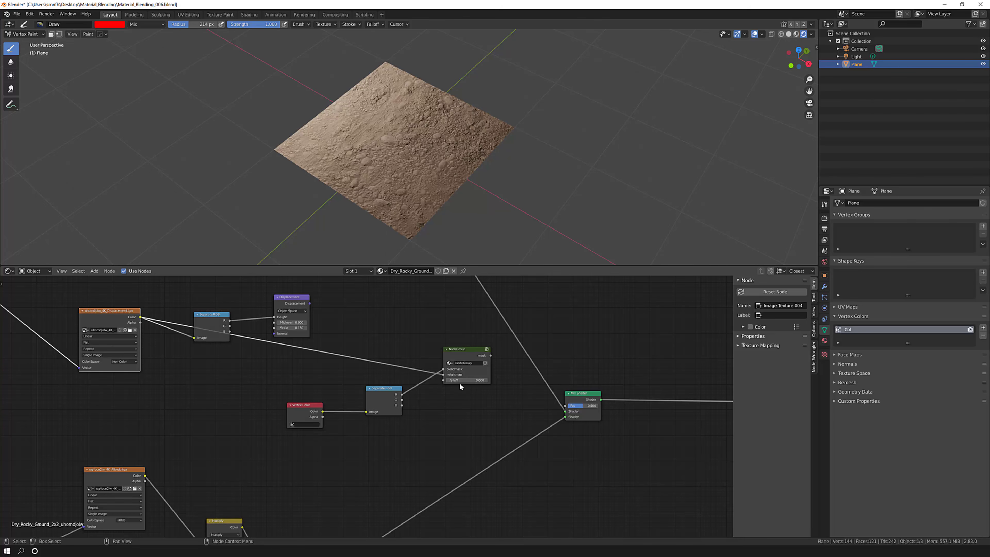
# Shift the Vertex Color, its Separate RGB and the NodeGroup away from the Mix Shader to free space after the mask output
pyautogui.moveTo(489, 360); pyautogui.dragTo(435, 380, button='middle')
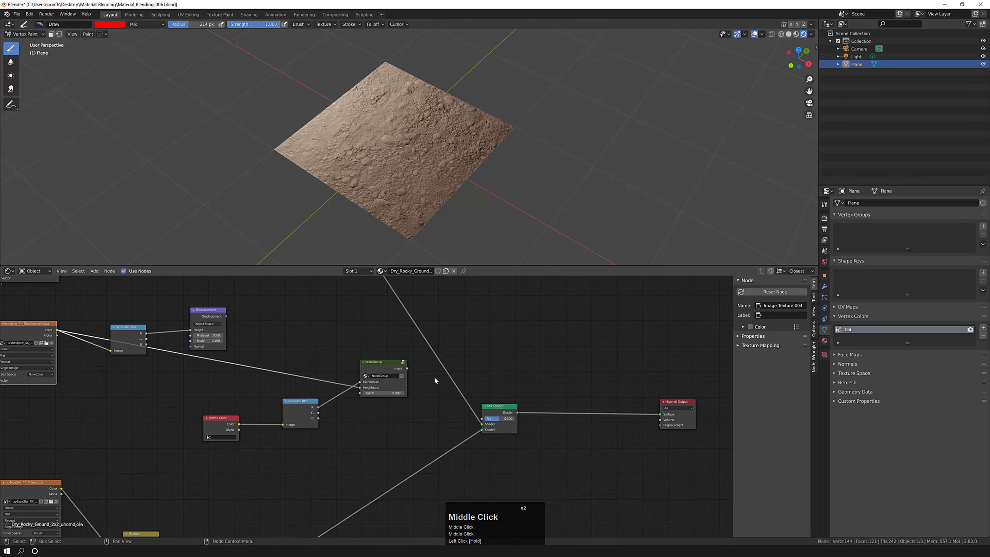
pyautogui.moveTo(221, 415); pyautogui.dragTo(196, 426)
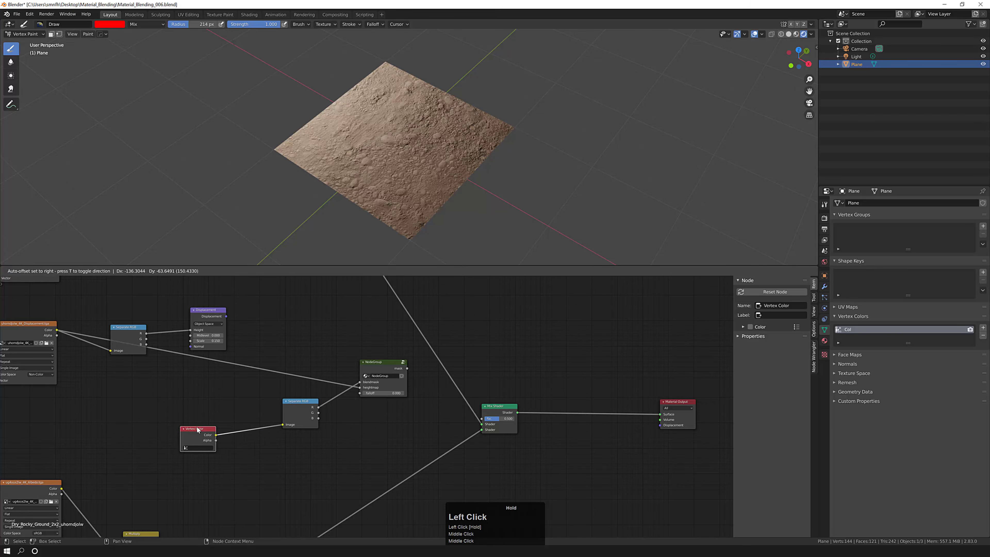
pyautogui.moveTo(301, 400); pyautogui.dragTo(277, 410)
pyautogui.moveTo(383, 361); pyautogui.dragTo(351, 363)
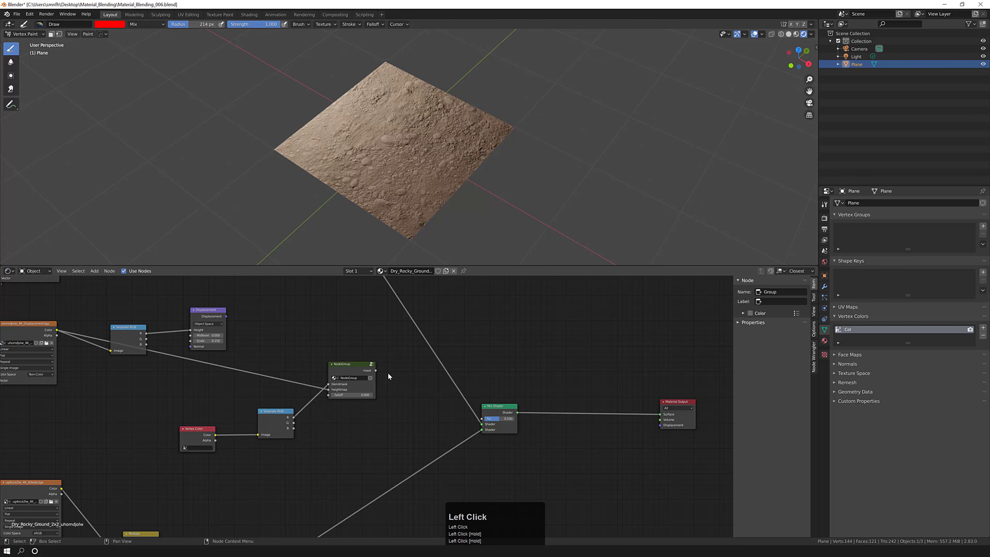
# Add a ColorRamp node to the material and place it in the free space above the Mix Shader
pyautogui.hotkey('shift', 'a')
pyautogui.click(395, 377)
pyautogui.write('ram')
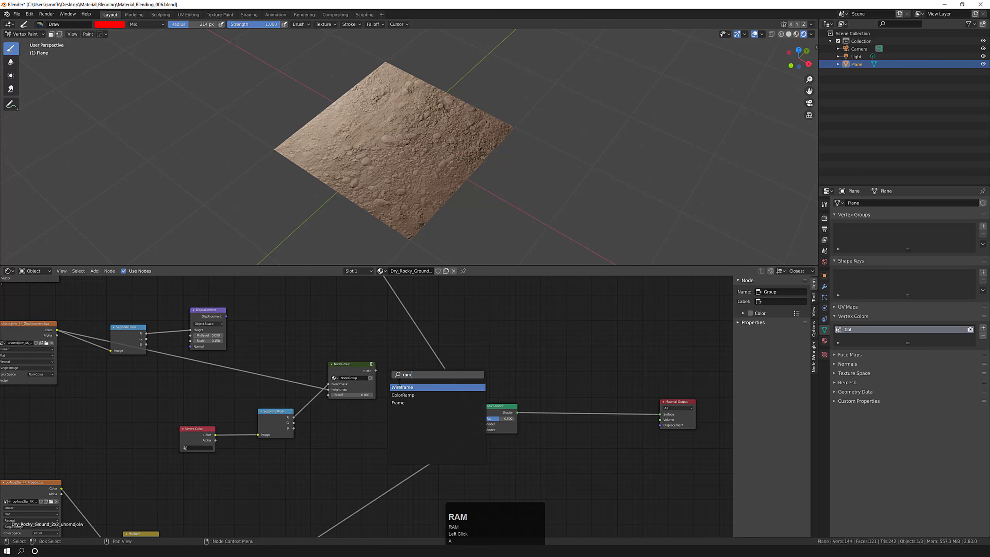
pyautogui.press('Down')
pyautogui.press('Return')
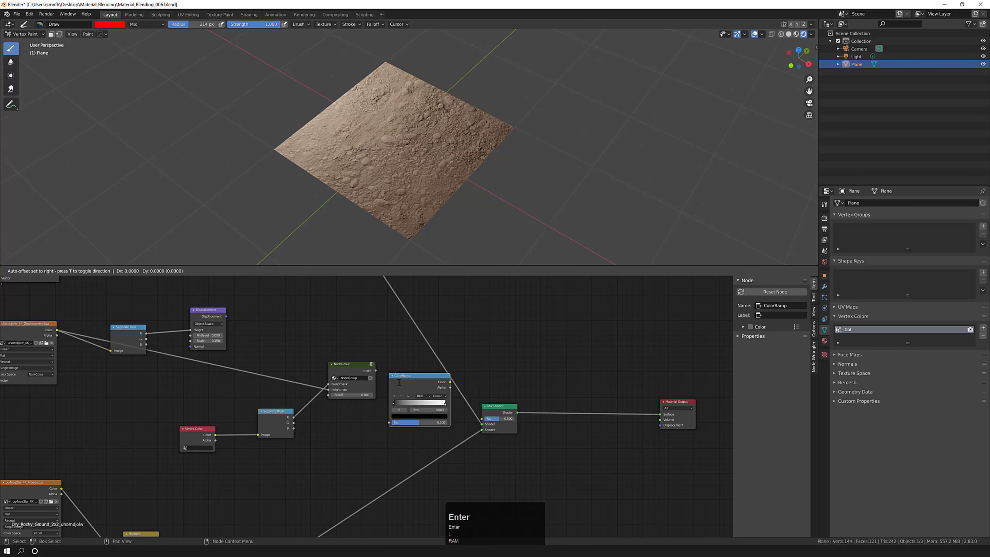
pyautogui.click(482, 323)
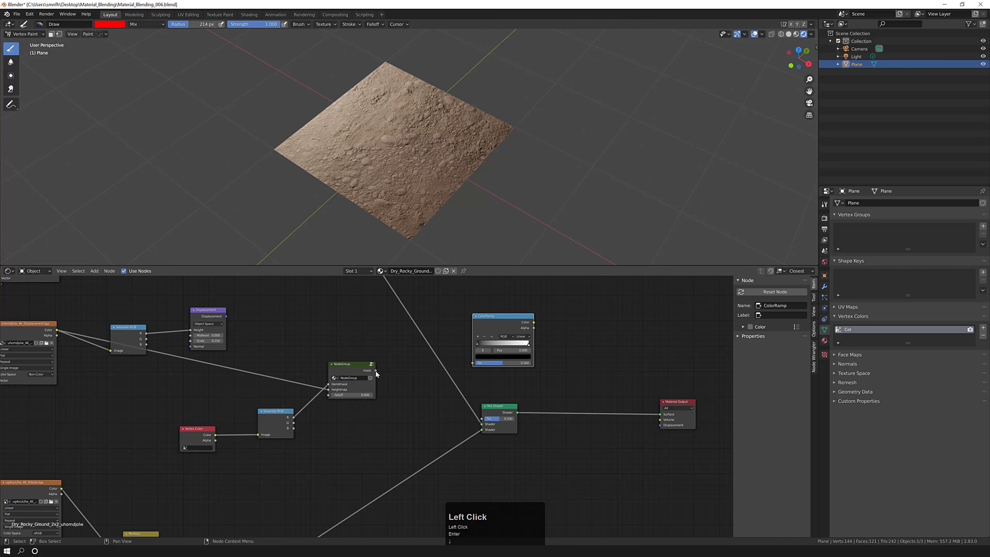
# Wire the NodeGroup's mask through the ColorRamp into the Mix Shader's Fac, placing the ramp right beside the NodeGroup
pyautogui.moveTo(375, 371); pyautogui.dragTo(472, 363)
pyautogui.moveTo(503, 315); pyautogui.dragTo(404, 346)
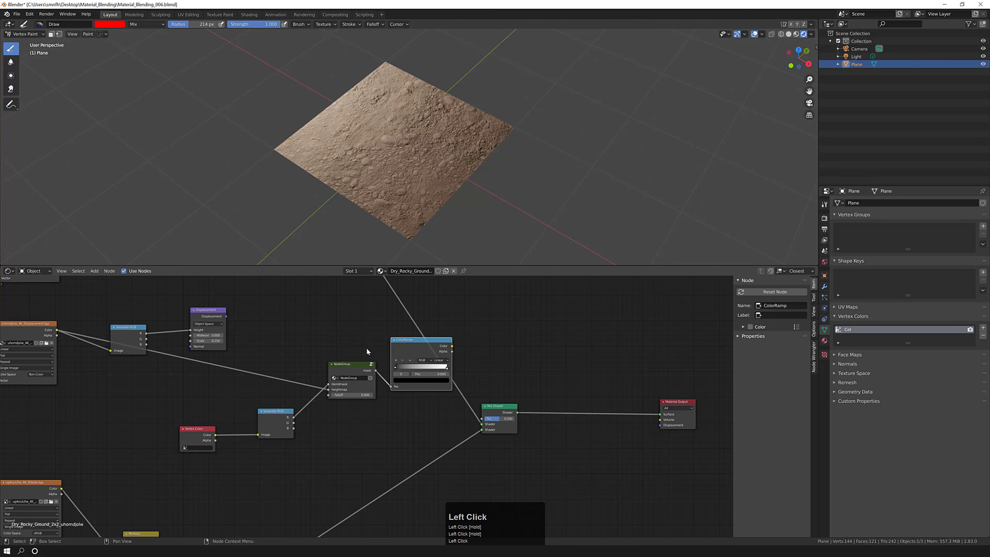
pyautogui.moveTo(367, 349); pyautogui.dragTo(353, 379, button='middle')
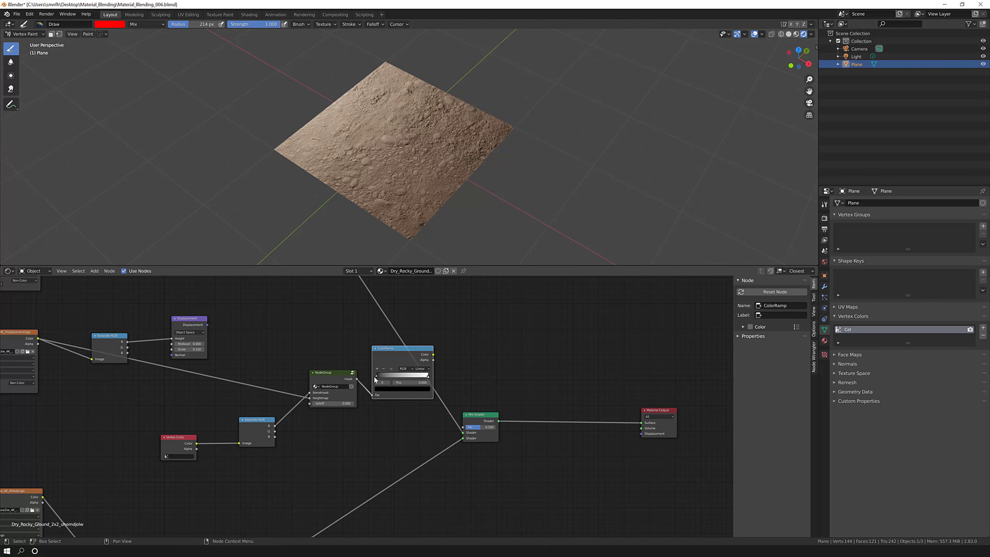
pyautogui.moveTo(434, 355); pyautogui.dragTo(450, 377)
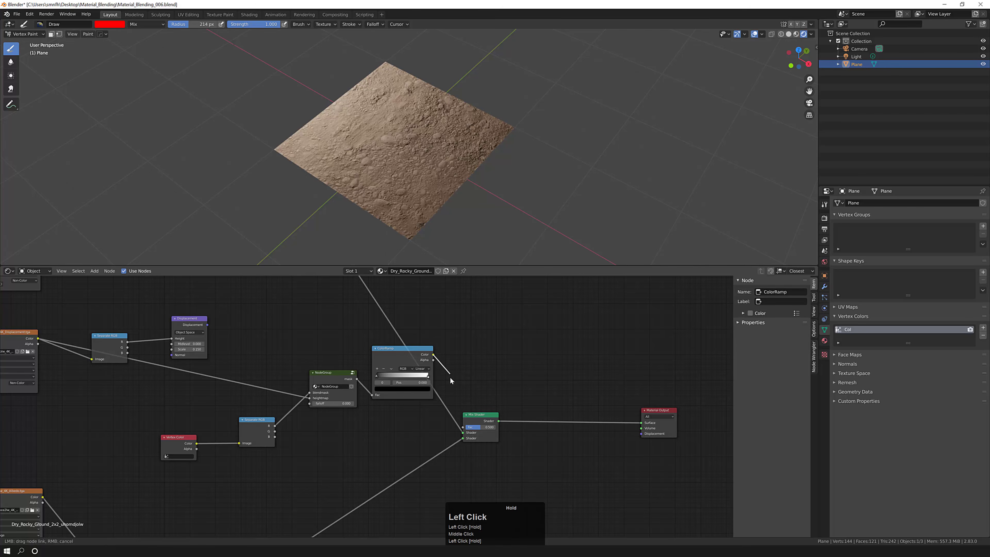
pyautogui.moveTo(449, 415); pyautogui.dragTo(463, 427)
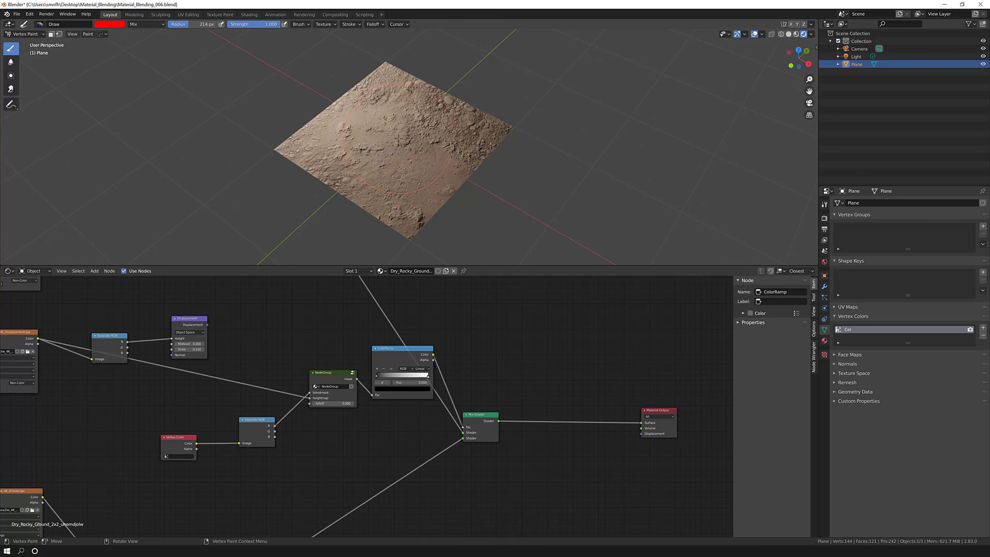
# Try changing the NodeGroup's Falloff to see its effect on the plane, and set it back to 0
pyautogui.scroll(2, 421, 142)
pyautogui.click(424, 149)
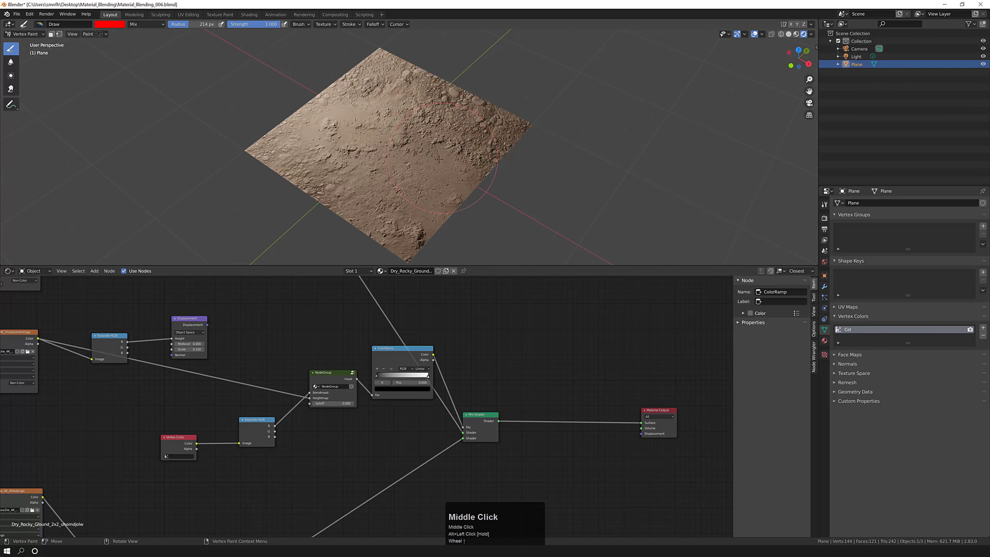
pyautogui.moveTo(424, 149); pyautogui.dragTo(433, 160, button='middle')
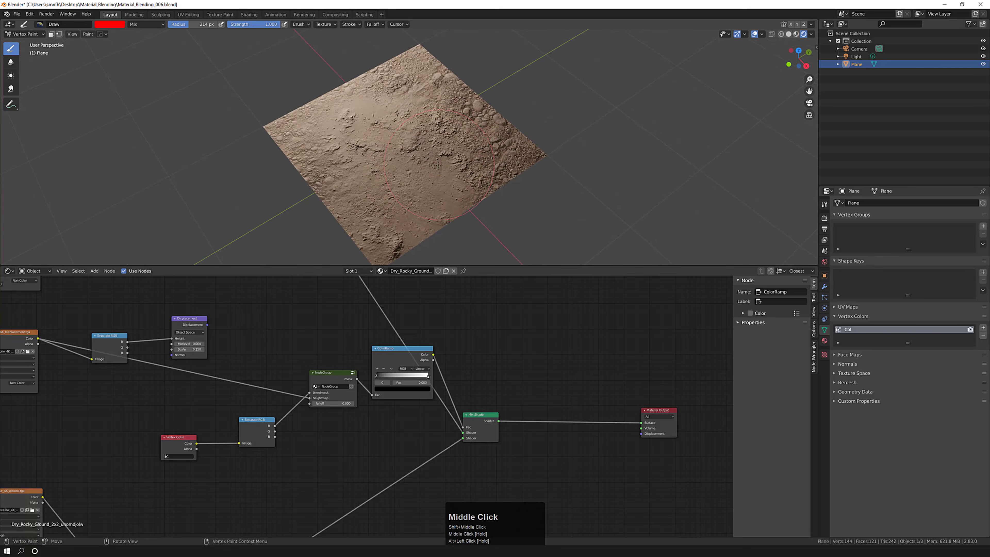
pyautogui.click(348, 403)
pyautogui.moveTo(348, 403)
pyautogui.mouseDown()
pyautogui.moveTo(323, 404)
pyautogui.moveTo(343, 404)
pyautogui.mouseUp()
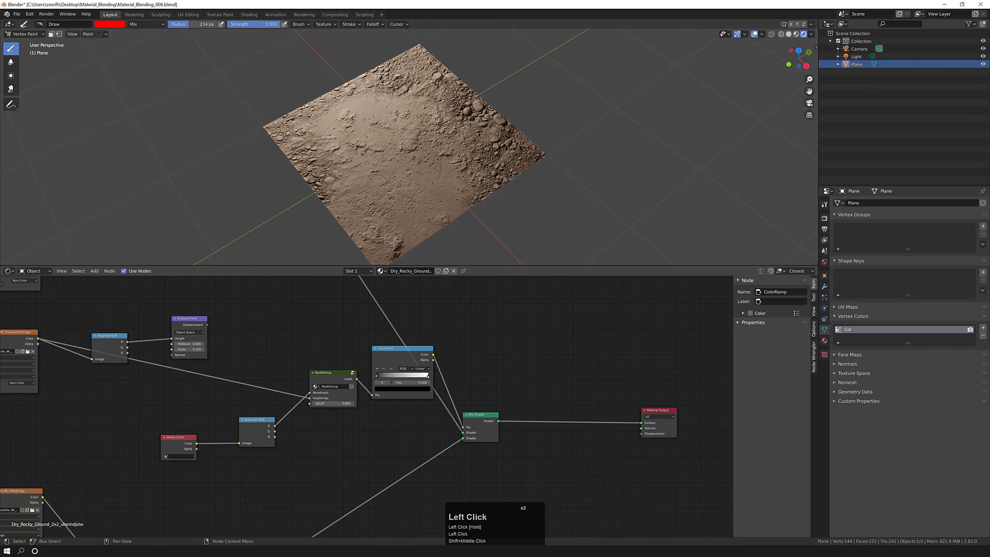
pyautogui.doubleClick(331, 403)
pyautogui.write('0')
pyautogui.press('KP_Enter')
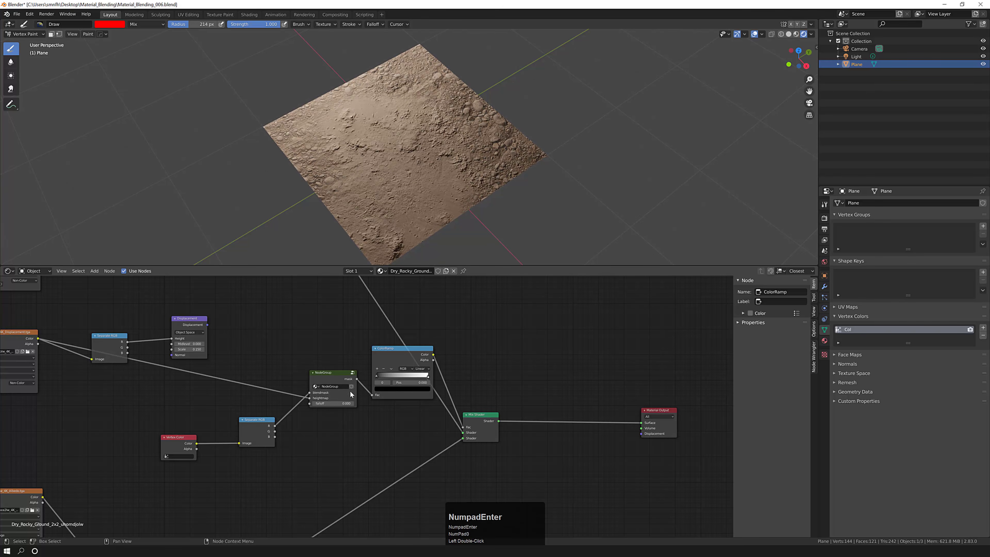
# Set the NodeGroup's Falloff to 0.1 and examine the blend between the two grounds up close
pyautogui.click(341, 403)
pyautogui.write('.1')
pyautogui.press('KP_Enter')
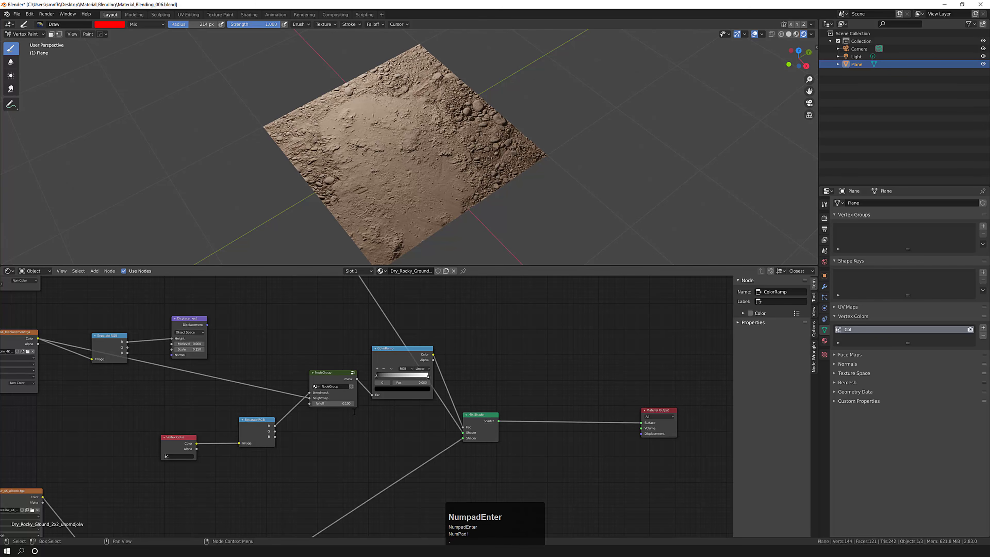
pyautogui.moveTo(406, 180); pyautogui.dragTo(429, 188, button='middle')
pyautogui.scroll(5, 431, 185)
pyautogui.scroll(-2, 432, 182)
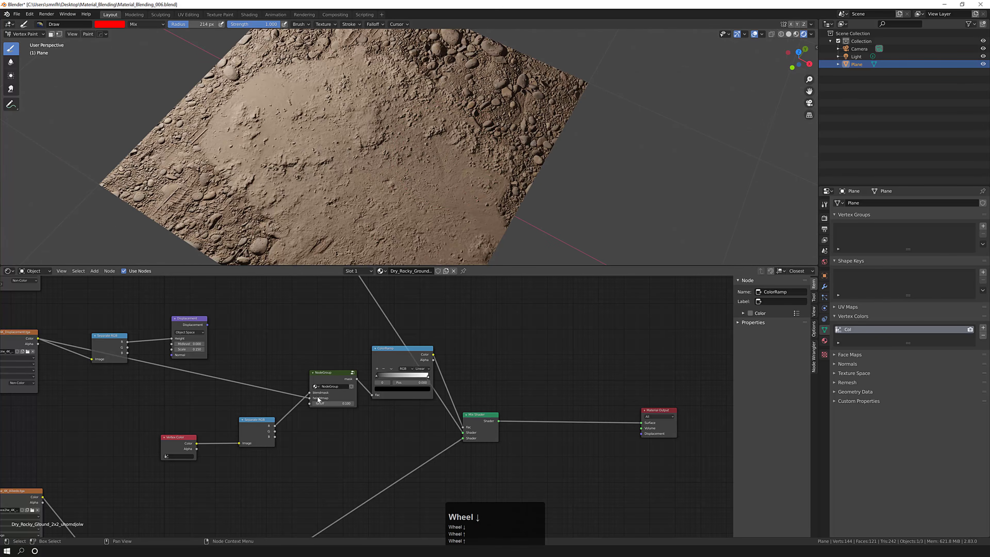
# Compare a softer and a sharper blend by setting the NodeGroup's Falloff to 0.7 and then to 0.05
pyautogui.click(345, 402)
pyautogui.write('.7')
pyautogui.press('KP_Enter')
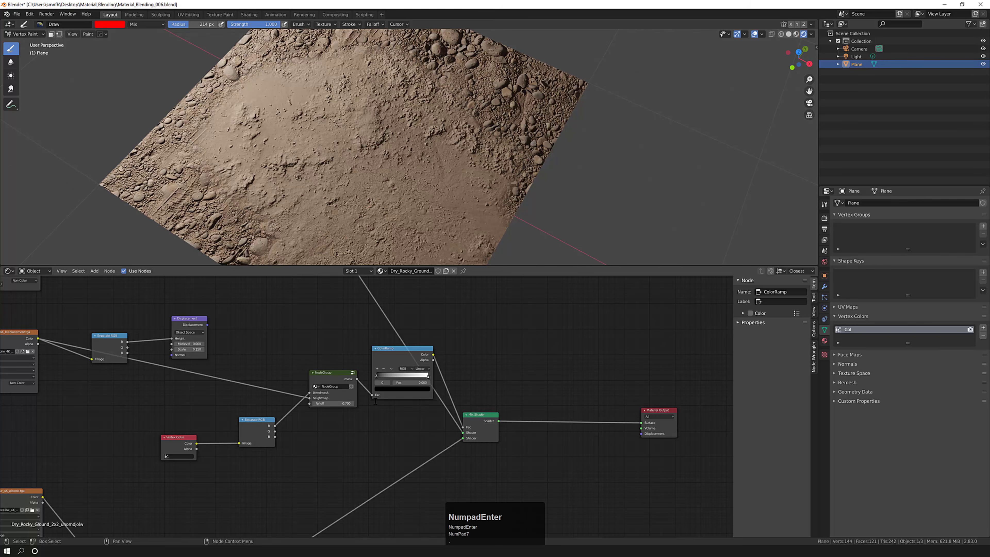
pyautogui.doubleClick(348, 404)
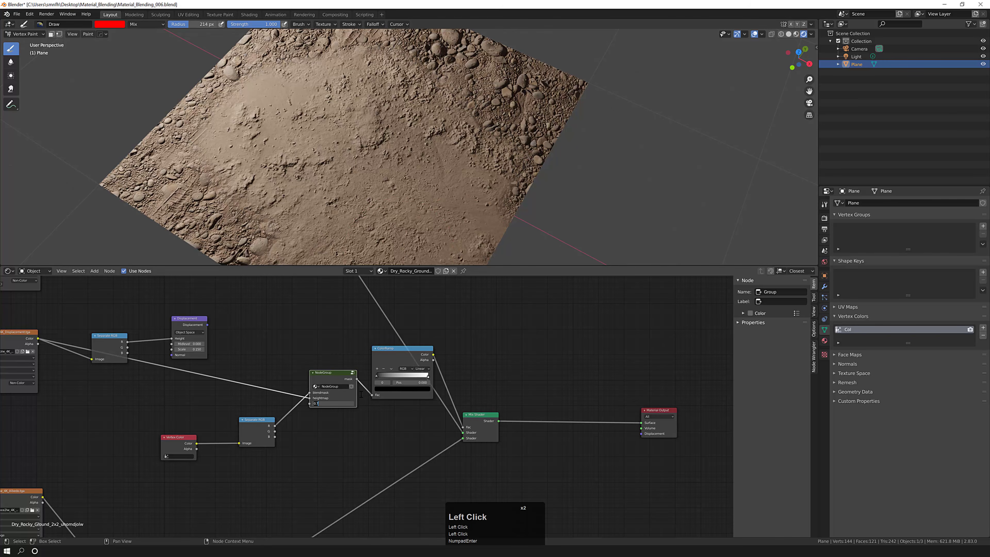
pyautogui.write('.05')
pyautogui.press('KP_Enter')
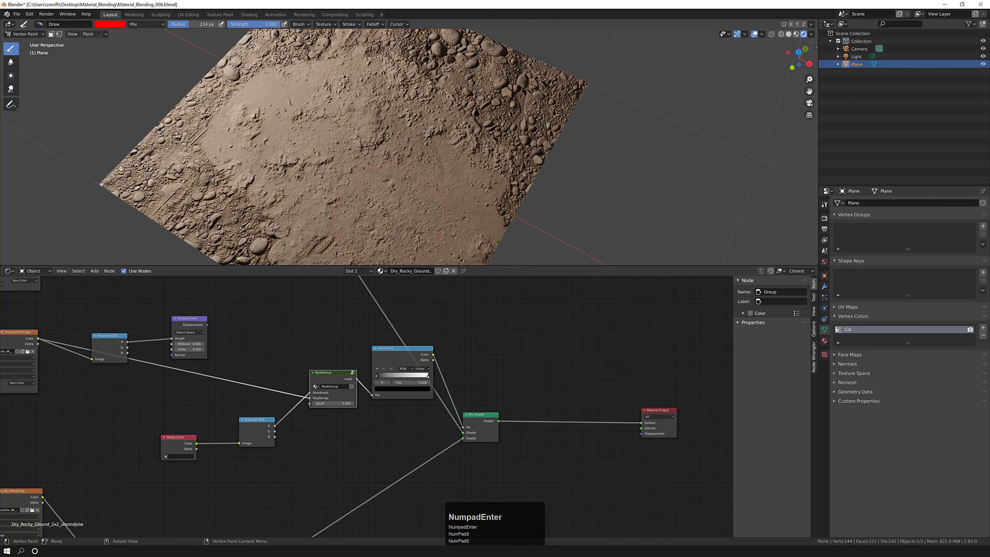
# Paint red vertex colour around the smooth central area of the plane to bring in the rocky ground
pyautogui.moveTo(435, 159); pyautogui.dragTo(408, 187, button='middle')
pyautogui.scroll(-2, 422, 156)
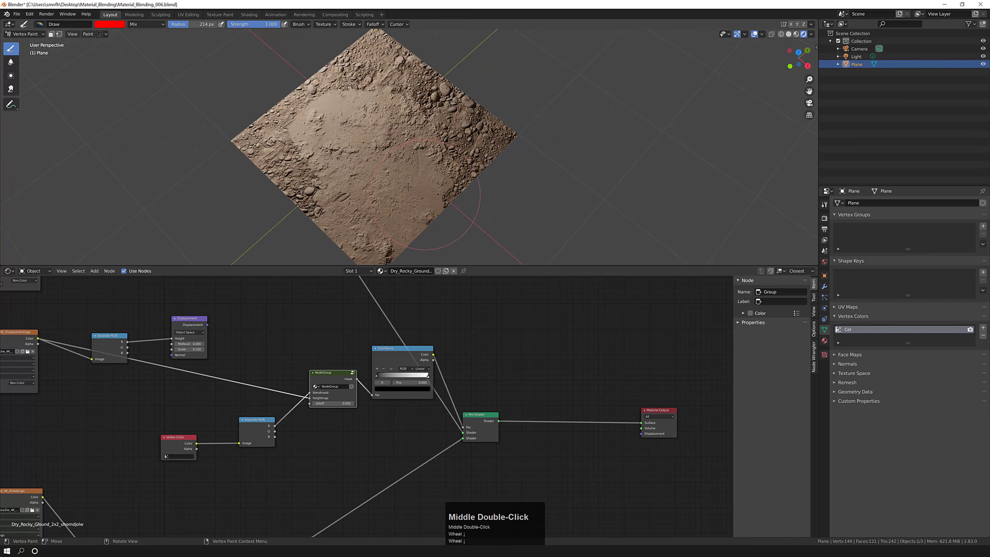
pyautogui.moveTo(353, 124); pyautogui.dragTo(417, 127)
pyautogui.click(338, 117)
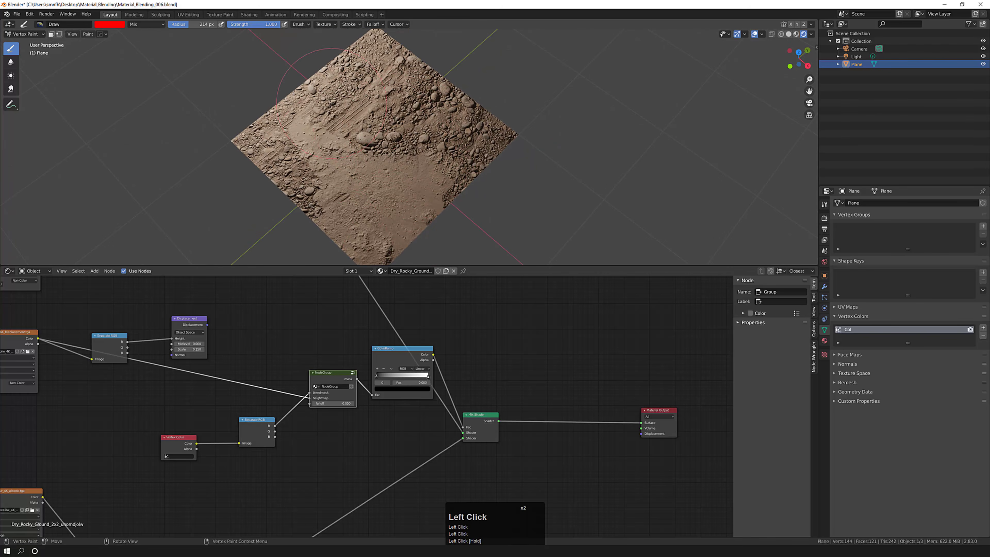
pyautogui.click(323, 126)
pyautogui.click(329, 147)
pyautogui.click(335, 174)
pyautogui.click(349, 193)
pyautogui.click(372, 198)
pyautogui.click(434, 179)
pyautogui.click(410, 197)
# Paint the brush's secondary colour over the middle of the plane to bring back the smooth ground
pyautogui.keyDown('ctrl'); pyautogui.click(412, 173); pyautogui.keyUp('ctrl')
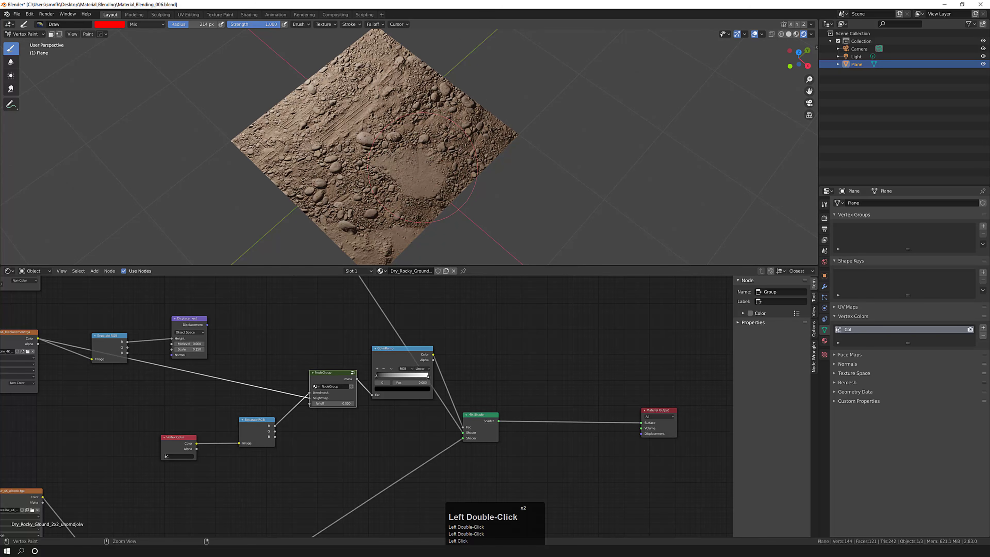
pyautogui.keyDown('ctrl'); pyautogui.click(432, 114); pyautogui.keyUp('ctrl')
pyautogui.keyDown('ctrl'); pyautogui.click(384, 130); pyautogui.keyUp('ctrl')
pyautogui.keyDown('ctrl'); pyautogui.click(357, 185); pyautogui.keyUp('ctrl')
pyautogui.keyDown('ctrl'); pyautogui.click(388, 219); pyautogui.keyUp('ctrl')
pyautogui.keyDown('ctrl'); pyautogui.click(452, 175); pyautogui.keyUp('ctrl')
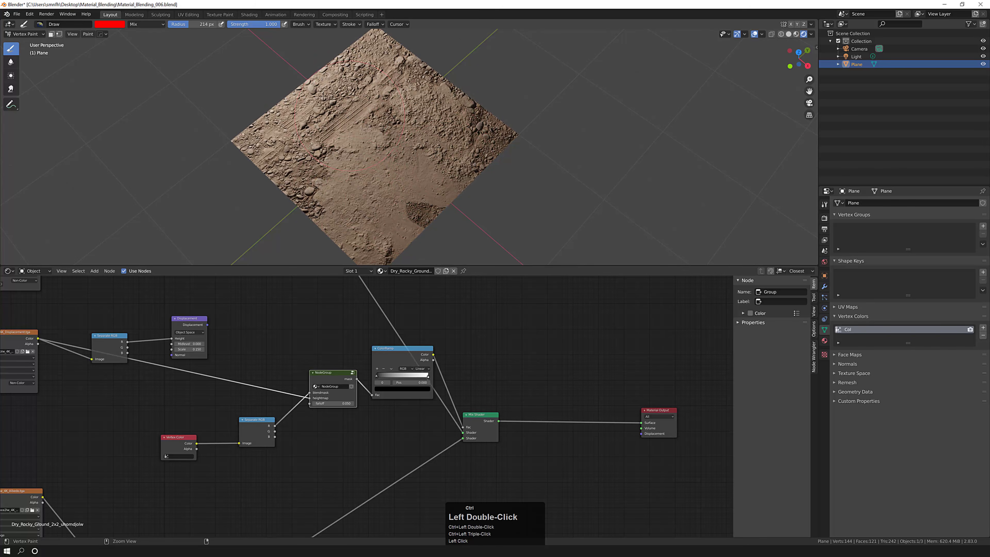
# Lower the brush strength to 0.558 and dab red onto the plane just beside its centre
pyautogui.moveTo(262, 24); pyautogui.dragTo(238, 24)
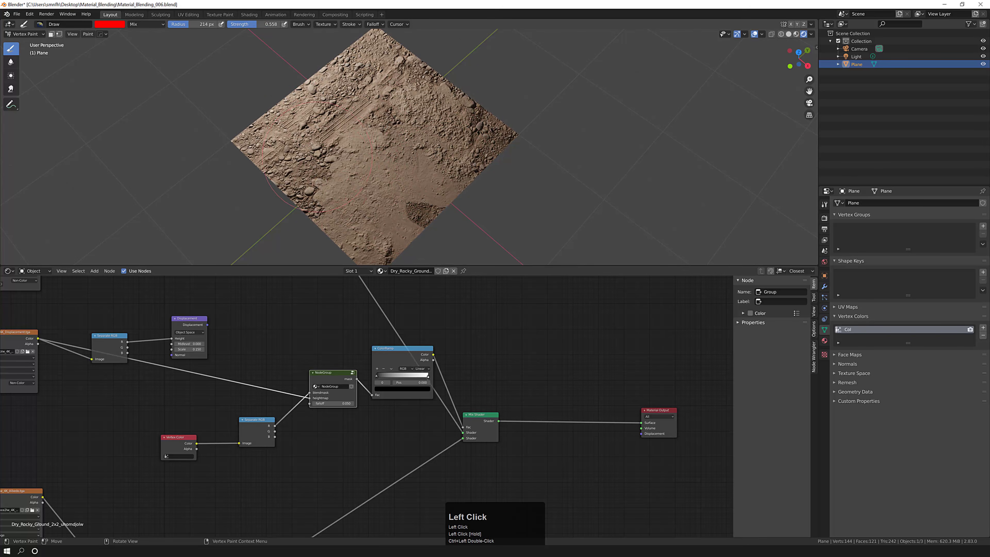
pyautogui.click(326, 150)
pyautogui.click(360, 136)
# Paint the secondary colour across the plane's middle and out toward its edges to spread the smooth ground
pyautogui.keyDown('ctrl'); pyautogui.click(374, 124); pyautogui.keyUp('ctrl')
pyautogui.keyDown('ctrl'); pyautogui.click(363, 112); pyautogui.keyUp('ctrl')
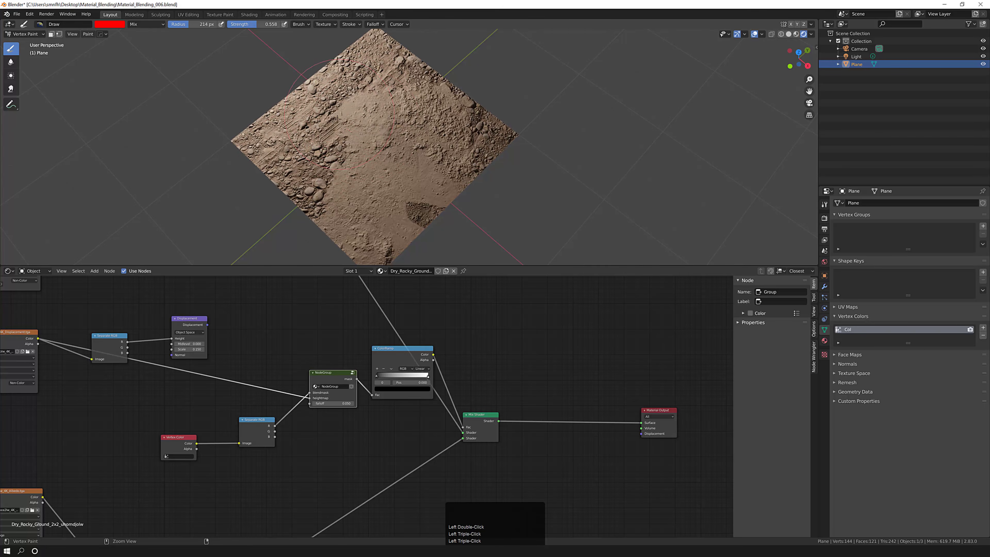
pyautogui.keyDown('ctrl'); pyautogui.click(340, 117); pyautogui.keyUp('ctrl')
pyautogui.keyDown('ctrl'); pyautogui.click(321, 167); pyautogui.keyUp('ctrl')
pyautogui.keyDown('ctrl'); pyautogui.click(309, 169); pyautogui.keyUp('ctrl')
pyautogui.keyDown('ctrl'); pyautogui.click(405, 209); pyautogui.keyUp('ctrl')
pyautogui.keyDown('ctrl'); pyautogui.click(454, 168); pyautogui.keyUp('ctrl')
pyautogui.keyDown('ctrl'); pyautogui.click(450, 133); pyautogui.keyUp('ctrl')
pyautogui.keyDown('ctrl'); pyautogui.click(398, 104); pyautogui.keyUp('ctrl')
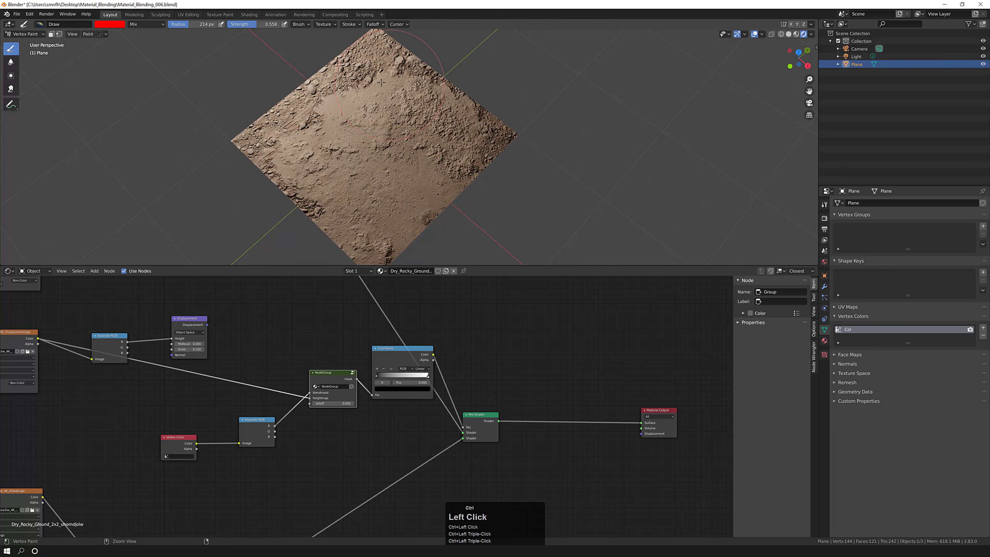
pyautogui.keyDown('ctrl'); pyautogui.click(347, 107); pyautogui.keyUp('ctrl')
pyautogui.keyDown('ctrl'); pyautogui.click(310, 132); pyautogui.keyUp('ctrl')
pyautogui.keyDown('ctrl'); pyautogui.click(287, 164); pyautogui.keyUp('ctrl')
pyautogui.keyDown('ctrl'); pyautogui.click(309, 204); pyautogui.keyUp('ctrl')
pyautogui.keyDown('ctrl'); pyautogui.click(479, 146); pyautogui.keyUp('ctrl')
pyautogui.keyDown('ctrl'); pyautogui.click(458, 104); pyautogui.keyUp('ctrl')
# Dab red vertex colour at the centre of the plane to form a patch of stones
pyautogui.scroll(-2, 436, 156)
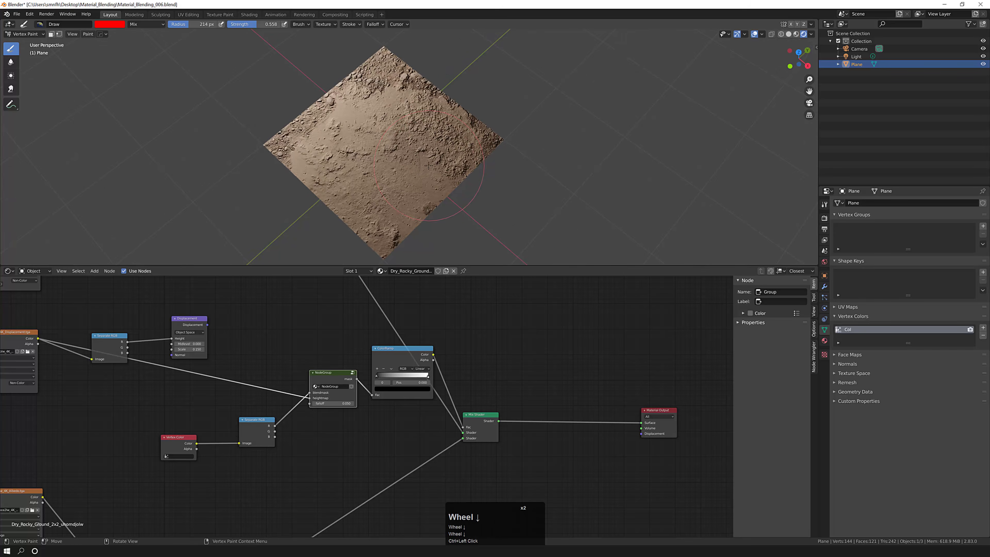
pyautogui.moveTo(421, 184)
pyautogui.mouseDown(button='middle')
pyautogui.moveTo(434, 191)
pyautogui.moveTo(400, 153)
pyautogui.mouseUp(button='middle')
pyautogui.scroll(2, 423, 176)
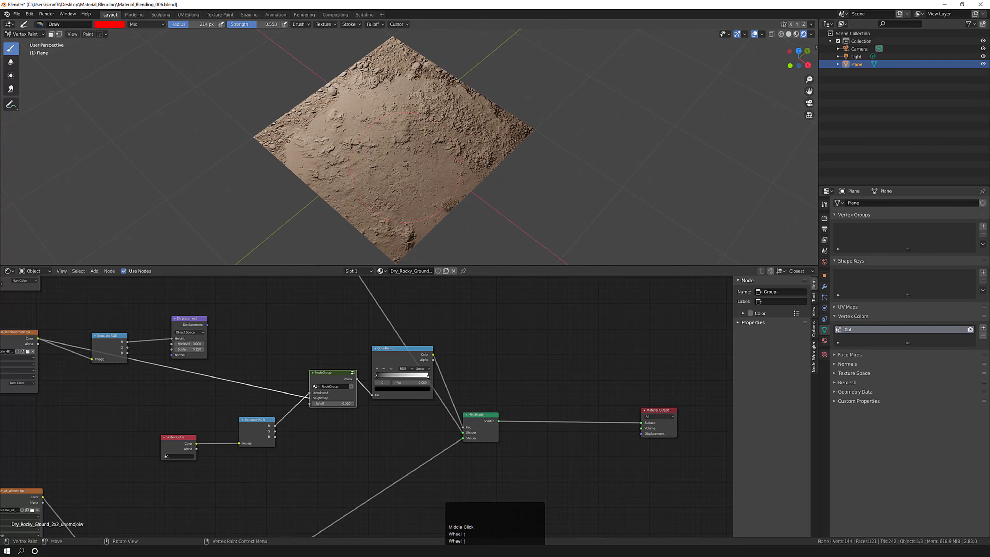
pyautogui.click(391, 138)
pyautogui.click(391, 139)
pyautogui.click(397, 142)
pyautogui.click(403, 146)
pyautogui.click(410, 150)
pyautogui.click(419, 146)
pyautogui.click(422, 137)
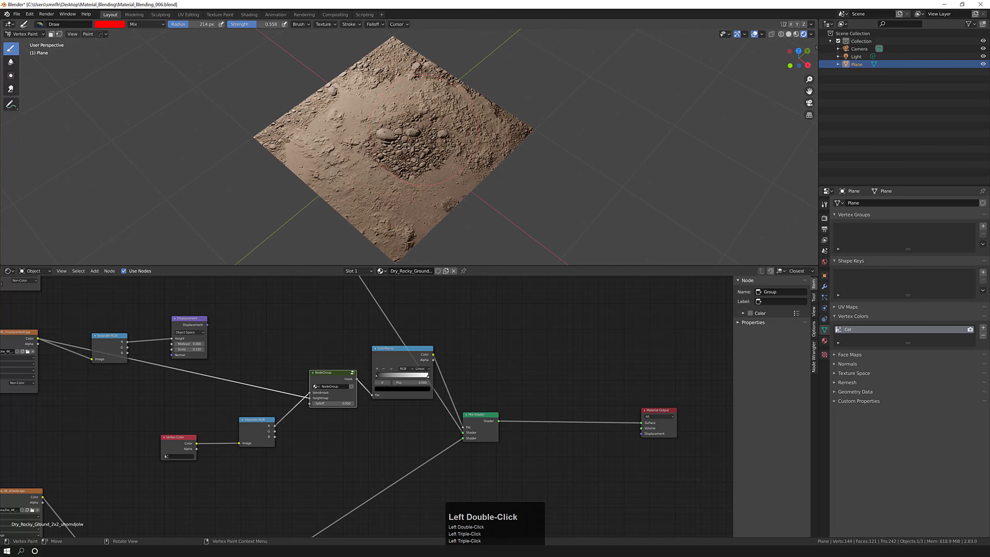
pyautogui.click(420, 130)
# Try tightening the ColorRamp's black-to-white transition, and set the NodeGroup's Falloff to 0.5
pyautogui.moveTo(426, 376)
pyautogui.mouseDown()
pyautogui.moveTo(404, 378)
pyautogui.moveTo(435, 379)
pyautogui.moveTo(378, 378)
pyautogui.moveTo(417, 381)
pyautogui.mouseUp()
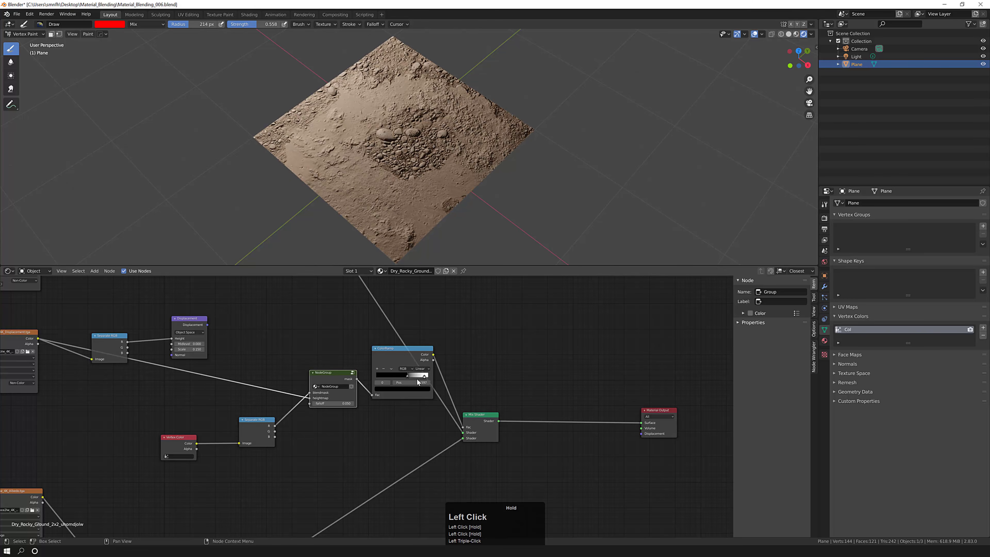
pyautogui.click(350, 402)
pyautogui.write('.5')
pyautogui.press('KP_Enter')
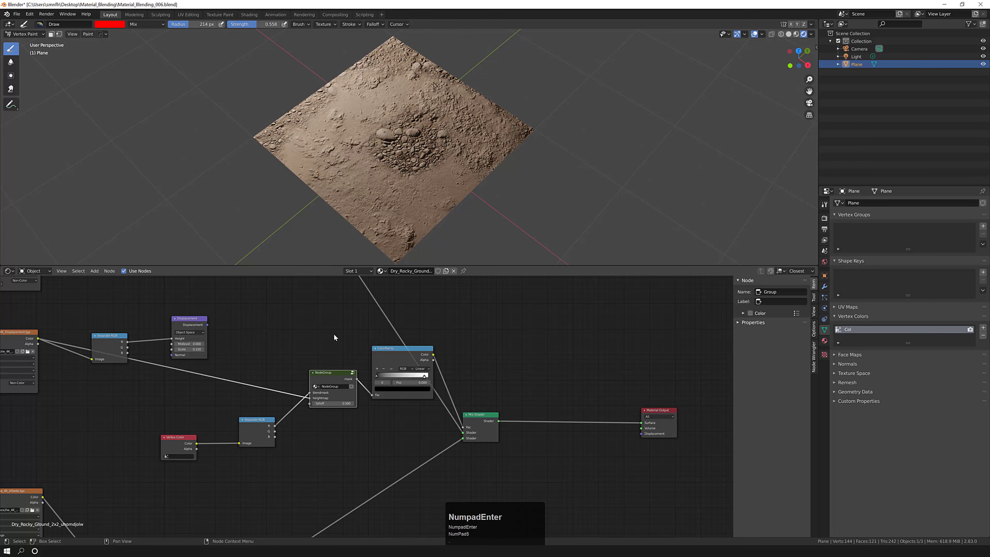
# Try sliding the ColorRamp's white stop inward and adding an extra stop, and remove that stop
pyautogui.moveTo(424, 377)
pyautogui.mouseDown()
pyautogui.moveTo(389, 378)
pyautogui.moveTo(437, 374)
pyautogui.moveTo(382, 377)
pyautogui.moveTo(406, 376)
pyautogui.mouseUp()
pyautogui.click(378, 369)
pyautogui.click(384, 368)
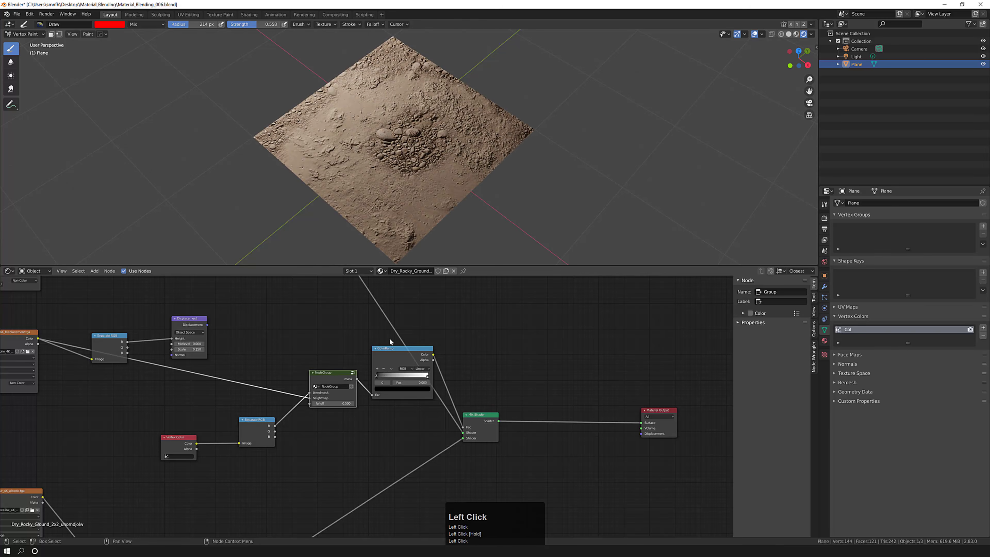
# Move the Mix Shader further away from the ColorRamp and slightly higher
pyautogui.moveTo(394, 367); pyautogui.dragTo(401, 365, button='middle')
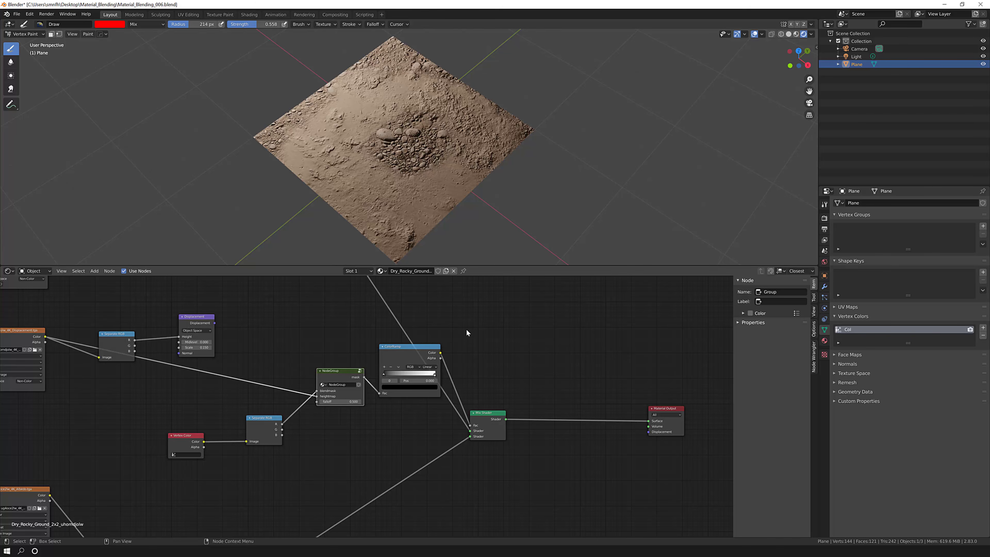
pyautogui.moveTo(482, 357); pyautogui.dragTo(479, 366, button='middle')
pyautogui.moveTo(482, 424); pyautogui.dragTo(508, 404)
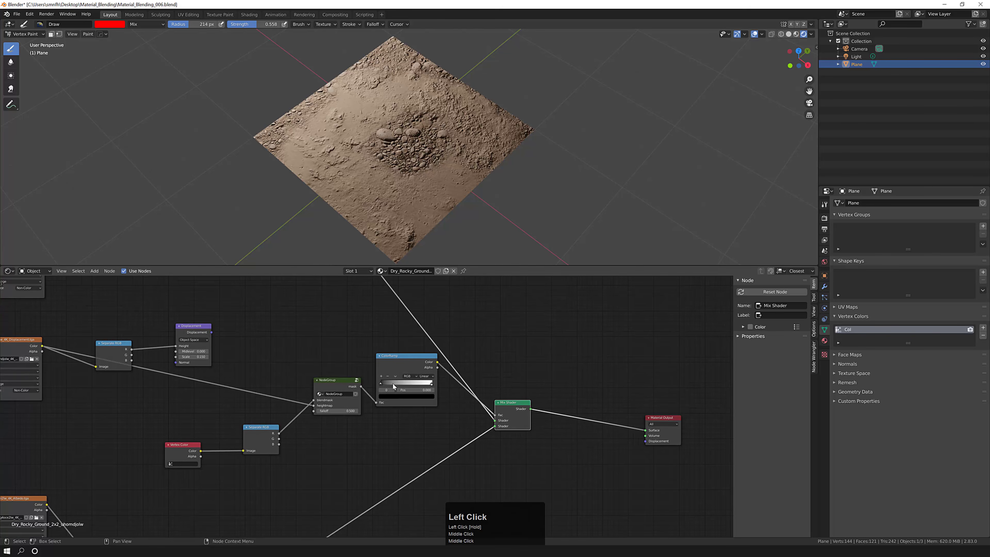
# Try inverting the mask by swapping the ColorRamp's black and white stops, and restore their order
pyautogui.moveTo(381, 385); pyautogui.dragTo(437, 390)
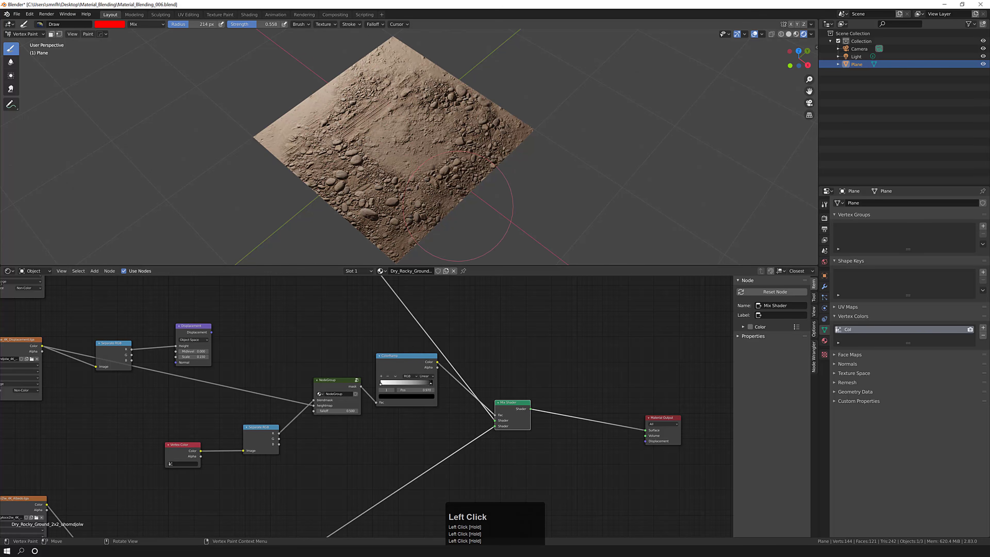
pyautogui.click(437, 386)
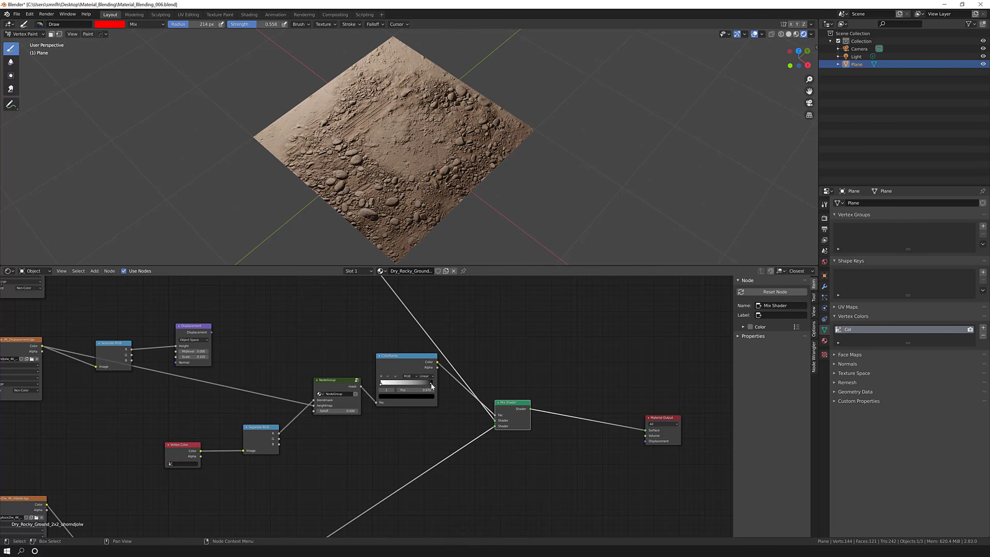
pyautogui.moveTo(433, 383); pyautogui.dragTo(379, 386)
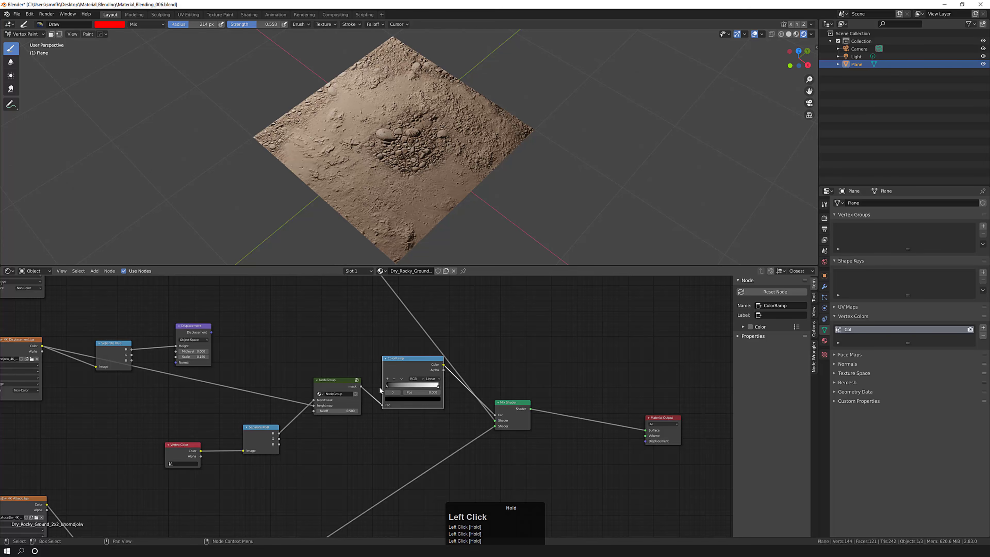
# Set the ColorRamp's white stop to position 1.000 and nudge the node slightly upward
pyautogui.click(439, 384)
pyautogui.moveTo(413, 358); pyautogui.dragTo(414, 353)
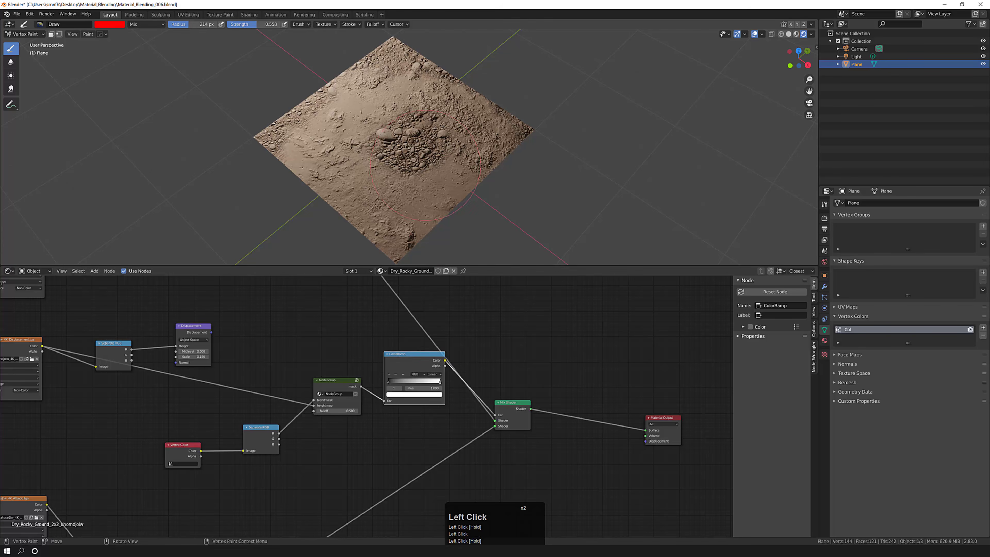
# Set the height-blend node group's Falloff to 0.250
pyautogui.moveTo(341, 411); pyautogui.dragTo(341, 411)
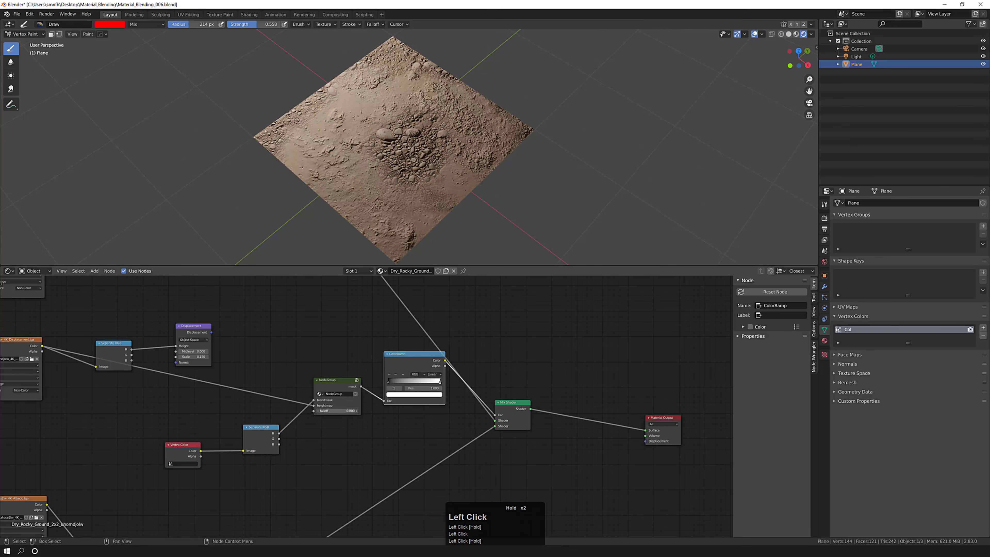
pyautogui.click(351, 411)
pyautogui.write('0.825')
pyautogui.press('KP_Enter')
# Shift the height-blend node group slightly and move the ColorRamp lower, between the group and the Mix Shader
pyautogui.moveTo(419, 347); pyautogui.dragTo(424, 373, button='middle')
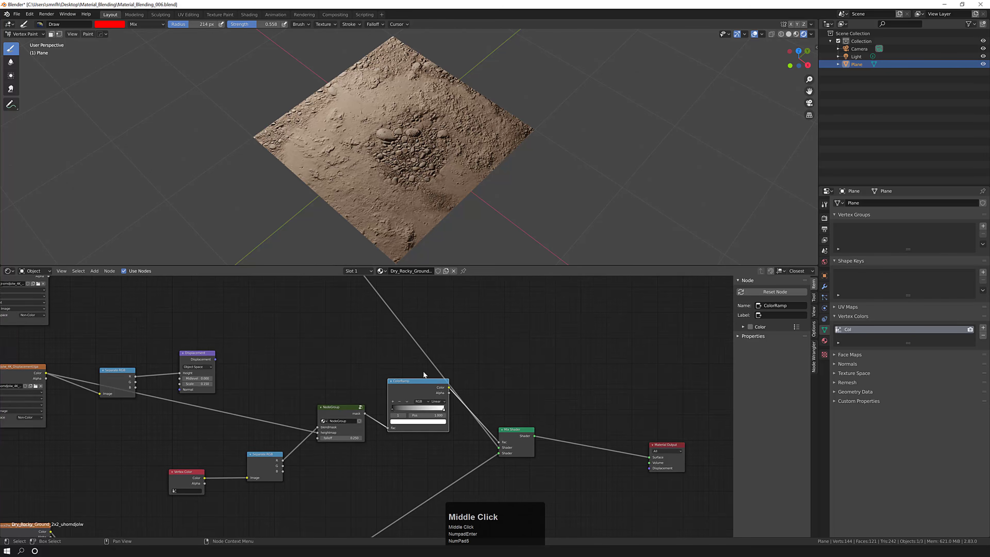
pyautogui.scroll(-1, 423, 373)
pyautogui.moveTo(348, 405); pyautogui.dragTo(336, 396)
pyautogui.moveTo(413, 381); pyautogui.dragTo(401, 402)
pyautogui.moveTo(385, 367); pyautogui.dragTo(395, 354, button='middle')
pyautogui.moveTo(481, 339); pyautogui.dragTo(499, 362, button='middle')
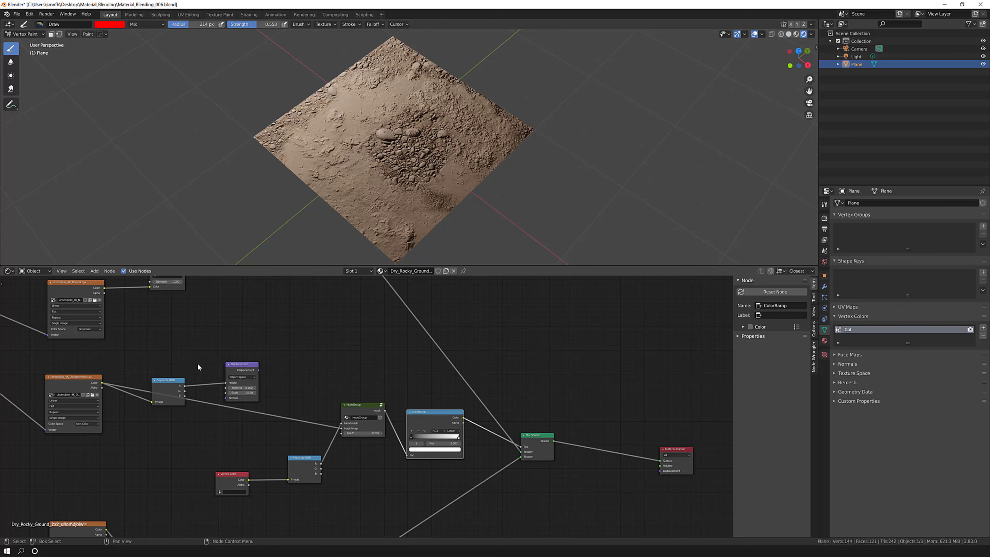
# Look over the node tree from the displacement texture through the height-blend group to the Material Output
pyautogui.moveTo(435, 352); pyautogui.dragTo(475, 335, button='middle')
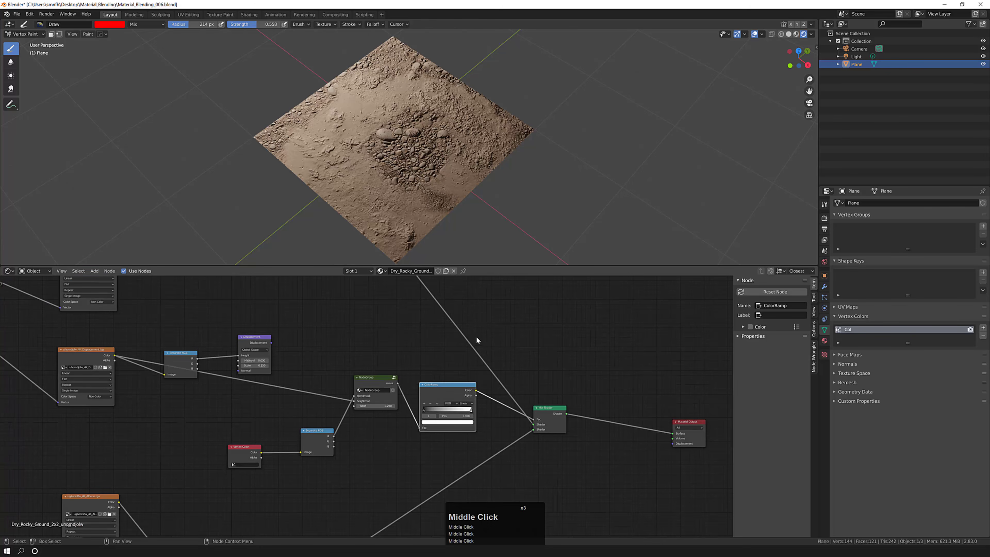
pyautogui.scroll(-3, 476, 337)
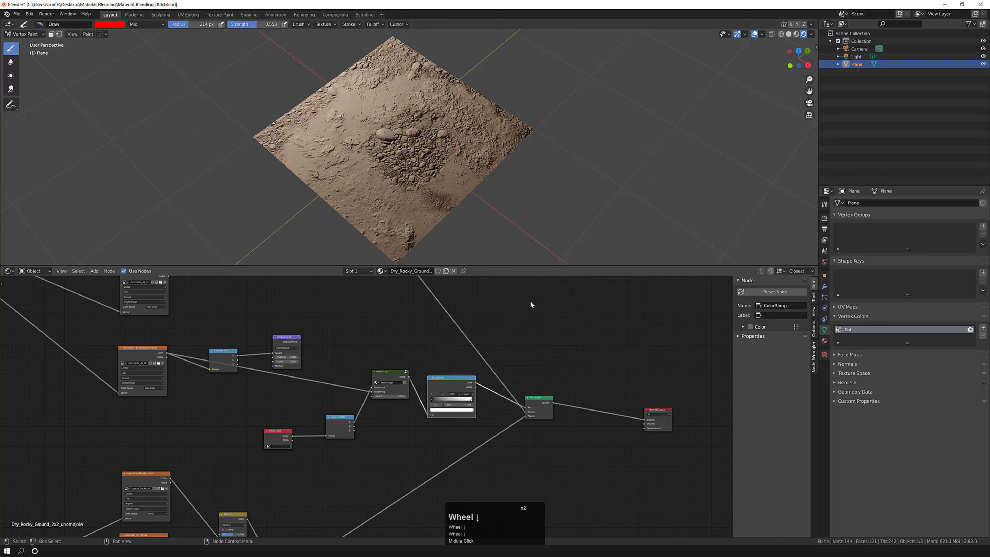
pyautogui.moveTo(548, 338); pyautogui.dragTo(553, 369, button='middle')
pyautogui.scroll(-2, 542, 365)
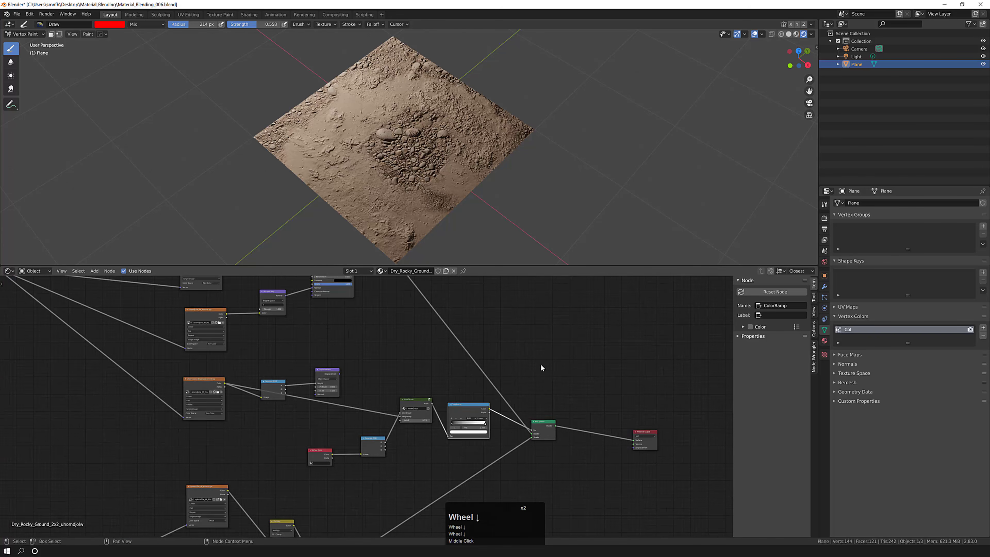
pyautogui.scroll(1, 534, 366)
pyautogui.scroll(-1, 531, 361)
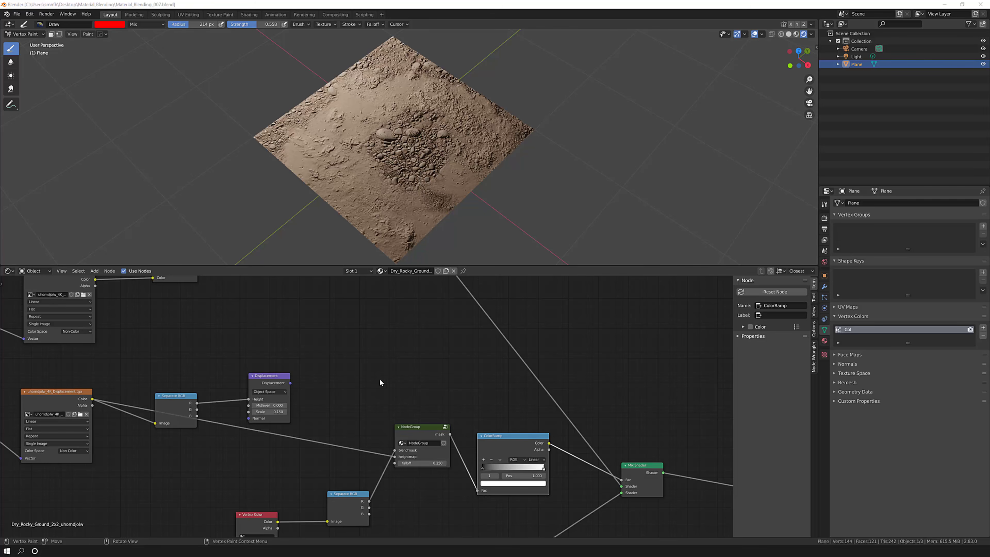
pyautogui.click(417, 367)
pyautogui.scroll(-4, 405, 359)
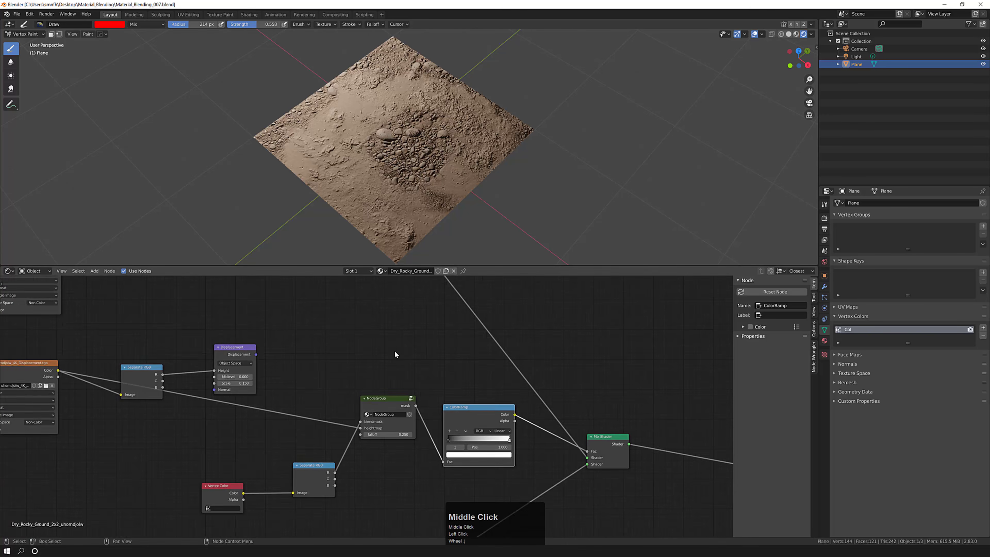
pyautogui.moveTo(390, 359); pyautogui.dragTo(342, 341, button='middle')
pyautogui.scroll(-3, 308, 333)
pyautogui.scroll(1, 342, 323)
pyautogui.scroll(-1, 352, 339)
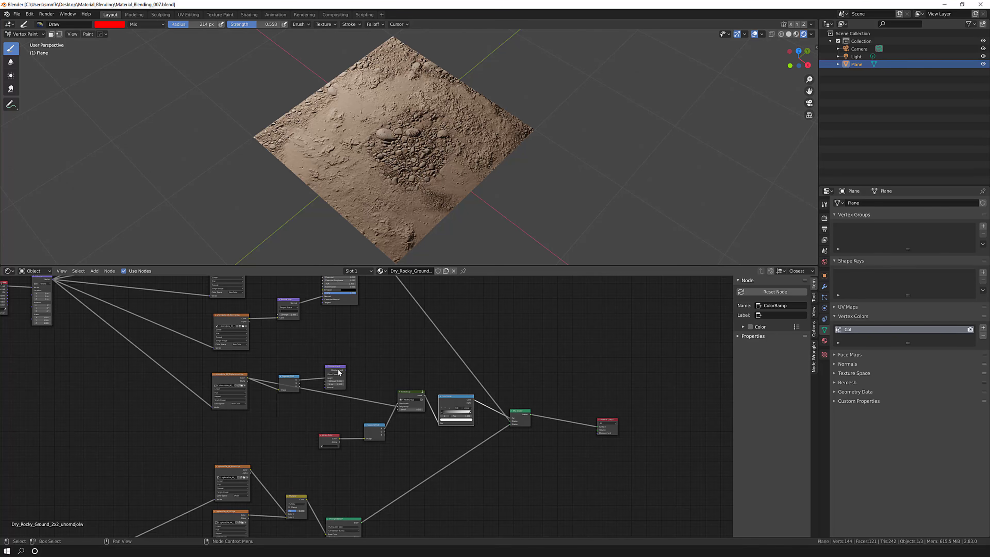
pyautogui.scroll(3, 365, 363)
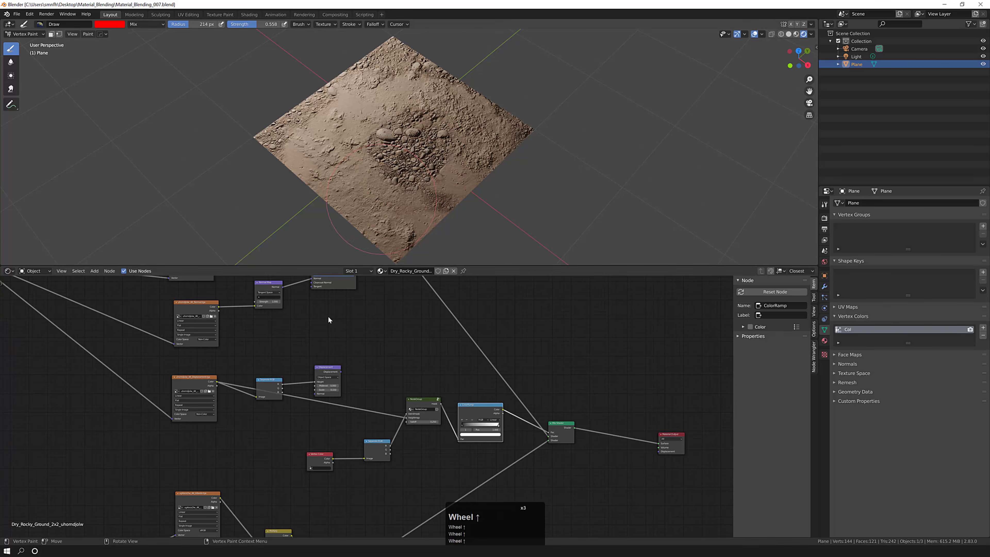
# Preview the first material's Displacement node, normal map texture and base color texture on the plane in turn
pyautogui.press('ctrl')
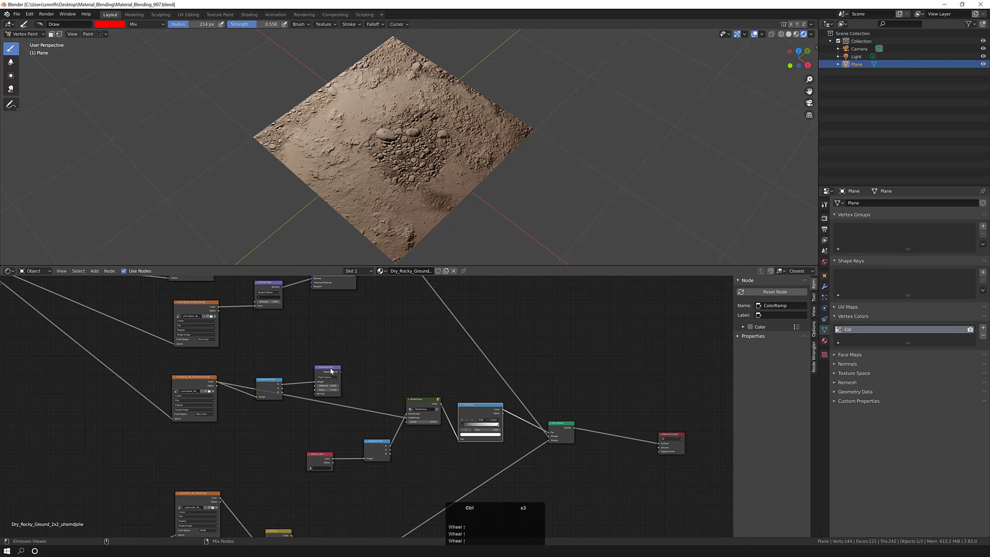
pyautogui.keyDown('ctrl'); pyautogui.click(330, 371); pyautogui.keyUp('ctrl')
pyautogui.click(331, 371)
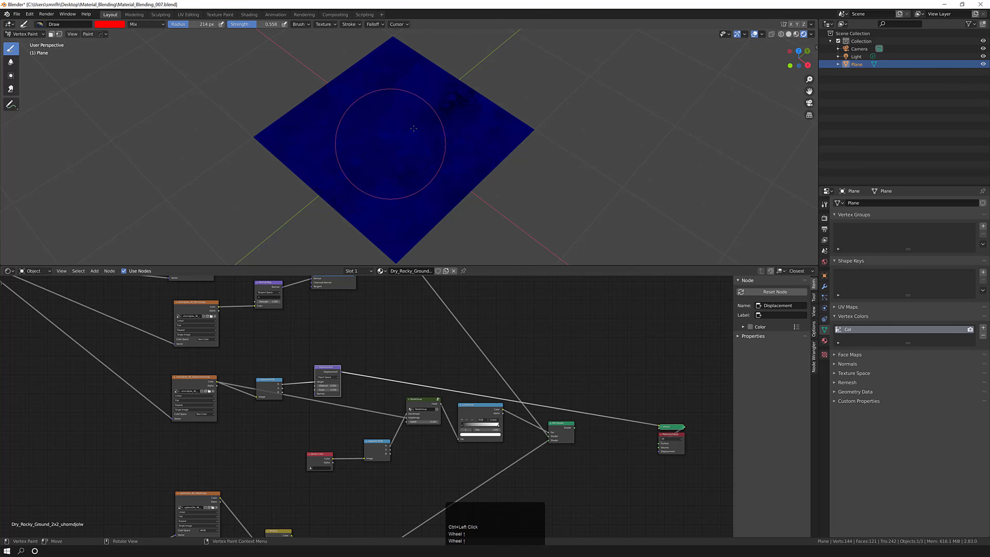
pyautogui.press('ctrl')
pyautogui.keyDown('ctrl'); pyautogui.keyDown('shift'); pyautogui.click(193, 302); pyautogui.keyUp('shift'); pyautogui.keyUp('ctrl')
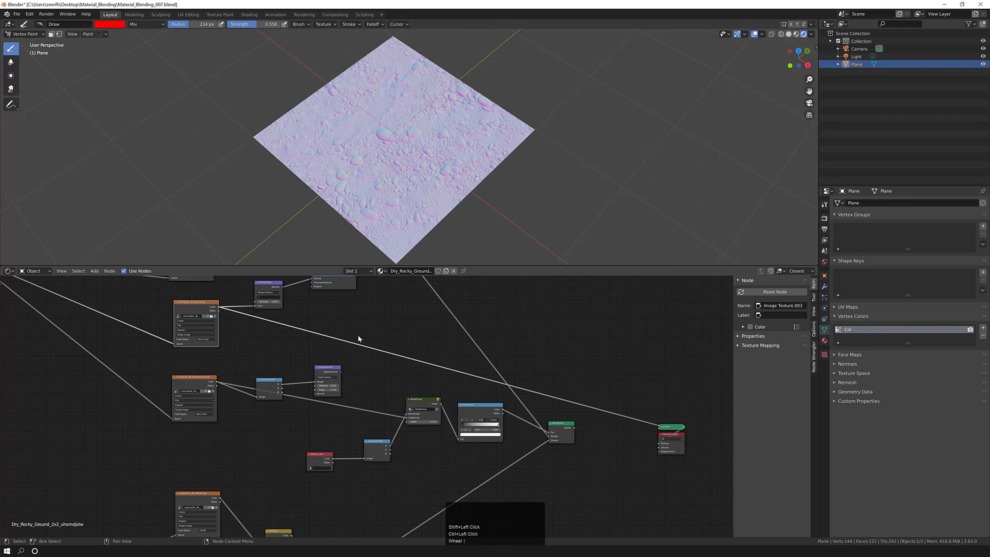
pyautogui.moveTo(296, 302); pyautogui.dragTo(390, 398, button='middle')
pyautogui.moveTo(345, 338); pyautogui.dragTo(366, 418, button='middle')
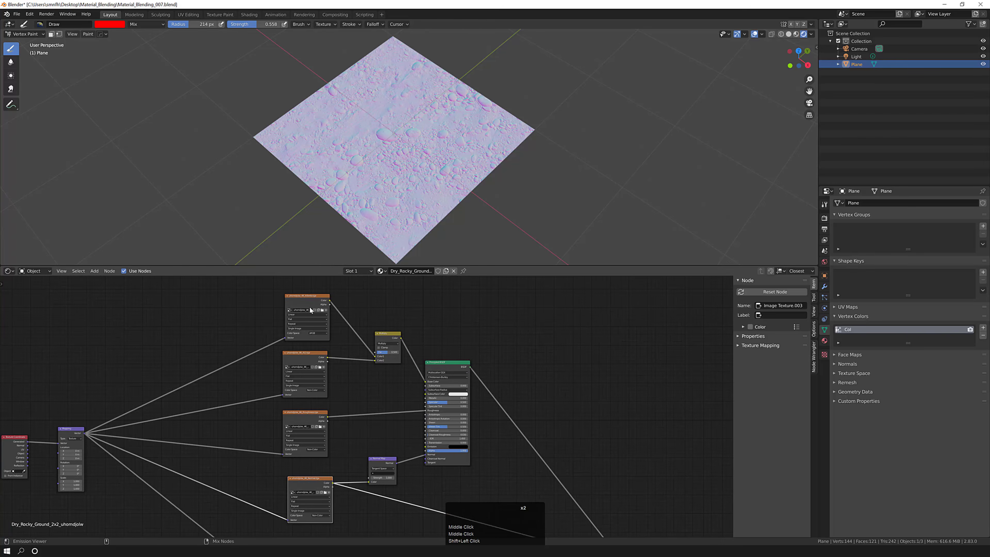
pyautogui.keyDown('ctrl'); pyautogui.keyDown('shift'); pyautogui.click(308, 296); pyautogui.keyUp('shift'); pyautogui.keyUp('ctrl')
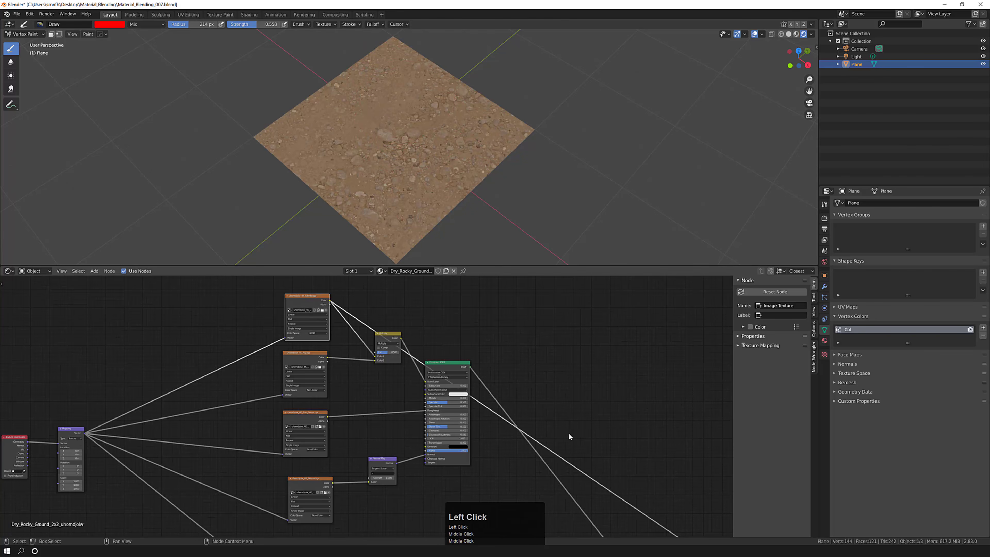
# Preview the ColorRamp's blend mask on the plane
pyautogui.moveTo(566, 433); pyautogui.dragTo(548, 302, button='middle')
pyautogui.scroll(-2, 483, 420)
pyautogui.moveTo(437, 485); pyautogui.dragTo(429, 397, button='middle')
pyautogui.scroll(4, 430, 398)
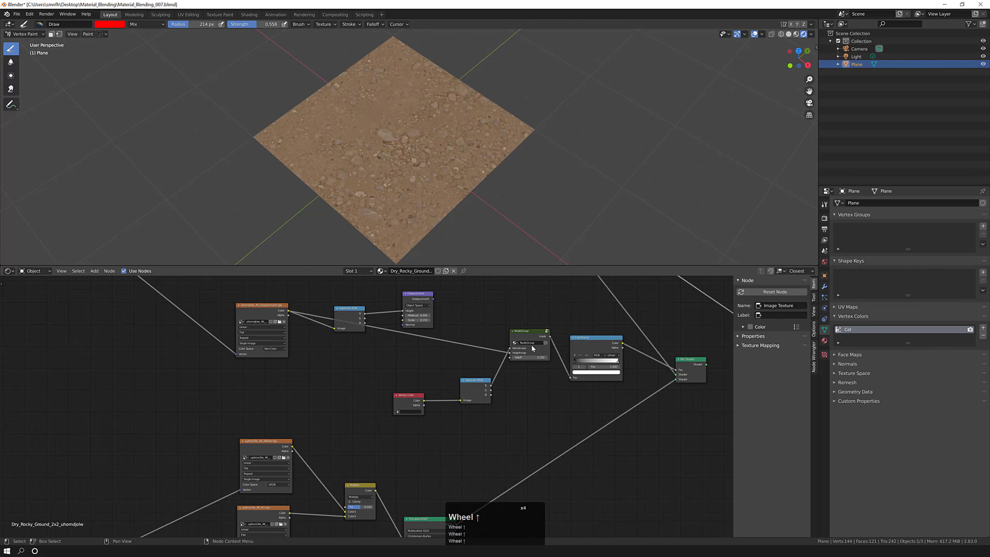
pyautogui.keyDown('ctrl'); pyautogui.keyDown('shift'); pyautogui.click(594, 337); pyautogui.keyUp('shift'); pyautogui.keyUp('ctrl')
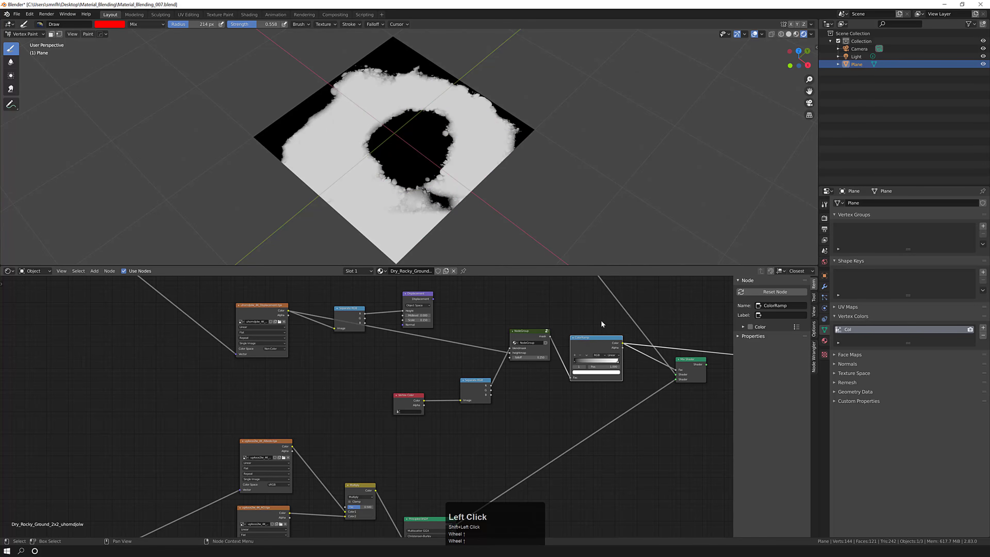
pyautogui.moveTo(601, 319); pyautogui.dragTo(451, 321, button='middle')
pyautogui.moveTo(624, 347); pyautogui.dragTo(542, 322, button='middle')
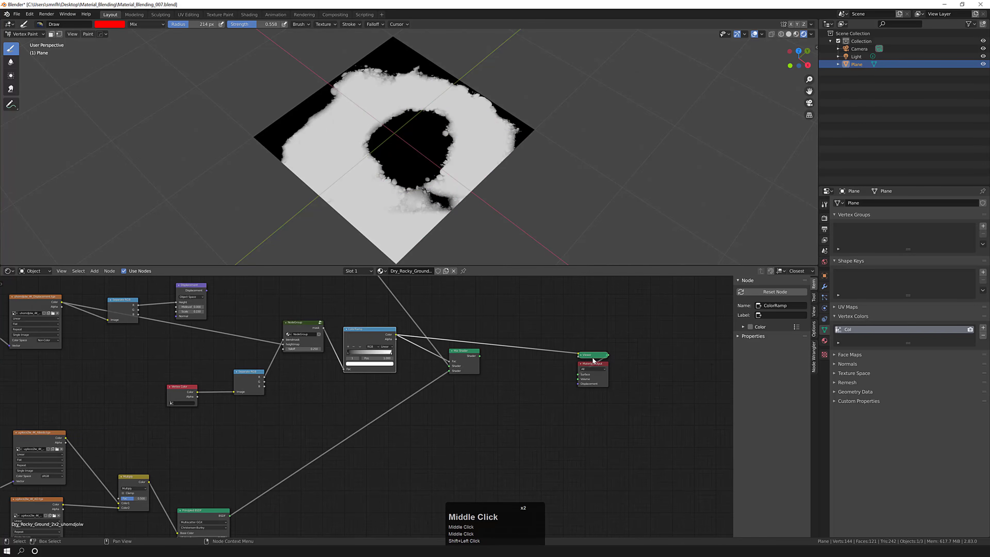
# Delete the Viewer node and reconnect the Mix Shader to the Material Output's Surface input
pyautogui.moveTo(594, 360); pyautogui.dragTo(527, 328)
pyautogui.scroll(2, 507, 323)
pyautogui.moveTo(504, 292); pyautogui.dragTo(494, 323, button='middle')
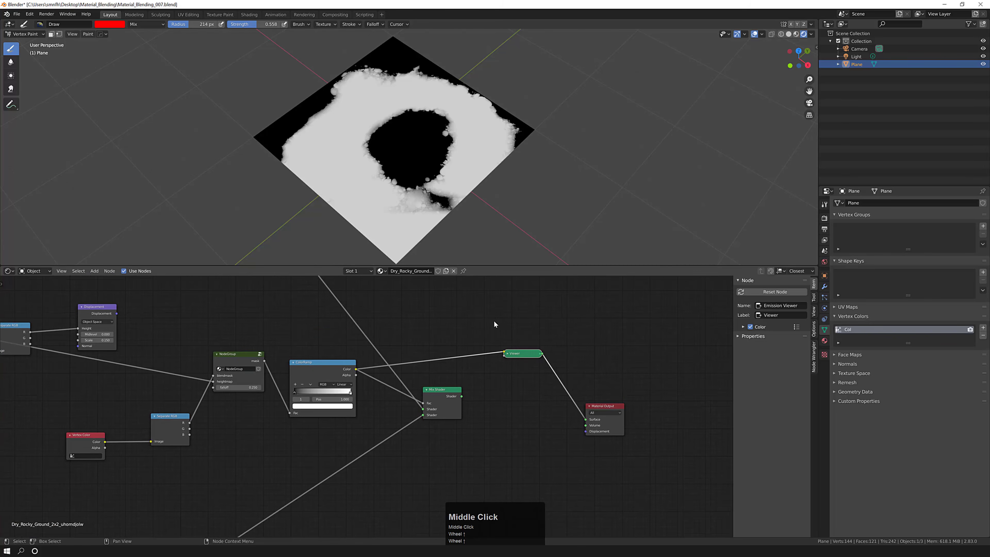
pyautogui.moveTo(479, 314); pyautogui.dragTo(554, 367)
pyautogui.moveTo(479, 319); pyautogui.dragTo(548, 365)
pyautogui.press('x')
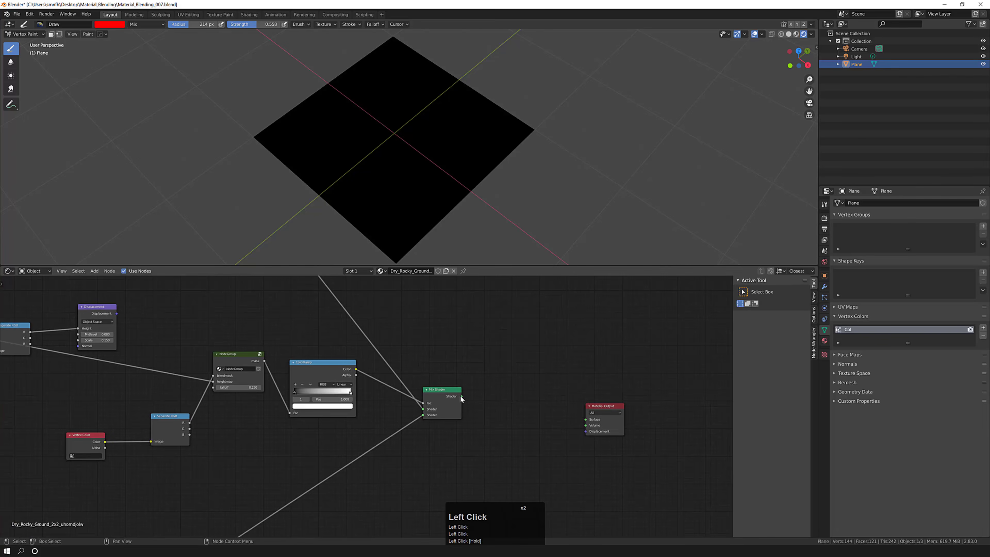
pyautogui.moveTo(461, 396); pyautogui.dragTo(599, 376)
# Move the first material's Displacement node into the empty space below the Mix Shader
pyautogui.moveTo(445, 358); pyautogui.dragTo(512, 353, button='middle')
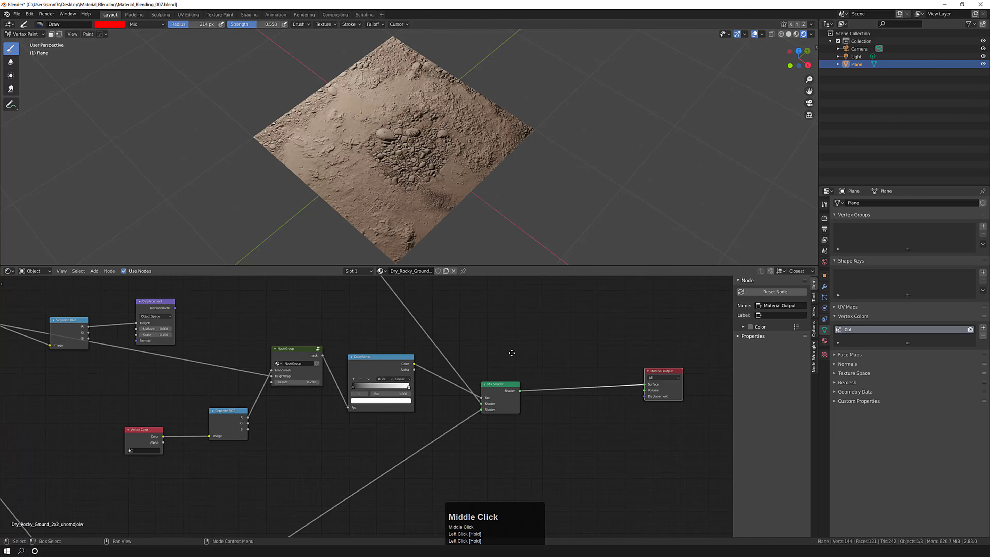
pyautogui.scroll(-2, 508, 356)
pyautogui.moveTo(260, 351); pyautogui.dragTo(256, 329, button='middle')
pyautogui.scroll(-2, 243, 318)
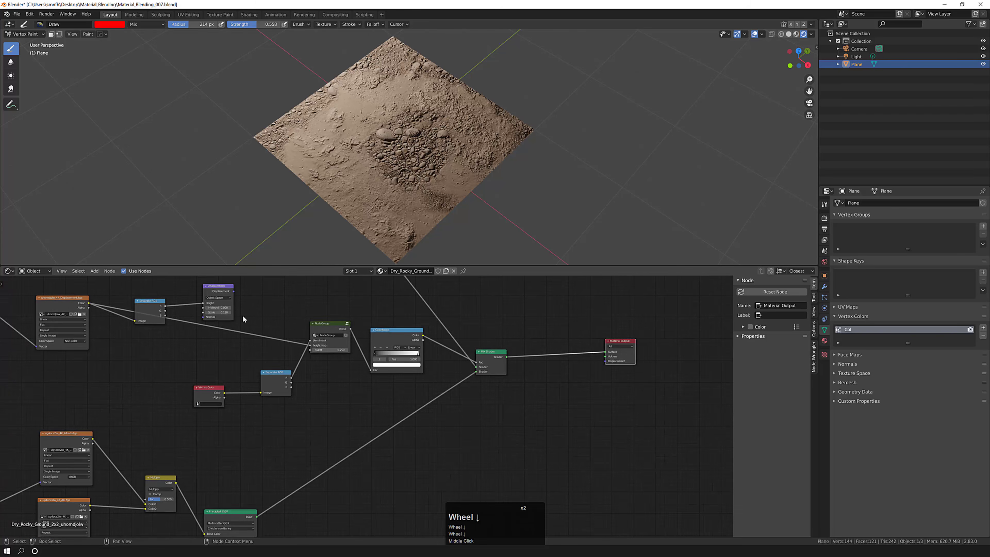
pyautogui.moveTo(220, 295); pyautogui.dragTo(477, 467)
pyautogui.moveTo(317, 537); pyautogui.dragTo(351, 437, button='middle')
pyautogui.scroll(-2, 285, 486)
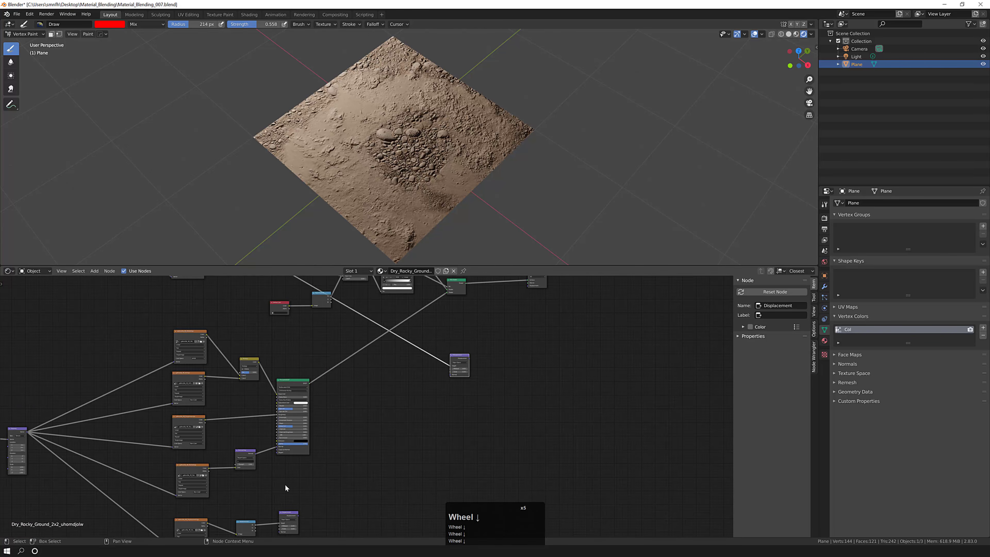
# Move the second material's Displacement node directly beneath the first material's Displacement node
pyautogui.moveTo(285, 486); pyautogui.dragTo(248, 446, button='middle')
pyautogui.scroll(4, 318, 409)
pyautogui.moveTo(343, 403); pyautogui.dragTo(240, 448, button='middle')
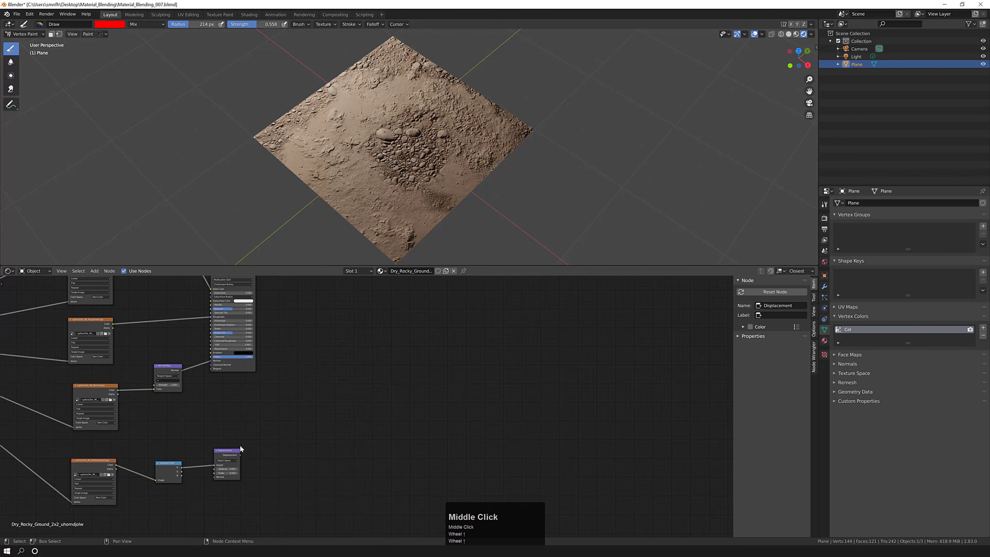
pyautogui.moveTo(231, 452); pyautogui.dragTo(442, 351)
pyautogui.moveTo(441, 348); pyautogui.dragTo(380, 427, button='middle')
pyautogui.moveTo(377, 429); pyautogui.dragTo(398, 369)
pyautogui.moveTo(398, 368); pyautogui.dragTo(411, 387, button='middle')
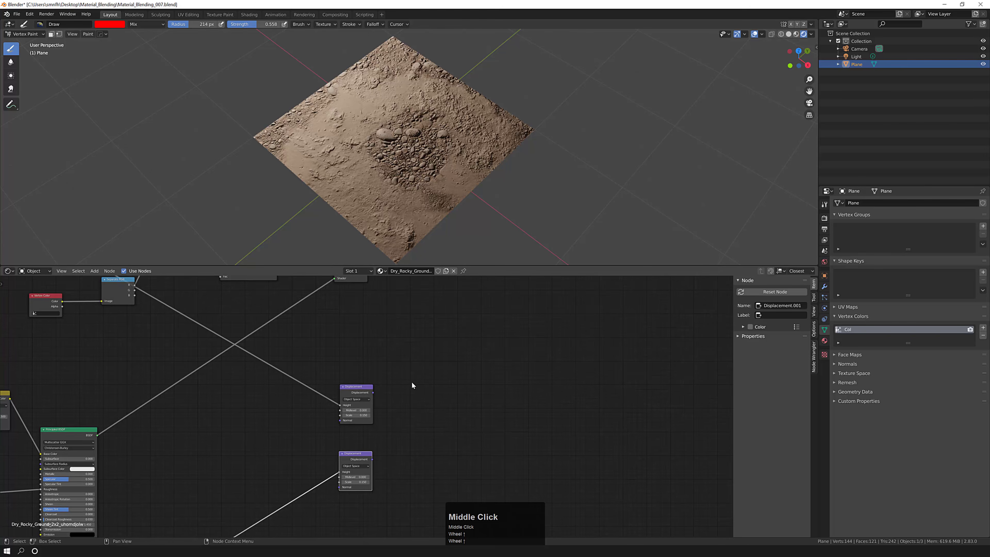
# Add a MixRGB node beside the two Displacement nodes
pyautogui.scroll(-3, 398, 405)
pyautogui.scroll(1, 390, 404)
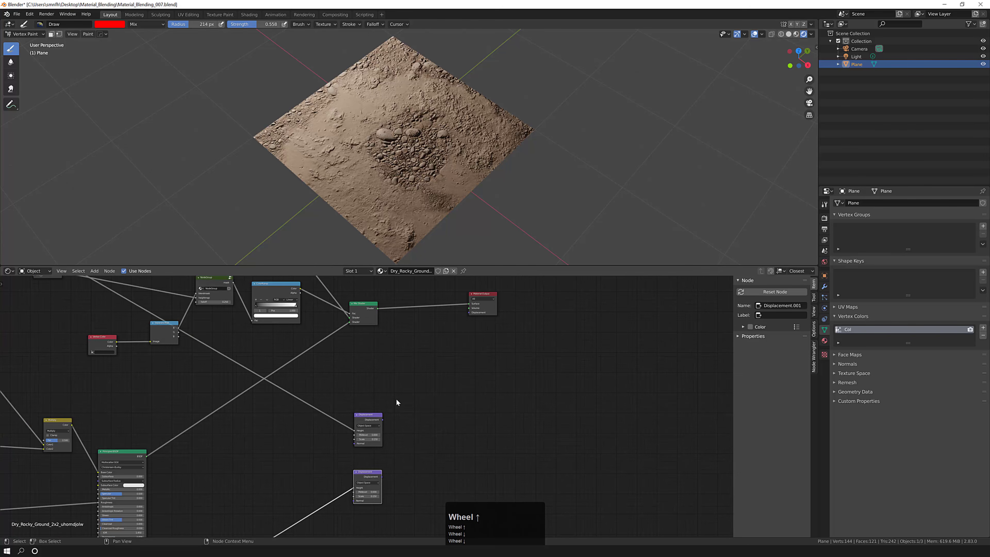
pyautogui.hotkey('shift', 'a')
pyautogui.click(417, 404)
pyautogui.write('mix')
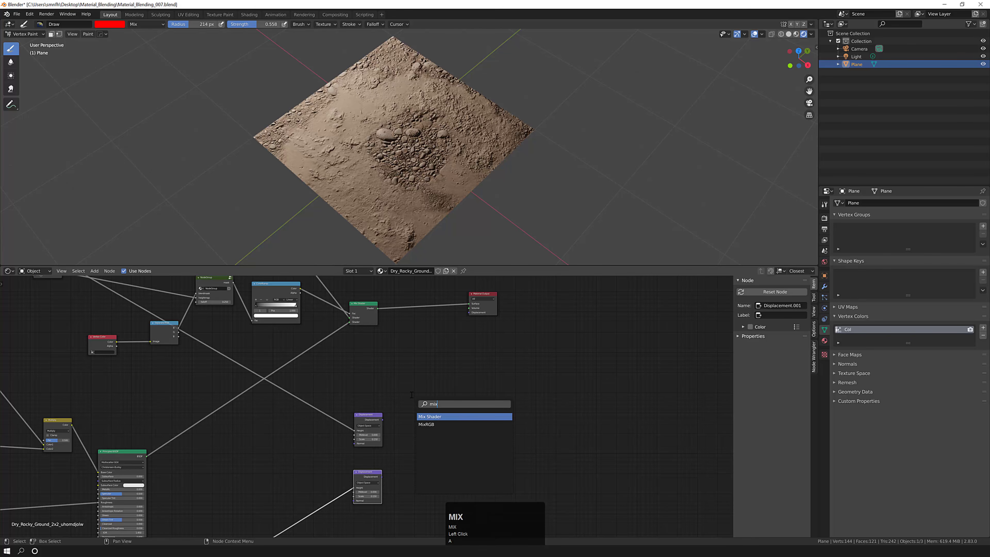
pyautogui.click(448, 425)
pyautogui.click(429, 408)
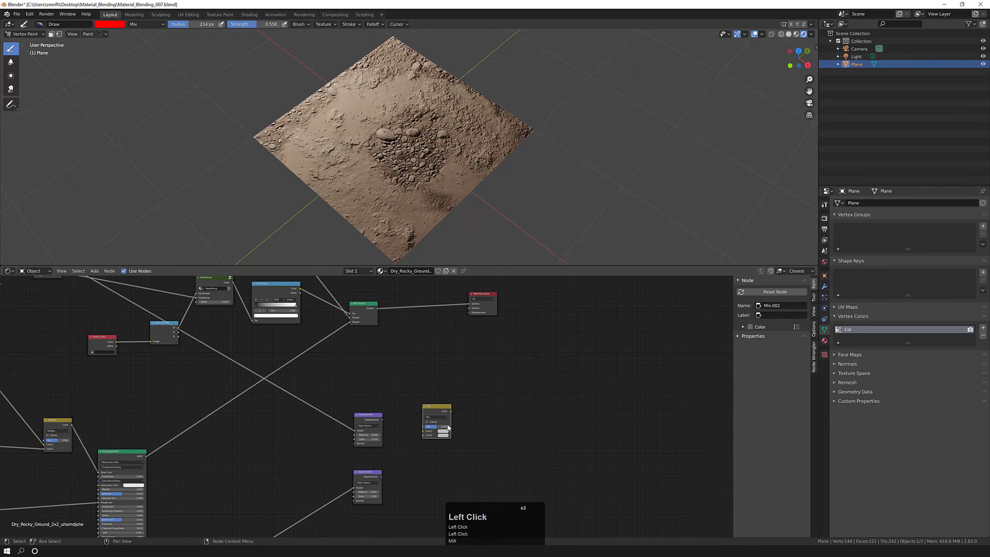
# Connect the upper Displacement node to the Mix node's Color1 and the lower one to Color2
pyautogui.scroll(3, 382, 425)
pyautogui.moveTo(385, 420); pyautogui.dragTo(436, 434)
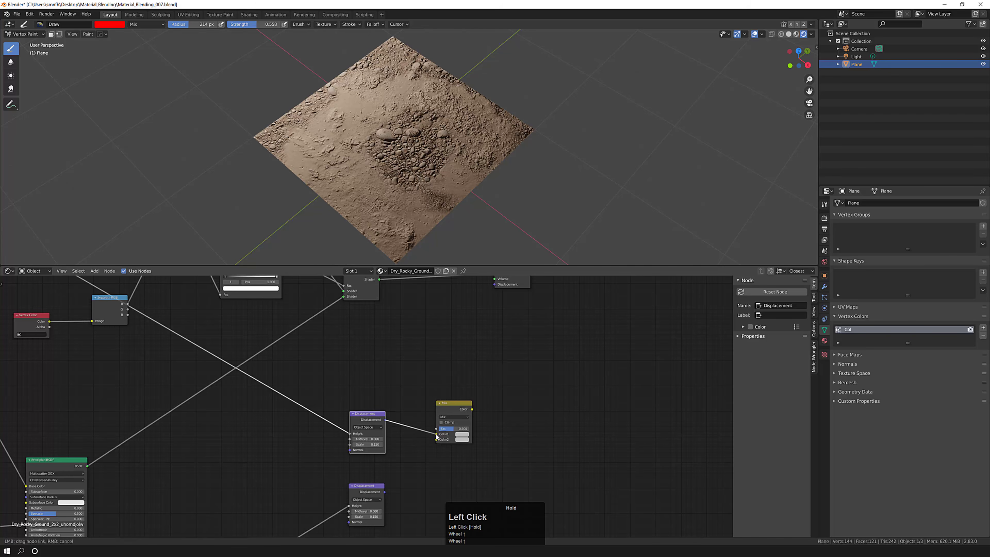
pyautogui.click(393, 490)
pyautogui.moveTo(386, 492); pyautogui.dragTo(437, 439)
pyautogui.moveTo(482, 405); pyautogui.dragTo(465, 458, button='middle')
pyautogui.moveTo(442, 459); pyautogui.dragTo(439, 465)
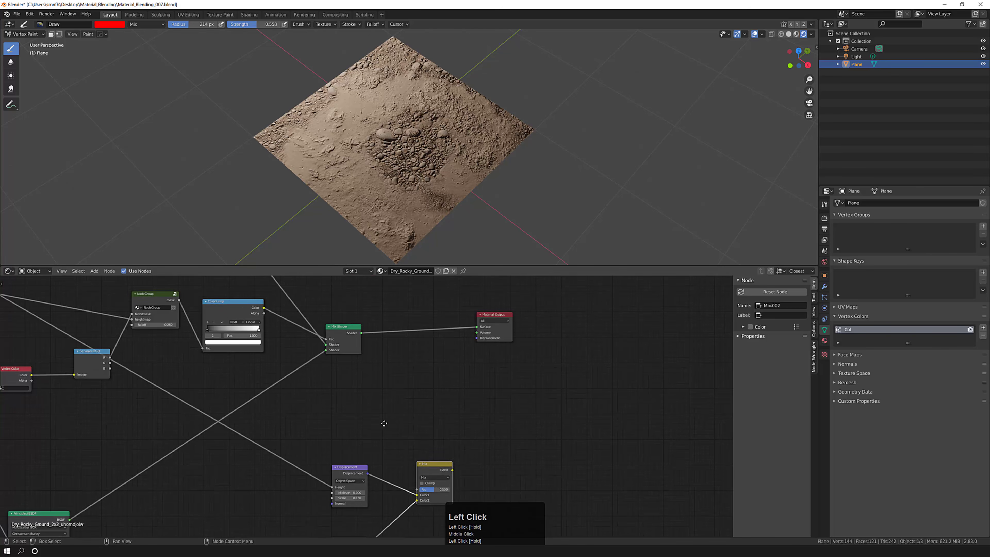
# Connect the ColorRamp's Color output to the new Mix node's Fac, preview that mask, and restore the Mix Shader preview
pyautogui.moveTo(385, 422); pyautogui.dragTo(415, 396, button='middle')
pyautogui.moveTo(347, 366); pyautogui.dragTo(351, 387, button='middle')
pyautogui.moveTo(299, 302); pyautogui.dragTo(453, 483)
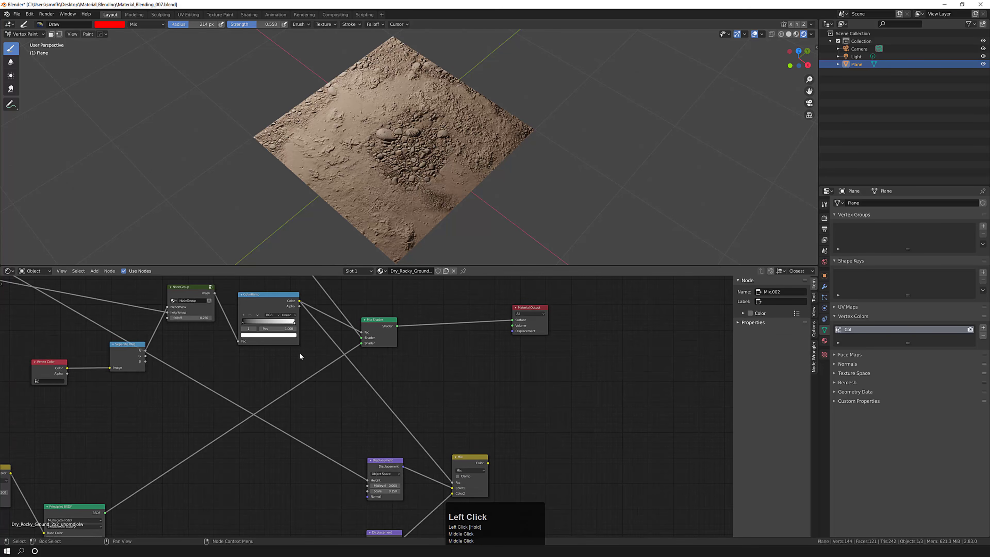
pyautogui.keyDown('ctrl'); pyautogui.keyDown('shift'); pyautogui.click(259, 299); pyautogui.keyUp('shift'); pyautogui.keyUp('ctrl')
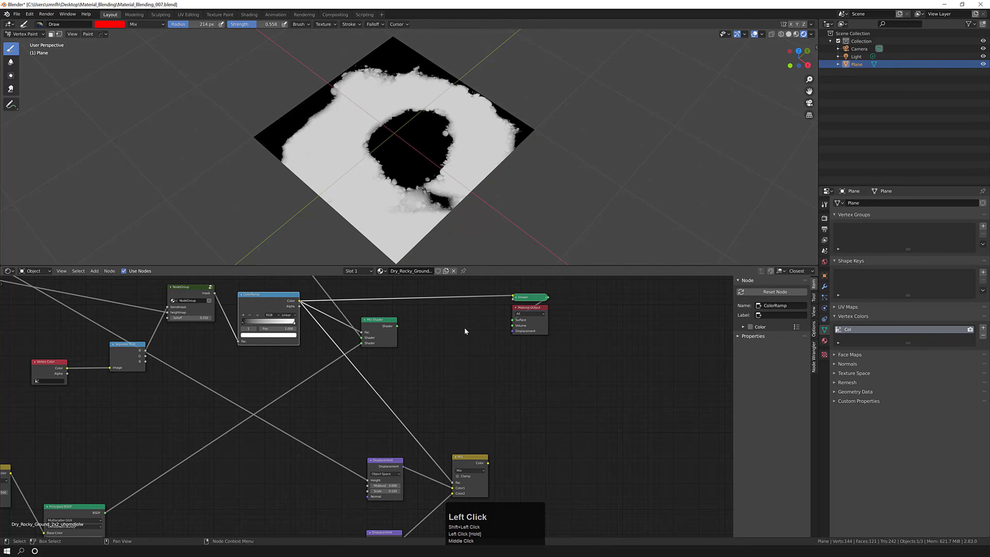
pyautogui.keyDown('ctrl'); pyautogui.keyDown('shift'); pyautogui.click(396, 326); pyautogui.keyUp('shift'); pyautogui.keyUp('ctrl')
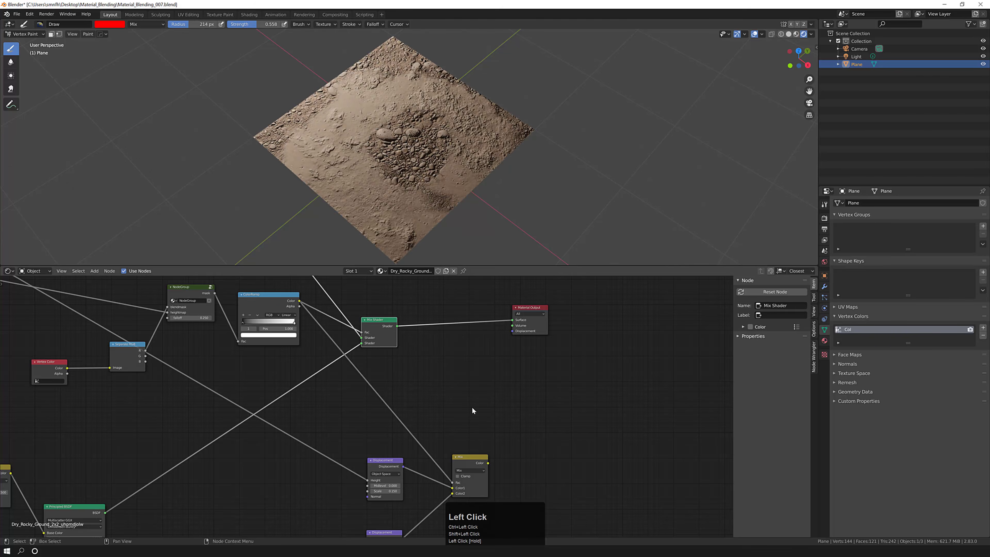
# Connect the Mix node's Color output to the Material Output's Displacement input and move the output node slightly further away
pyautogui.moveTo(439, 371); pyautogui.dragTo(422, 392, button='middle')
pyautogui.moveTo(439, 455); pyautogui.dragTo(447, 456)
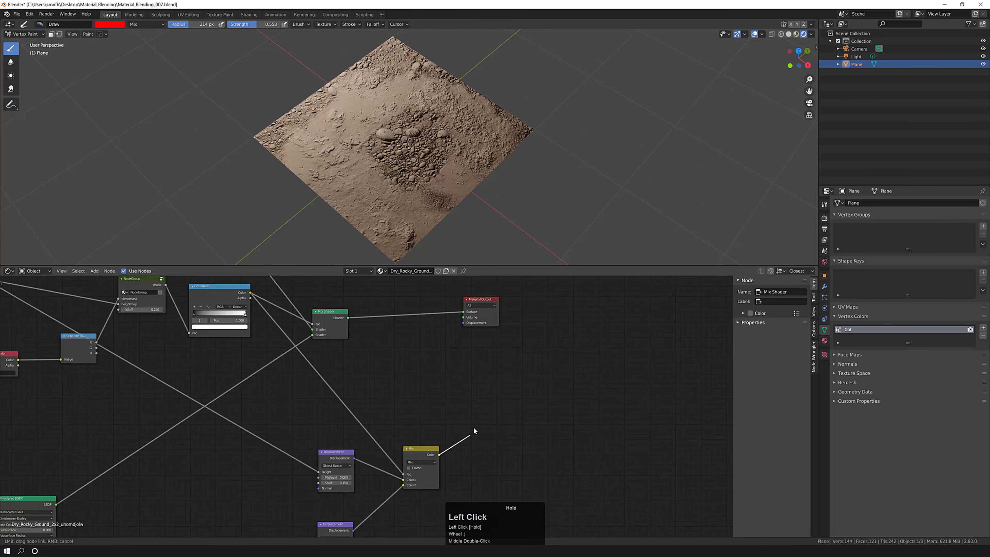
pyautogui.moveTo(472, 402); pyautogui.dragTo(501, 311)
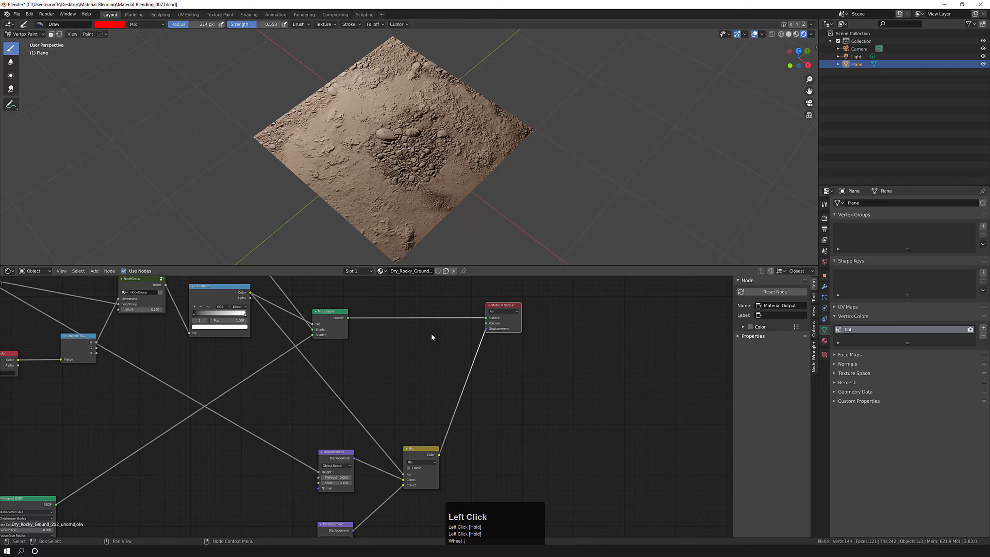
# Switch the scene's render engine to Cycles and view the displaced ground plane up close
pyautogui.click(825, 218)
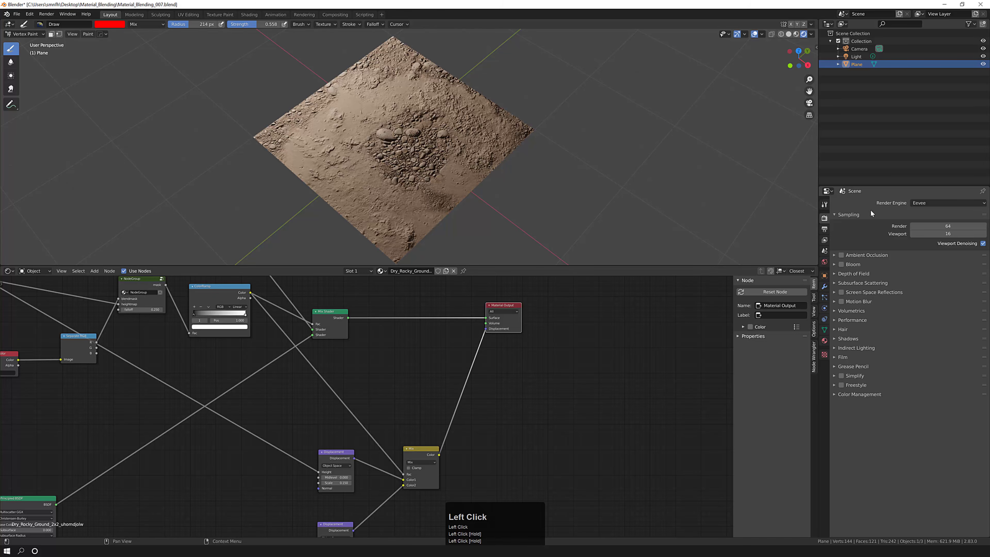
pyautogui.click(928, 202)
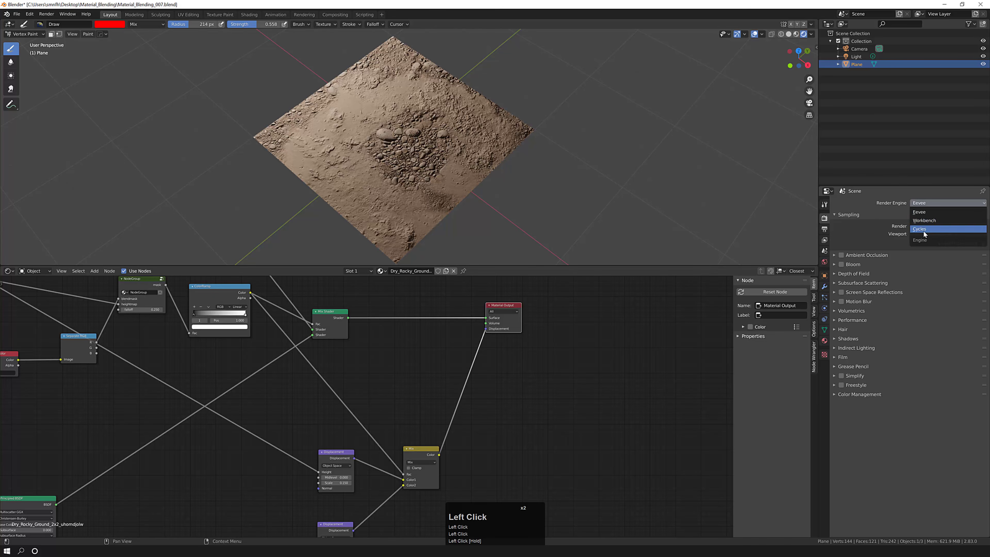
pyautogui.click(922, 230)
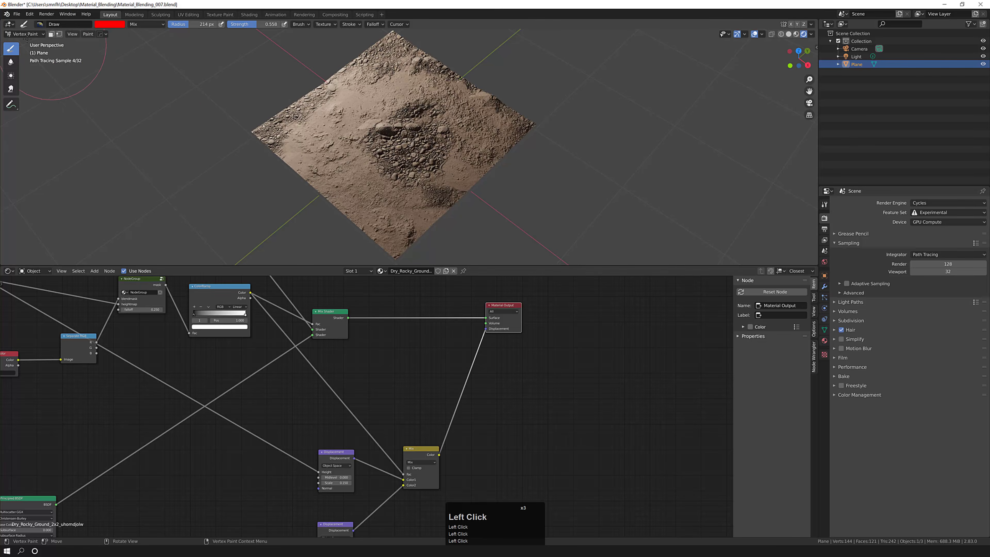
pyautogui.moveTo(382, 132); pyautogui.dragTo(393, 153, button='middle')
pyautogui.scroll(3, 393, 153)
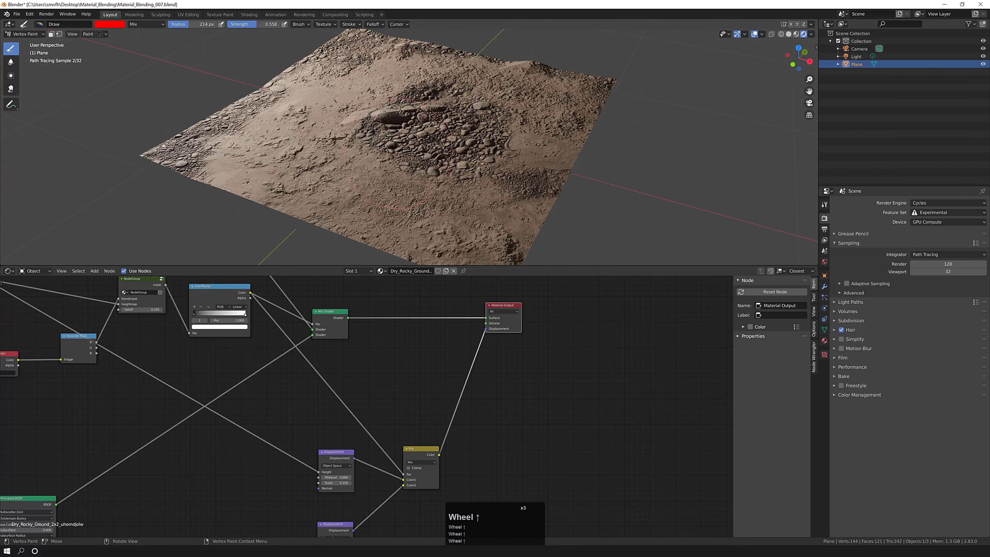
# Add a Subdivision Surface modifier to the ground plane and set its viewport levels to 4
pyautogui.click(824, 287)
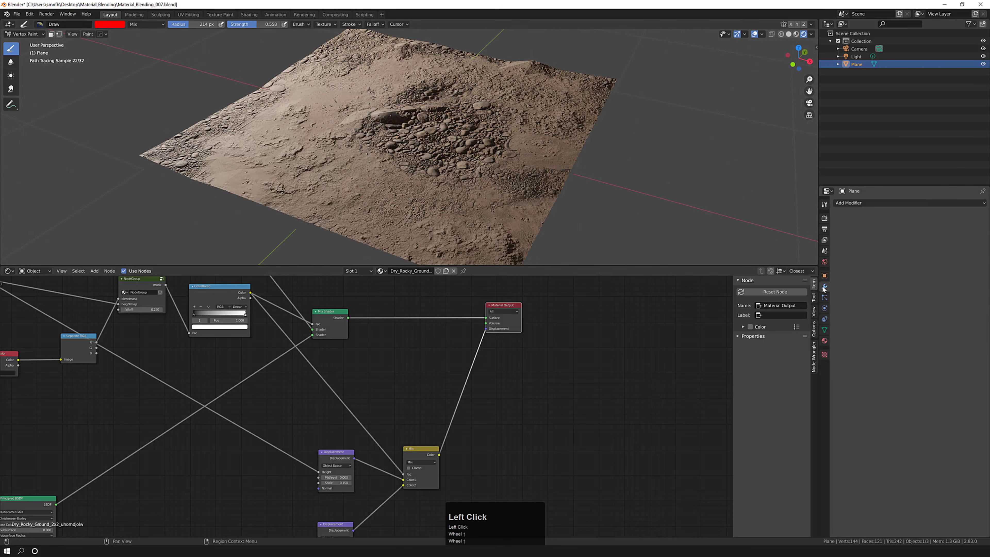
pyautogui.click(850, 202)
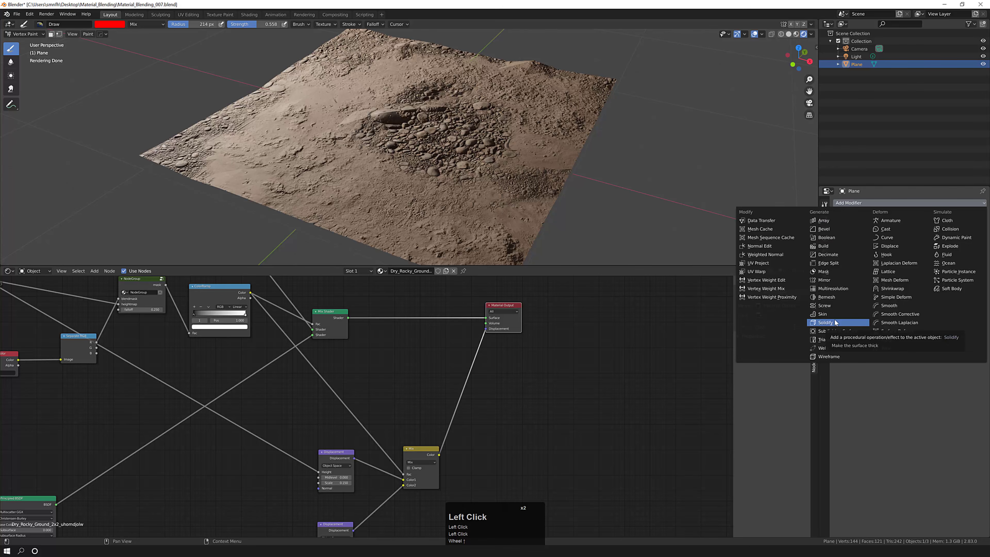
pyautogui.click(837, 330)
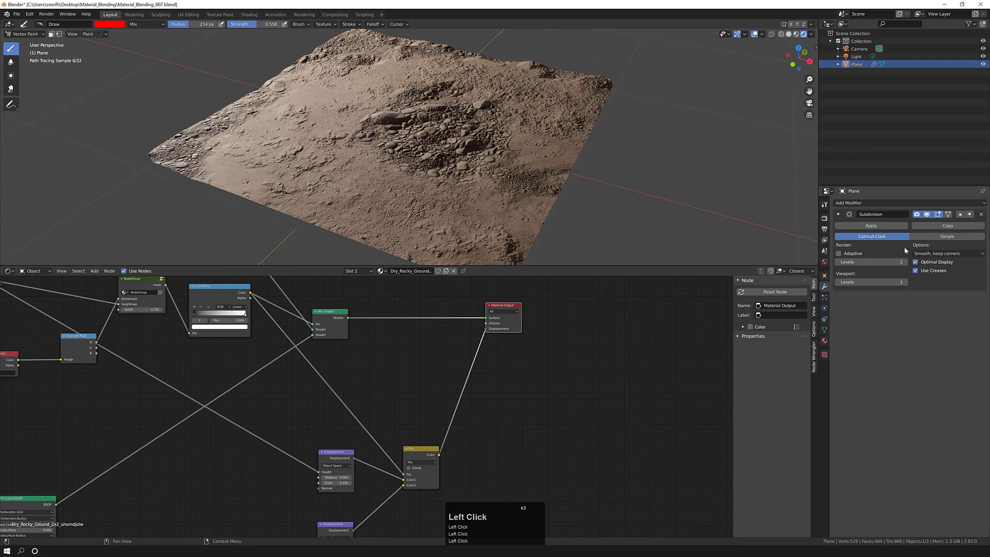
pyautogui.click(884, 284)
pyautogui.write('4')
pyautogui.press('KP_Enter')
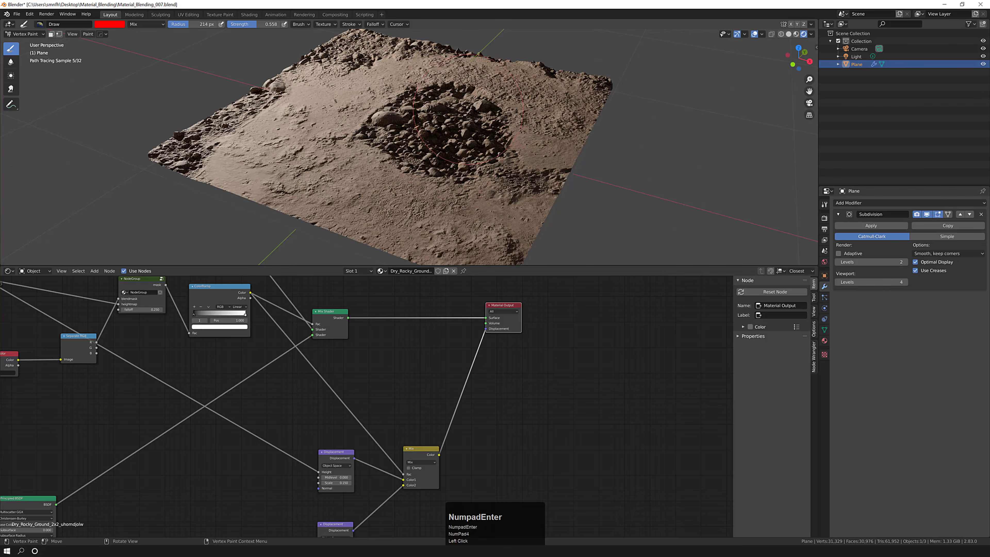
# Set the Falloff of the height-blend NodeGroup to 0.5
pyautogui.moveTo(484, 128); pyautogui.dragTo(534, 124, button='middle')
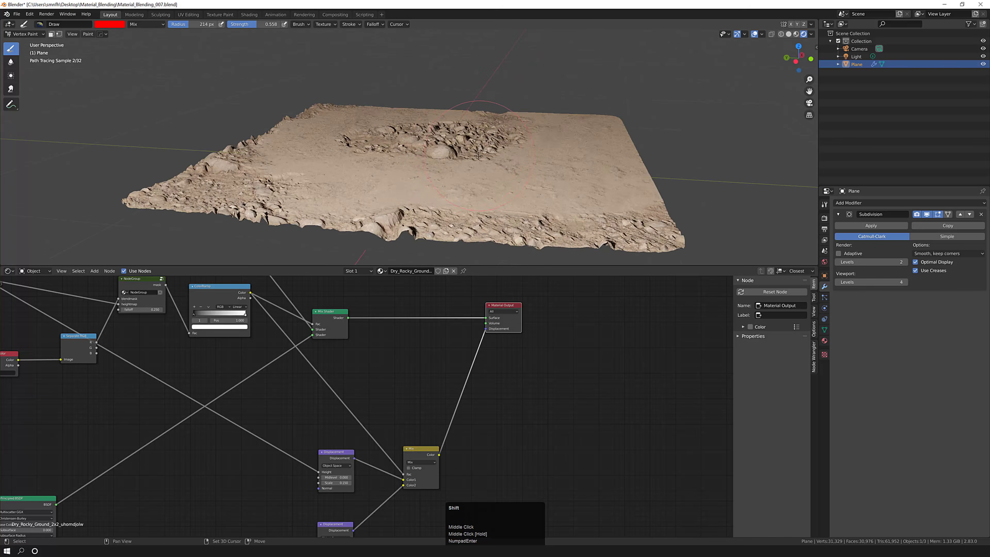
pyautogui.keyDown('shift'); pyautogui.moveTo(461, 142); pyautogui.dragTo(427, 134, button='middle'); pyautogui.keyUp('shift')
pyautogui.moveTo(427, 135); pyautogui.dragTo(429, 106, button='middle')
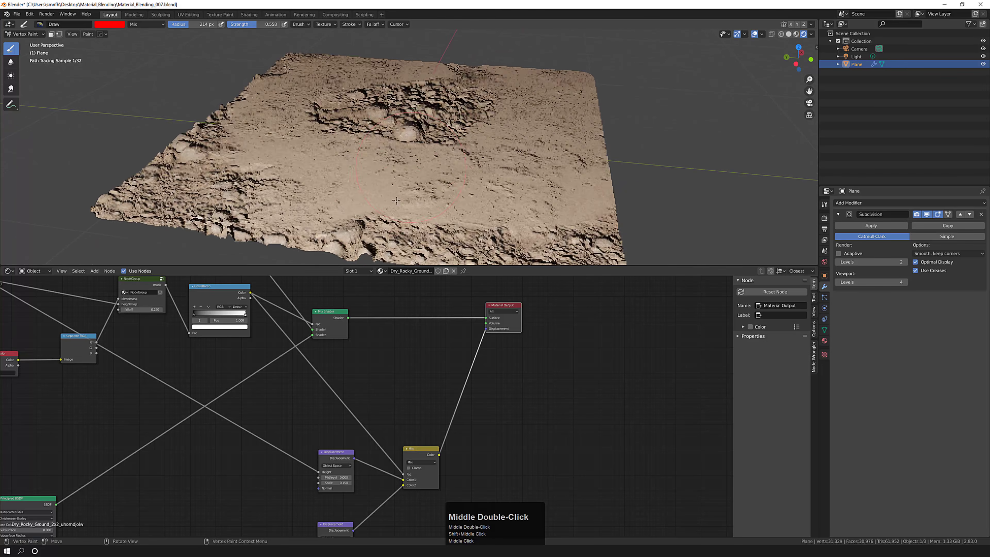
pyautogui.click(150, 309)
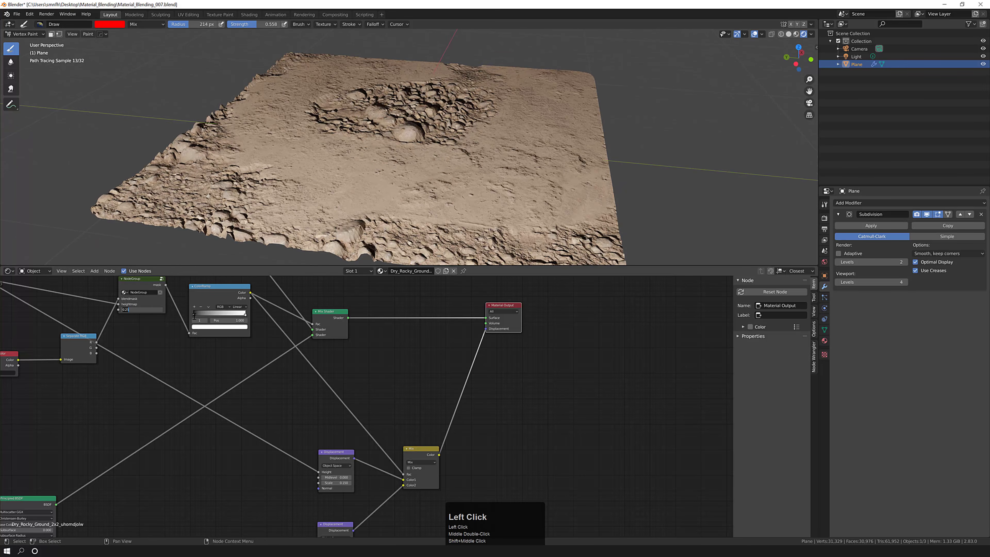
pyautogui.write('.5')
pyautogui.press('KP_Enter')
# Paint red vertex-colour strokes over the smooth ground in front of the central stone patch and onto its edge
pyautogui.moveTo(306, 174)
pyautogui.mouseDown()
pyautogui.moveTo(456, 184)
pyautogui.moveTo(464, 172)
pyautogui.mouseUp()
pyautogui.moveTo(460, 160); pyautogui.dragTo(428, 136)
pyautogui.moveTo(433, 136)
pyautogui.mouseDown()
pyautogui.moveTo(440, 134)
pyautogui.moveTo(425, 131)
pyautogui.mouseUp()
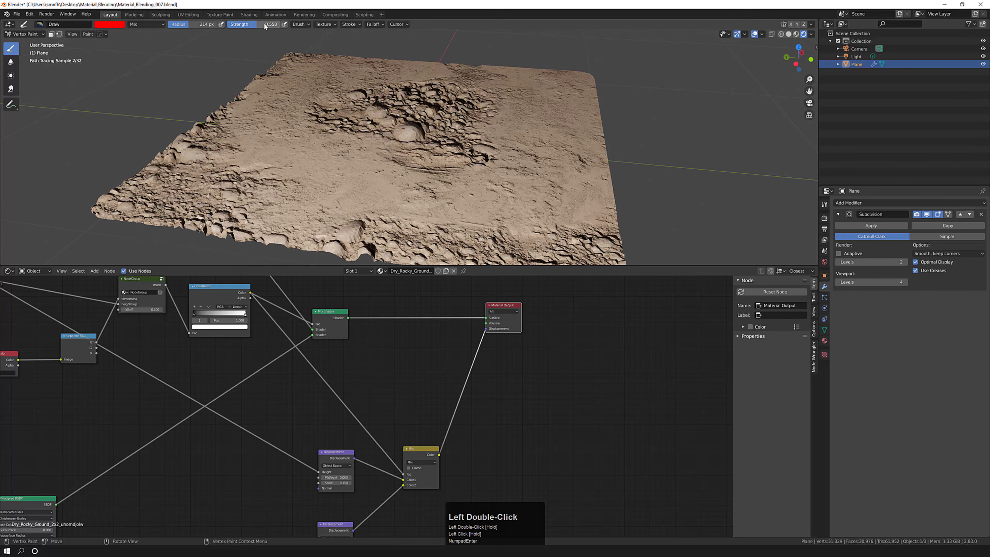
# Raise the brush strength to 1.0 and paint broad red strokes across the middle of the plane
pyautogui.moveTo(268, 25); pyautogui.dragTo(296, 24)
pyautogui.moveTo(436, 179)
pyautogui.mouseDown()
pyautogui.moveTo(494, 196)
pyautogui.moveTo(386, 188)
pyautogui.mouseUp()
pyautogui.moveTo(359, 152)
pyautogui.mouseDown()
pyautogui.moveTo(327, 137)
pyautogui.moveTo(314, 156)
pyautogui.moveTo(349, 212)
pyautogui.moveTo(580, 204)
pyautogui.moveTo(576, 164)
pyautogui.moveTo(534, 107)
pyautogui.mouseUp()
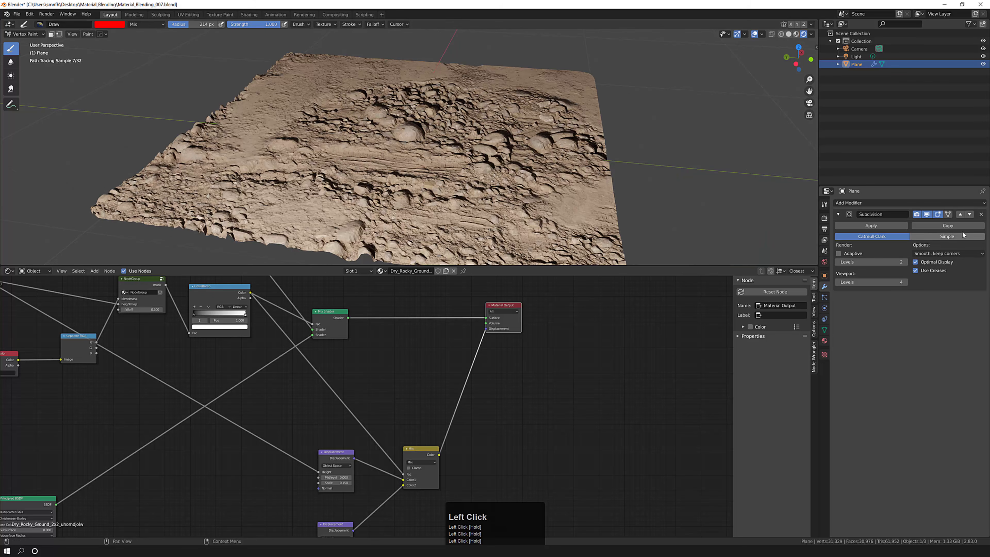
pyautogui.moveTo(424, 113)
pyautogui.mouseDown()
pyautogui.moveTo(374, 125)
pyautogui.moveTo(339, 148)
pyautogui.moveTo(351, 167)
pyautogui.mouseUp()
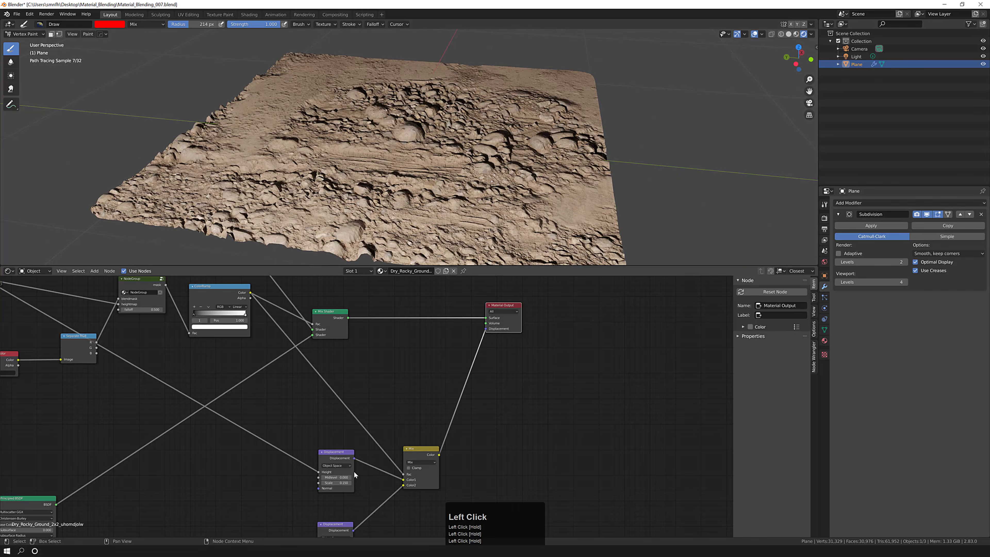
# Set the Scale of both Displacement nodes to 0.2
pyautogui.moveTo(364, 381); pyautogui.dragTo(365, 303, button='middle')
pyautogui.doubleClick(351, 404)
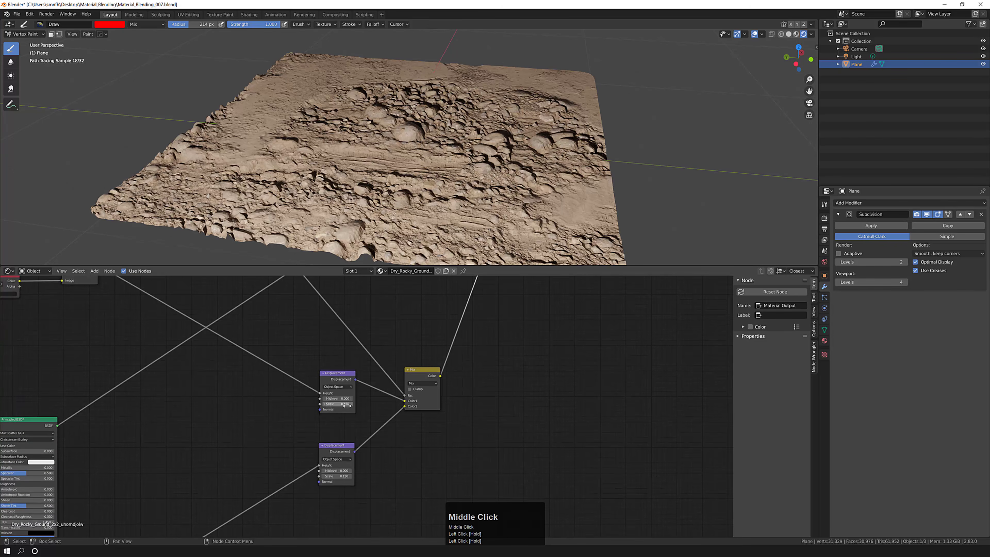
pyautogui.click(284, 436)
pyautogui.click(346, 404)
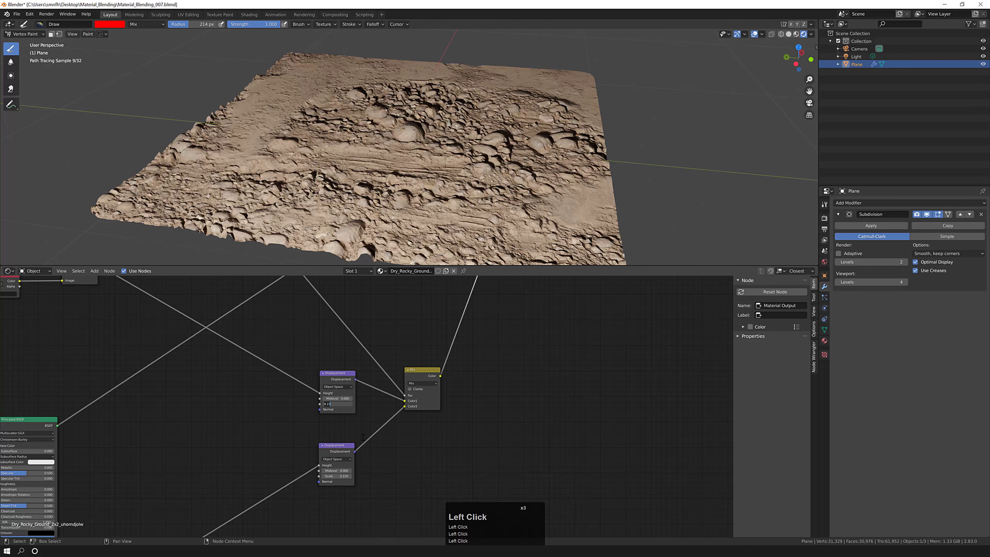
pyautogui.write('.2')
pyautogui.press('KP_Enter')
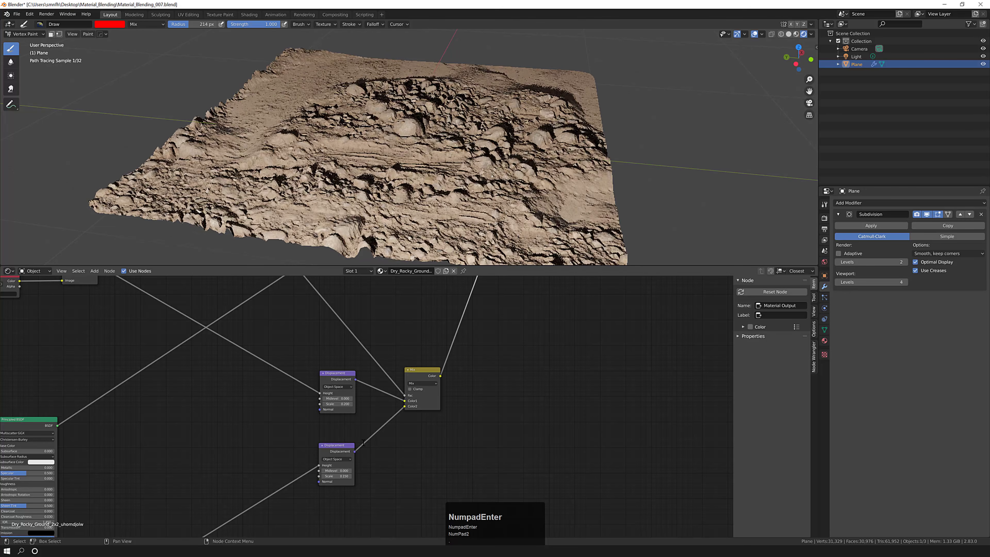
pyautogui.click(345, 476)
pyautogui.write('.2')
pyautogui.press('KP_Enter')
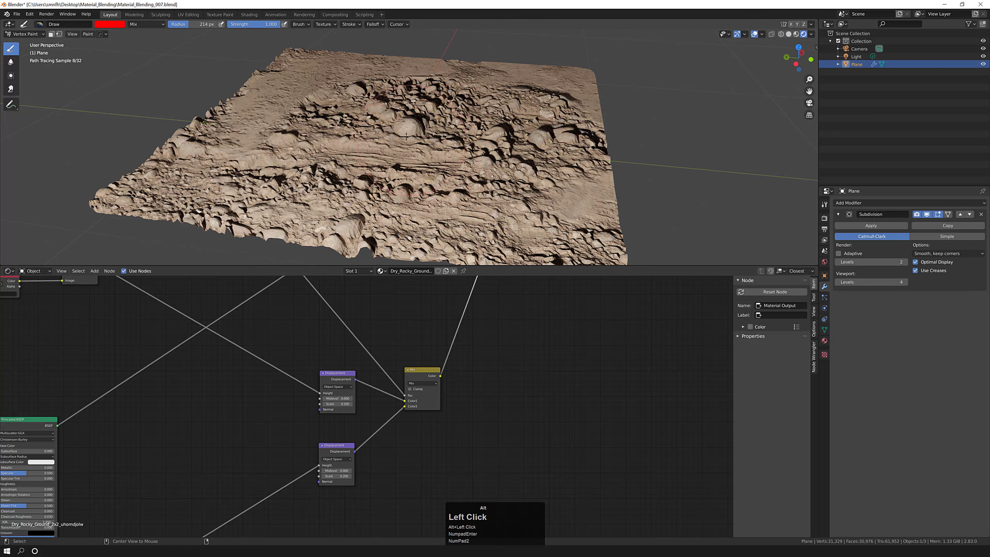
# Raise the upper Displacement node's Scale to 0.3 and inspect the terrain relief from several angles
pyautogui.moveTo(436, 159); pyautogui.dragTo(323, 147, button='middle')
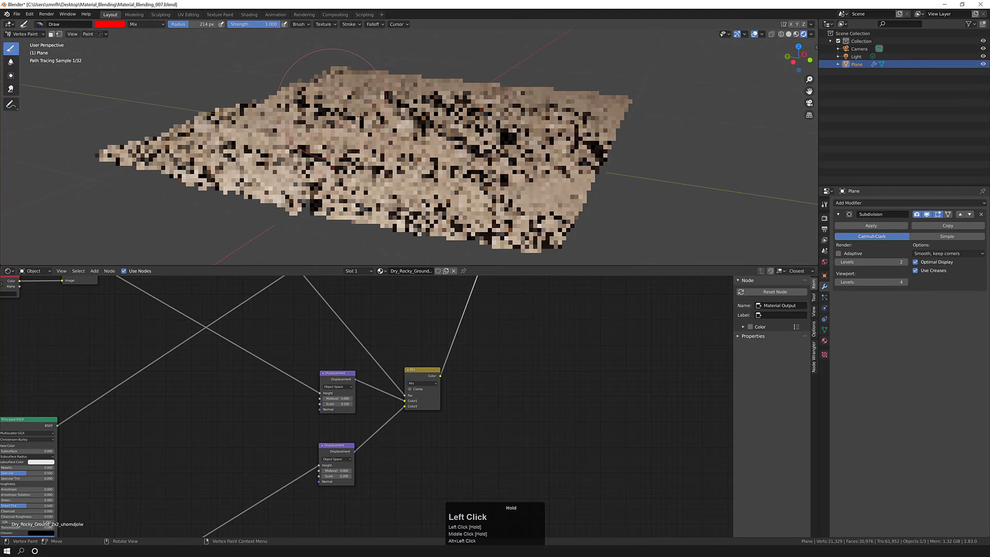
pyautogui.click(338, 404)
pyautogui.write('.3')
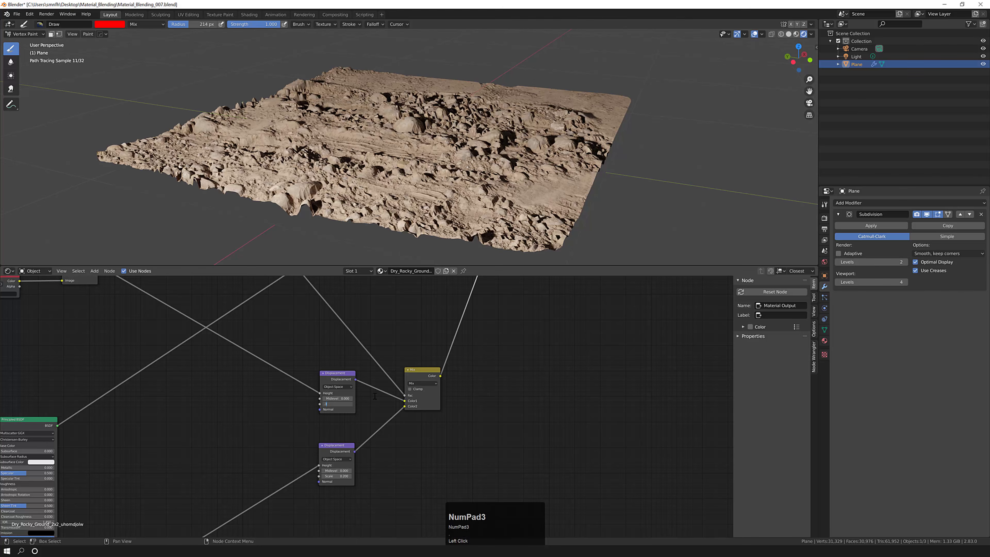
pyautogui.press('KP_Enter')
pyautogui.click(440, 175)
pyautogui.moveTo(445, 172); pyautogui.dragTo(359, 177, button='middle')
pyautogui.scroll(-2, 378, 198)
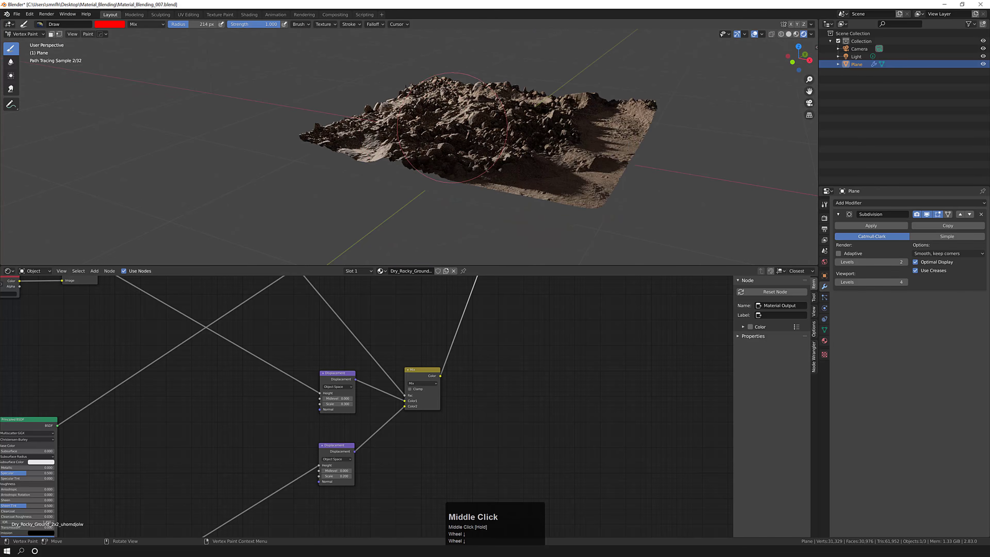
pyautogui.moveTo(351, 136); pyautogui.dragTo(460, 113, button='middle')
pyautogui.moveTo(457, 74); pyautogui.dragTo(409, 164, button='middle')
pyautogui.scroll(2, 438, 153)
pyautogui.scroll(1, 438, 133)
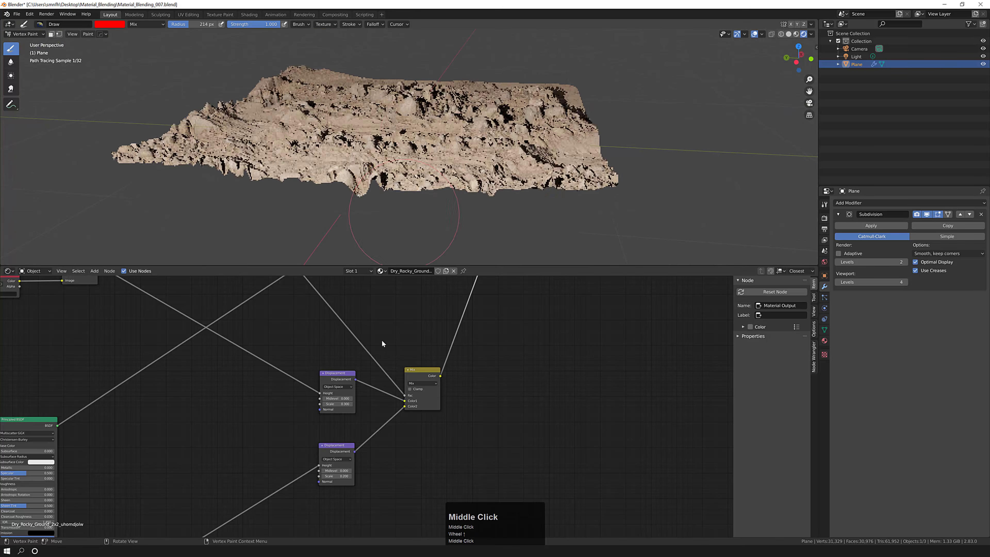
# Set the Scale of both Displacement nodes to about 0.15
pyautogui.click(342, 404)
pyautogui.write('15')
pyautogui.press('KP_Enter')
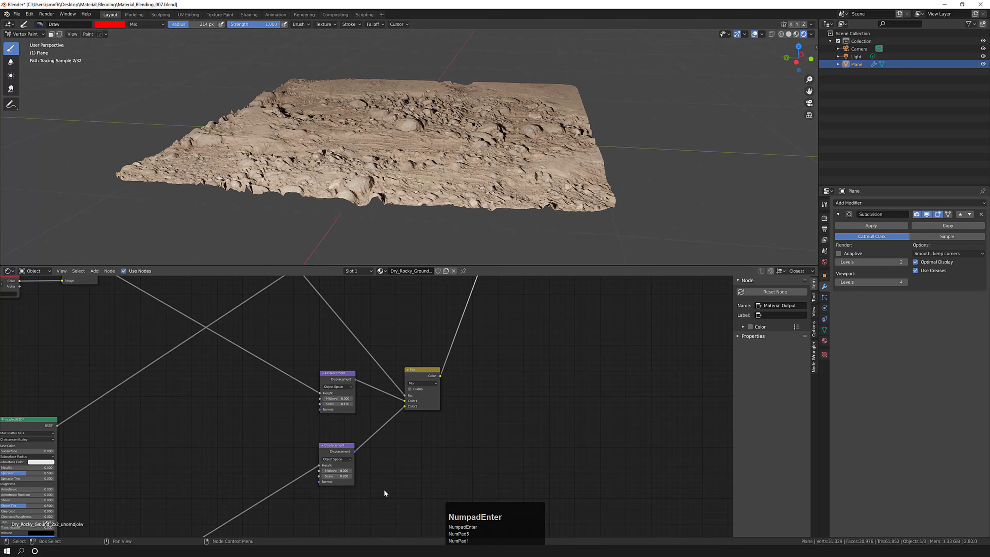
pyautogui.click(347, 475)
pyautogui.press('BackSpace')
pyautogui.write('154')
pyautogui.press('KP_Enter')
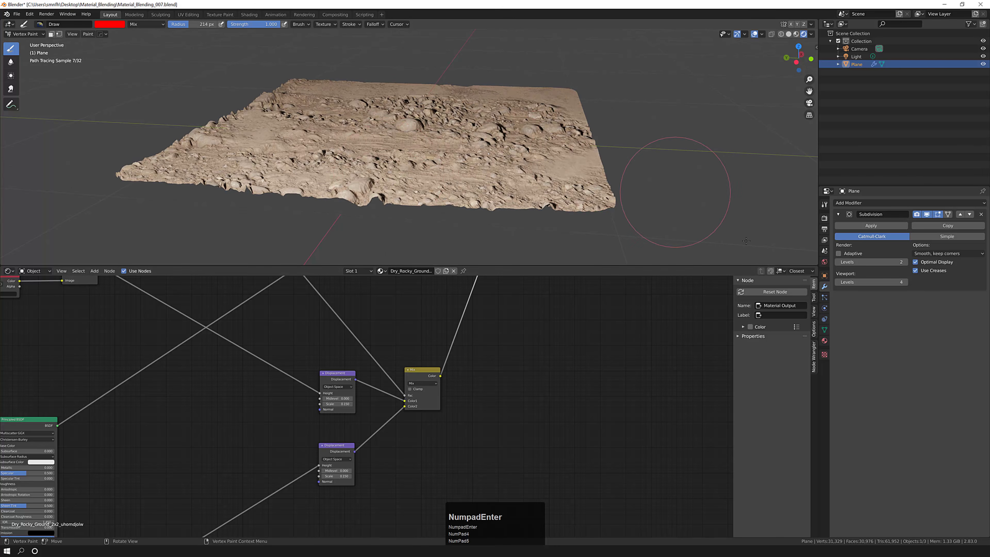
# Open the ground material's surface settings and choose Displacement and Bump as its displacement method
pyautogui.click(825, 341)
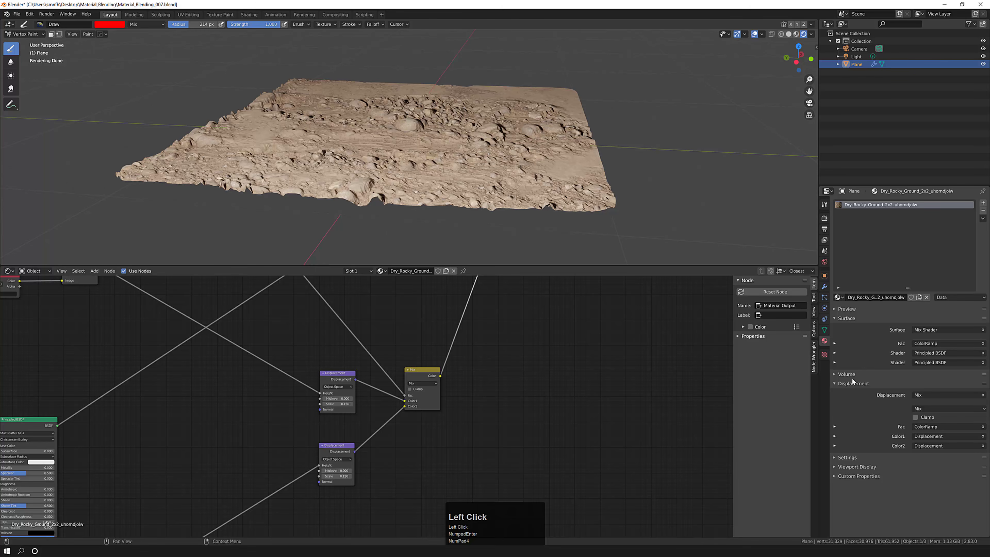
pyautogui.click(837, 383)
pyautogui.click(834, 384)
pyautogui.click(837, 457)
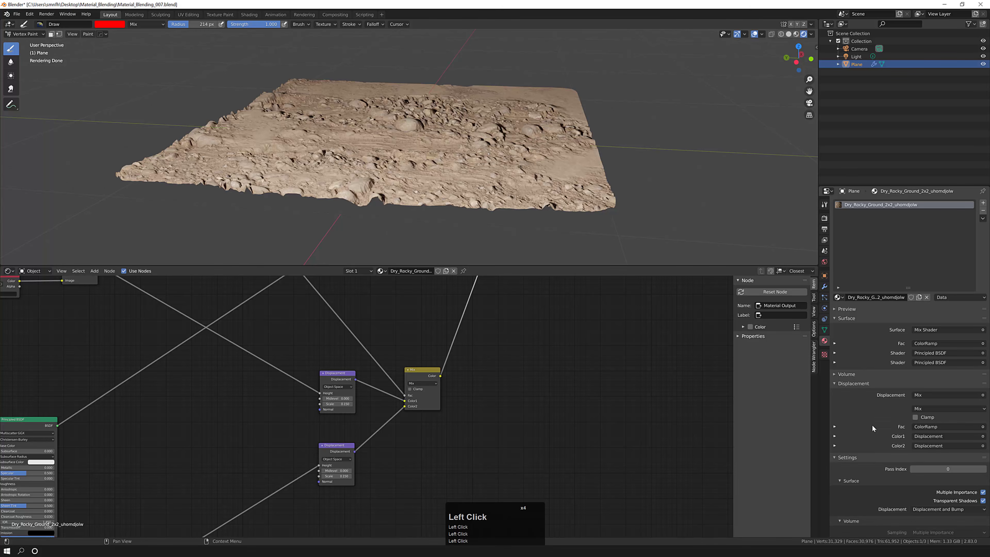
pyautogui.scroll(-5, 869, 419)
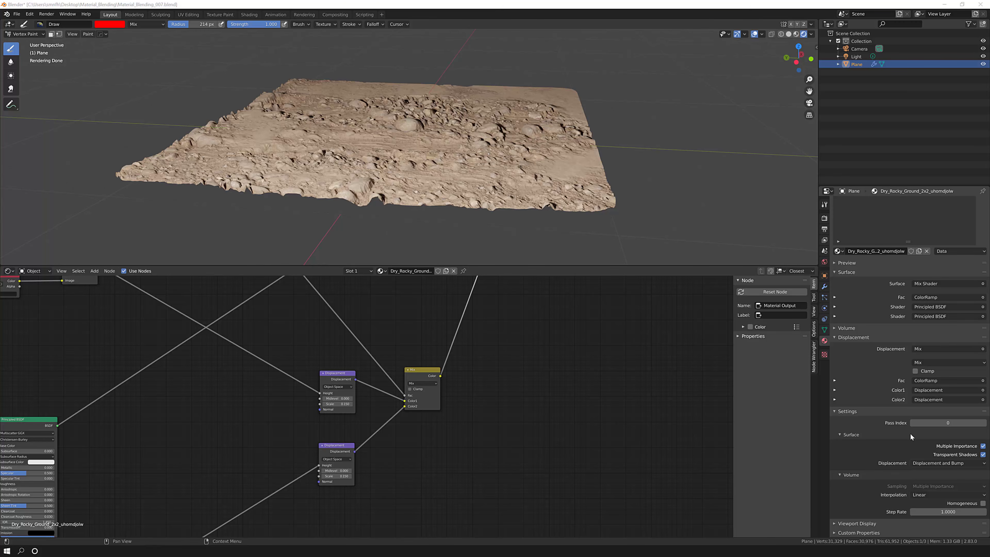
pyautogui.click(841, 414)
pyautogui.click(837, 456)
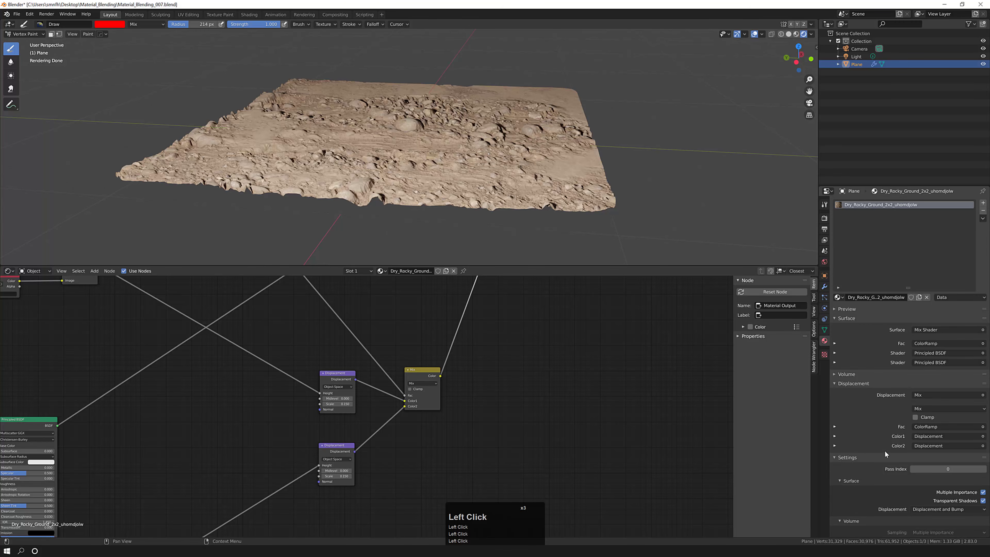
pyautogui.scroll(-6, 883, 452)
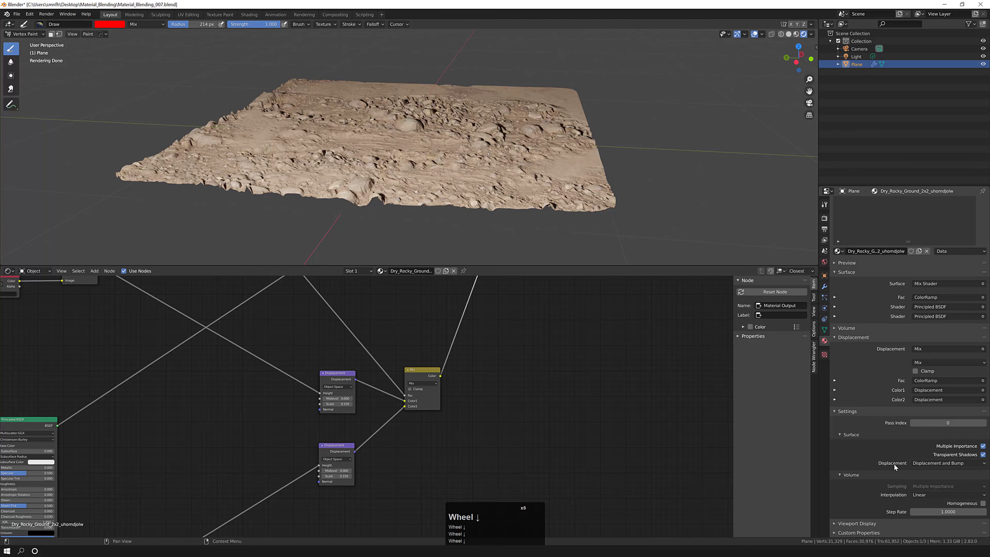
pyautogui.click(931, 463)
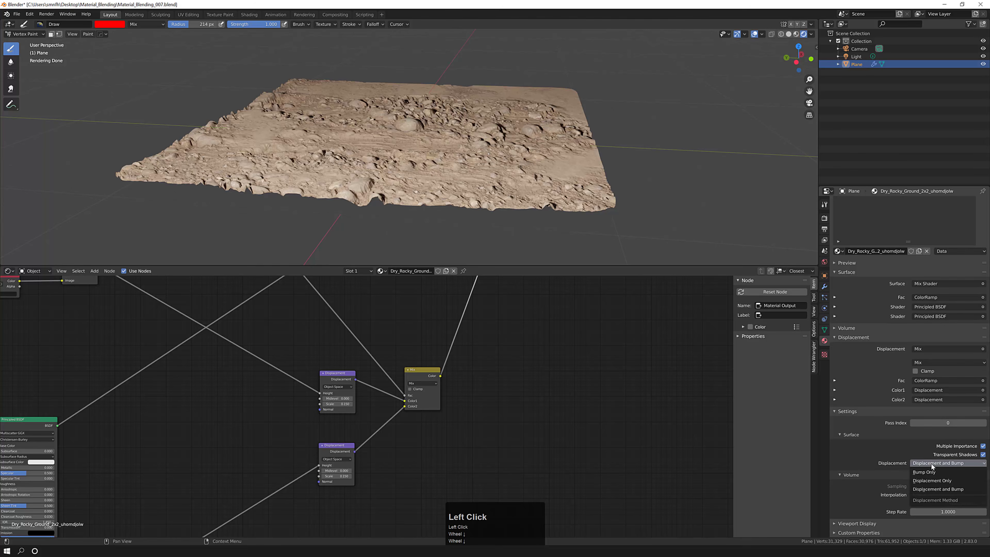
pyautogui.click(940, 488)
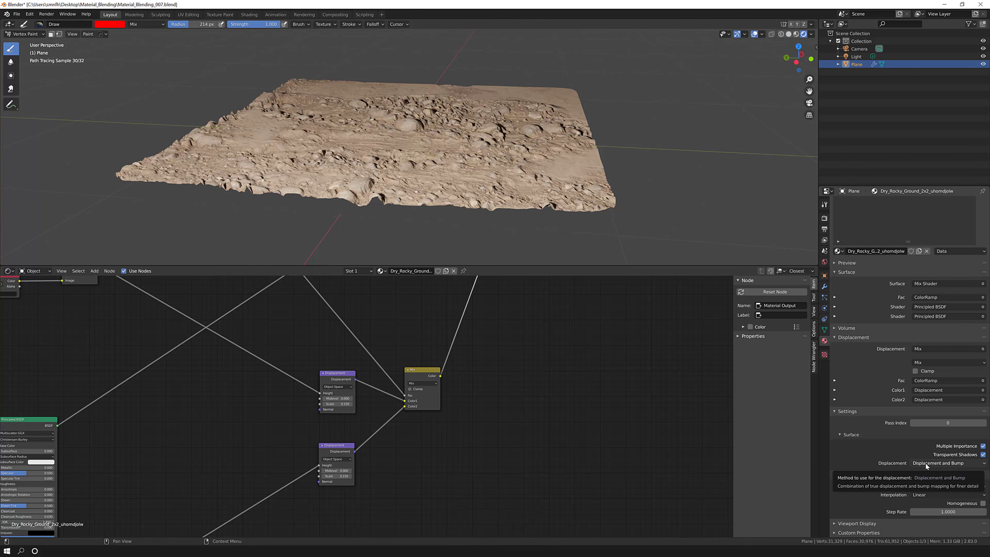
# Try the Bump Only and Displacement Only methods on the ground material, and return it to Displacement and Bump
pyautogui.click(925, 463)
pyautogui.click(933, 472)
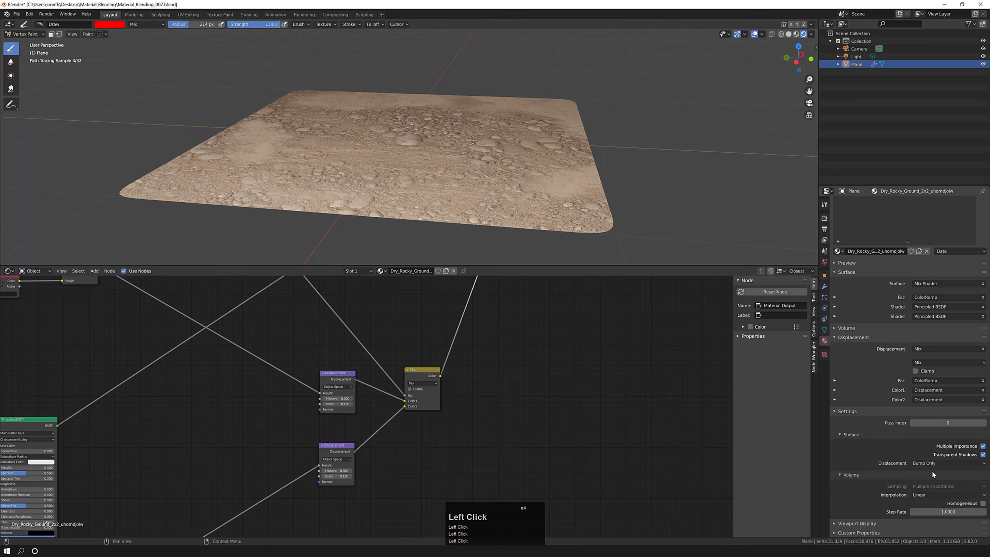
pyautogui.click(924, 462)
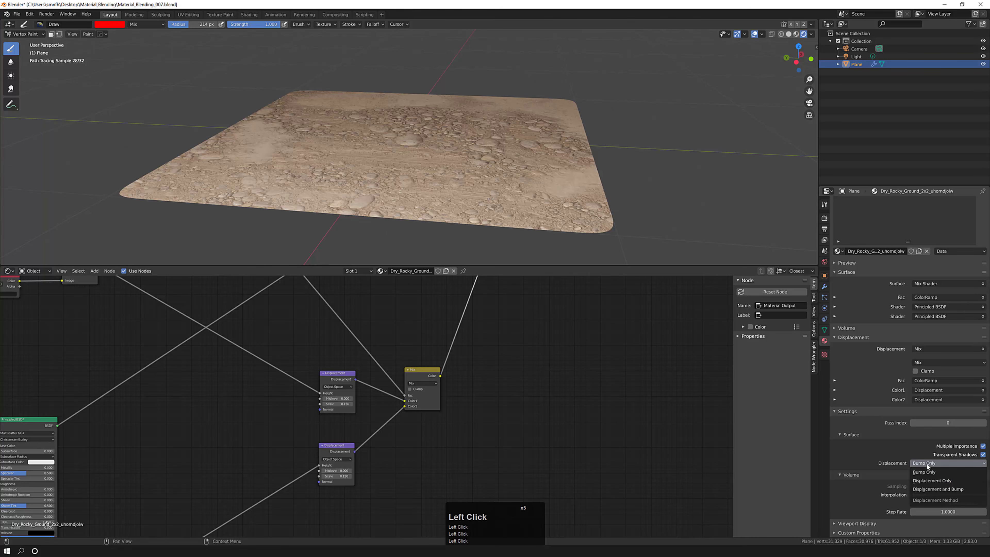
pyautogui.click(937, 480)
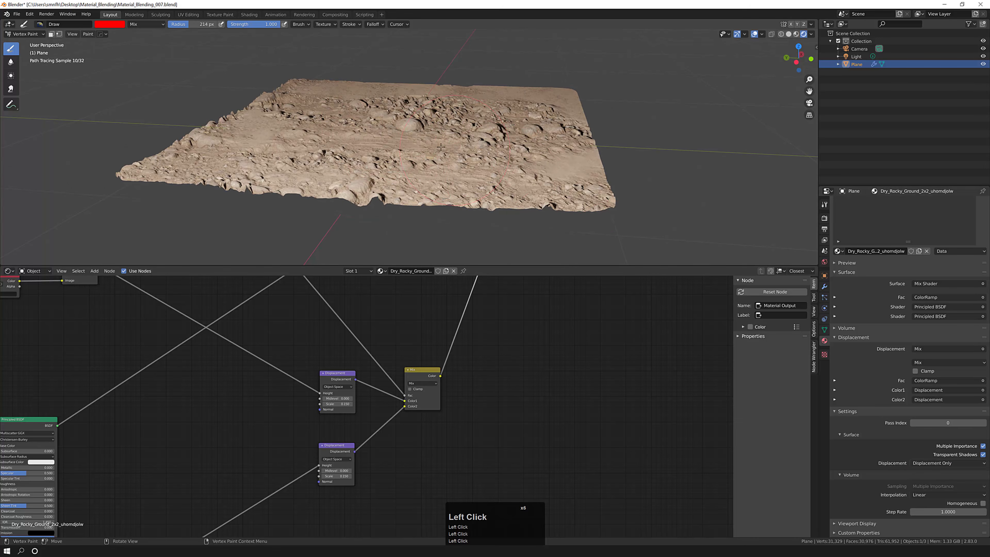
pyautogui.click(938, 463)
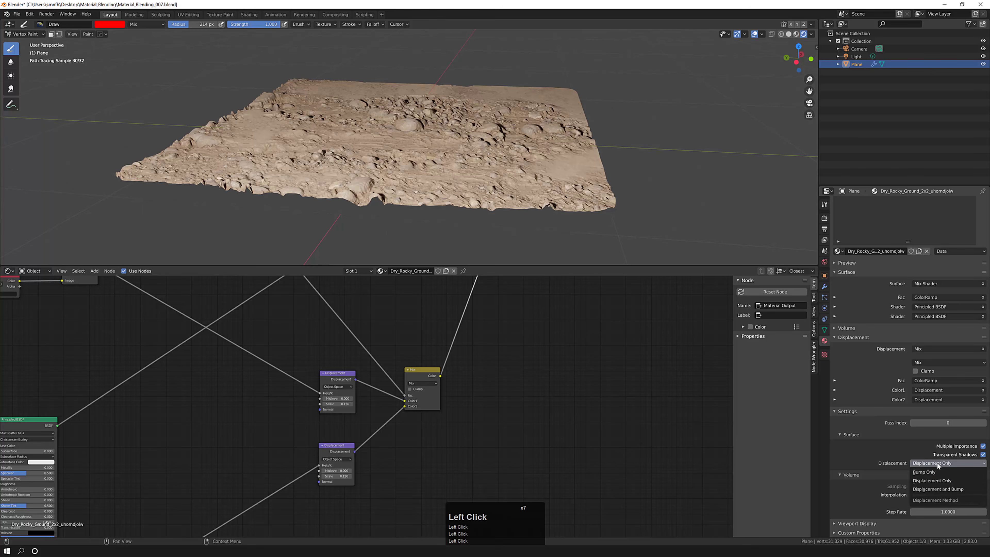
pyautogui.click(939, 490)
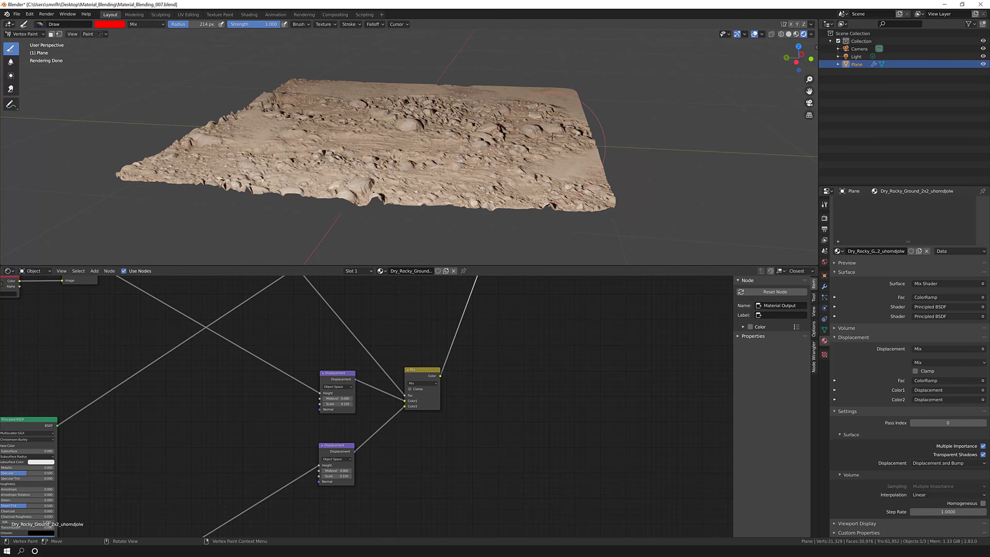
# Examine the displaced terrain from a higher angle and look over the material's complete node tree
pyautogui.moveTo(552, 137); pyautogui.dragTo(296, 203, button='middle')
pyautogui.scroll(-3, 287, 206)
pyautogui.scroll(-1, 452, 370)
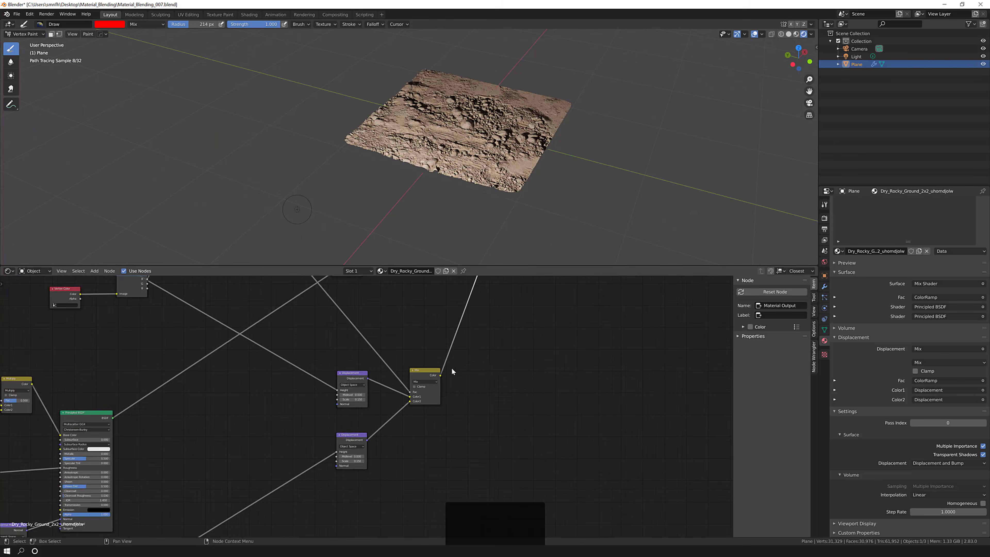
pyautogui.scroll(-5, 453, 371)
pyautogui.moveTo(493, 312); pyautogui.dragTo(446, 400, button='middle')
pyautogui.scroll(-4, 446, 399)
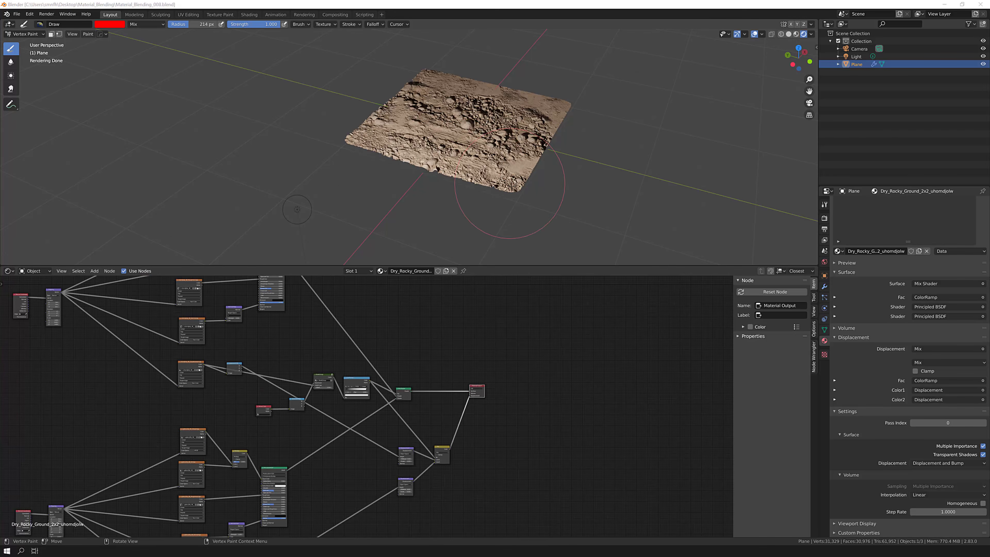
pyautogui.scroll(3, 472, 138)
pyautogui.moveTo(471, 139); pyautogui.dragTo(436, 171, button='middle')
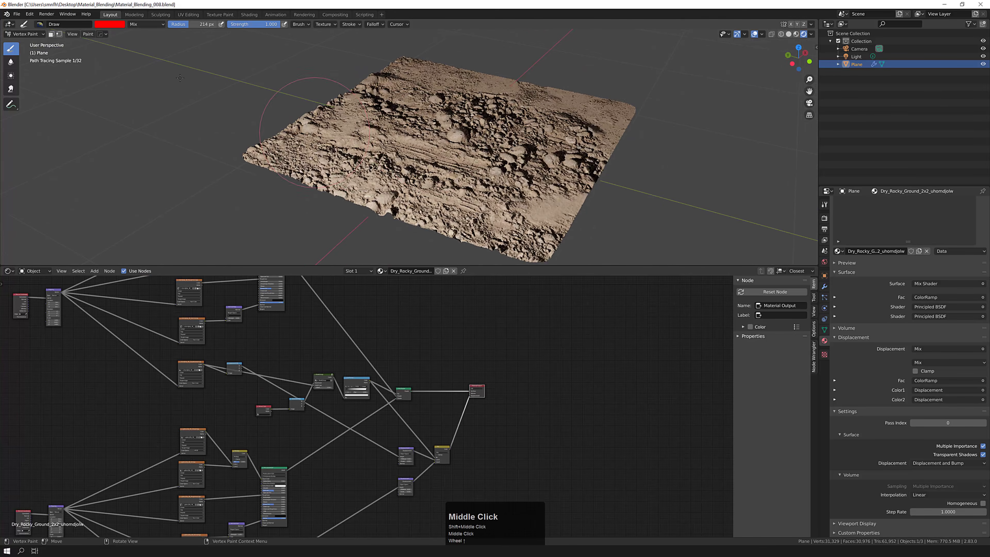
# Return the plane from Vertex Paint to Object Mode and shade it smooth
pyautogui.click(26, 33)
pyautogui.click(27, 43)
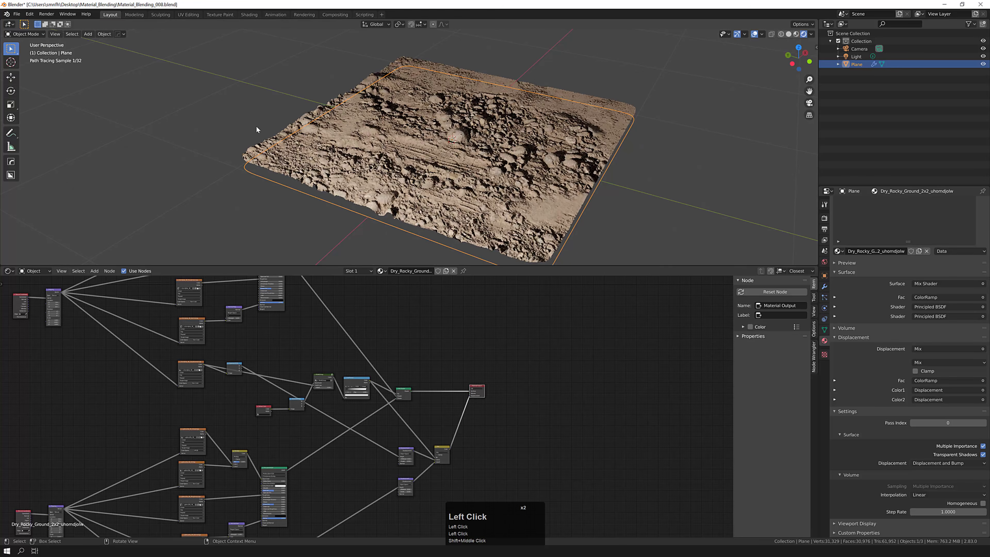
pyautogui.scroll(3, 405, 211)
pyautogui.moveTo(406, 210); pyautogui.dragTo(384, 199, button='middle')
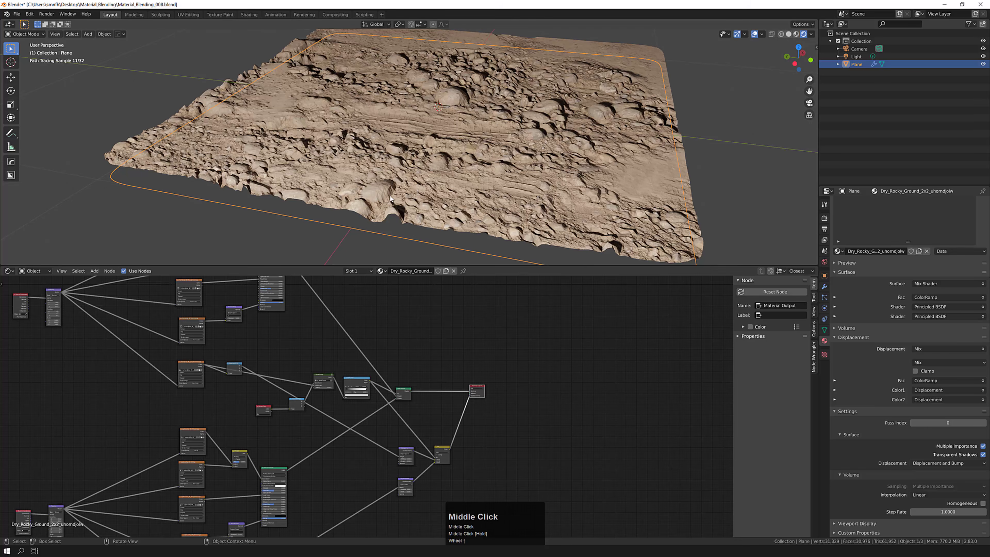
pyautogui.moveTo(416, 180); pyautogui.dragTo(401, 108, button='middle')
pyautogui.scroll(-1, 408, 172)
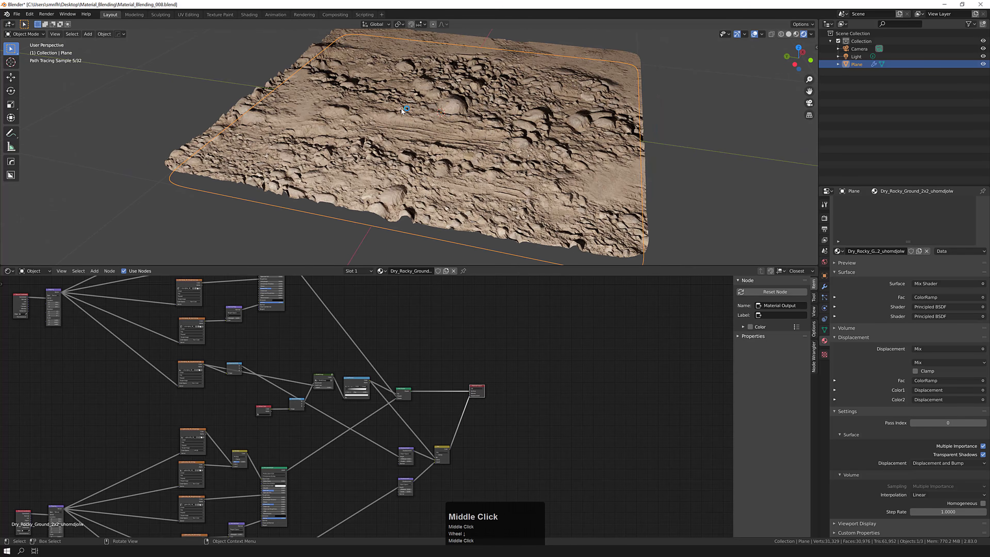
pyautogui.rightClick(303, 82)
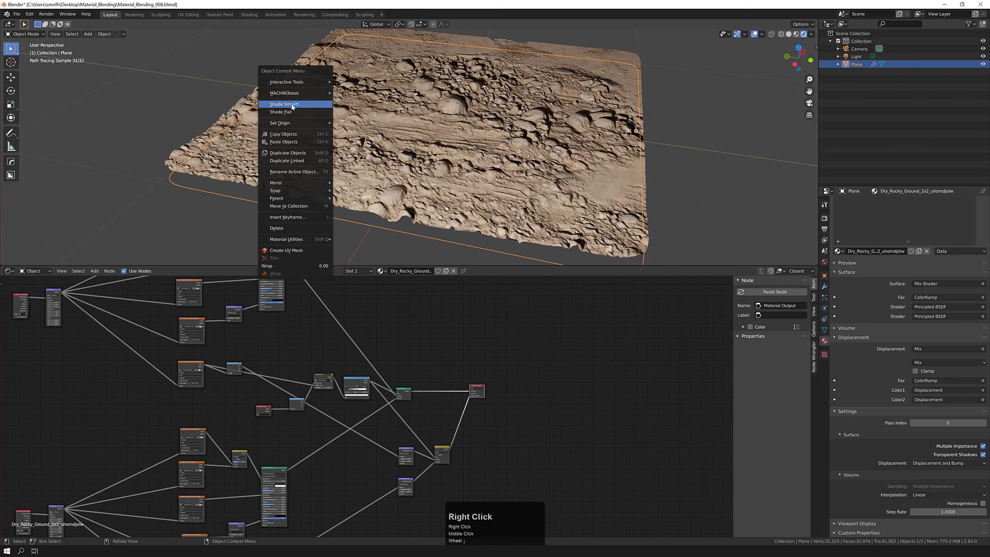
pyautogui.click(292, 105)
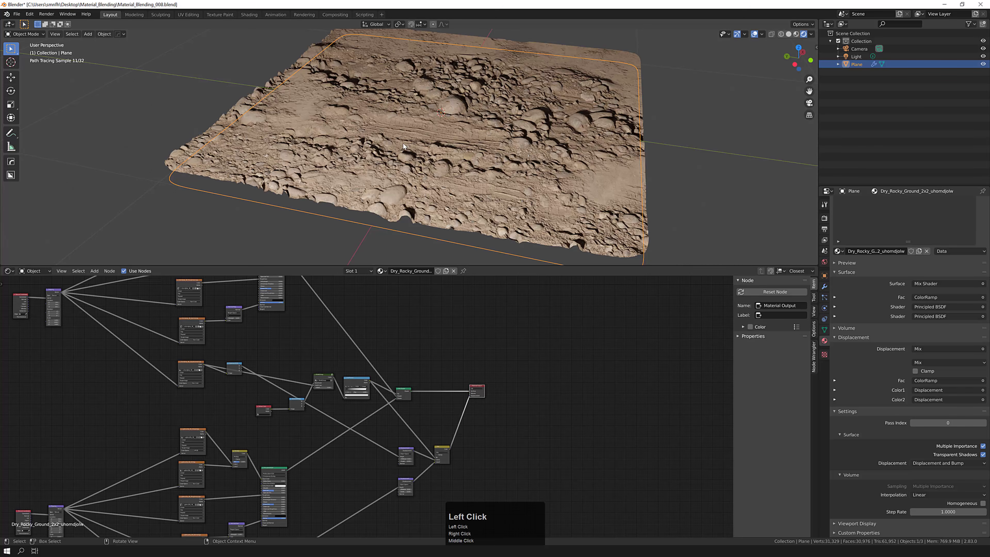
# Set the plane's Subdivision modifier to Simple instead of Catmull-Clark and check the square corners
pyautogui.click(824, 287)
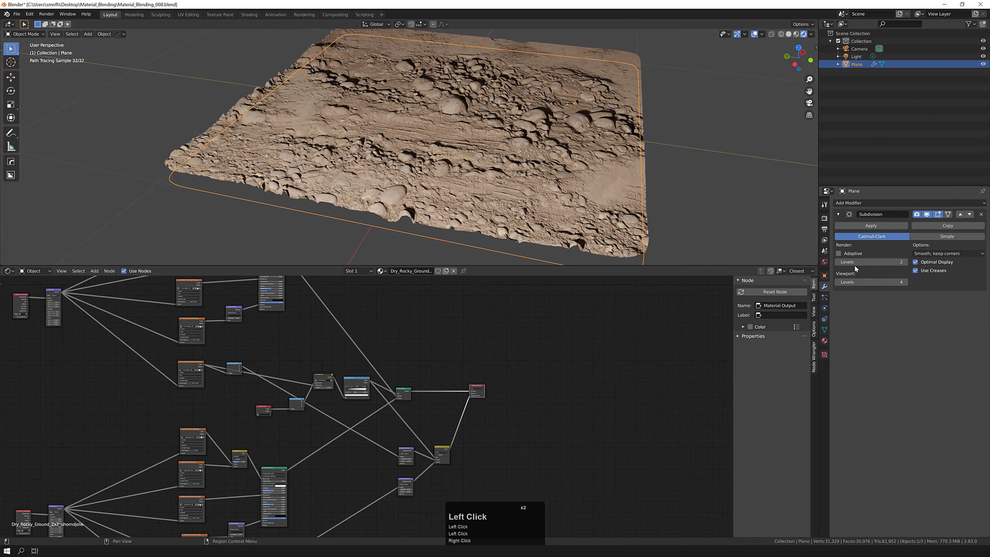
pyautogui.click(948, 236)
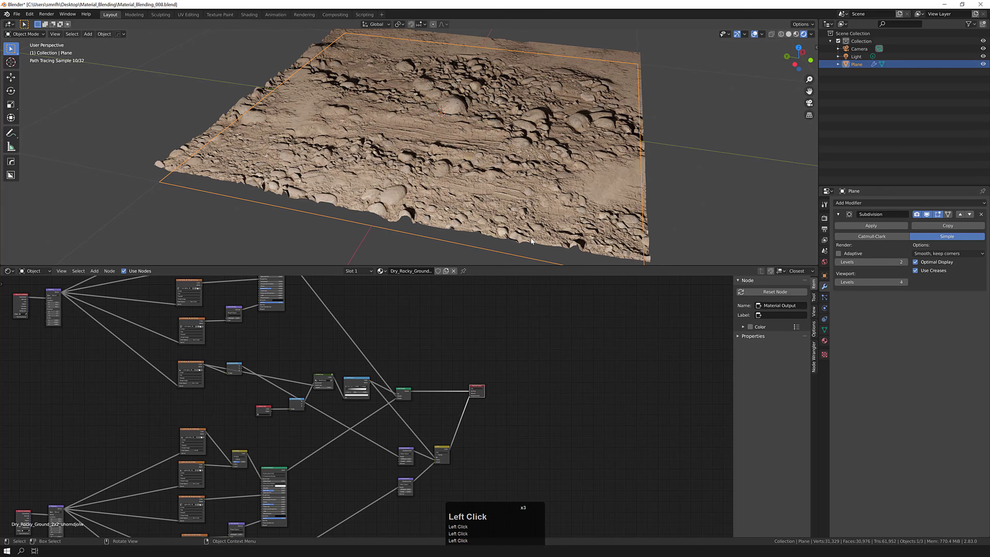
pyautogui.scroll(-1, 620, 100)
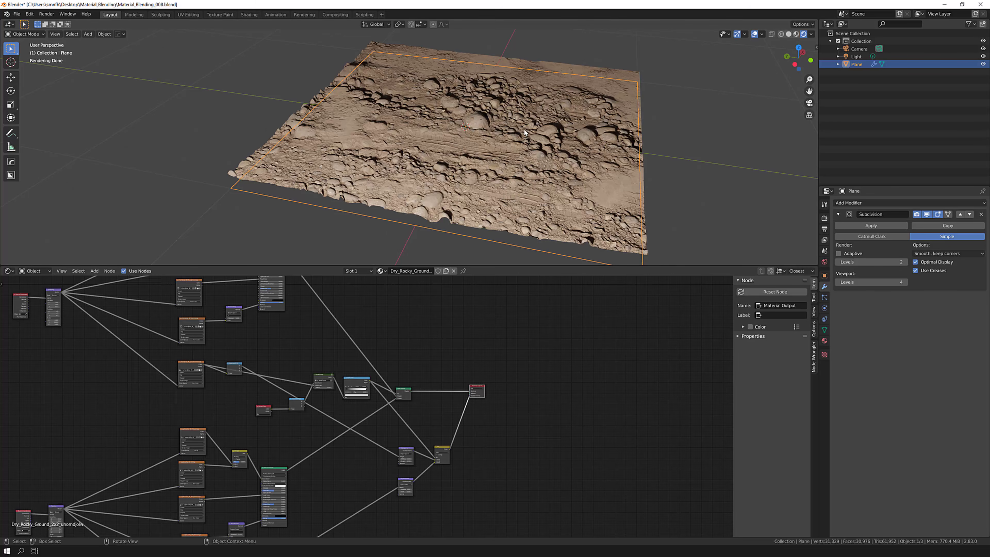
pyautogui.scroll(-1, 389, 94)
pyautogui.moveTo(390, 93); pyautogui.dragTo(381, 94, button='middle')
pyautogui.scroll(-1, 384, 93)
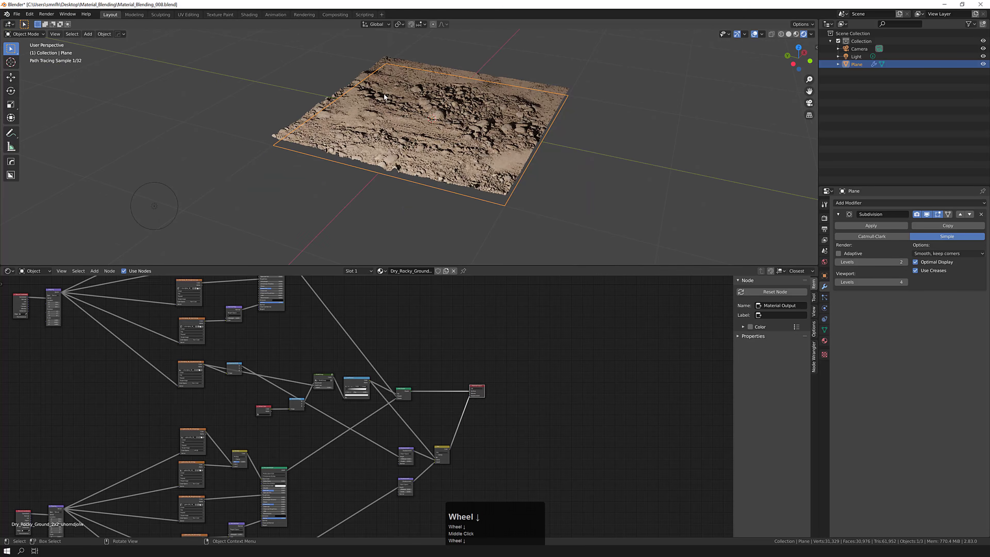
# Switch the shader editor to the World nodes and add an Environment Texture node before the Background node
pyautogui.click(34, 271)
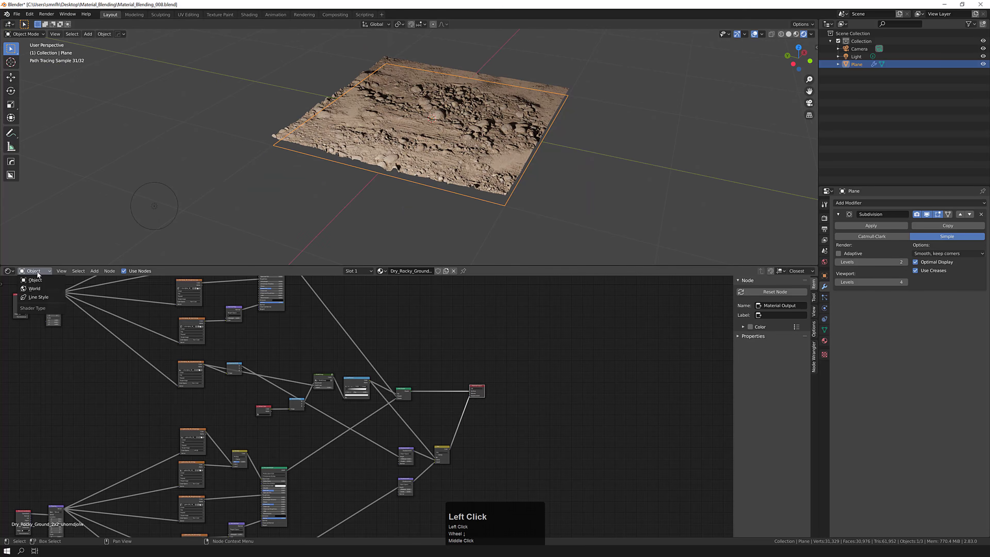
pyautogui.click(37, 288)
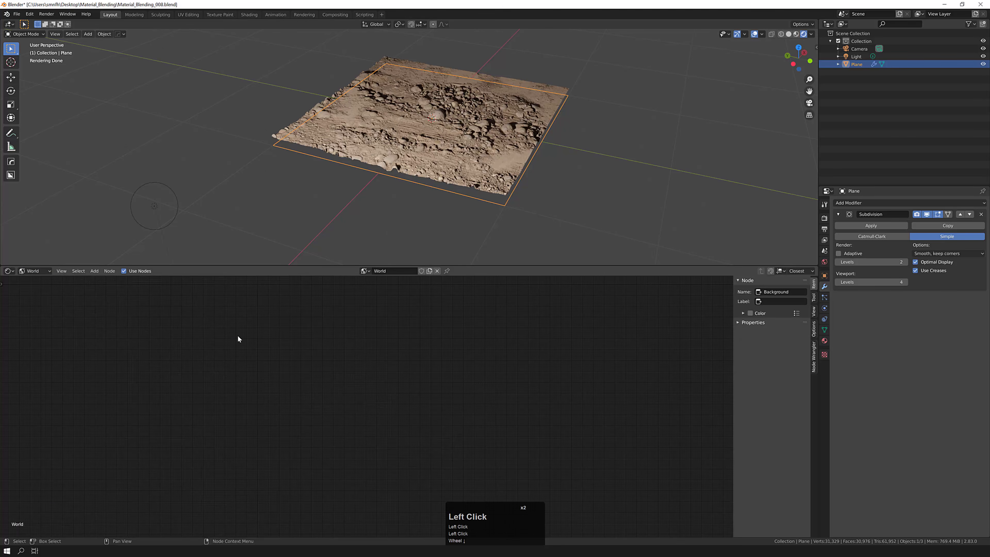
pyautogui.moveTo(239, 337); pyautogui.dragTo(303, 449, button='middle')
pyautogui.scroll(10, 212, 392)
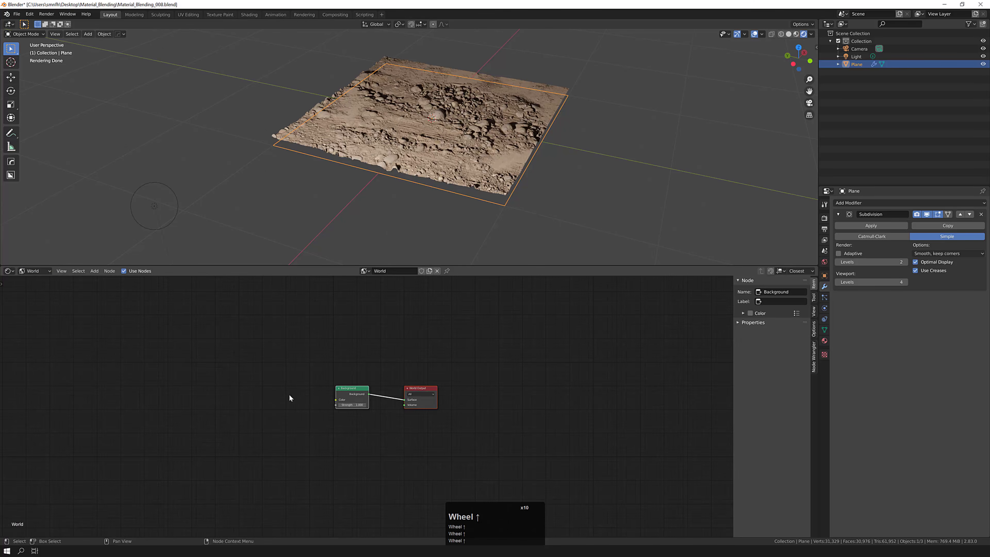
pyautogui.click(242, 399)
pyautogui.hotkey('shift', 'a')
pyautogui.click(242, 399)
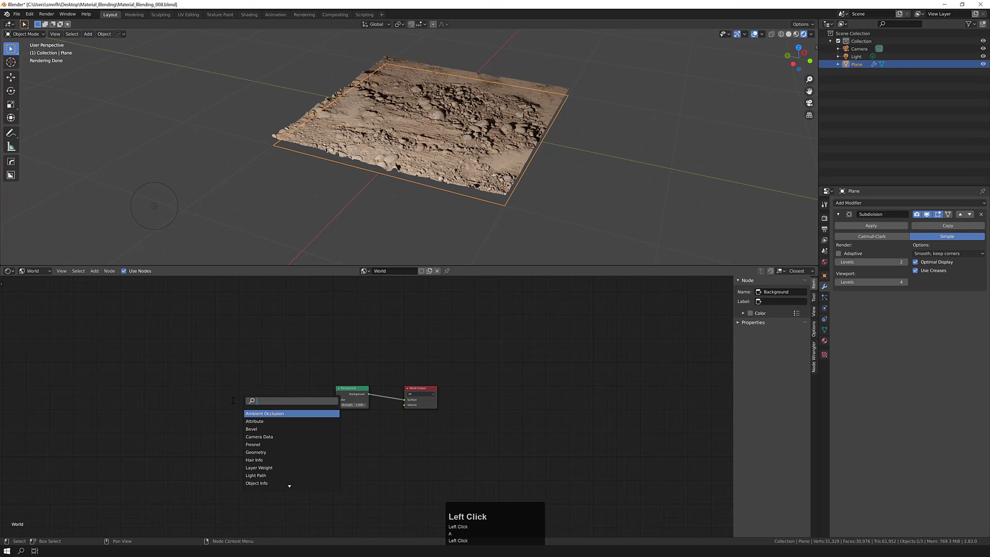
pyautogui.write('envi')
pyautogui.press('Return')
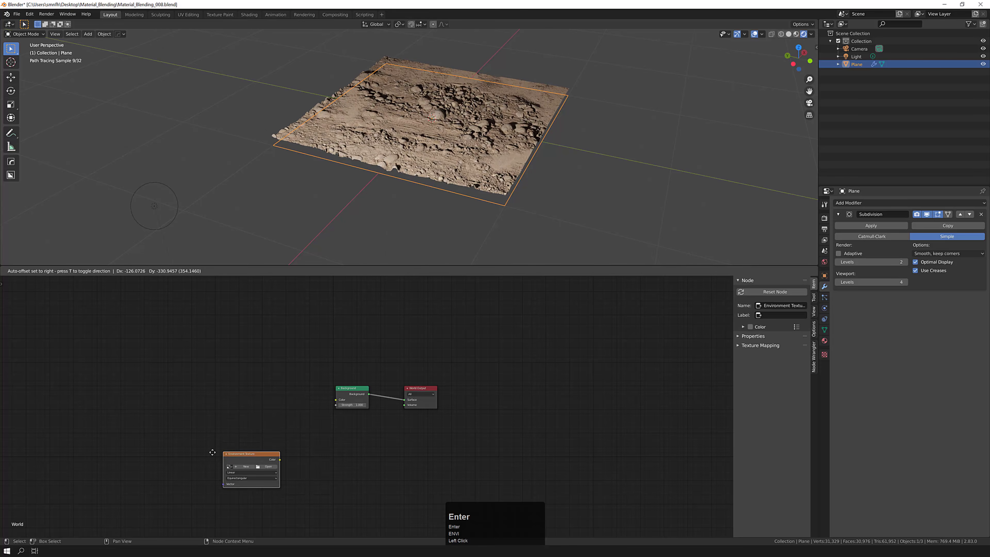
pyautogui.click(218, 390)
pyautogui.moveTo(264, 396); pyautogui.dragTo(255, 393)
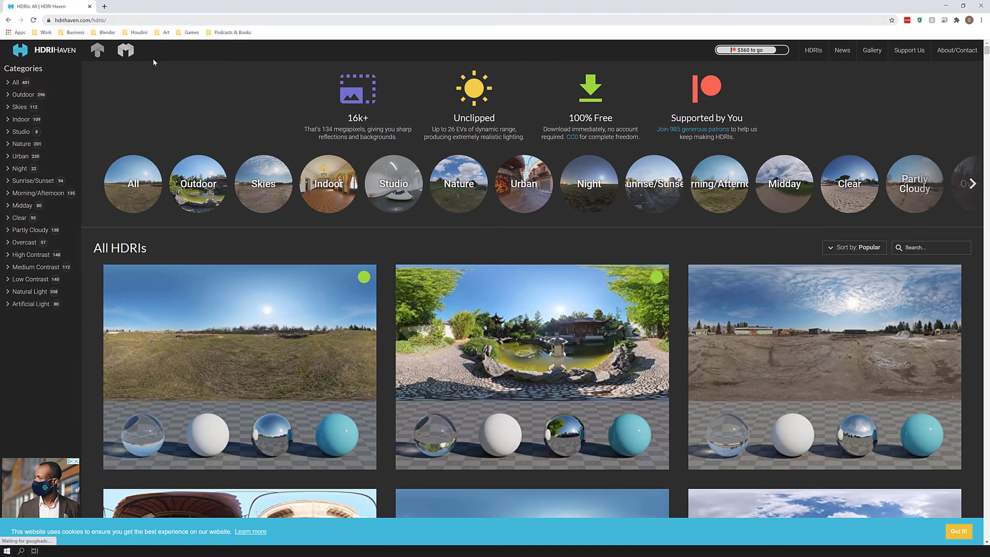
# Browse the available HDRIs on the HDRI Haven website and return to Blender
pyautogui.scroll(-4, 223, 209)
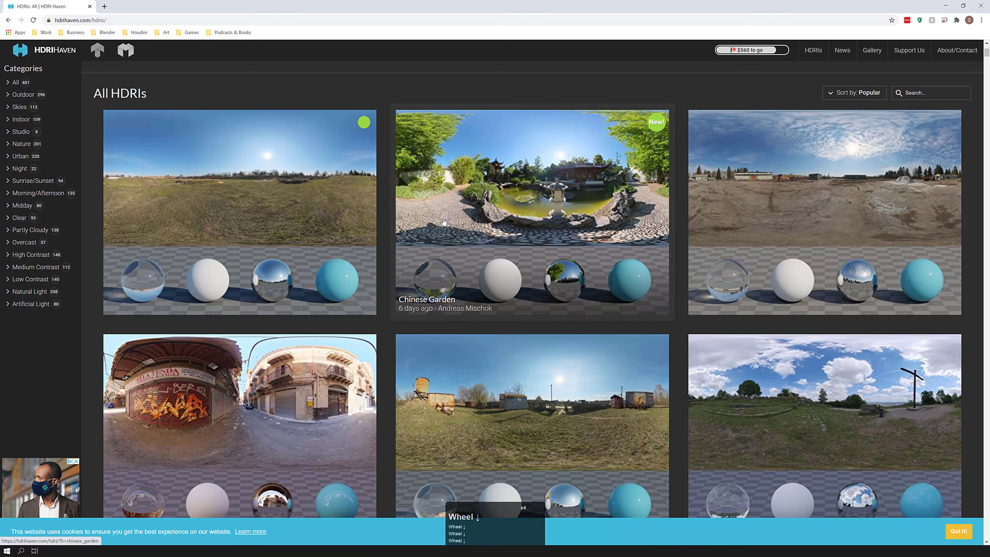
pyautogui.scroll(-5, 410, 192)
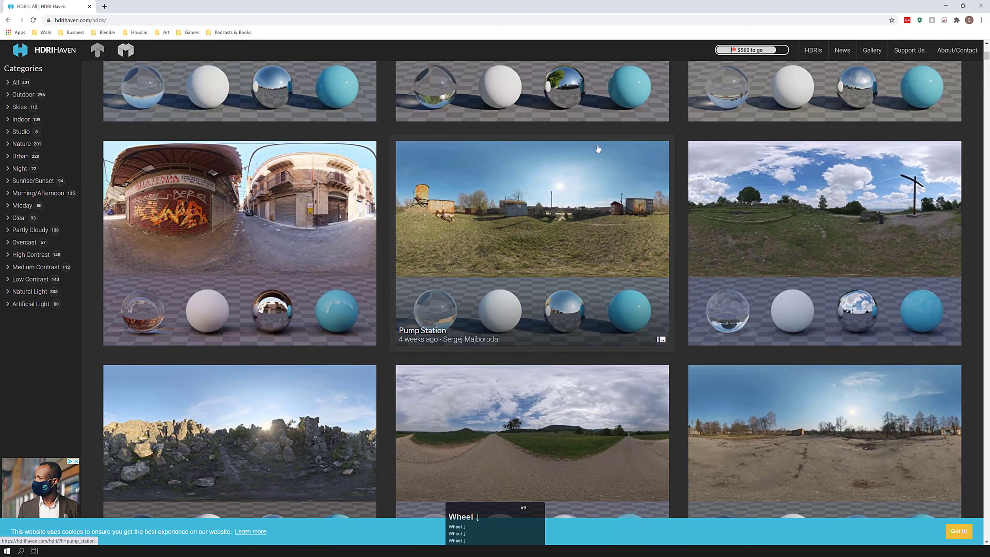
pyautogui.click(945, 5)
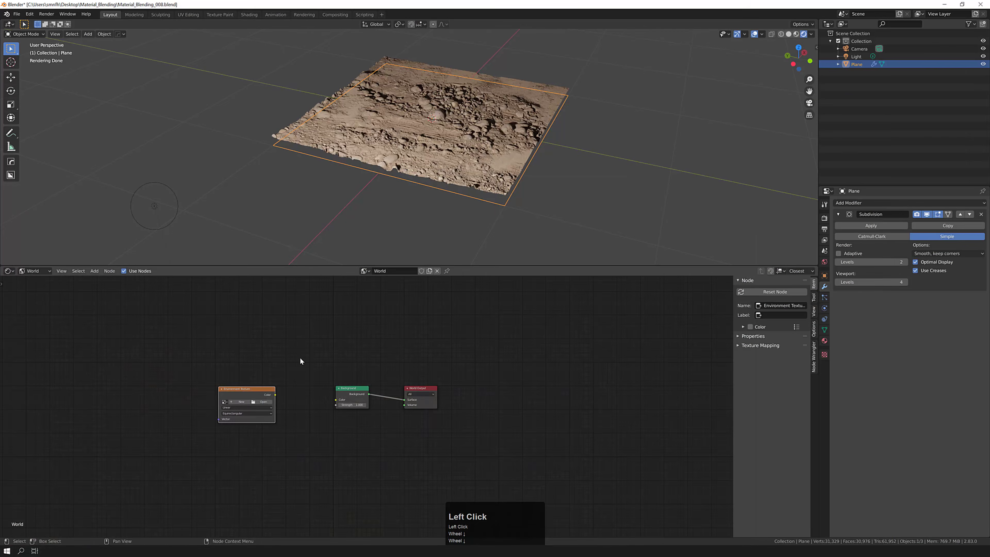
# Load spiaggia_di_mondello_8k.hdr from the HDRI Images folder into the Environment Texture and connect its Color to the Background's Color
pyautogui.scroll(6, 301, 361)
pyautogui.click(243, 424)
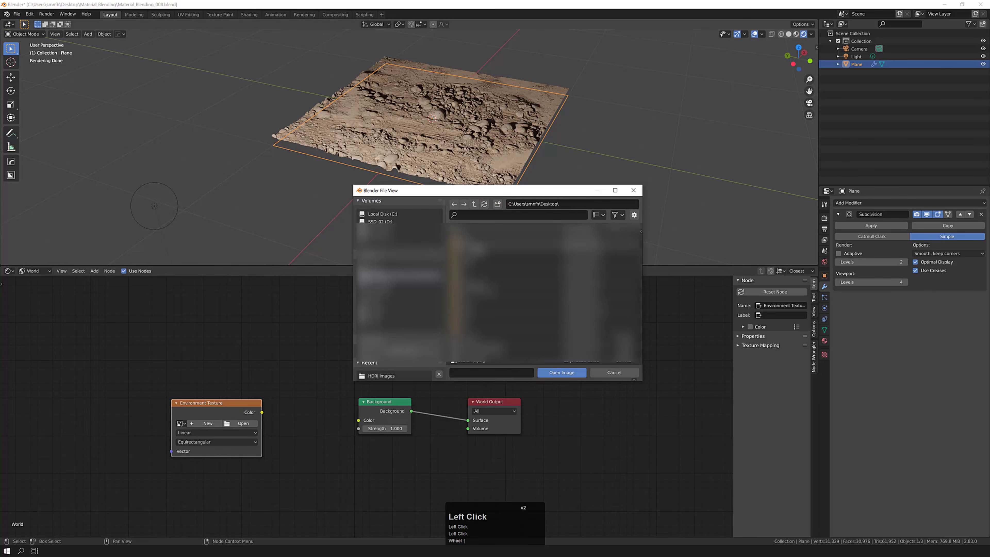
pyautogui.doubleClick(476, 286)
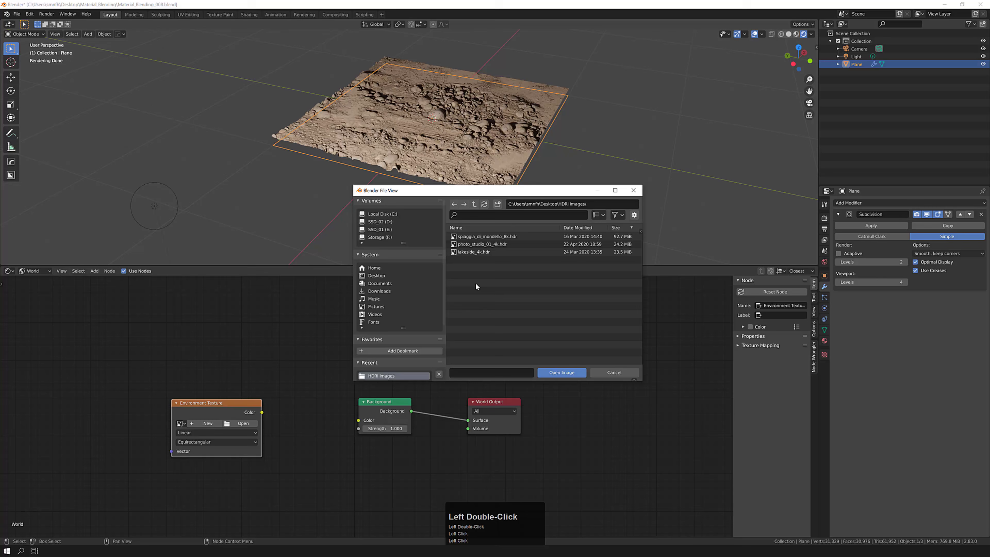
pyautogui.doubleClick(487, 237)
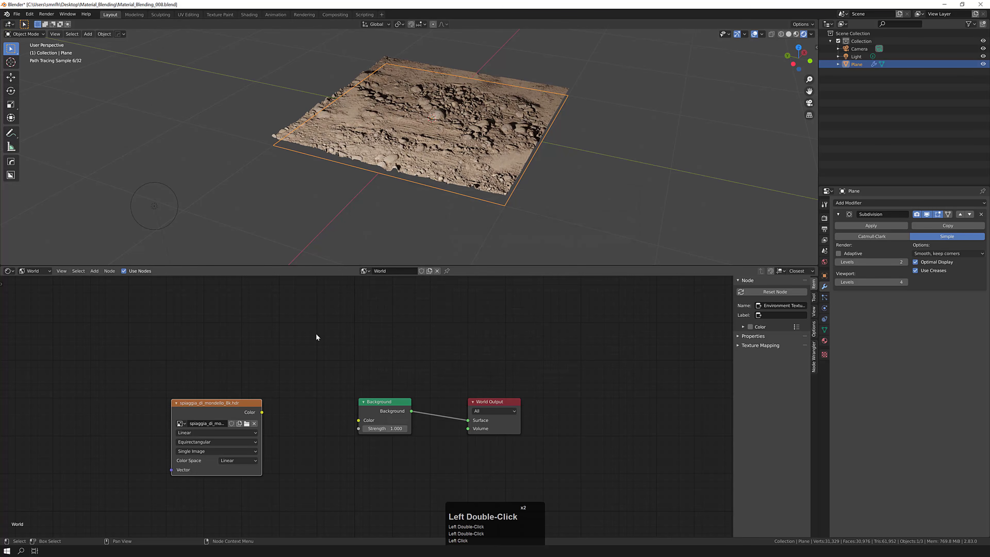
pyautogui.moveTo(262, 413); pyautogui.dragTo(358, 421)
pyautogui.moveTo(223, 409); pyautogui.dragTo(217, 391)
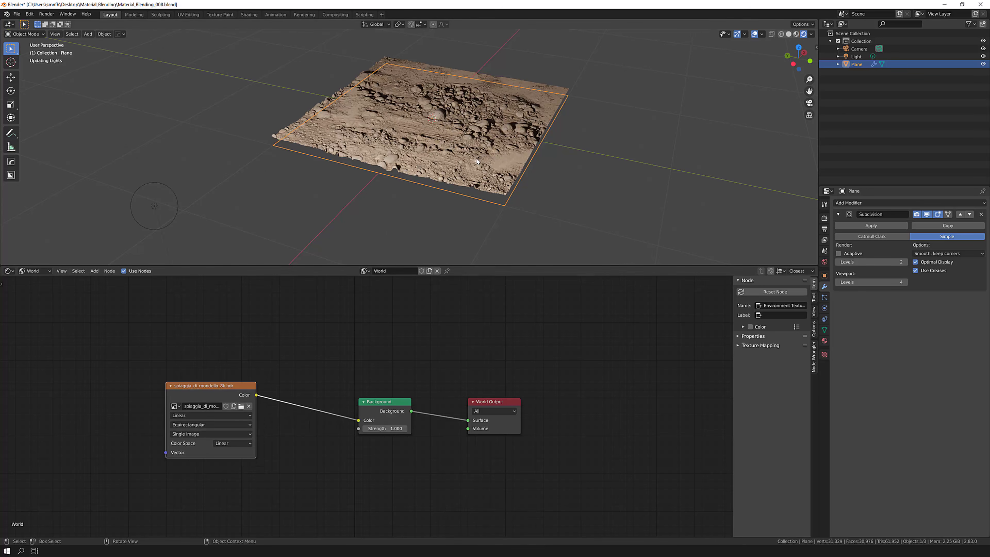
# Inspect the HDRI-lit terrain and enable the Transparent film option to hide the environment backdrop
pyautogui.moveTo(476, 159); pyautogui.dragTo(468, 152, button='middle')
pyautogui.keyDown('shift'); pyautogui.moveTo(481, 116); pyautogui.dragTo(431, 118, button='middle'); pyautogui.keyUp('shift')
pyautogui.scroll(1, 478, 139)
pyautogui.scroll(-2, 431, 118)
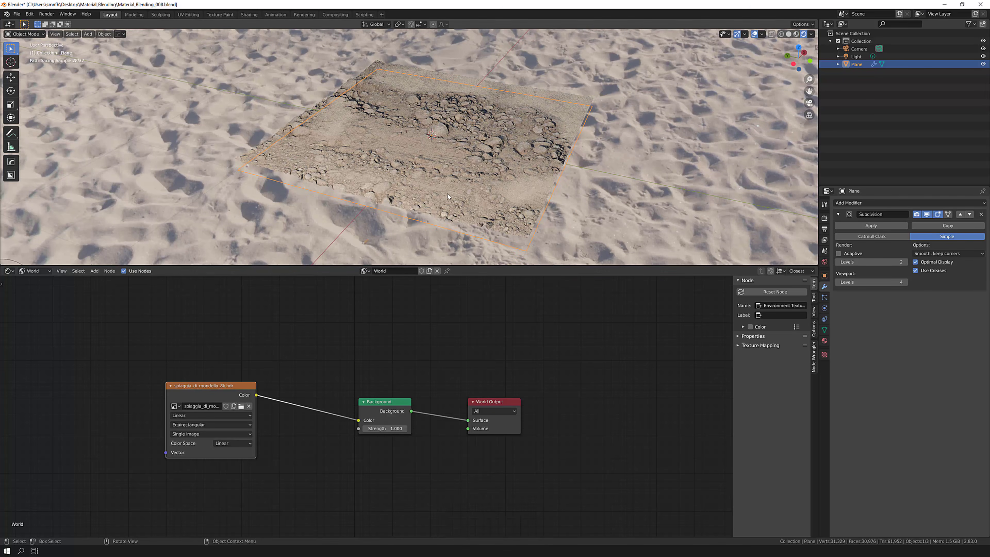
pyautogui.moveTo(447, 193); pyautogui.dragTo(390, 218, button='middle')
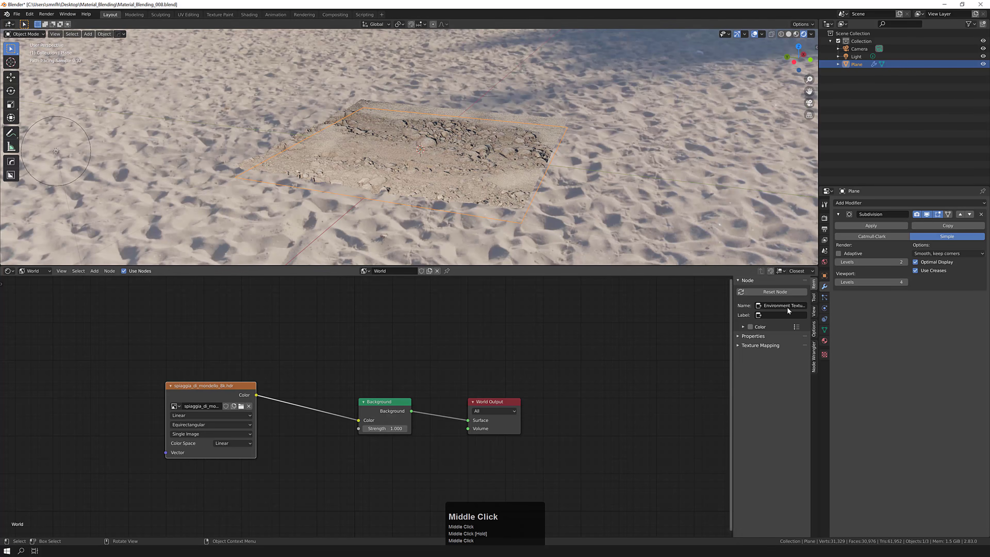
pyautogui.click(824, 219)
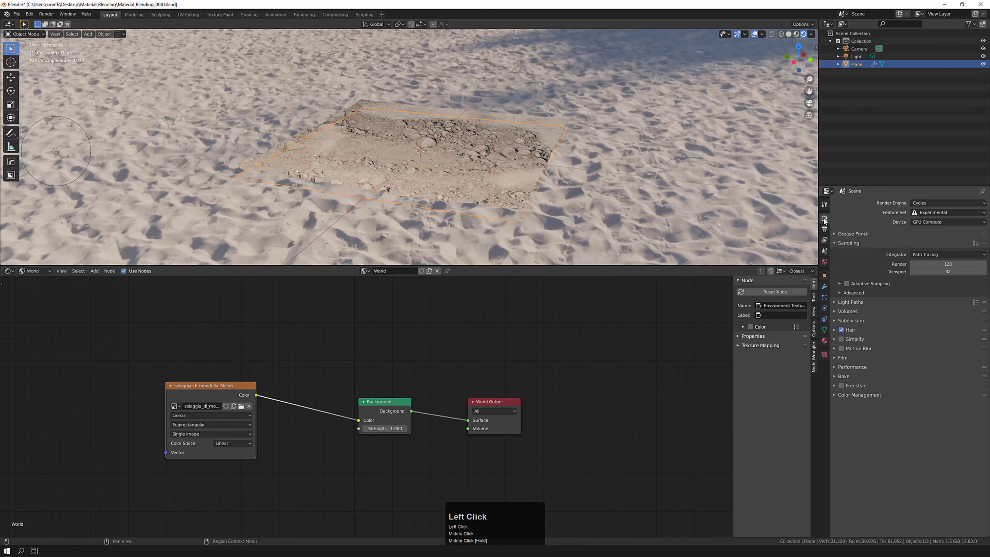
pyautogui.click(840, 358)
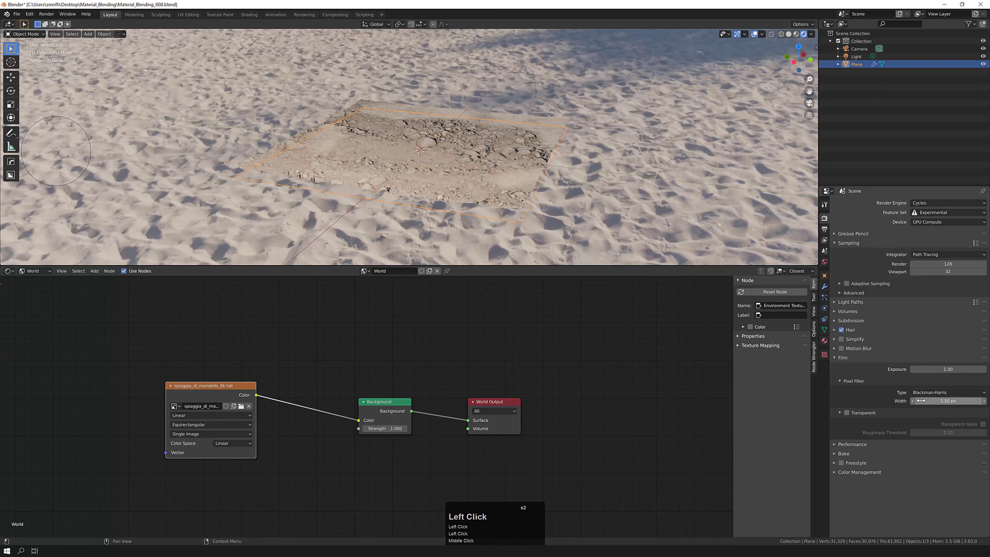
pyautogui.click(847, 412)
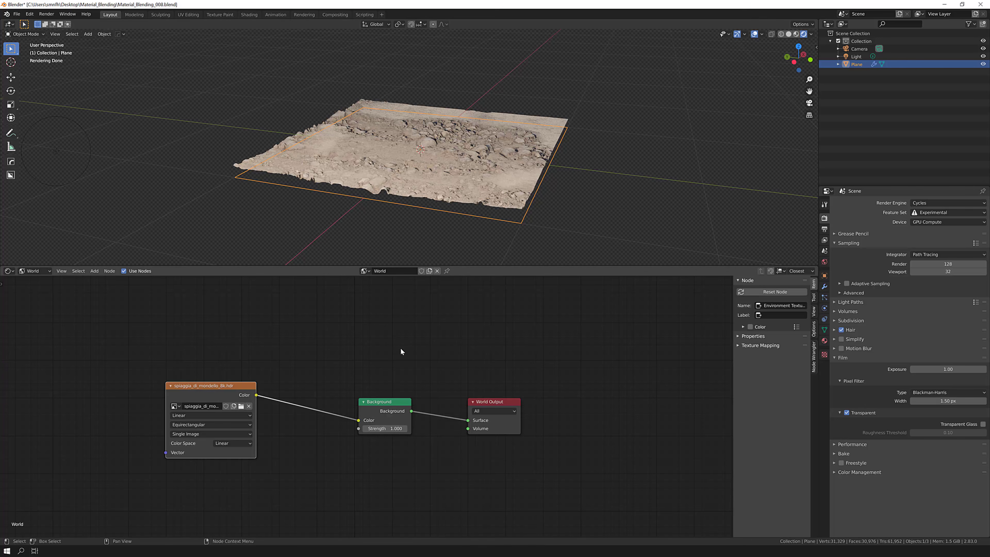
# Try Strength values of 0.1 and 0.25 on the World's Background node to dim the HDRI lighting
pyautogui.moveTo(201, 389); pyautogui.dragTo(202, 399)
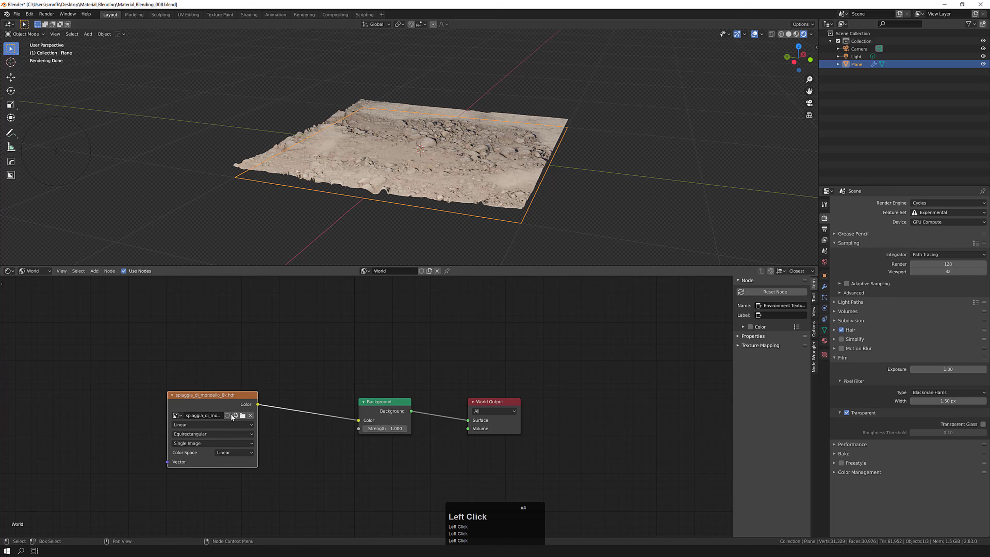
pyautogui.click(390, 428)
pyautogui.write('.1')
pyautogui.press('Return')
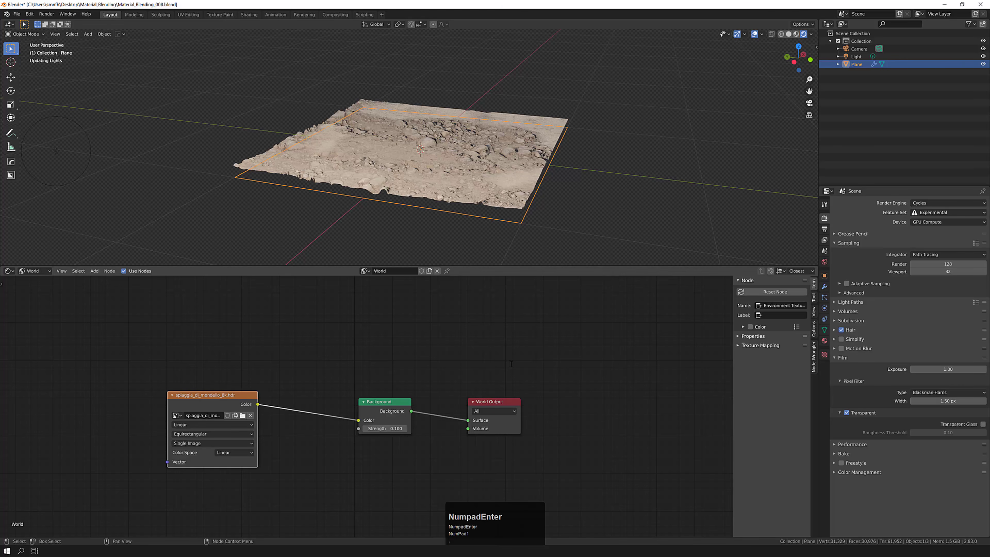
pyautogui.click(389, 428)
pyautogui.write('.25')
pyautogui.press('Return')
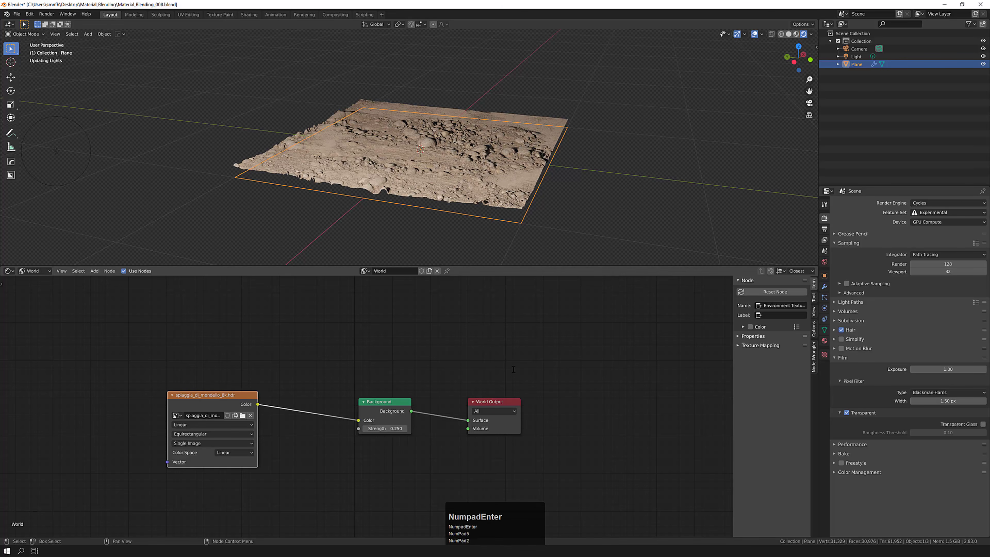
pyautogui.moveTo(356, 157); pyautogui.dragTo(423, 166, button='middle')
# Set the point light's Power to 500 W and the World Background Strength to 0.5
pyautogui.click(837, 56)
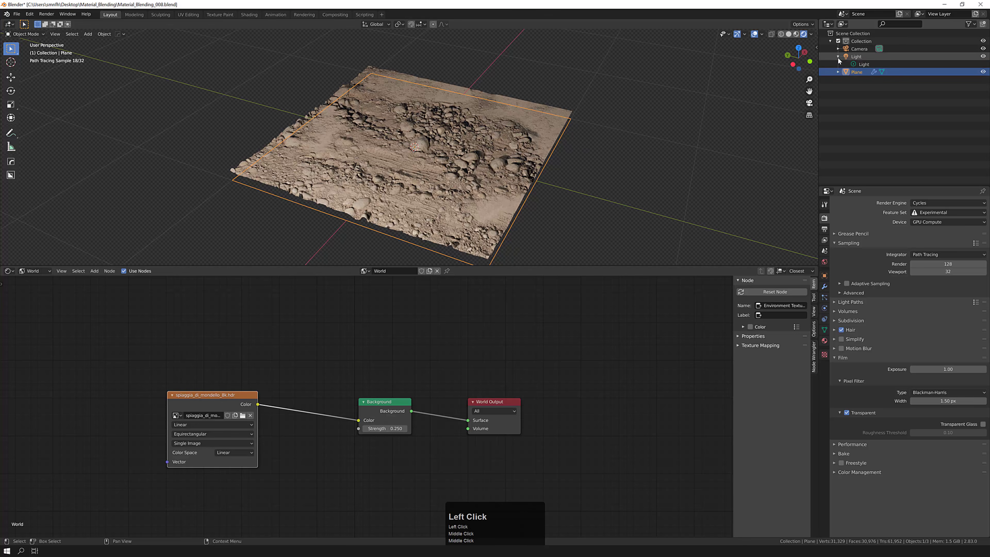
pyautogui.click(860, 64)
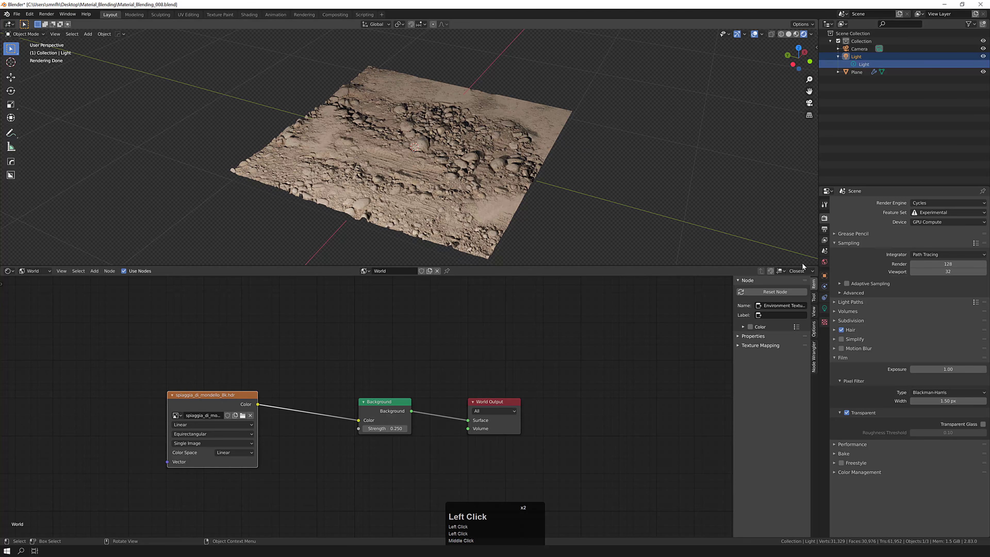
pyautogui.click(824, 309)
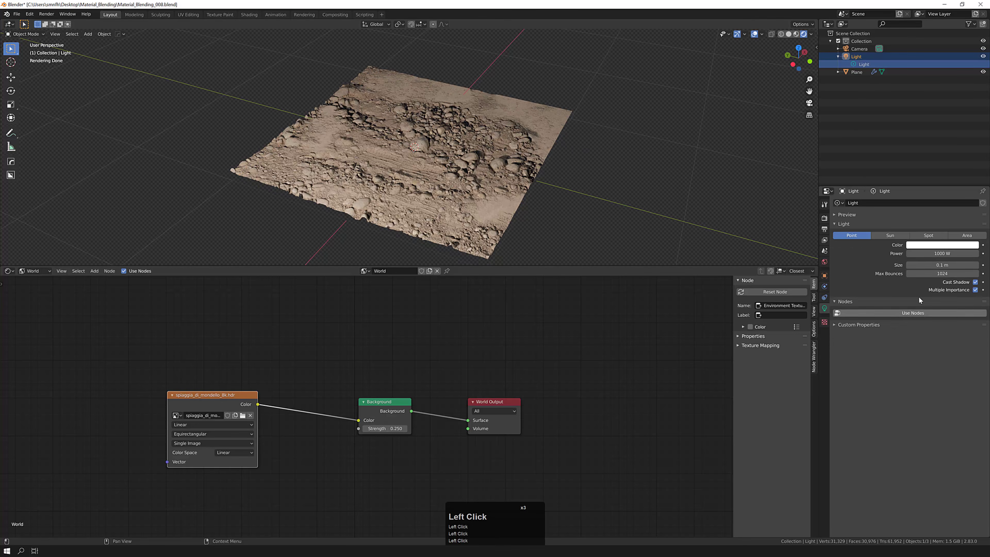
pyautogui.click(942, 253)
pyautogui.write('500')
pyautogui.press('KP_Enter')
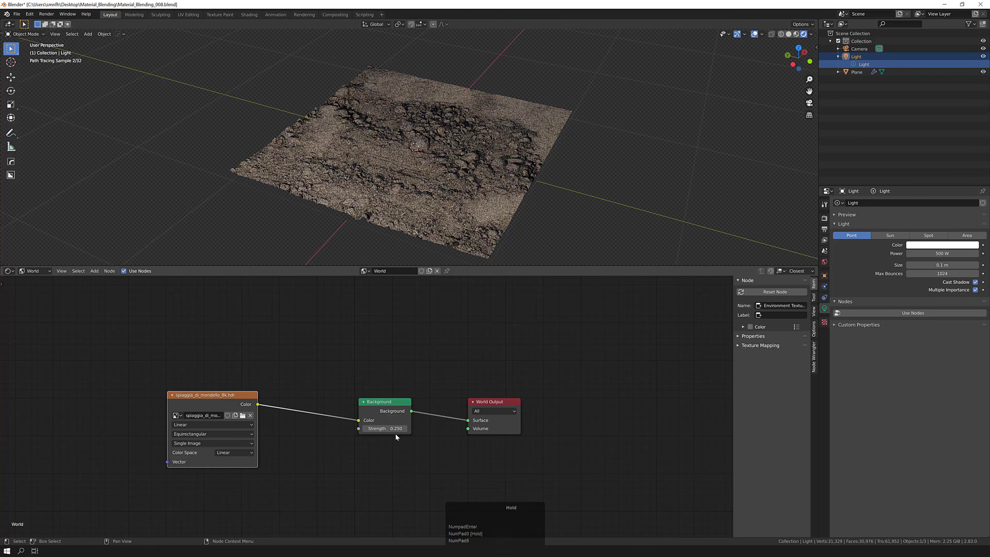
pyautogui.click(390, 429)
pyautogui.write('.5')
pyautogui.press('KP_Enter')
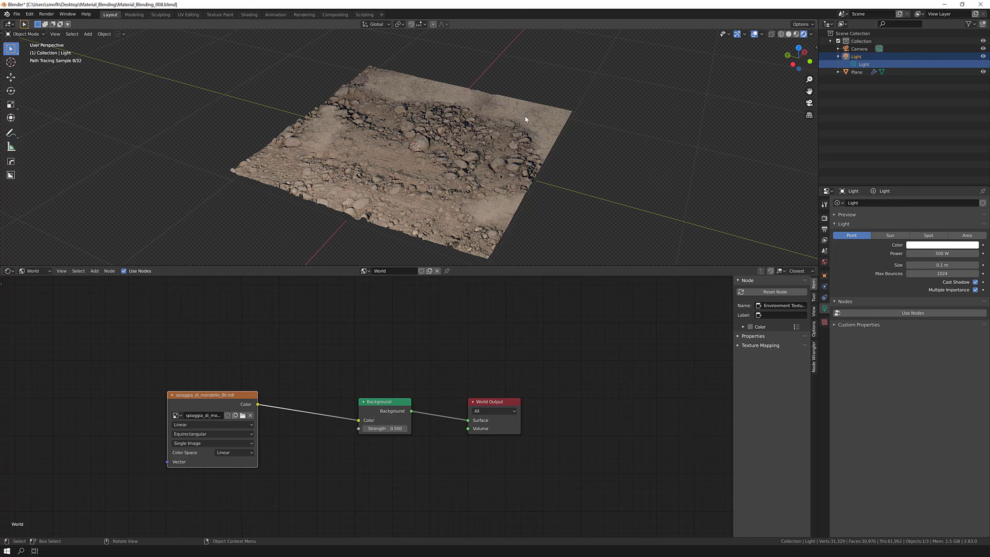
# Restore the point light's Power to 1000 W and the World Background Strength to 0.25
pyautogui.click(936, 253)
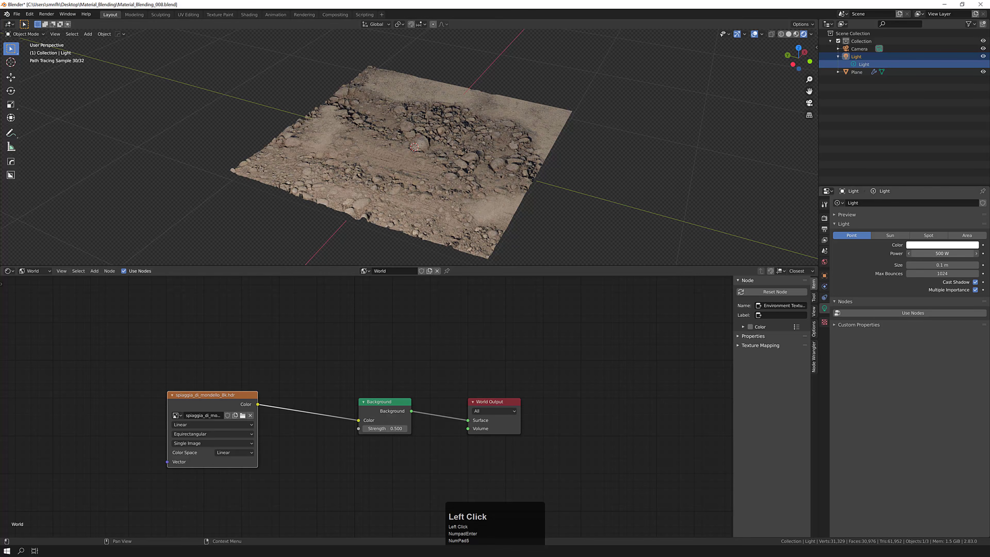
pyautogui.write('1000')
pyautogui.press('KP_Enter')
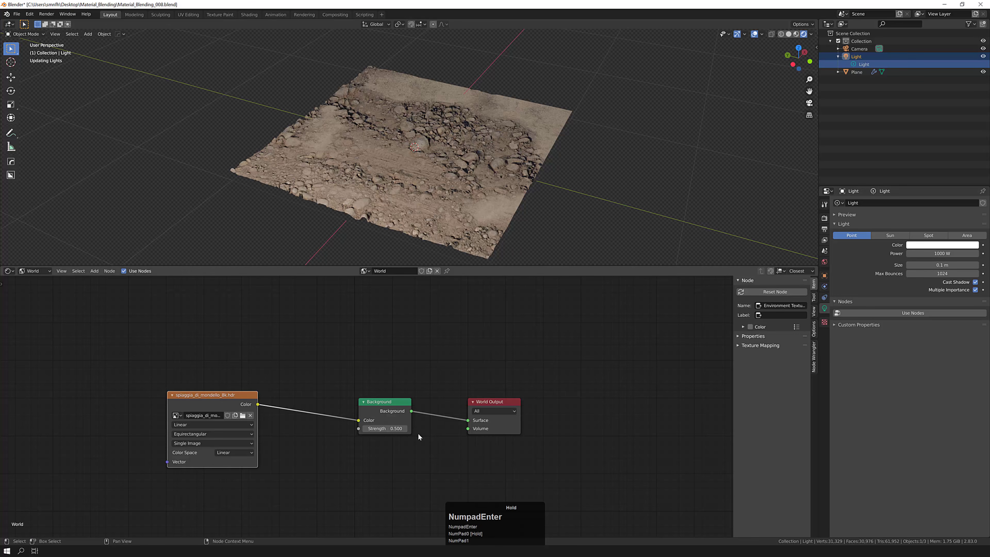
pyautogui.doubleClick(386, 428)
pyautogui.write('0.25')
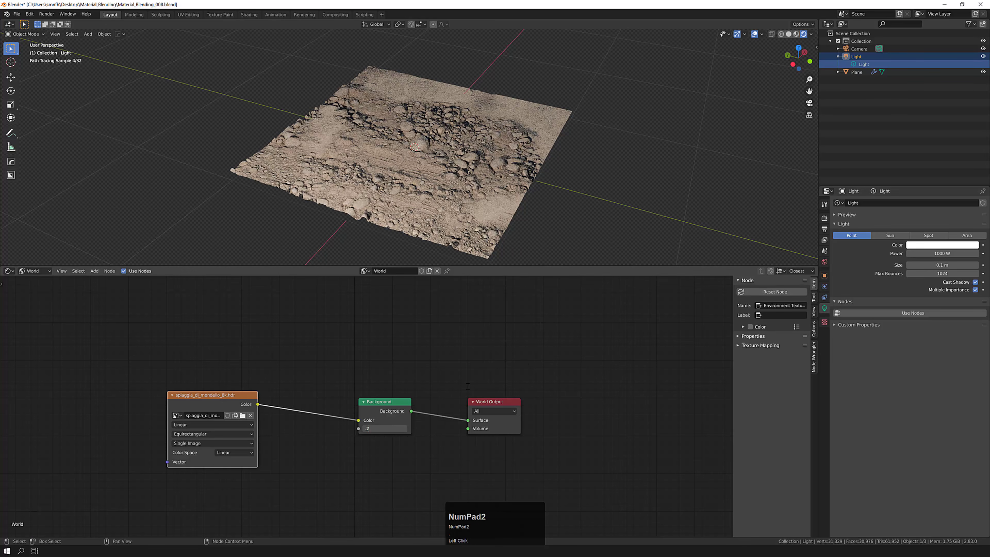
pyautogui.press('KP_Enter')
pyautogui.moveTo(398, 154); pyautogui.dragTo(429, 160, button='middle')
pyautogui.scroll(-1, 411, 165)
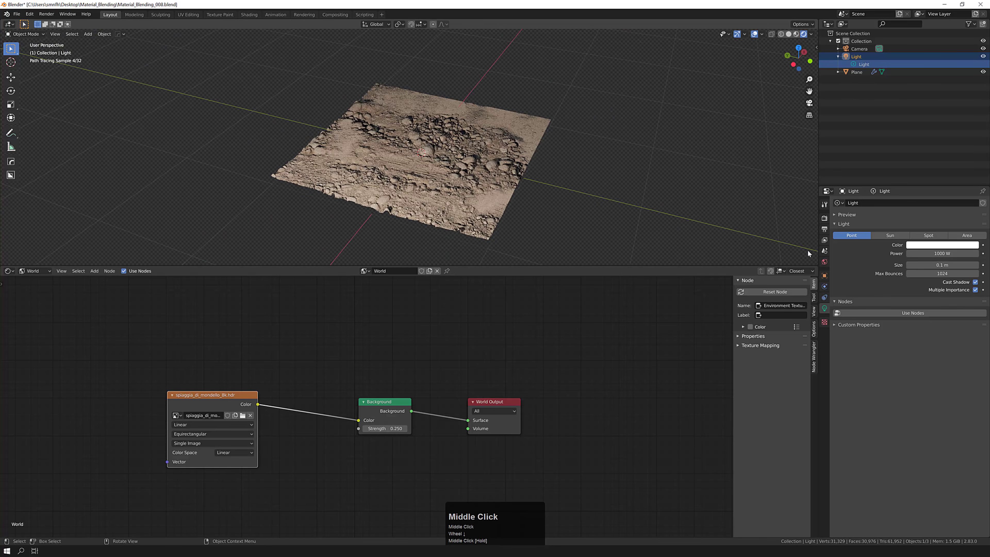
# Switch the render engine to Eevee and inspect how the blended ground material looks on the plane
pyautogui.click(824, 218)
pyautogui.click(916, 203)
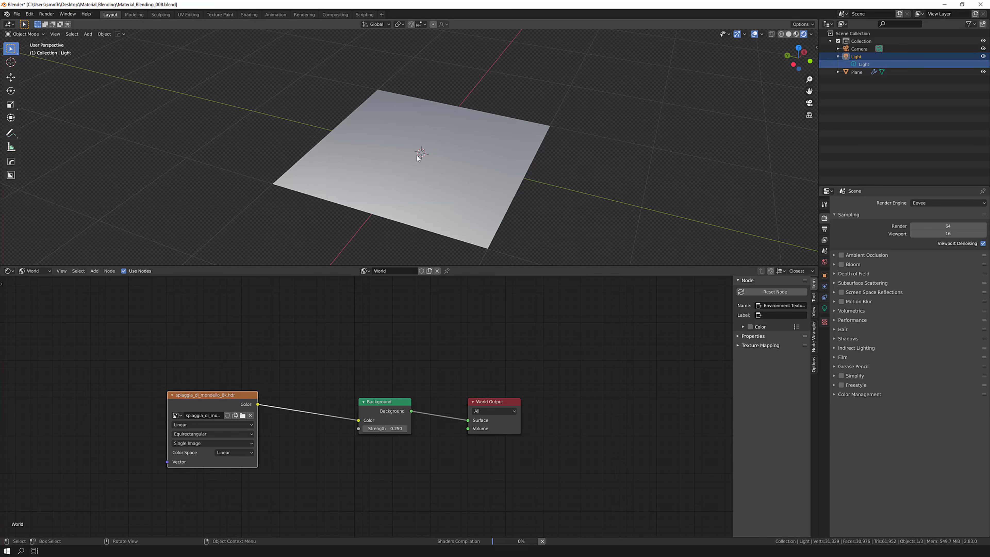
pyautogui.middleClick(415, 159)
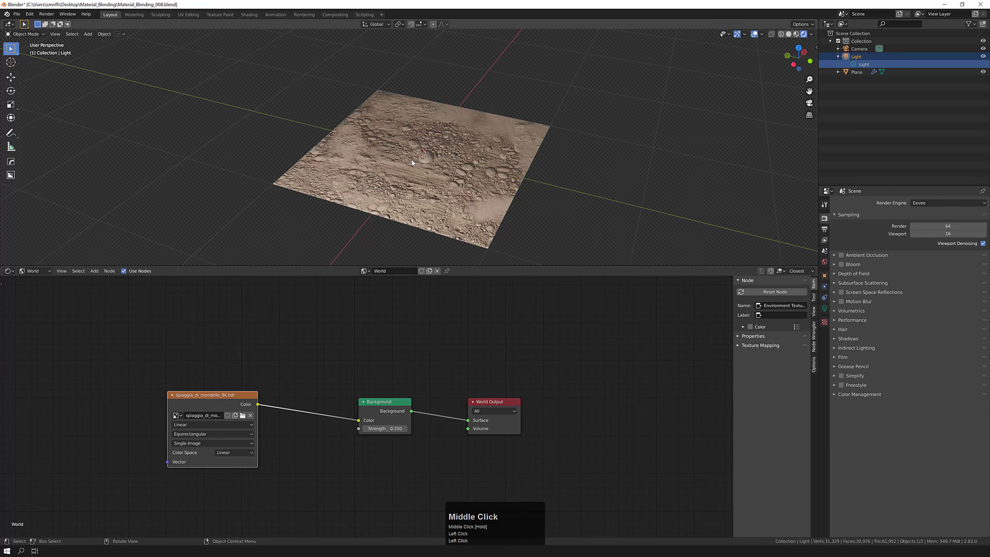
pyautogui.scroll(2, 412, 167)
pyautogui.moveTo(412, 165); pyautogui.dragTo(375, 263, button='middle')
pyautogui.scroll(-1, 420, 153)
# Try a World Background Strength of 1 under Eevee, then return it to 0.25
pyautogui.moveTo(396, 428)
pyautogui.mouseDown()
pyautogui.moveTo(405, 429)
pyautogui.moveTo(390, 428)
pyautogui.mouseUp()
pyautogui.click(386, 428)
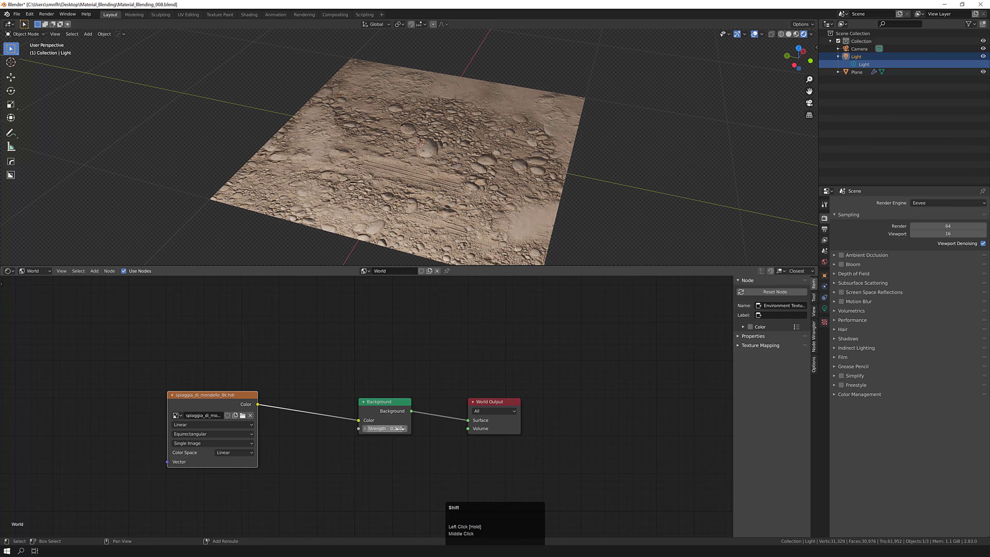
pyautogui.write('1')
pyautogui.press('KP_Enter')
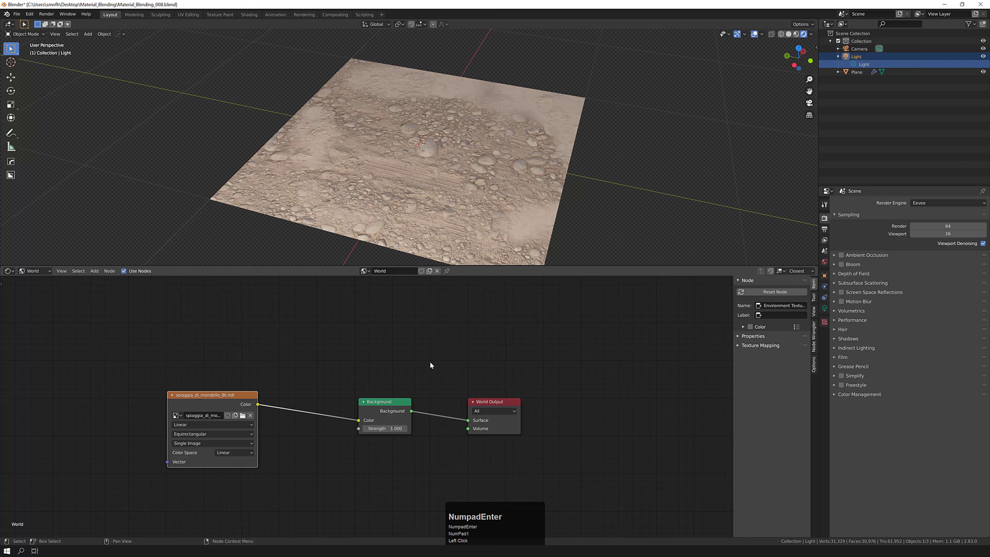
pyautogui.click(401, 429)
pyautogui.write('.25')
pyautogui.press('KP_Enter')
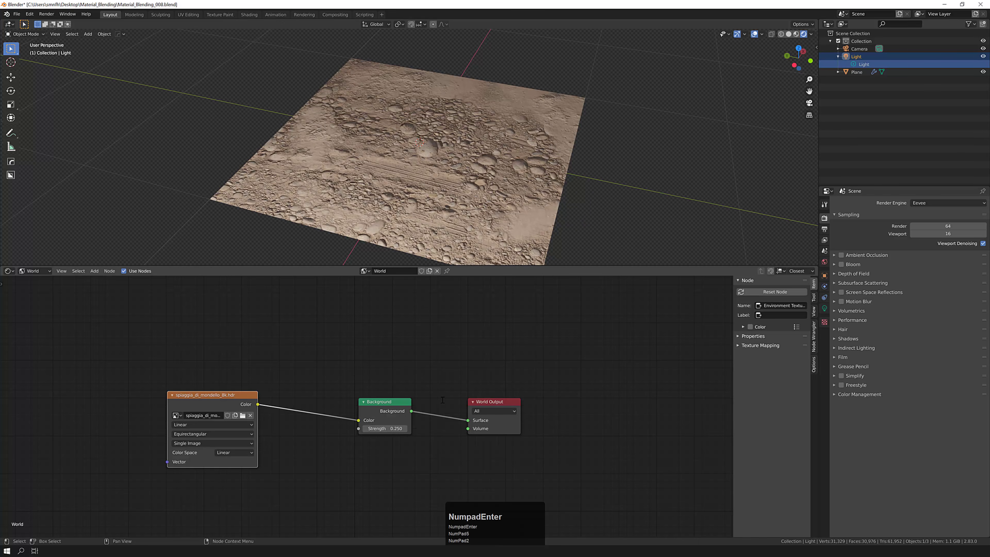
# Set the World Background Strength to 0.125 and inspect the ground's shading from several angles
pyautogui.doubleClick(395, 428)
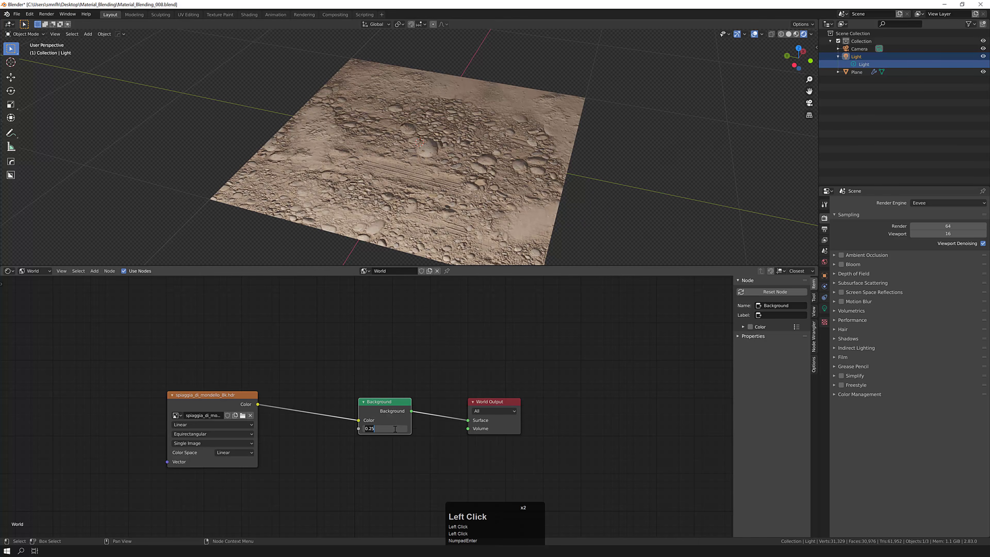
pyautogui.write('.125')
pyautogui.press('KP_Enter')
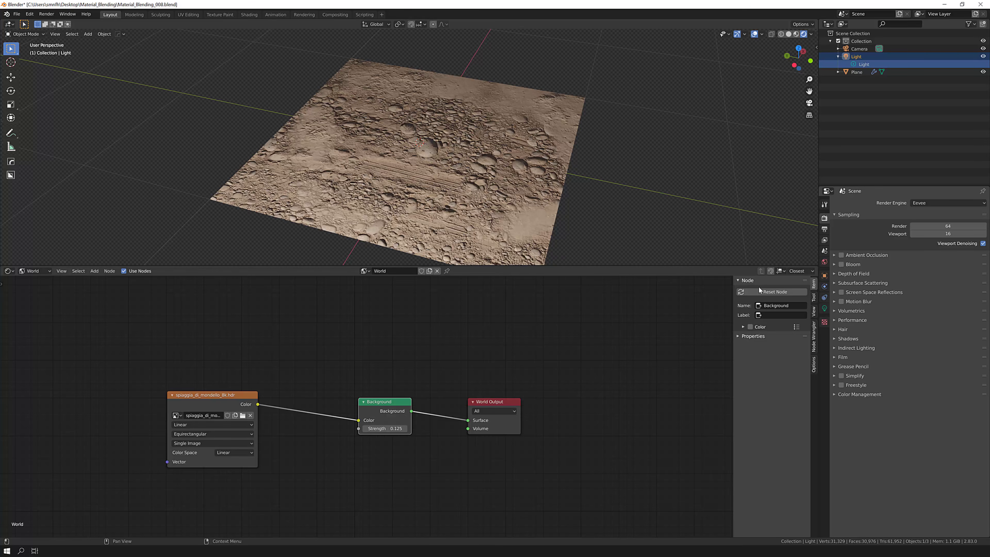
pyautogui.moveTo(583, 163); pyautogui.dragTo(569, 154, button='middle')
pyautogui.scroll(-2, 515, 136)
pyautogui.scroll(2, 515, 135)
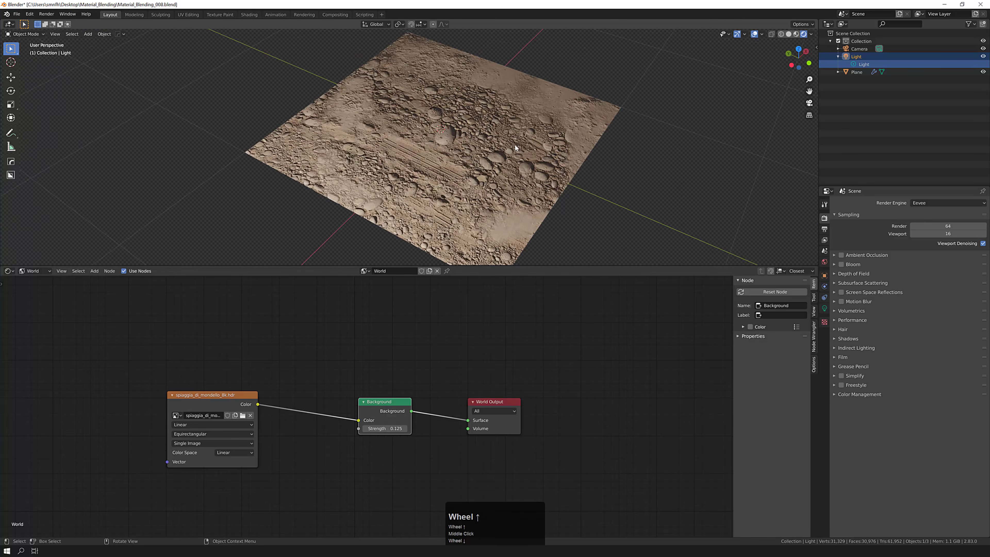
pyautogui.moveTo(502, 147); pyautogui.dragTo(329, 174, button='middle')
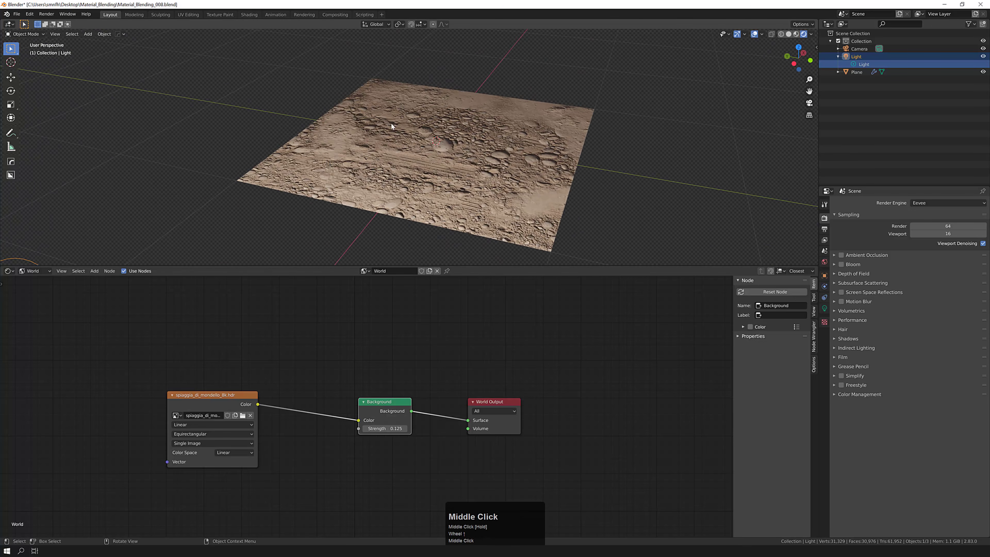
pyautogui.moveTo(424, 115); pyautogui.dragTo(341, 134, button='middle')
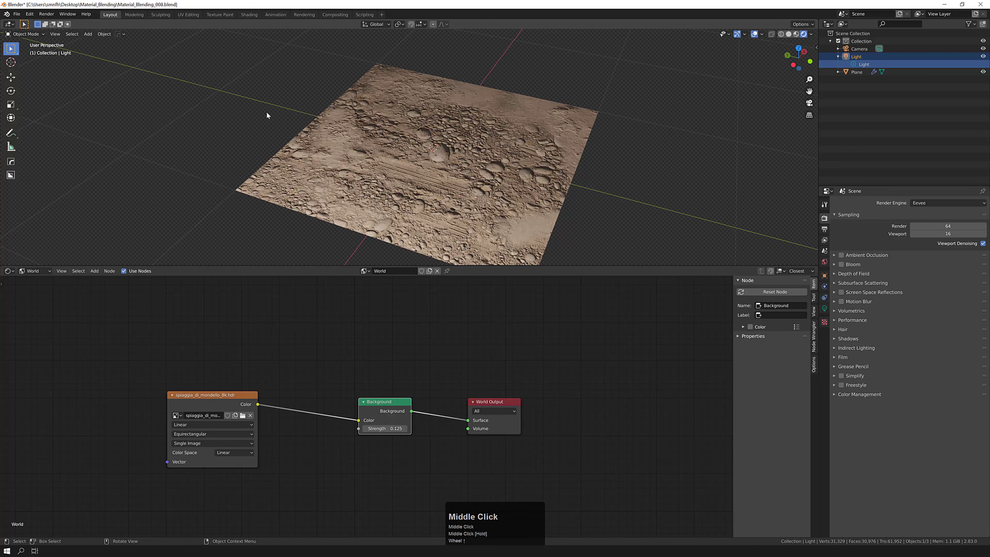
# Add a cube at the centre of the ground plane, scale it down, and deselect it
pyautogui.click(255, 122)
pyautogui.hotkey('shift', 'a')
pyautogui.moveTo(256, 123)
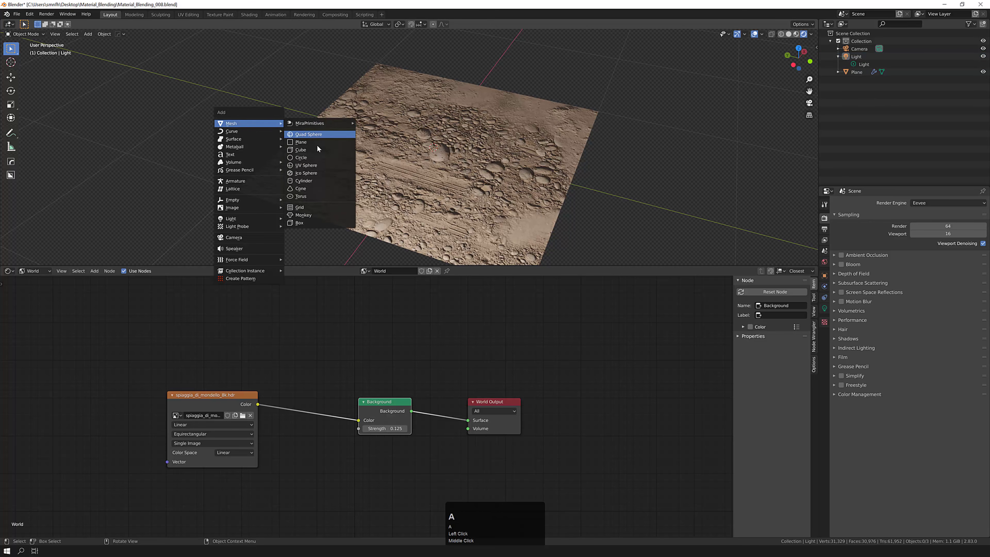
pyautogui.click(311, 149)
pyautogui.press('s')
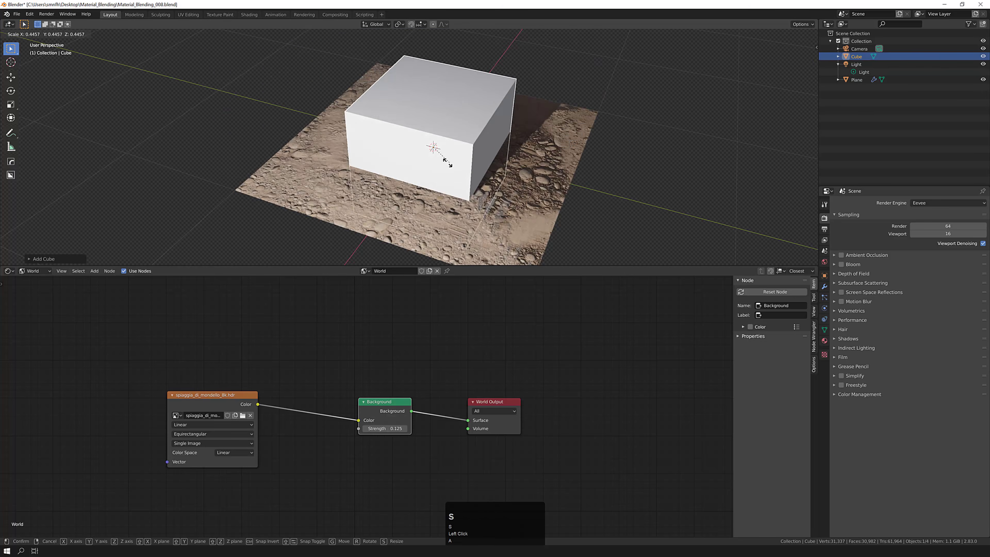
pyautogui.click(437, 163)
pyautogui.click(705, 223)
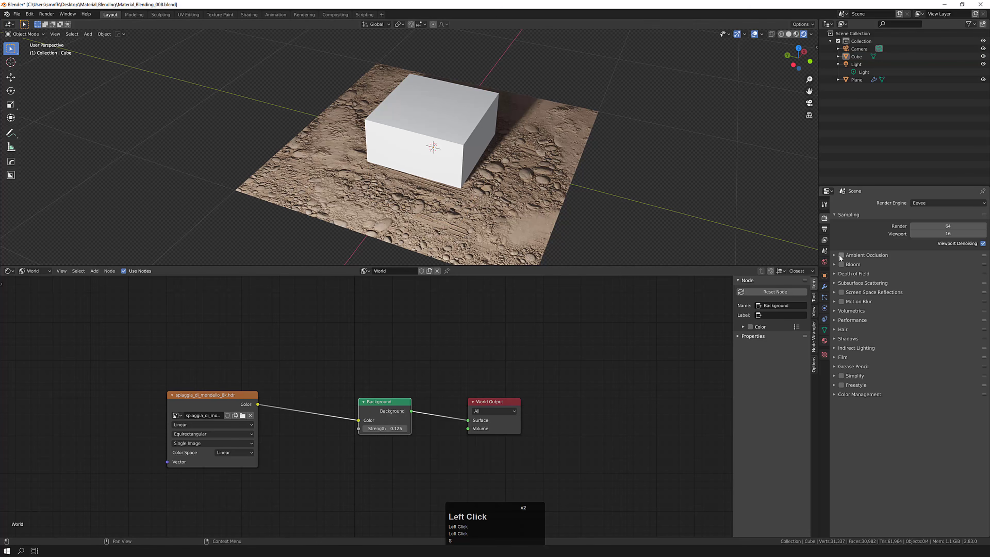
# Enable Ambient Occlusion with Factor 2 and Distance about 0.45 m, and check the shading around the cube
pyautogui.click(841, 255)
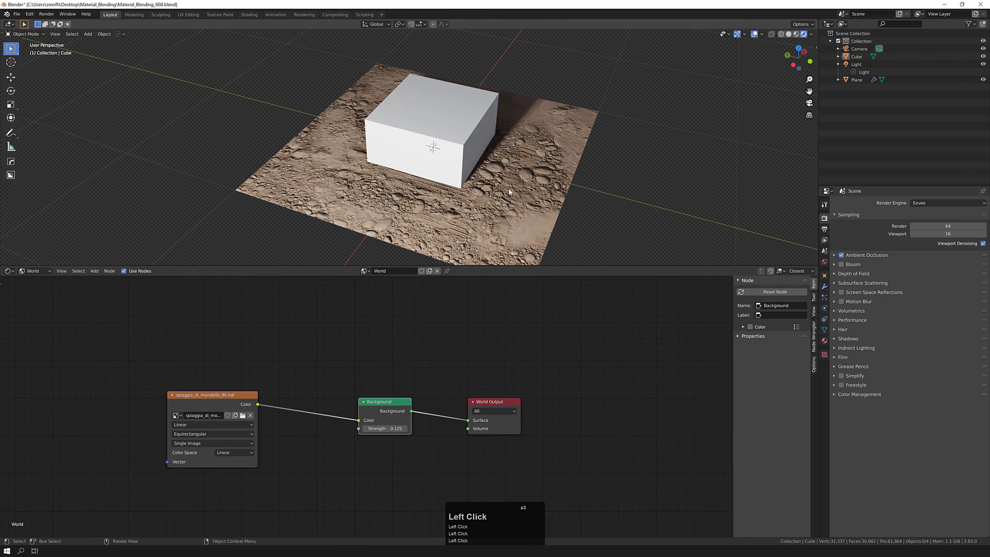
pyautogui.click(834, 255)
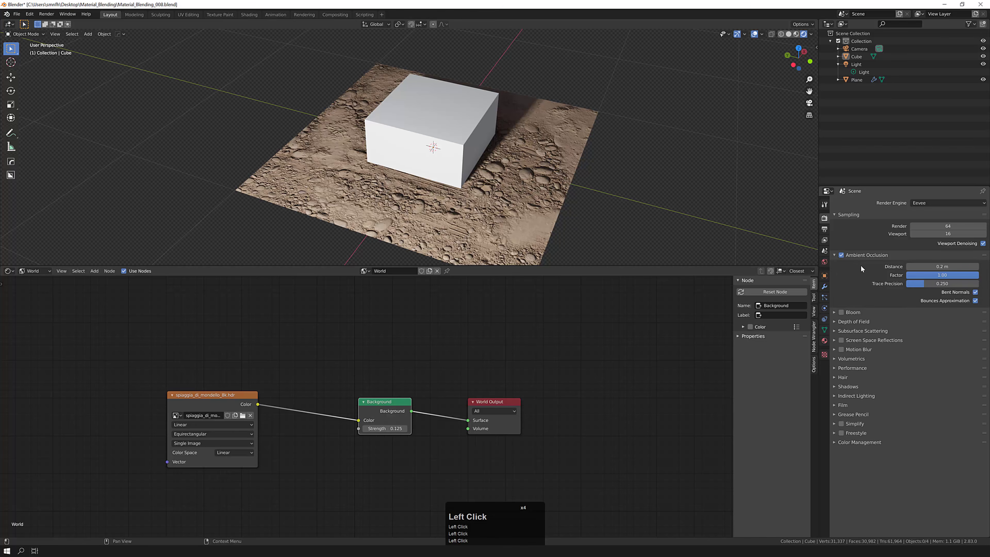
pyautogui.click(943, 276)
pyautogui.write('2')
pyautogui.press('KP_Enter')
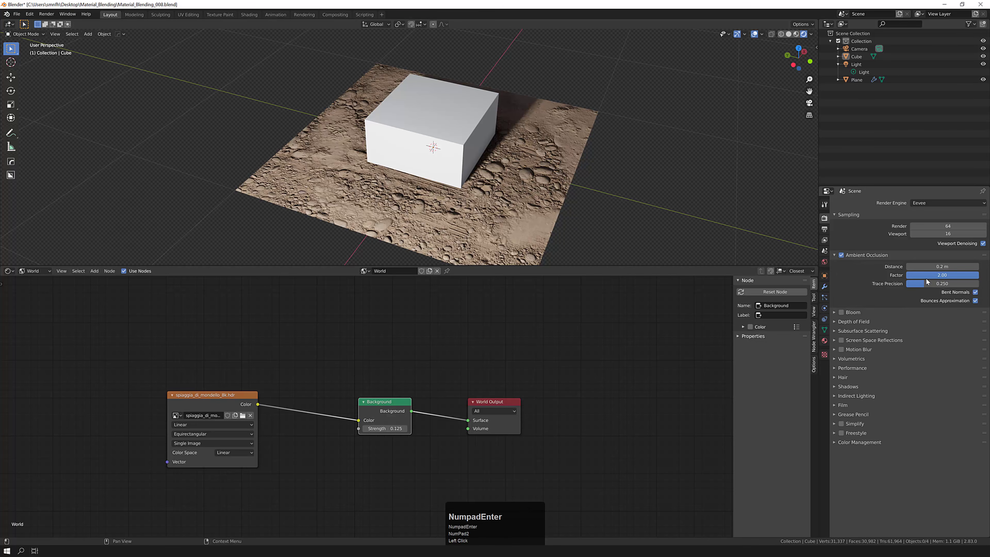
pyautogui.moveTo(930, 266)
pyautogui.mouseDown()
pyautogui.moveTo(955, 266)
pyautogui.moveTo(935, 266)
pyautogui.mouseUp()
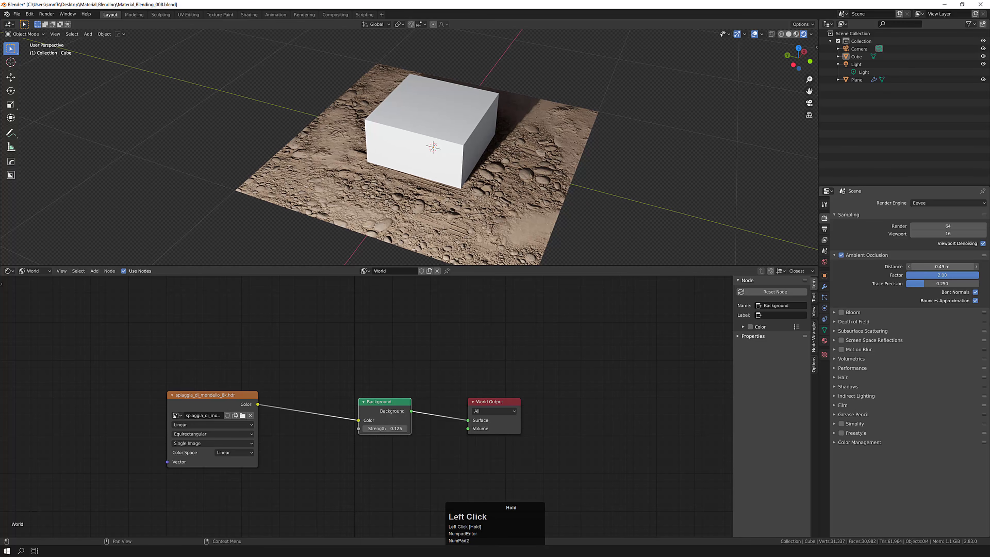
pyautogui.moveTo(537, 139); pyautogui.dragTo(453, 136, button='middle')
pyautogui.scroll(2, 513, 185)
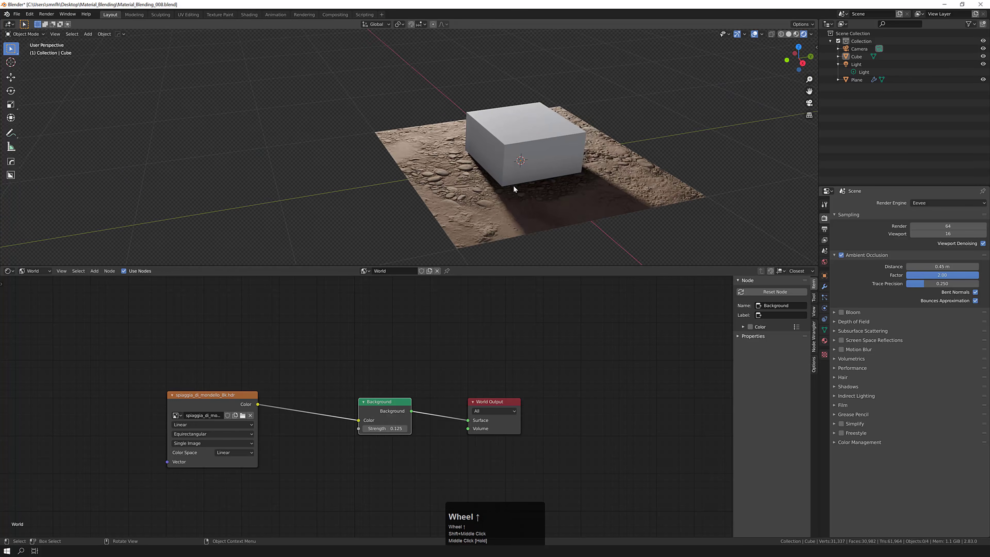
pyautogui.moveTo(513, 185); pyautogui.dragTo(554, 183, button='middle')
# Adjust the Ambient Occlusion Distance, set its Factor to 10, and inspect the contact between cube and ground
pyautogui.moveTo(931, 266)
pyautogui.mouseDown()
pyautogui.moveTo(942, 284)
pyautogui.moveTo(962, 282)
pyautogui.moveTo(962, 266)
pyautogui.moveTo(938, 266)
pyautogui.mouseUp()
pyautogui.click(941, 275)
pyautogui.write('10')
pyautogui.press('KP_Enter')
pyautogui.middleClick(486, 170)
pyautogui.moveTo(486, 171); pyautogui.dragTo(507, 162, button='middle')
# Delete the test cube and disable Ambient Occlusion
pyautogui.click(474, 152)
pyautogui.press('x')
pyautogui.click(488, 157)
pyautogui.click(842, 255)
pyautogui.scroll(-1, 507, 162)
pyautogui.moveTo(503, 159); pyautogui.dragTo(443, 168, button='middle')
pyautogui.scroll(-2, 519, 176)
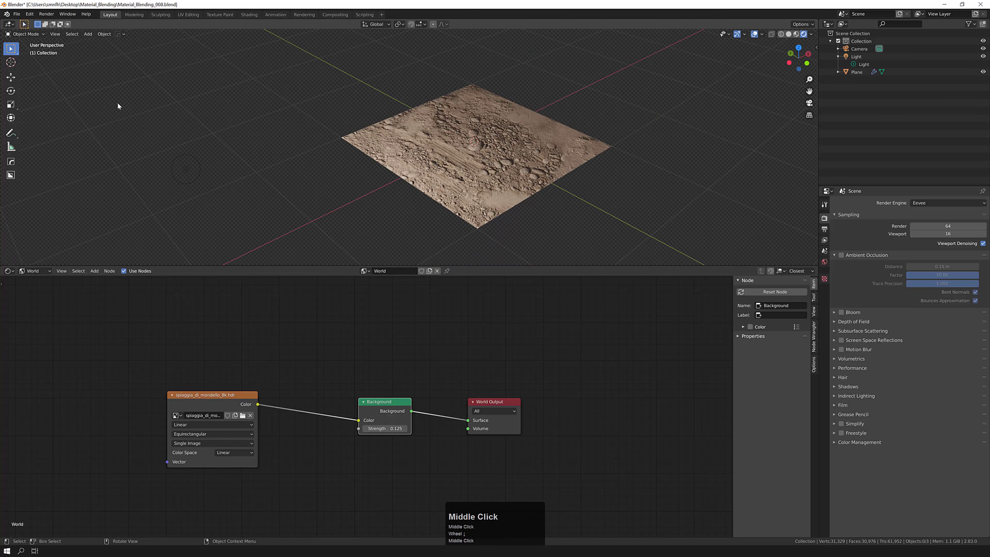
# Select the ground plane and switch it from Object Mode to Sculpt Mode
pyautogui.moveTo(383, 124)
pyautogui.mouseDown(button='middle')
pyautogui.moveTo(398, 141)
pyautogui.moveTo(377, 120)
pyautogui.mouseUp(button='middle')
pyautogui.moveTo(376, 120); pyautogui.dragTo(284, 123, button='middle')
pyautogui.click(26, 34)
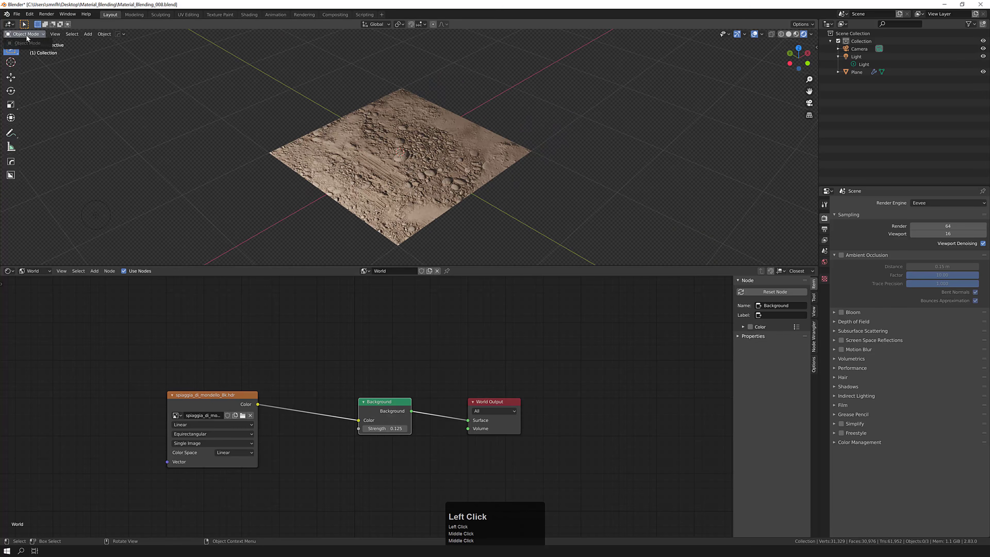
pyautogui.click(27, 32)
pyautogui.click(327, 144)
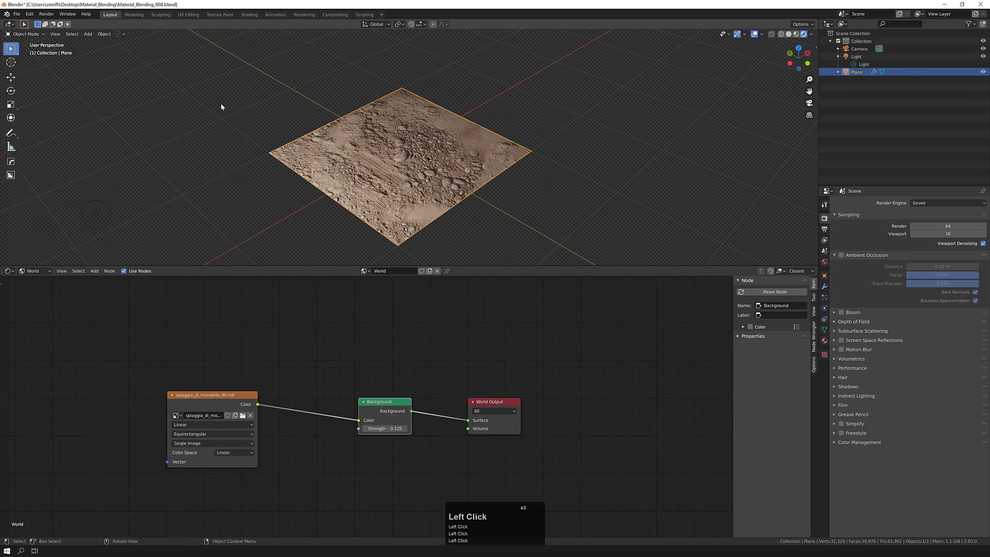
pyautogui.click(22, 35)
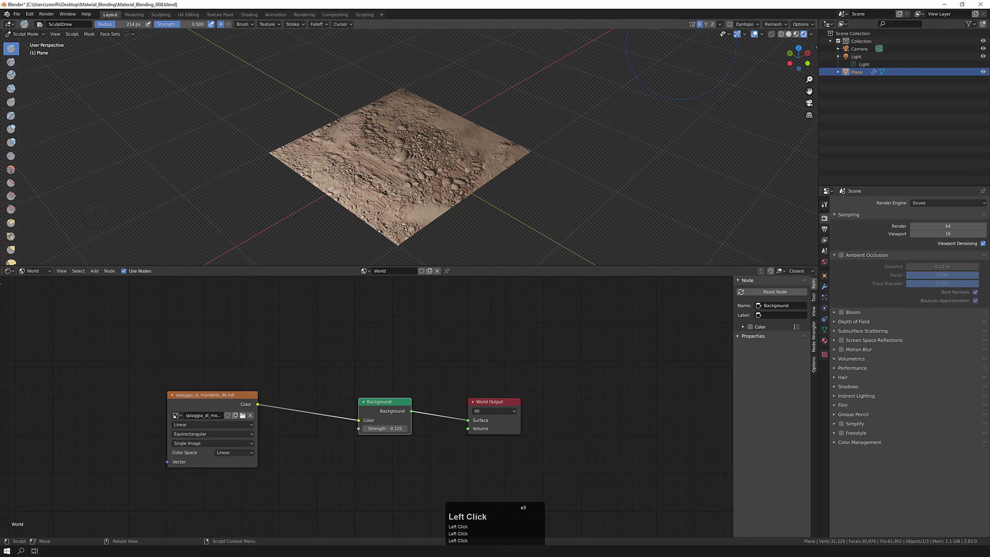
pyautogui.moveTo(423, 132); pyautogui.dragTo(403, 138, button='middle')
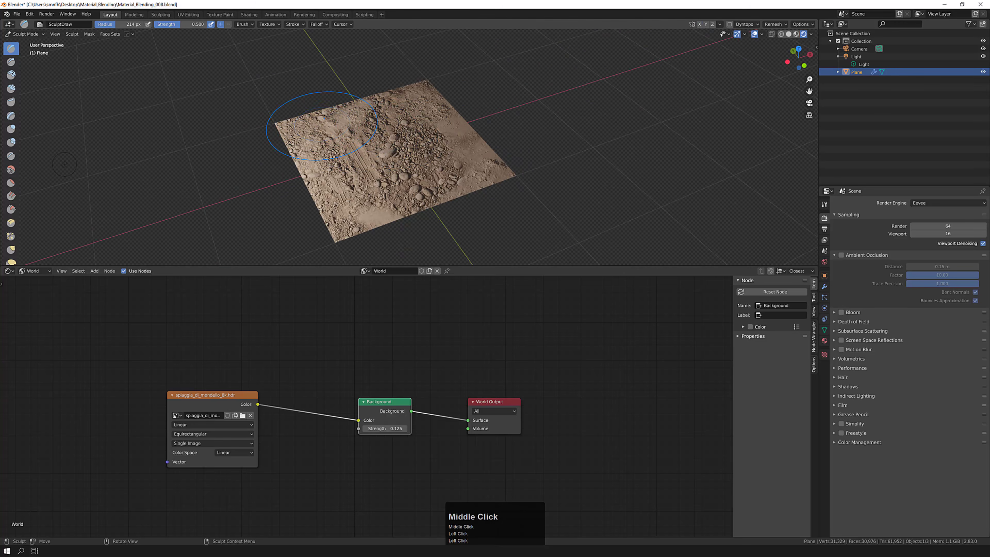
# Sculpt raised mounds across the ground plane with the Draw brush, leaving a hollow between them, and inspect the terrain
pyautogui.moveTo(306, 134)
pyautogui.mouseDown()
pyautogui.moveTo(318, 166)
pyautogui.moveTo(363, 207)
pyautogui.mouseUp()
pyautogui.moveTo(364, 209); pyautogui.dragTo(435, 191)
pyautogui.moveTo(478, 150)
pyautogui.mouseDown()
pyautogui.moveTo(421, 99)
pyautogui.moveTo(402, 96)
pyautogui.moveTo(343, 124)
pyautogui.moveTo(375, 119)
pyautogui.moveTo(389, 112)
pyautogui.moveTo(329, 127)
pyautogui.moveTo(325, 119)
pyautogui.mouseUp()
pyautogui.moveTo(336, 188)
pyautogui.mouseDown()
pyautogui.moveTo(353, 199)
pyautogui.moveTo(332, 158)
pyautogui.moveTo(339, 143)
pyautogui.mouseUp()
pyautogui.moveTo(409, 128)
pyautogui.mouseDown(button='middle')
pyautogui.moveTo(336, 110)
pyautogui.moveTo(351, 140)
pyautogui.moveTo(351, 125)
pyautogui.mouseUp(button='middle')
pyautogui.scroll(2, 351, 140)
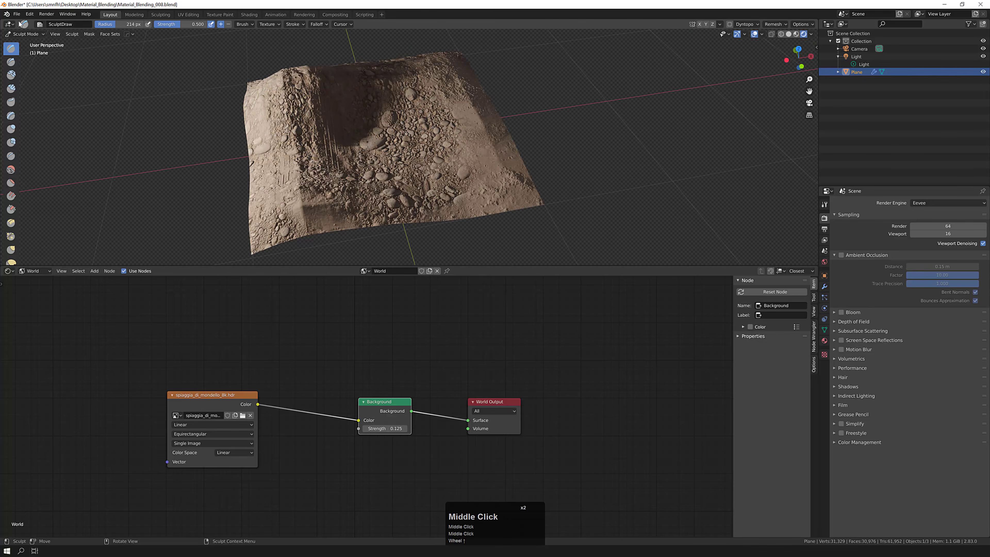
# Return the plane to Object Mode and switch the shader editor from the World nodes to the object's material nodes
pyautogui.click(9, 24)
pyautogui.click(26, 53)
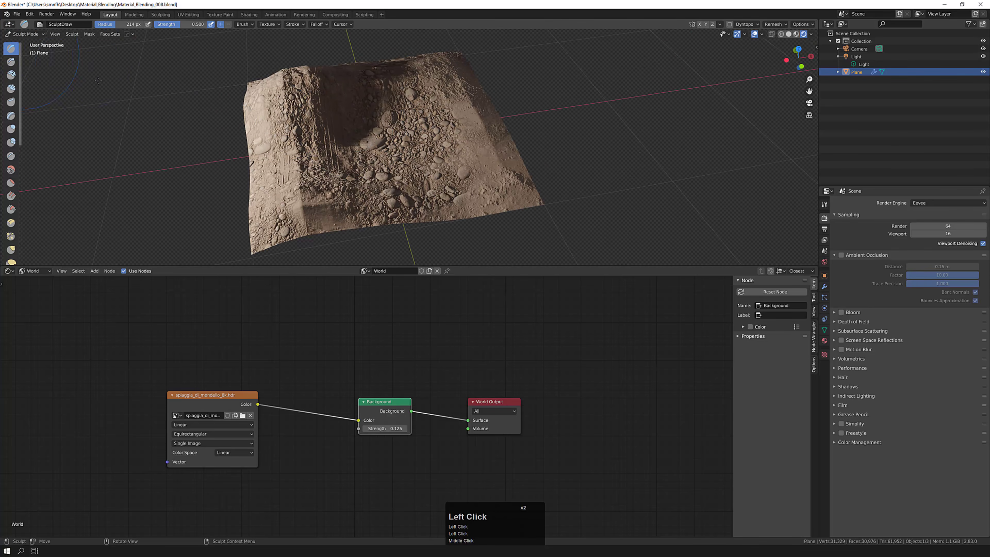
pyautogui.doubleClick(11, 26)
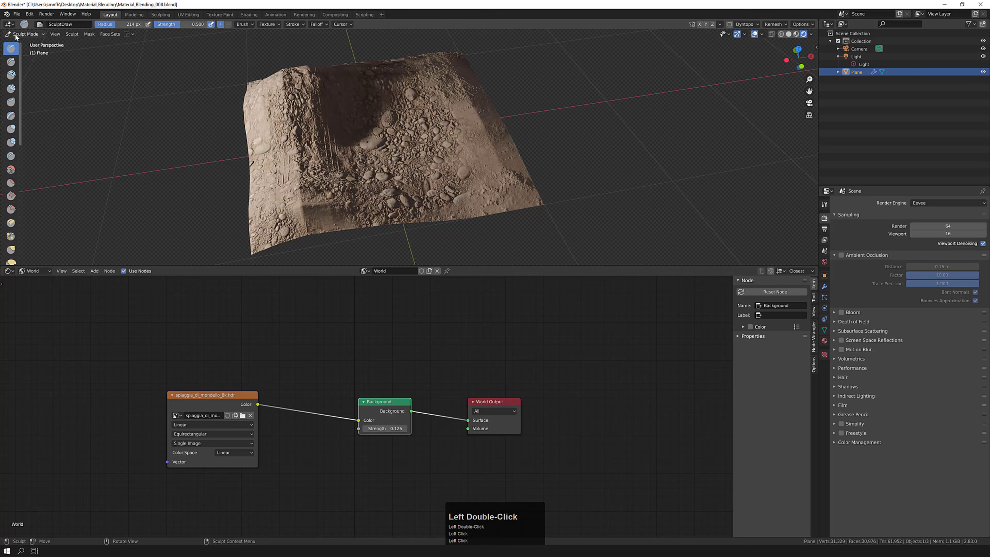
pyautogui.click(17, 34)
pyautogui.click(21, 44)
pyautogui.moveTo(398, 158); pyautogui.dragTo(390, 160, button='middle')
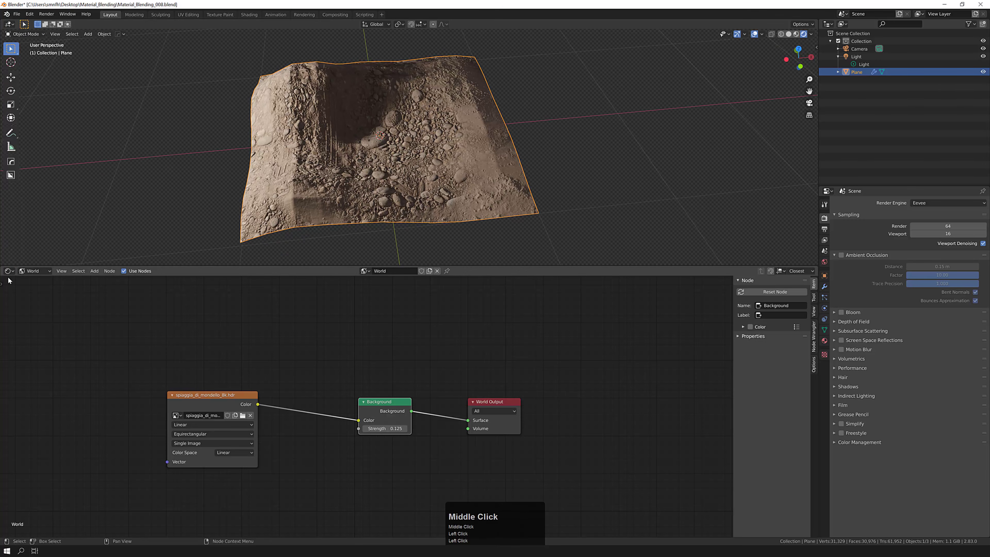
pyautogui.click(34, 271)
pyautogui.click(39, 281)
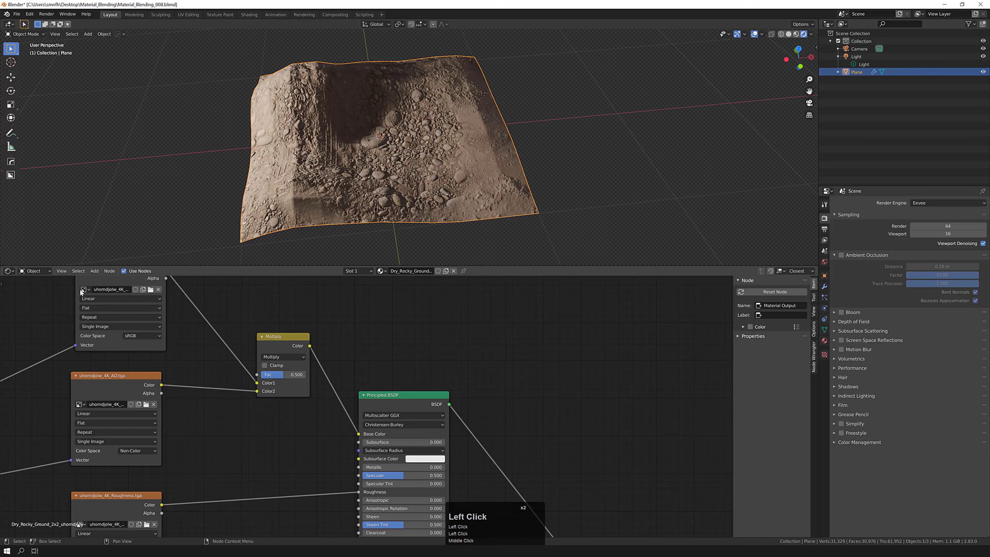
# Set the Mapping node's Scale to 2 on all axes for the upper ground material's textures and inspect the plane
pyautogui.moveTo(236, 344); pyautogui.dragTo(345, 329, button='middle')
pyautogui.scroll(-2, 345, 328)
pyautogui.moveTo(400, 259); pyautogui.dragTo(447, 168, button='middle')
pyautogui.scroll(4, 430, 178)
pyautogui.scroll(-1, 430, 178)
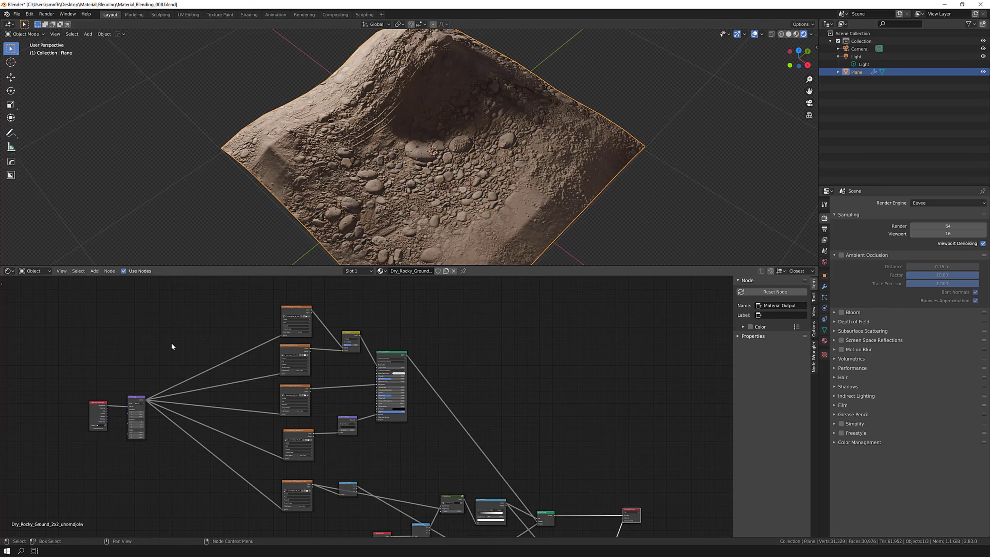
pyautogui.moveTo(141, 371); pyautogui.dragTo(227, 340, button='middle')
pyautogui.scroll(-5, 253, 390)
pyautogui.scroll(4, 224, 381)
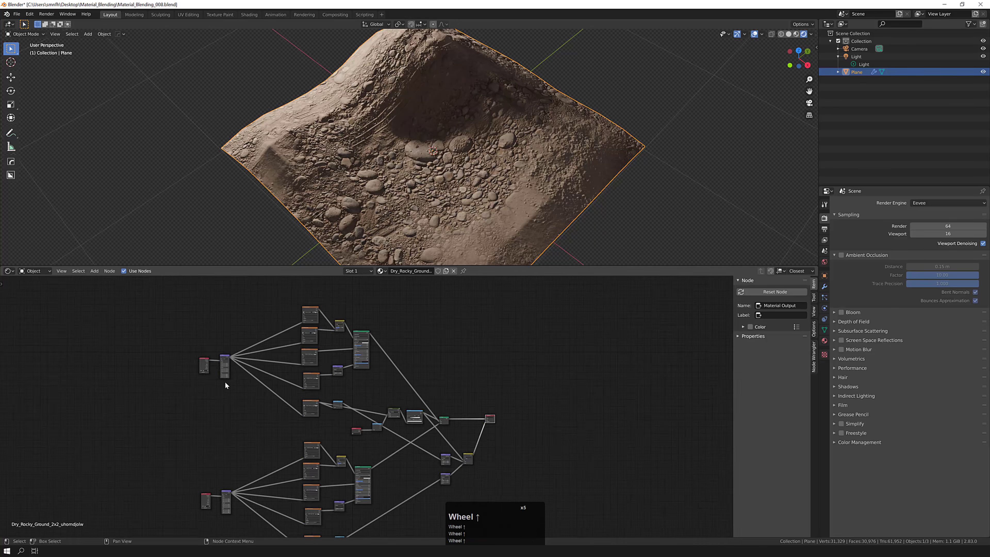
pyautogui.scroll(4, 214, 336)
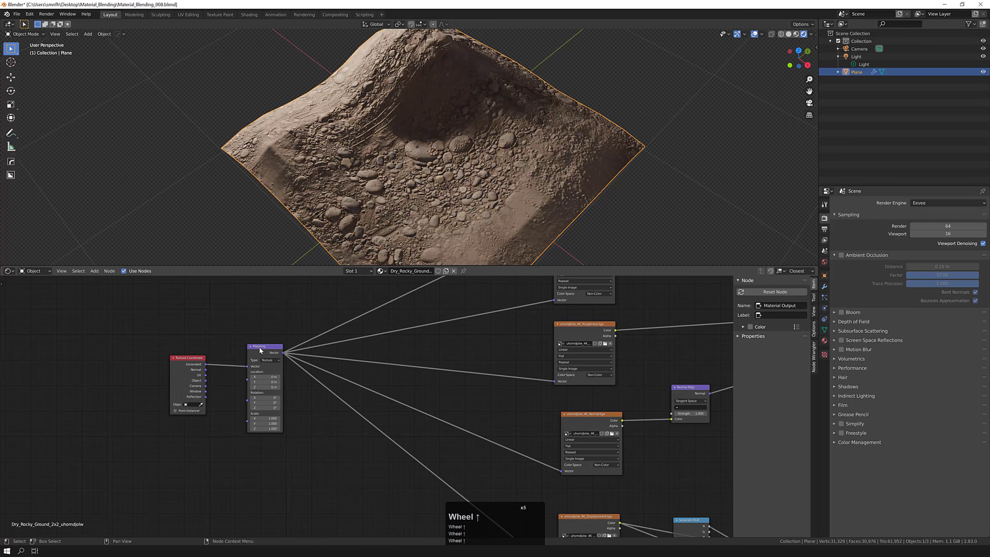
pyautogui.scroll(1, 190, 356)
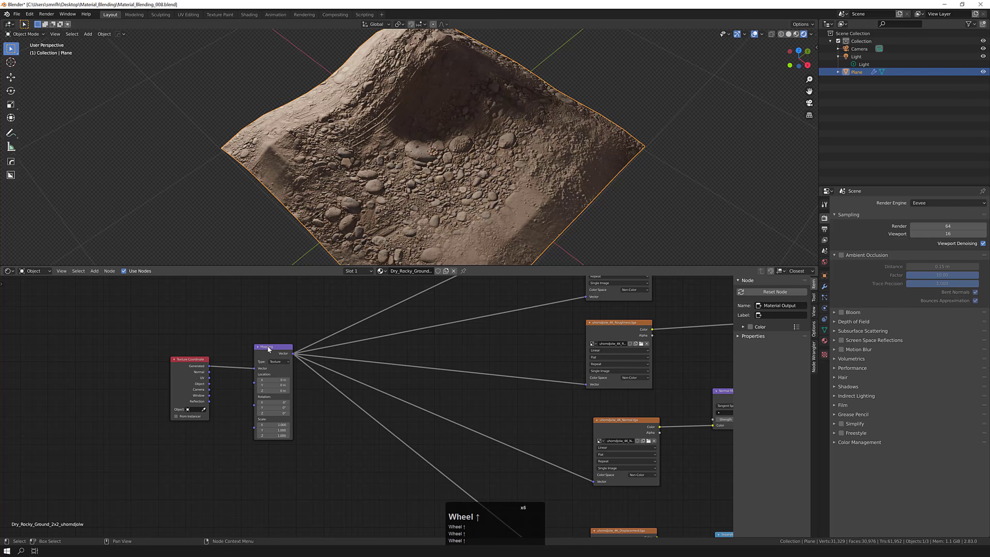
pyautogui.moveTo(270, 405); pyautogui.dragTo(249, 398, button='middle')
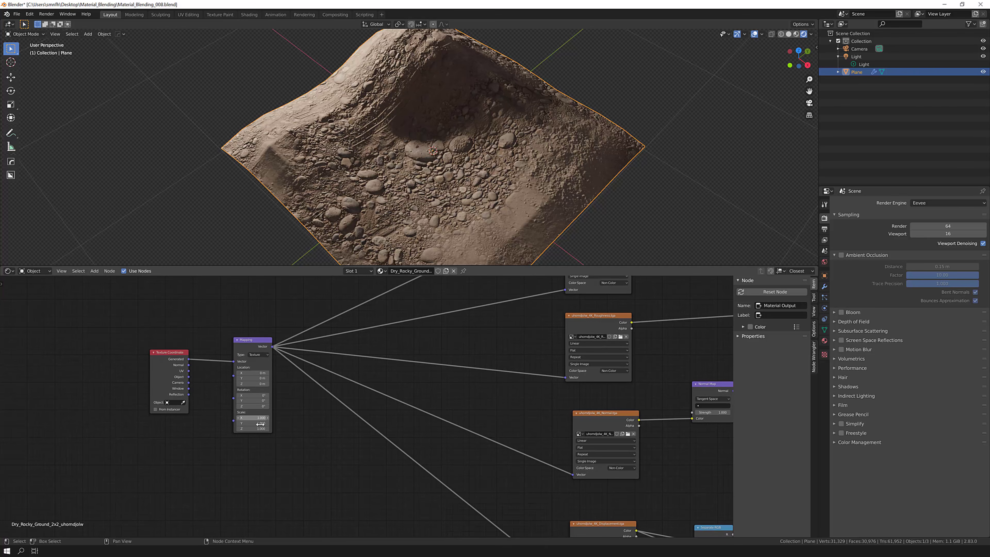
pyautogui.click(261, 418)
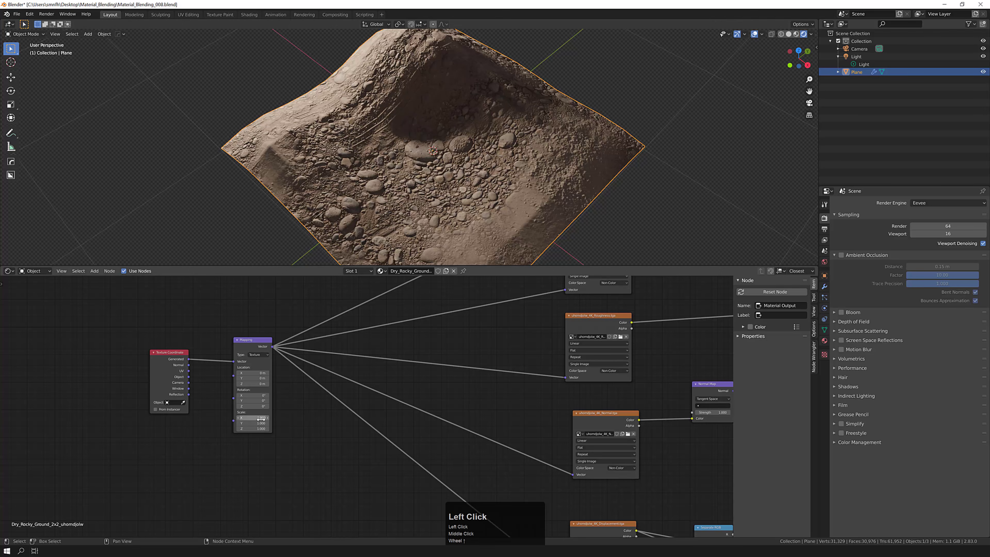
pyautogui.press('Tab')
pyautogui.write('2')
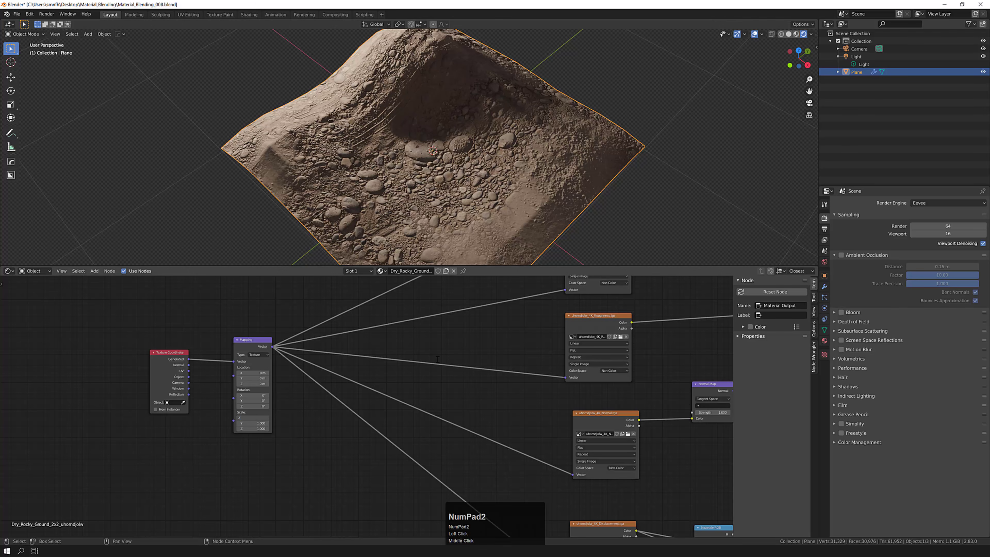
pyautogui.press('KP_Enter')
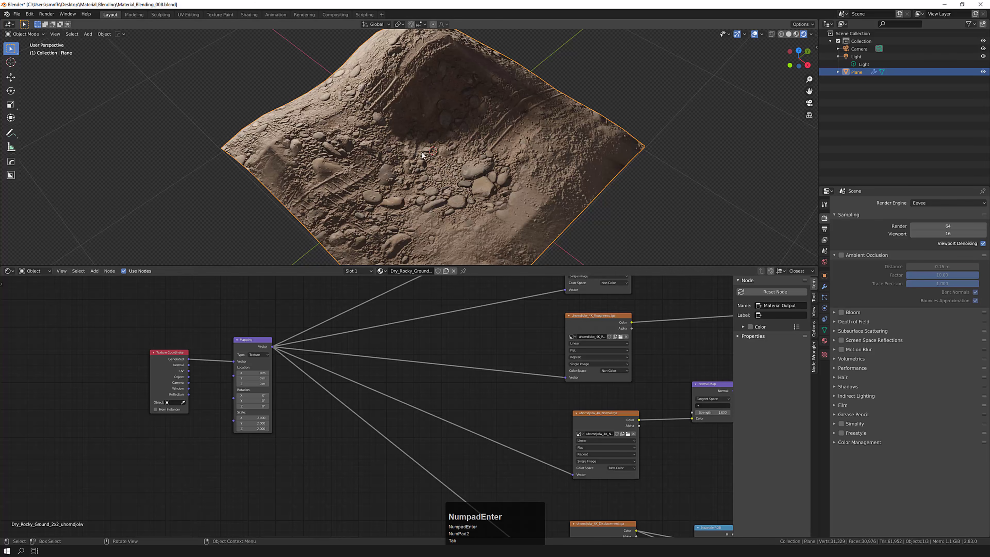
pyautogui.scroll(2, 397, 153)
pyautogui.moveTo(397, 153); pyautogui.dragTo(430, 139, button='middle')
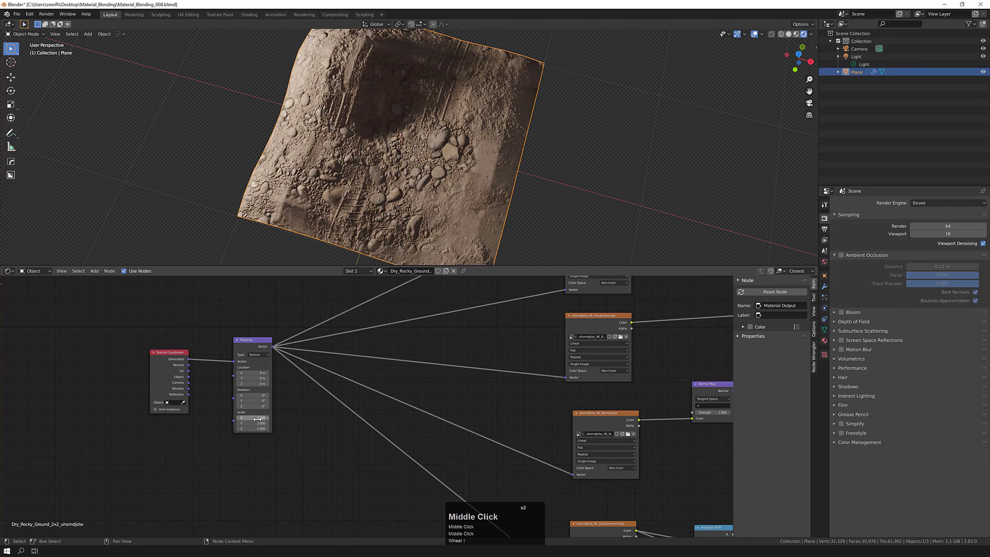
# Set the upper Mapping node's Scale back to 1 on all three axes
pyautogui.moveTo(255, 422); pyautogui.dragTo(255, 418)
pyautogui.write('1')
pyautogui.press('KP_Enter')
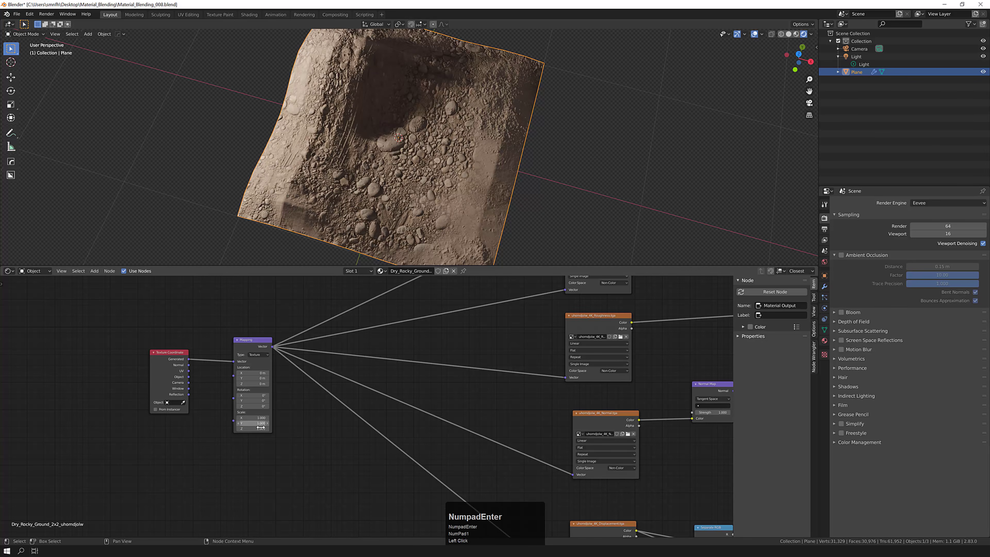
pyautogui.click(254, 417)
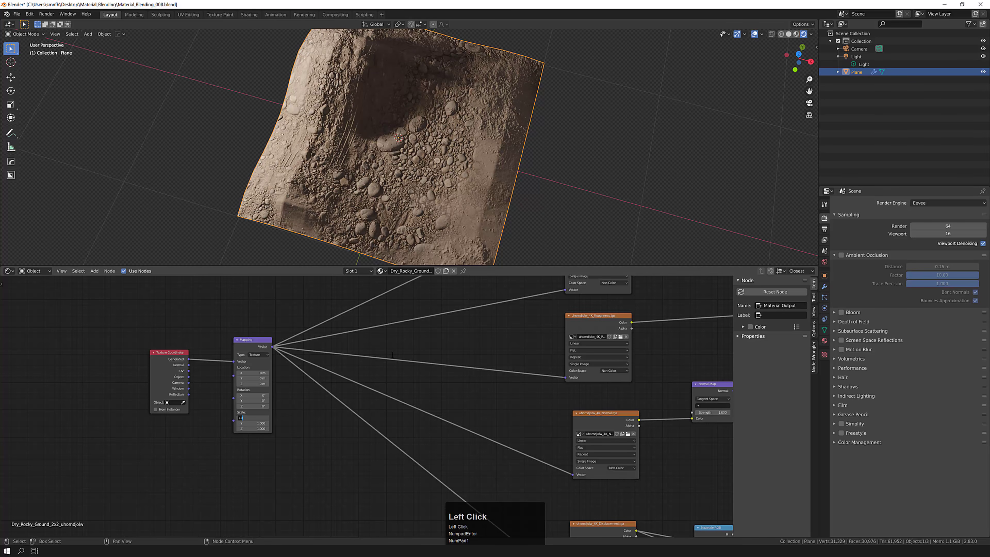
pyautogui.write('0.05')
pyautogui.press('KP_Enter')
pyautogui.click(255, 423)
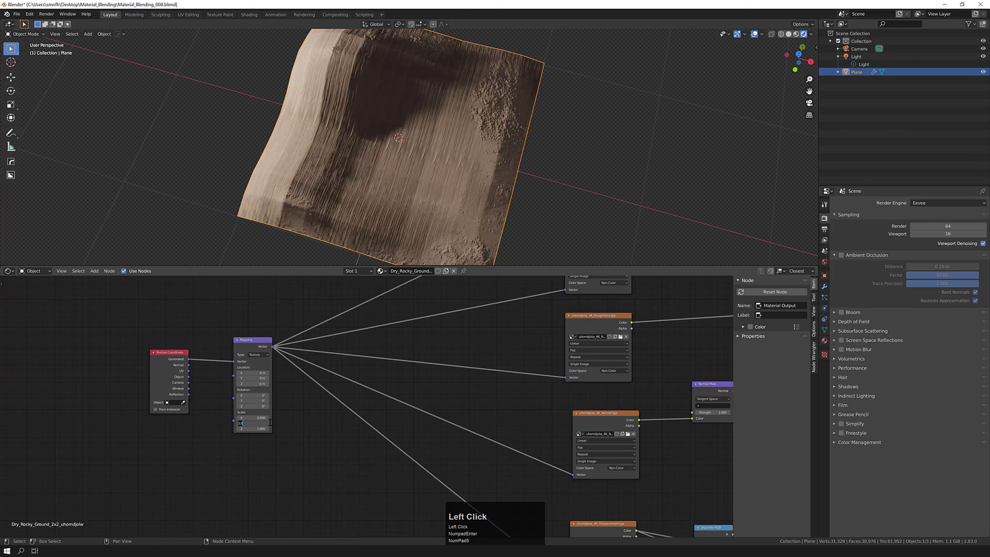
# Set the upper Mapping node's Scale to 0.5 on X, Y and Z and inspect the denser texture tiling
pyautogui.click(257, 418)
pyautogui.write('0.5')
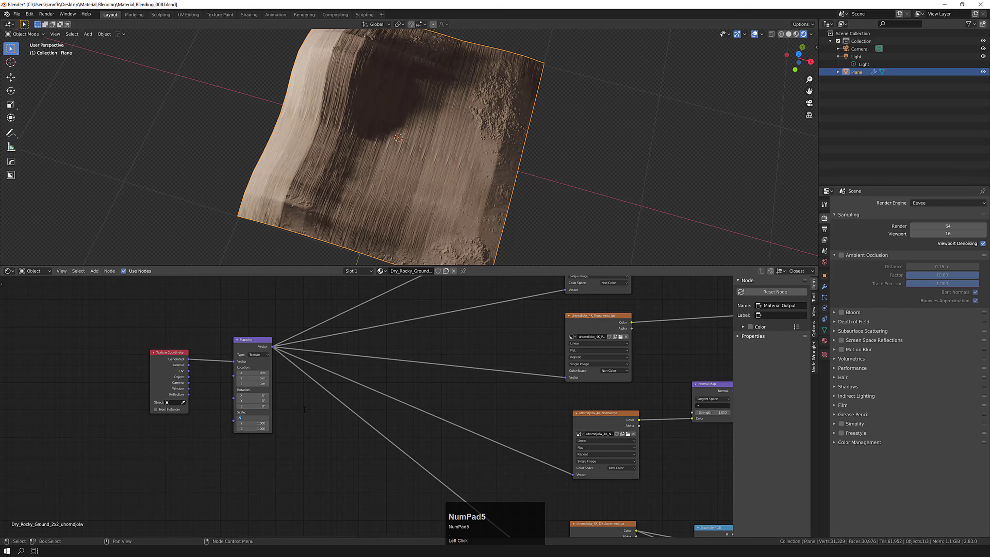
pyautogui.press('Tab')
pyautogui.write('0.5')
pyautogui.press('Tab')
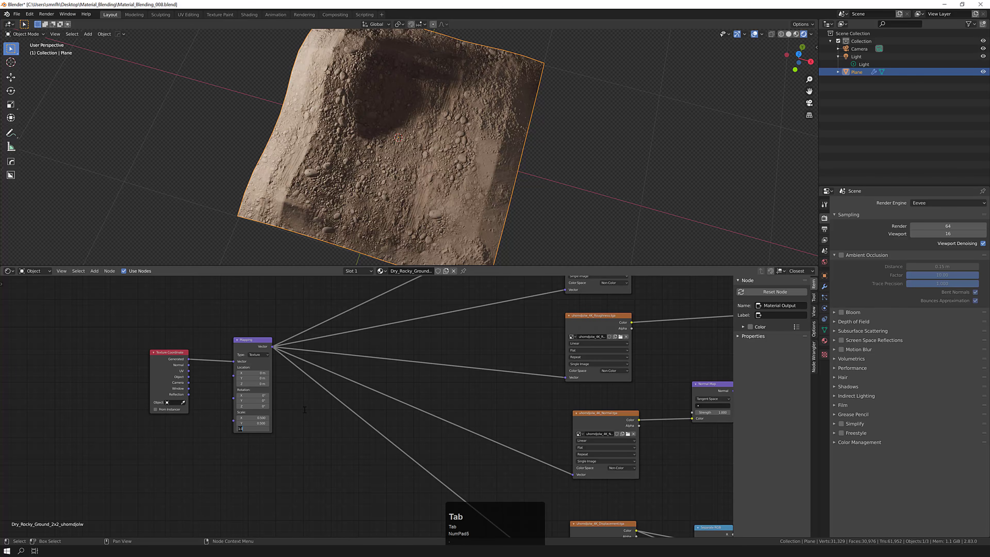
pyautogui.write('0.5')
pyautogui.press('KP_Enter')
pyautogui.moveTo(436, 152); pyautogui.dragTo(334, 281, button='middle')
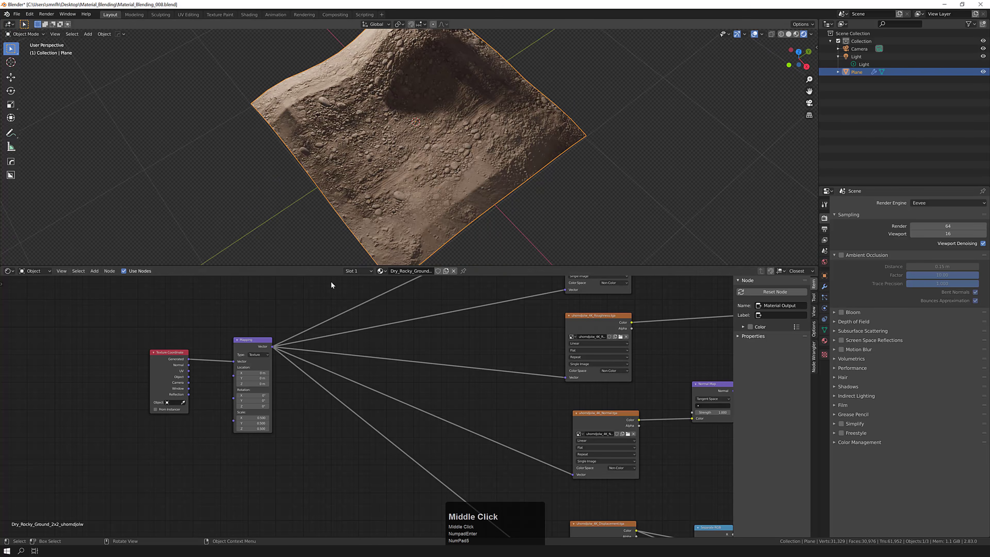
# Restore the upper Mapping node's Scale to 1 on X, Y and Z and inspect the terrain
pyautogui.moveTo(257, 417); pyautogui.dragTo(269, 417)
pyautogui.hotkey('ctrl', 'z')
pyautogui.doubleClick(258, 417)
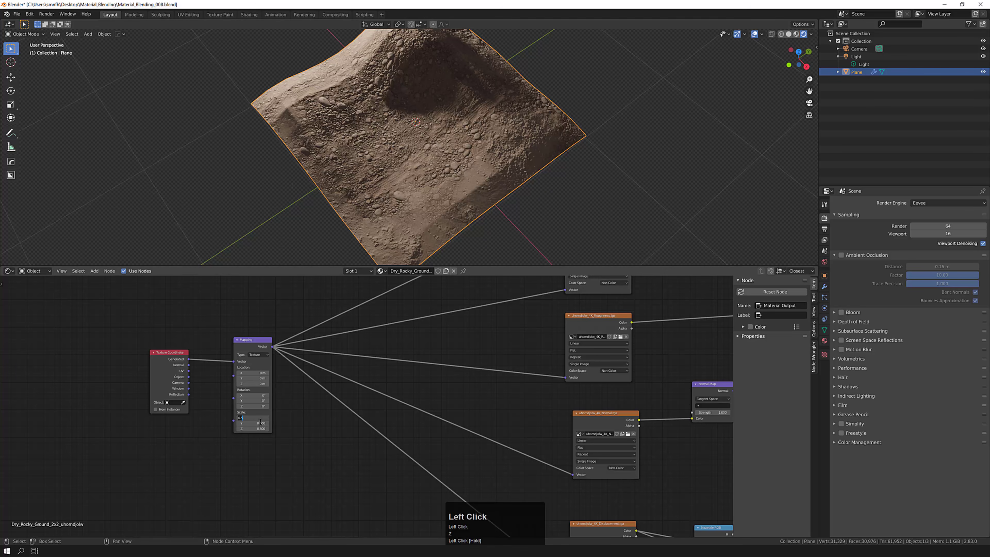
pyautogui.write('1')
pyautogui.press('KP_Enter')
pyautogui.doubleClick(257, 423)
pyautogui.write('1')
pyautogui.press('KP_Enter')
pyautogui.doubleClick(257, 428)
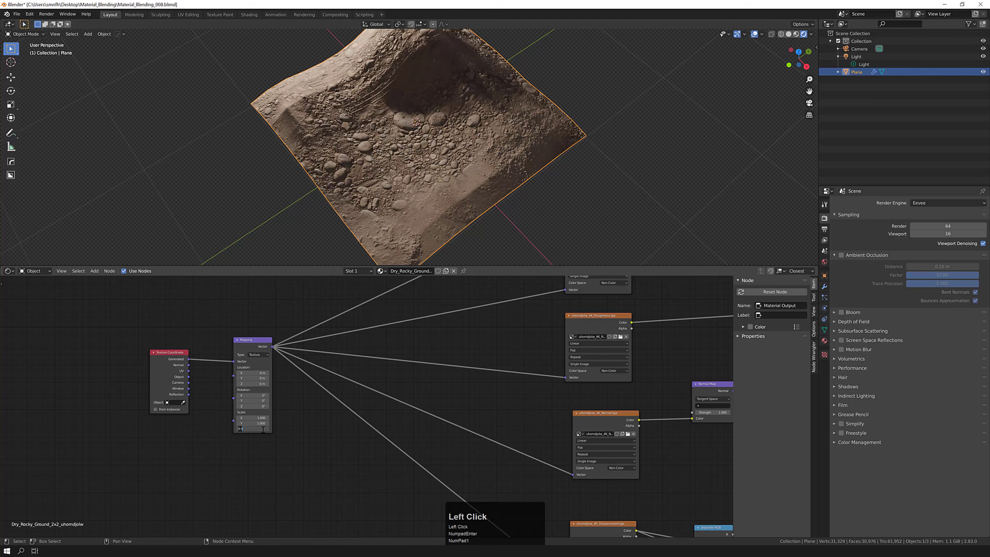
pyautogui.write('1')
pyautogui.press('KP_Enter')
pyautogui.scroll(-1, 366, 158)
pyautogui.moveTo(366, 158); pyautogui.dragTo(385, 136, button='middle')
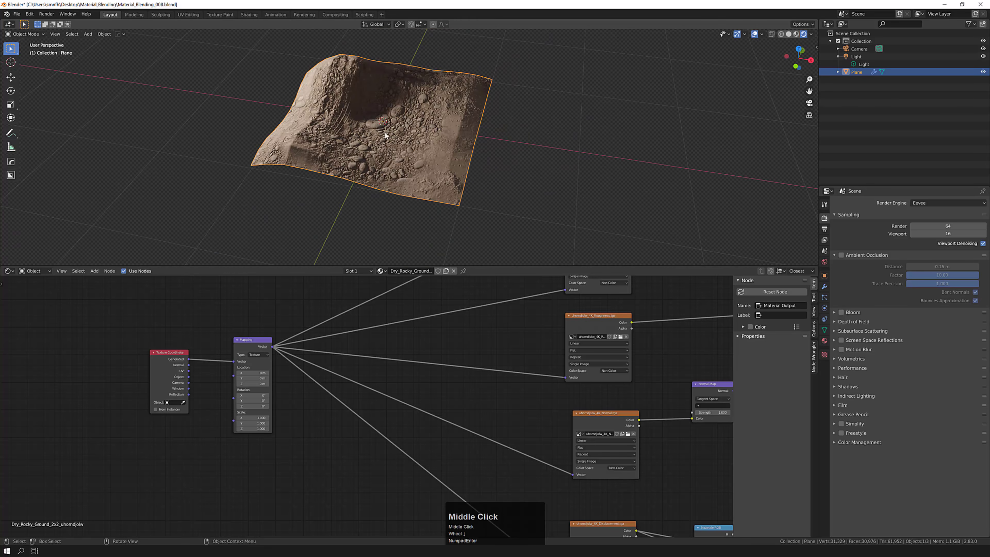
# Set the Scale to 0.25 on X, Y and Z in the lower ground material's Mapping node and inspect the finer tiling
pyautogui.scroll(-5, 353, 204)
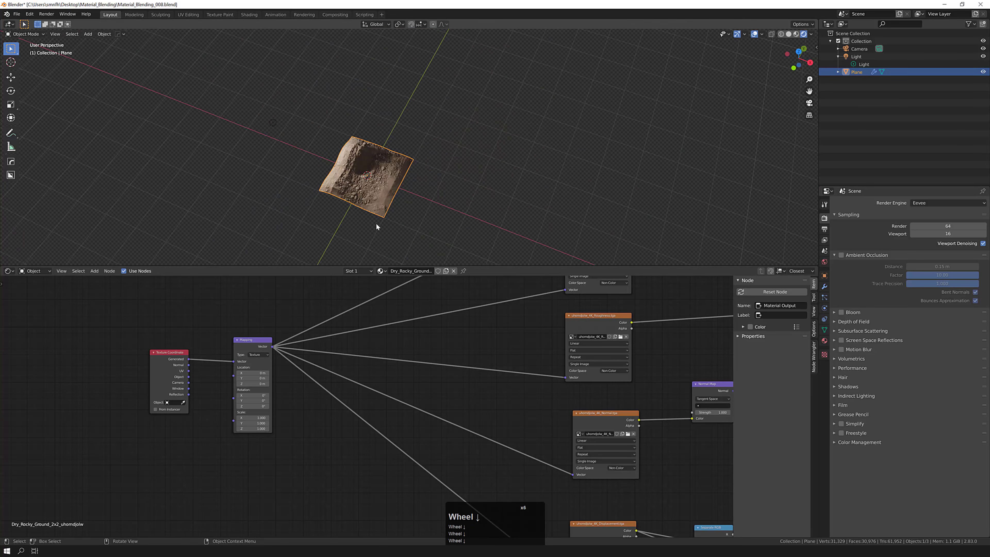
pyautogui.moveTo(287, 426); pyautogui.dragTo(295, 378, button='middle')
pyautogui.scroll(-2, 295, 378)
pyautogui.scroll(4, 336, 344)
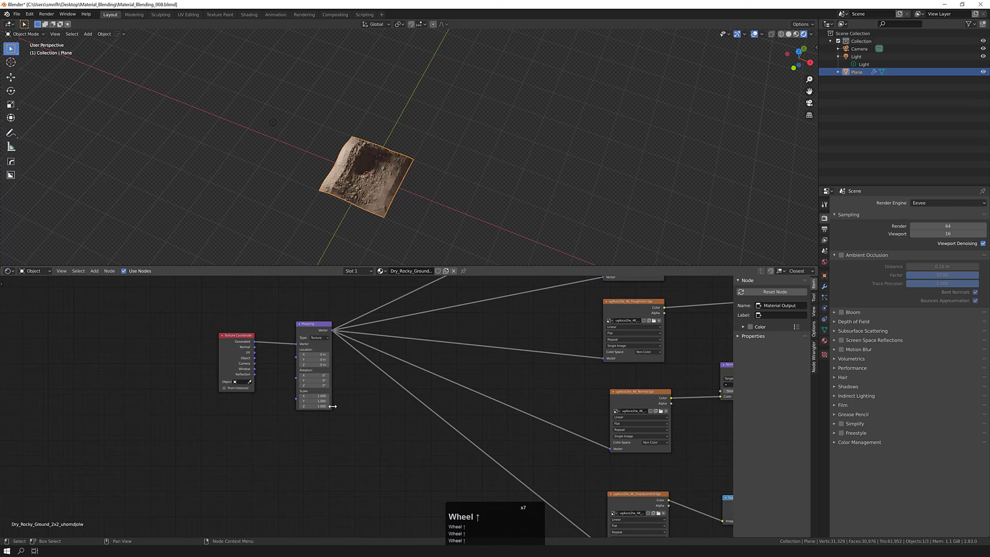
pyautogui.scroll(-4, 367, 250)
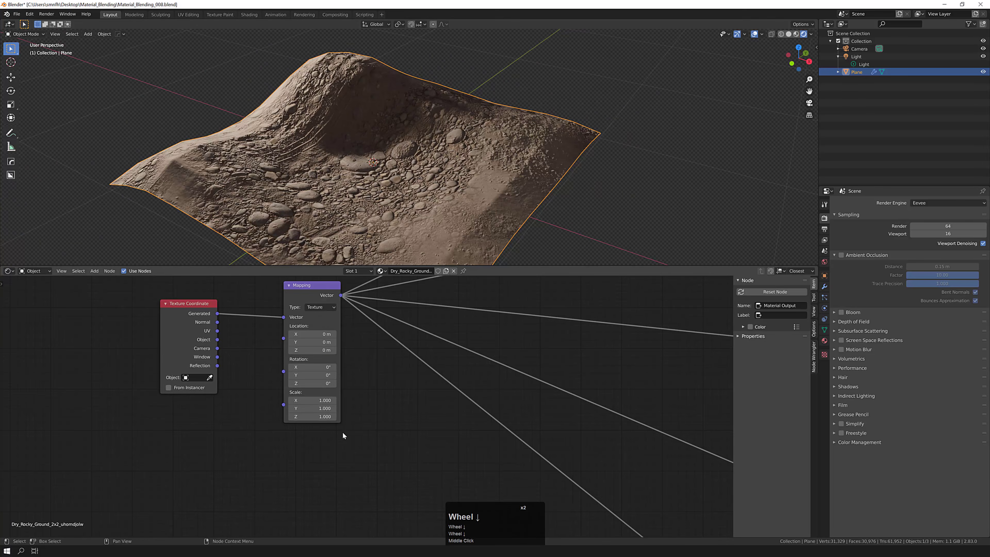
pyautogui.click(320, 399)
pyautogui.write('.25')
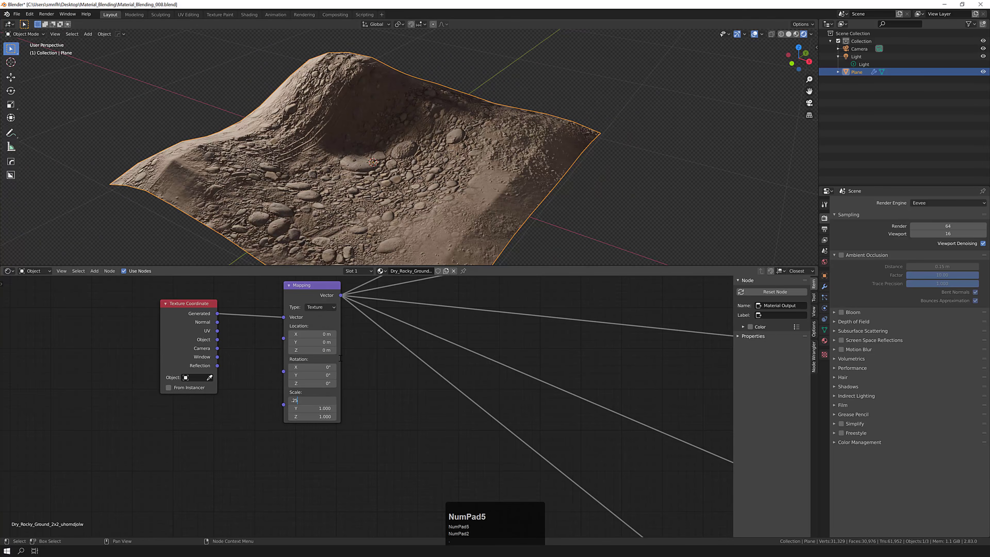
pyautogui.press('Tab')
pyautogui.write('.25')
pyautogui.press('Tab')
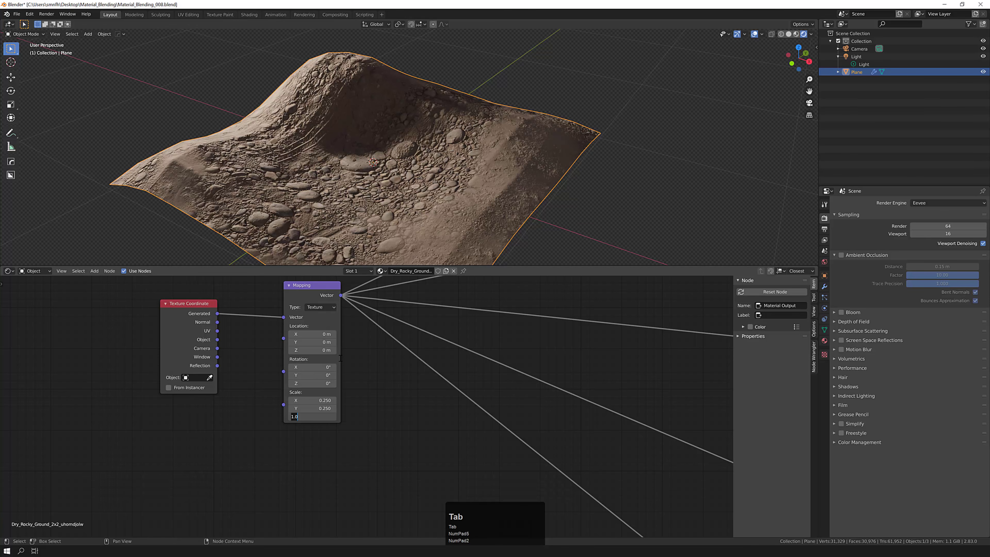
pyautogui.write('.25')
pyautogui.press('KP_Enter')
pyautogui.moveTo(453, 169); pyautogui.dragTo(362, 209, button='middle')
pyautogui.scroll(2, 364, 214)
pyautogui.scroll(-2, 363, 214)
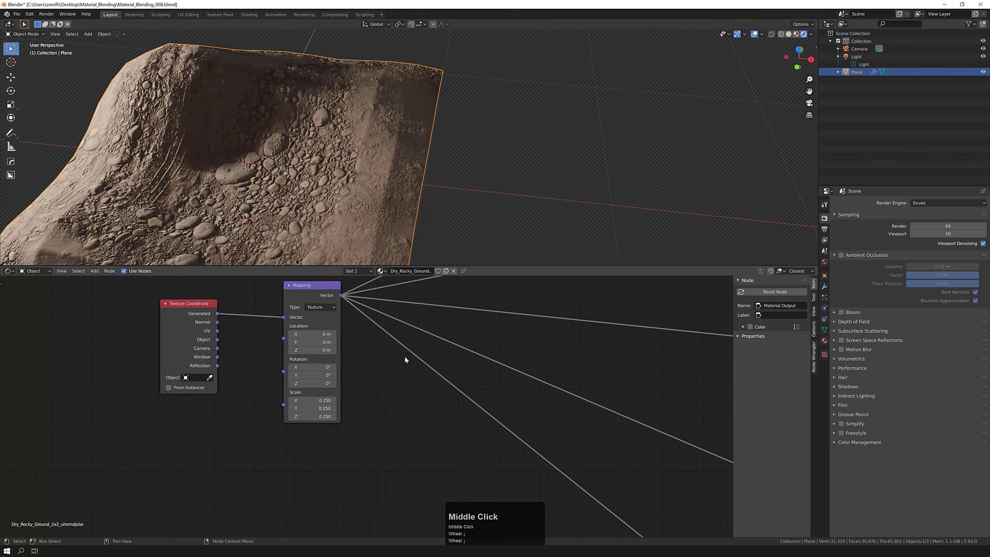
# Switch the render engine to Cycles and inspect the displaced terrain in the rendered viewport
pyautogui.scroll(-4, 404, 356)
pyautogui.moveTo(439, 361); pyautogui.dragTo(429, 336, button='middle')
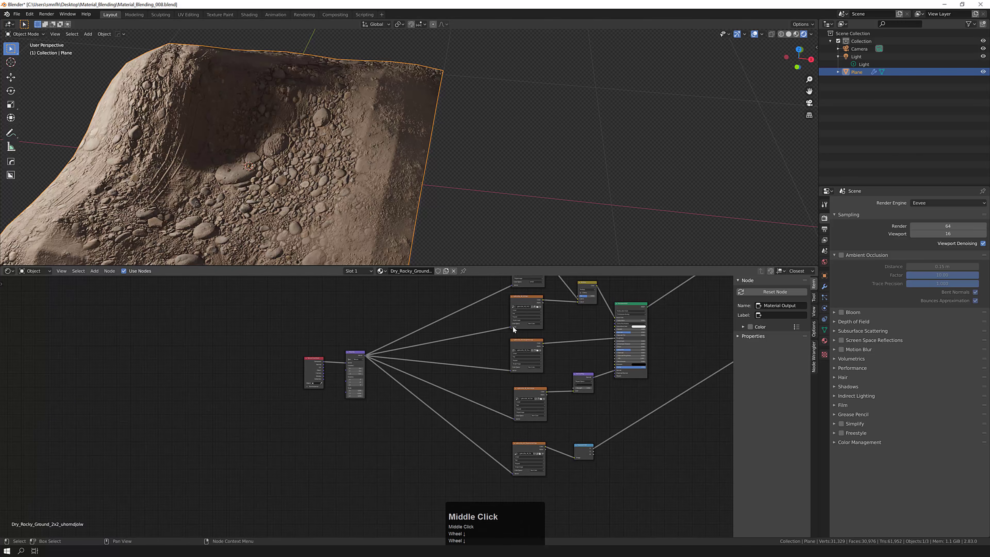
pyautogui.click(927, 203)
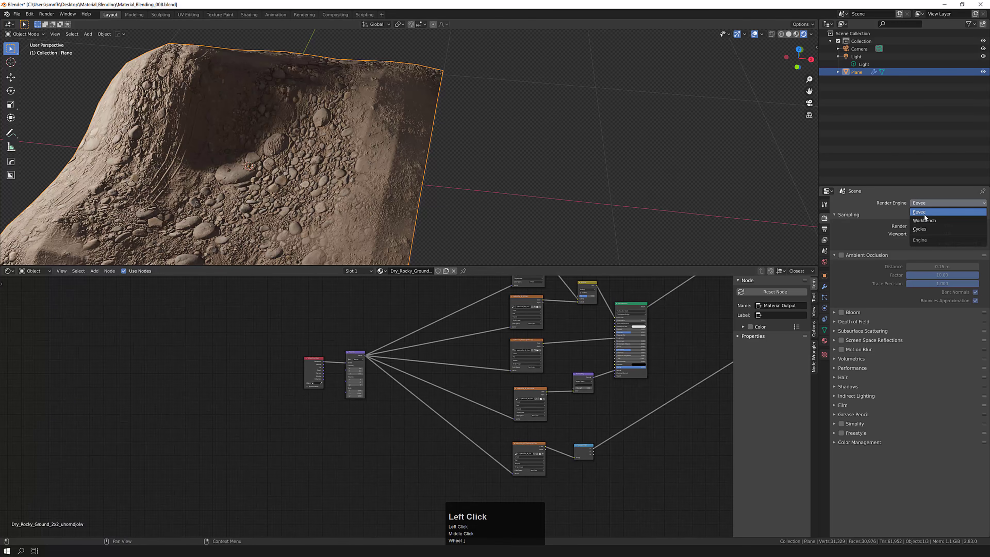
pyautogui.click(927, 229)
pyautogui.moveTo(332, 145); pyautogui.dragTo(354, 126, button='middle')
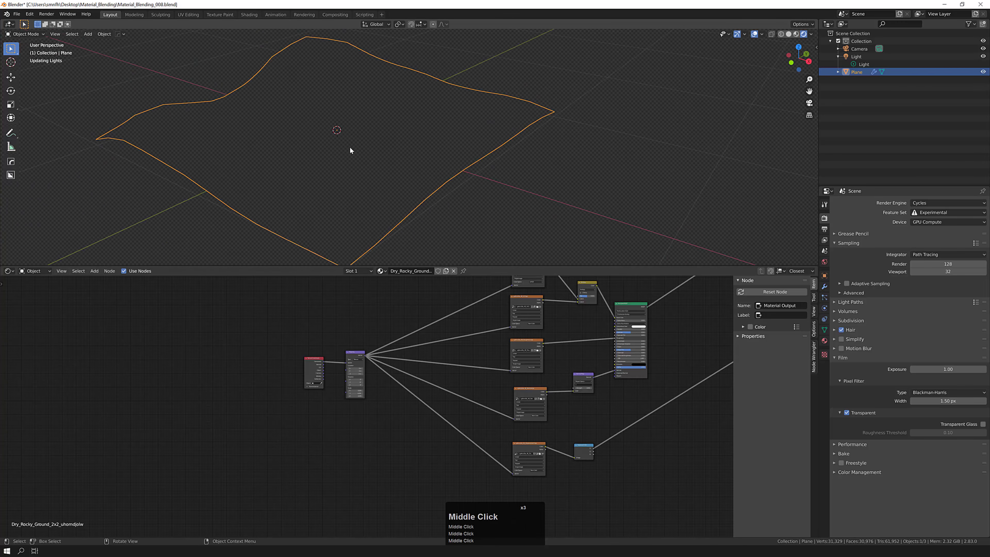
pyautogui.scroll(2, 356, 363)
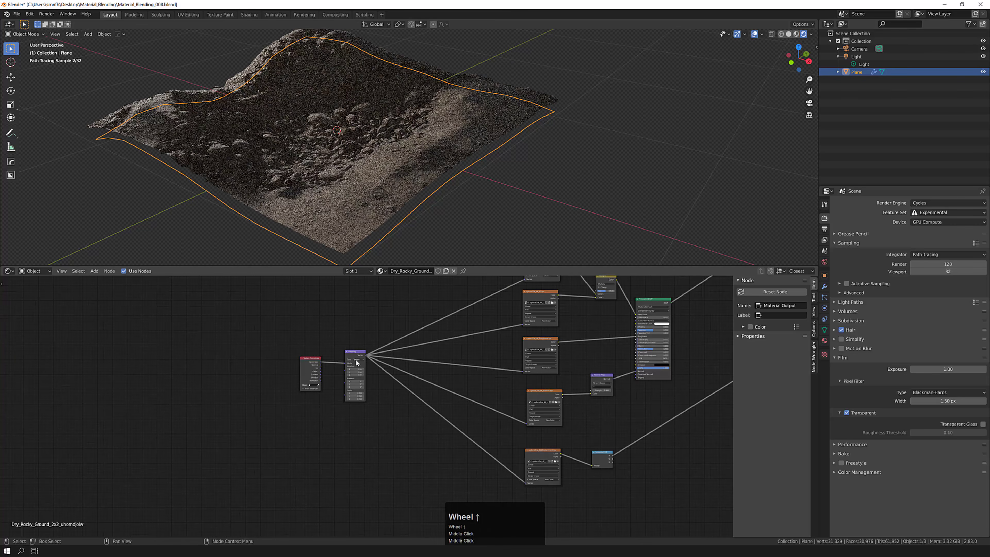
pyautogui.moveTo(365, 156)
pyautogui.mouseDown(button='middle')
pyautogui.moveTo(373, 170)
pyautogui.moveTo(377, 153)
pyautogui.mouseUp(button='middle')
pyautogui.scroll(2, 378, 171)
# Restore the Scale to 1 on X, Y and Z in the lower ground material's Mapping node
pyautogui.click(358, 393)
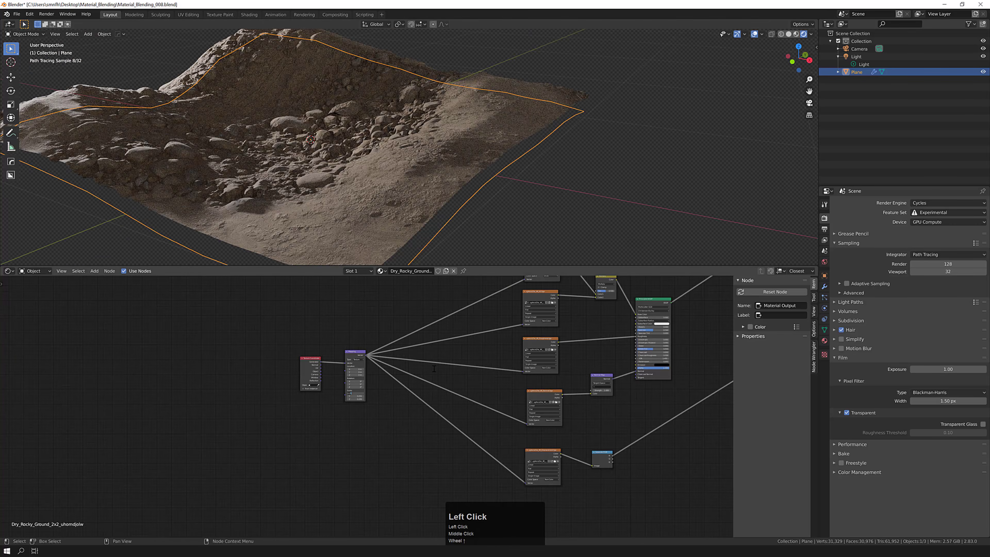
pyautogui.write('1')
pyautogui.press('Return')
pyautogui.scroll(12, 356, 396)
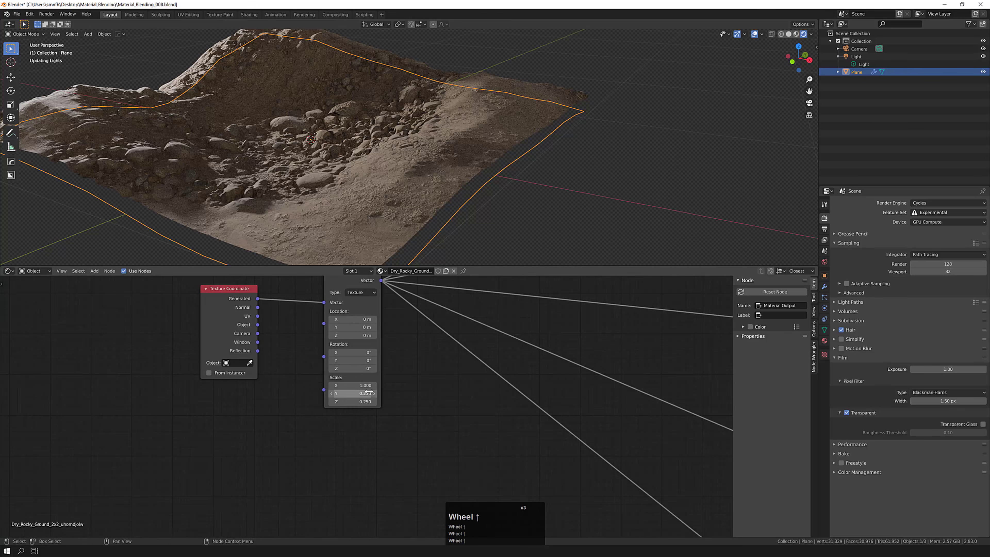
pyautogui.click(367, 394)
pyautogui.write('1')
pyautogui.press('Return')
pyautogui.click(365, 401)
pyautogui.write('1')
pyautogui.press('Return')
pyautogui.moveTo(486, 380); pyautogui.dragTo(385, 384, button='middle')
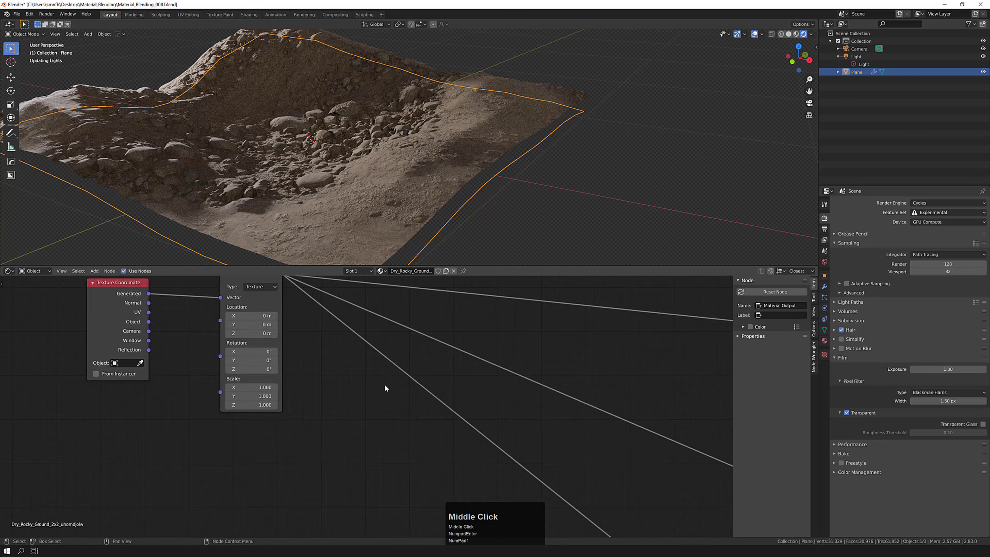
# Examine the terrain's tiling in the rendered viewport and review how both ground materials connect through the blending nodes to the output
pyautogui.scroll(-5, 400, 373)
pyautogui.moveTo(386, 146)
pyautogui.mouseDown(button='middle')
pyautogui.moveTo(381, 156)
pyautogui.moveTo(376, 145)
pyautogui.mouseUp(button='middle')
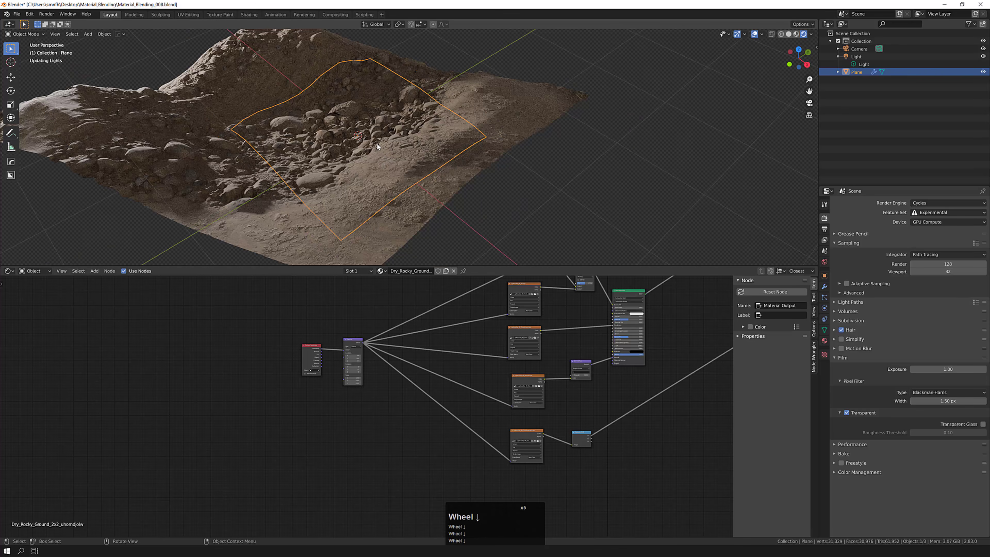
pyautogui.scroll(1, 377, 144)
pyautogui.moveTo(643, 414); pyautogui.dragTo(578, 421, button='middle')
pyautogui.scroll(-6, 581, 417)
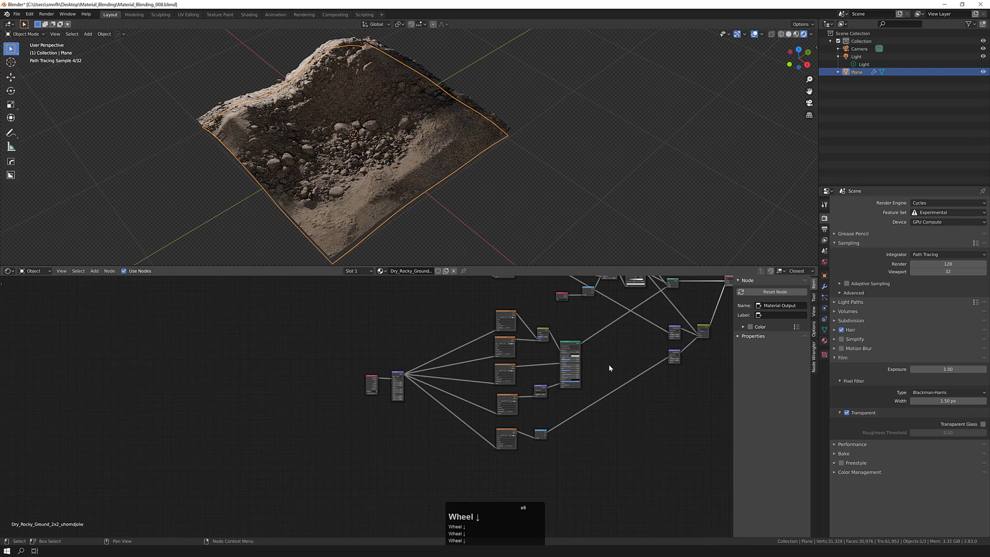
pyautogui.moveTo(620, 348); pyautogui.dragTo(586, 370, button='middle')
pyautogui.scroll(-2, 583, 385)
pyautogui.scroll(5, 503, 316)
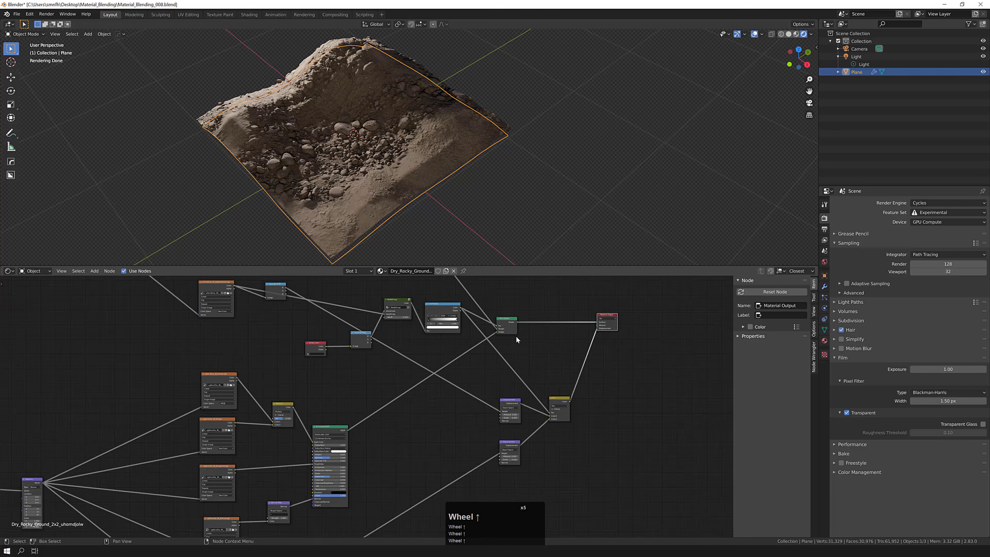
pyautogui.scroll(-2, 662, 468)
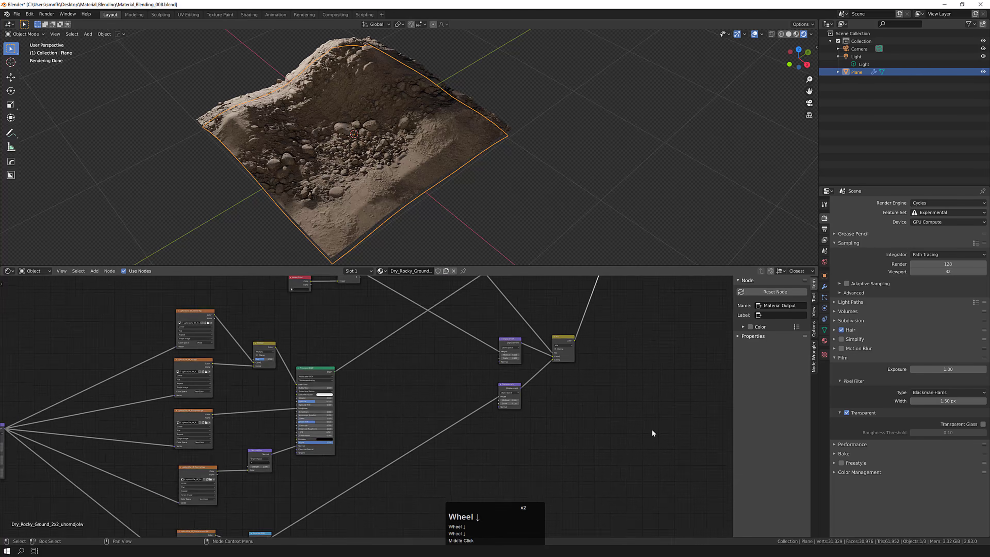
pyautogui.moveTo(651, 429); pyautogui.dragTo(615, 440, button='middle')
pyautogui.scroll(-3, 443, 401)
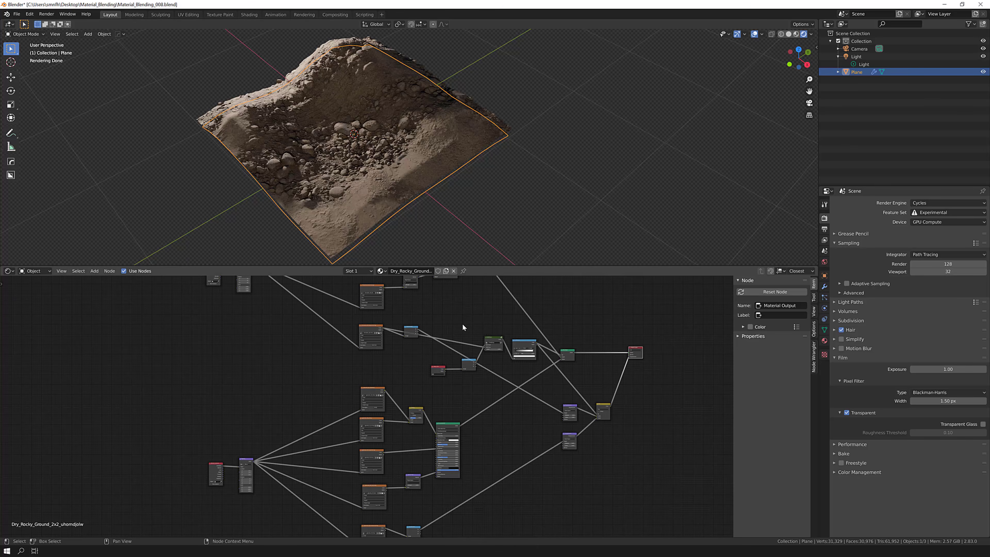
pyautogui.moveTo(463, 327); pyautogui.dragTo(469, 370, button='middle')
pyautogui.scroll(-3, 468, 370)
pyautogui.scroll(5, 371, 352)
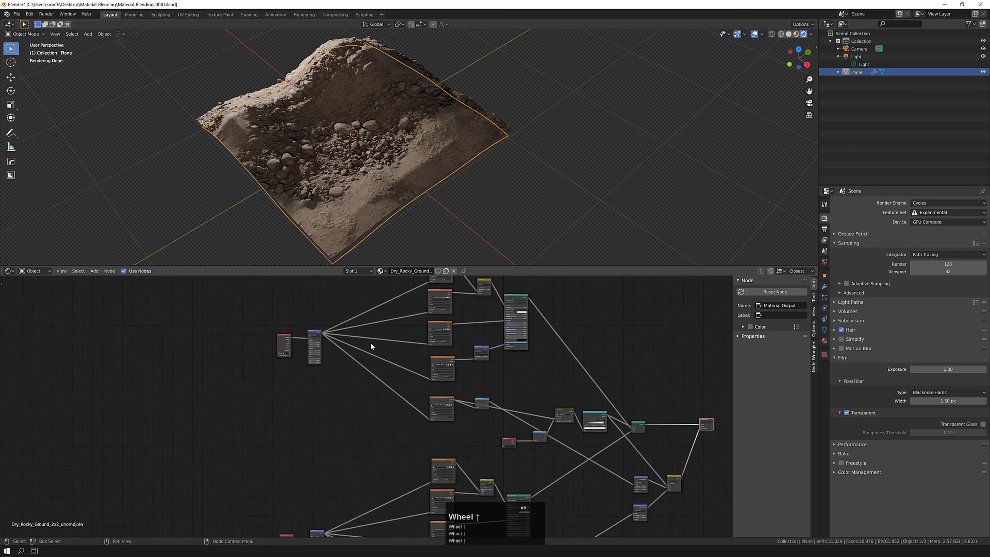
pyautogui.moveTo(371, 346); pyautogui.dragTo(461, 333, button='middle')
pyautogui.scroll(-2, 465, 335)
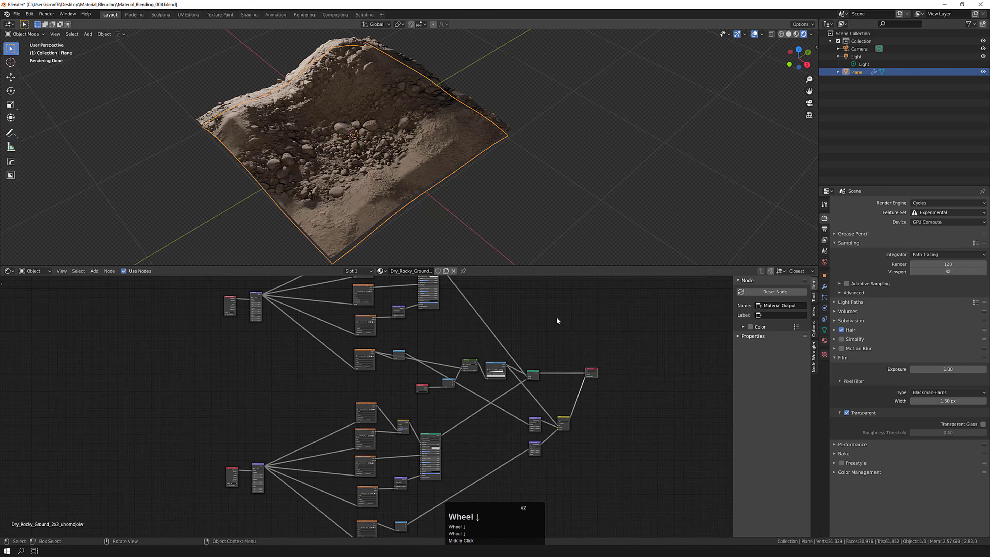
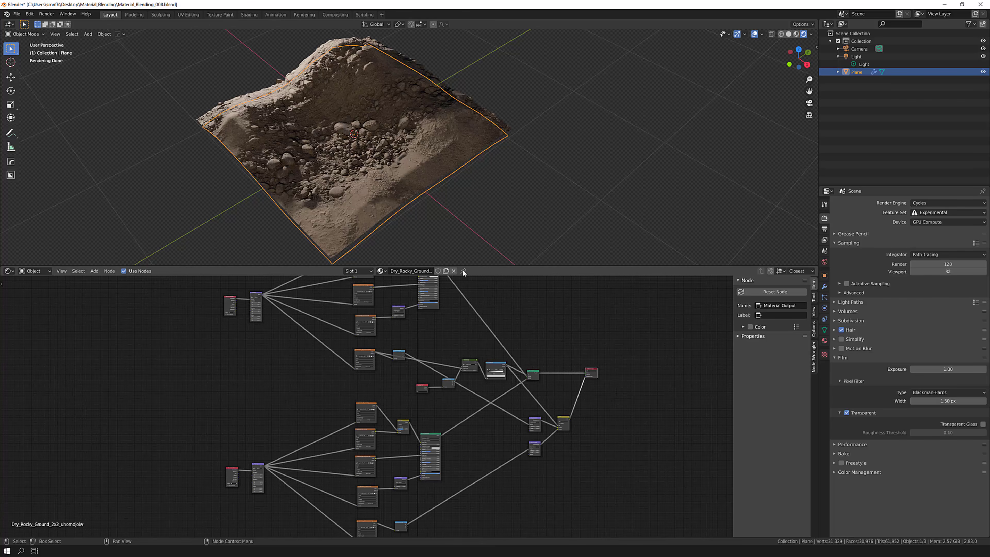
# Inspect the Cycles-rendered terrain from other angles and review the upper ground material's texture node layout
pyautogui.moveTo(326, 164)
pyautogui.mouseDown(button='middle')
pyautogui.moveTo(312, 162)
pyautogui.moveTo(364, 123)
pyautogui.moveTo(366, 138)
pyautogui.mouseUp(button='middle')
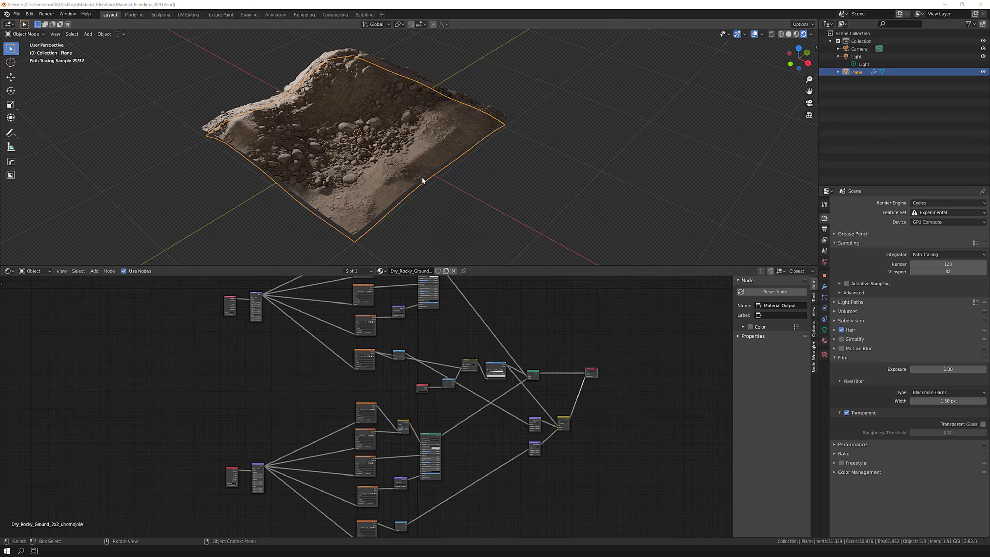
pyautogui.moveTo(422, 179); pyautogui.dragTo(414, 179, button='middle')
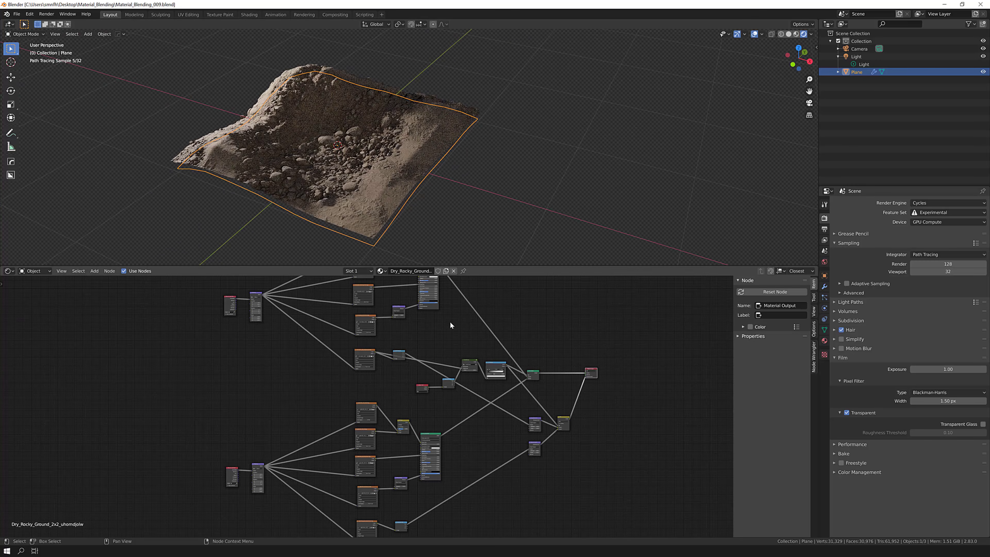
pyautogui.moveTo(460, 317); pyautogui.dragTo(467, 350, button='middle')
pyautogui.scroll(-2, 389, 316)
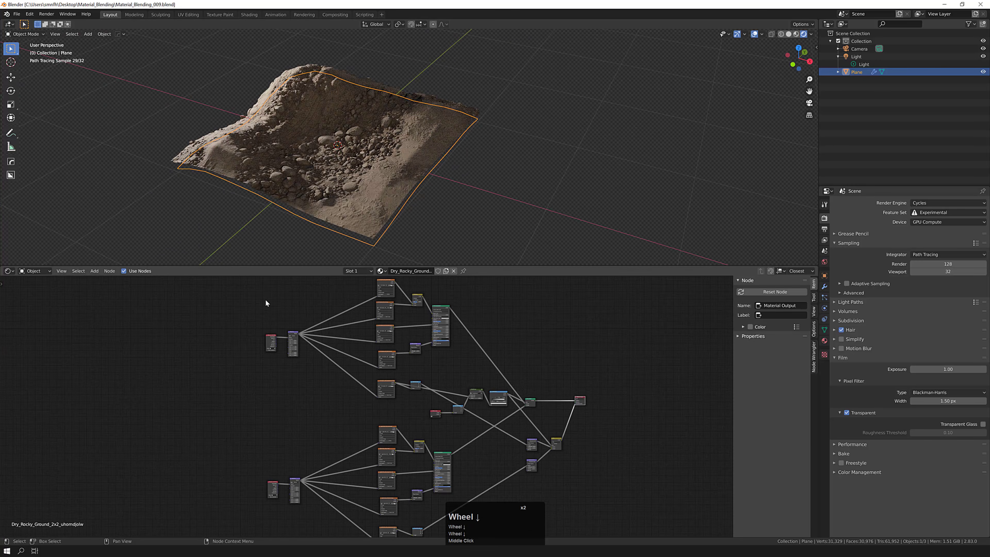
pyautogui.moveTo(348, 315); pyautogui.dragTo(372, 319, button='middle')
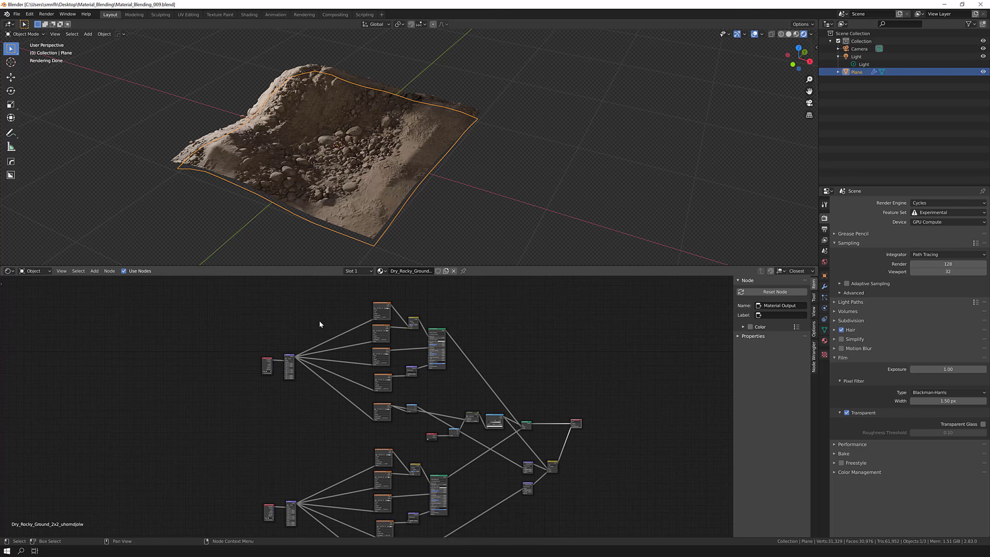
pyautogui.moveTo(319, 321)
pyautogui.mouseDown(button='middle')
pyautogui.moveTo(301, 305)
pyautogui.moveTo(300, 320)
pyautogui.mouseUp(button='middle')
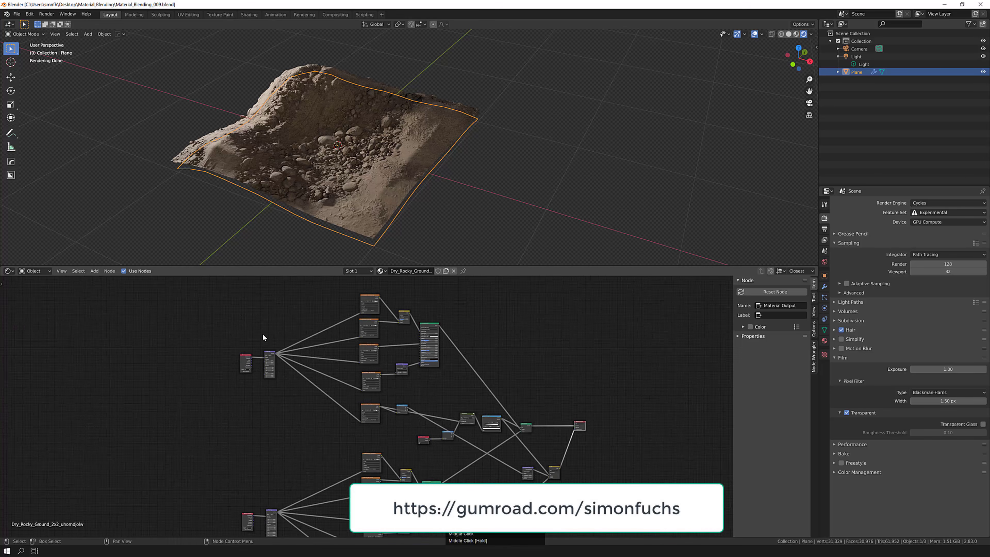
pyautogui.scroll(1, 262, 334)
pyautogui.scroll(1, 291, 326)
pyautogui.moveTo(291, 326); pyautogui.dragTo(284, 339, button='middle')
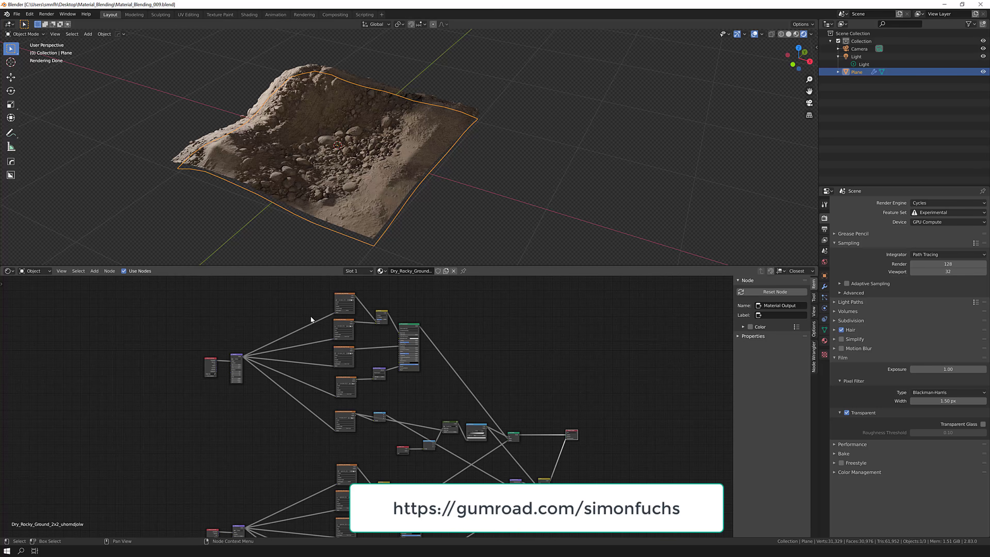
pyautogui.scroll(1, 319, 316)
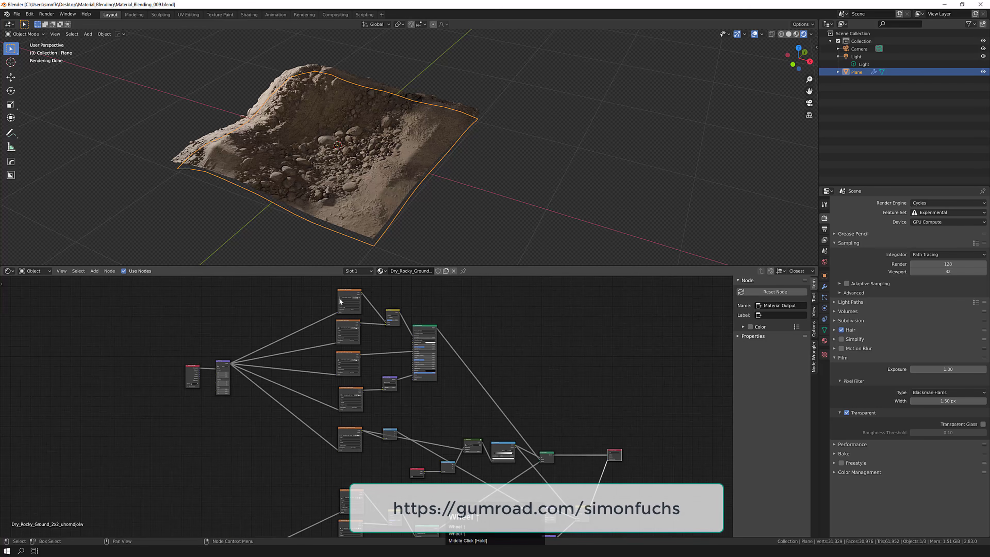
# Examine the Color Space settings of the upper material's Albedo, AO, Roughness, Normal and Displacement image textures
pyautogui.moveTo(351, 290); pyautogui.dragTo(350, 288)
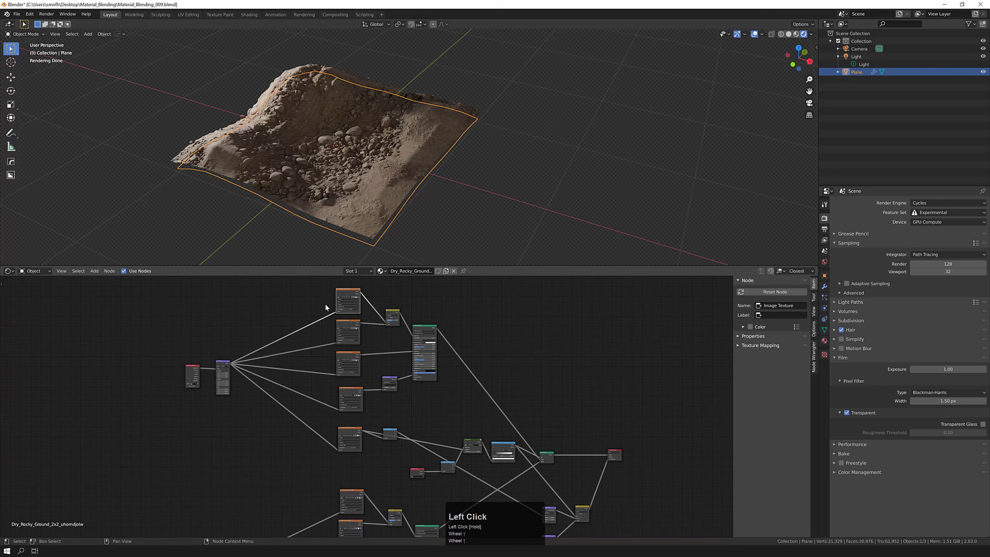
pyautogui.scroll(11, 325, 303)
pyautogui.moveTo(409, 297); pyautogui.dragTo(407, 336, button='middle')
pyautogui.click(373, 311)
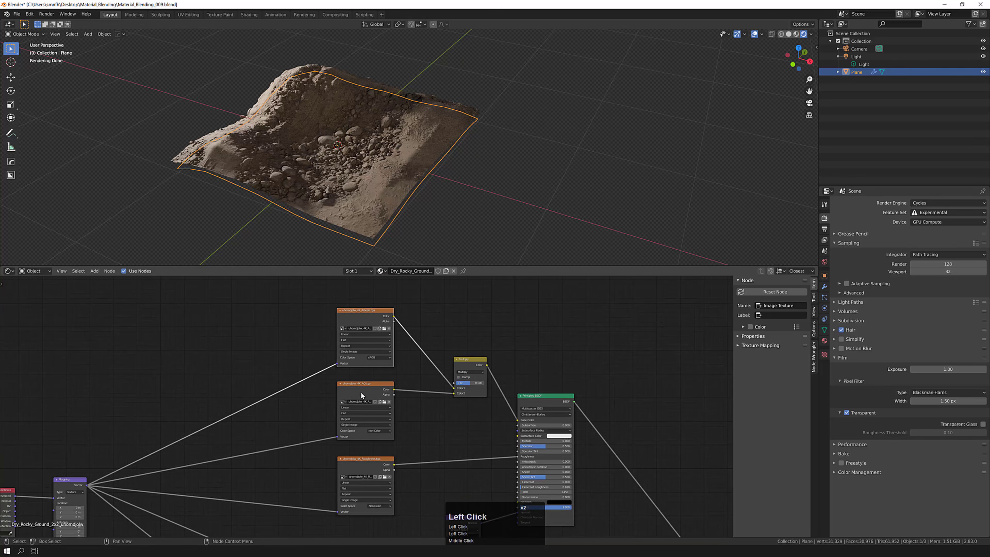
pyautogui.scroll(-2, 366, 331)
pyautogui.click(370, 365)
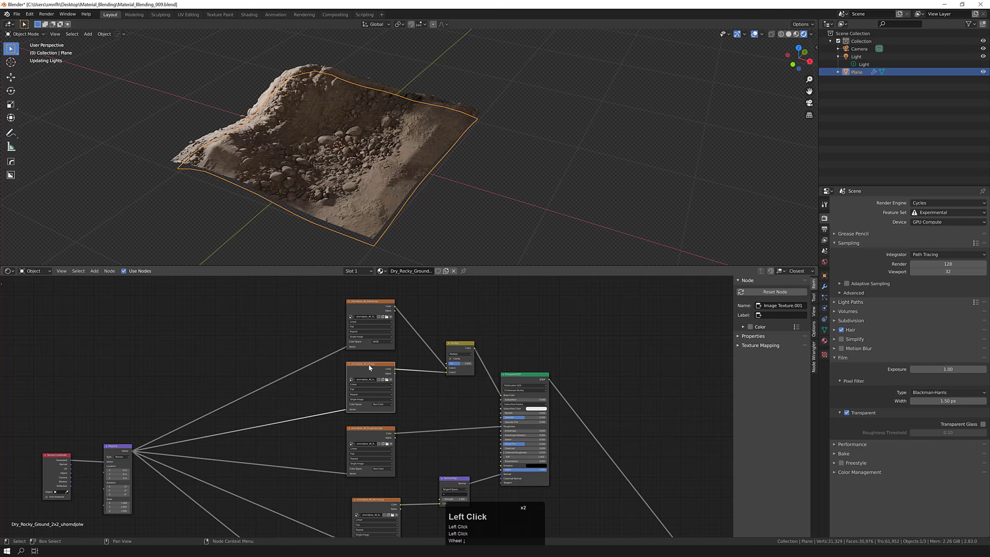
pyautogui.click(370, 305)
pyautogui.scroll(9, 374, 319)
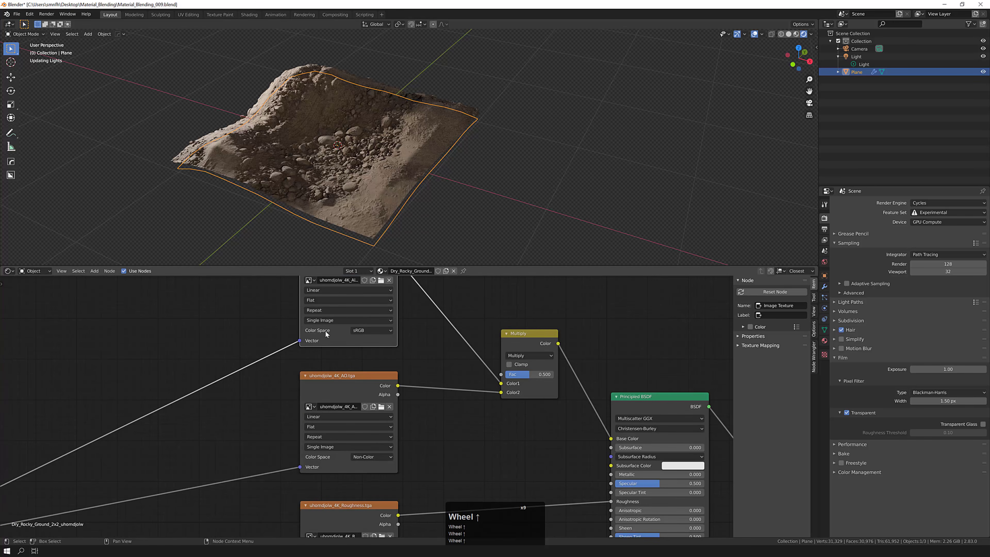
pyautogui.scroll(-2, 396, 332)
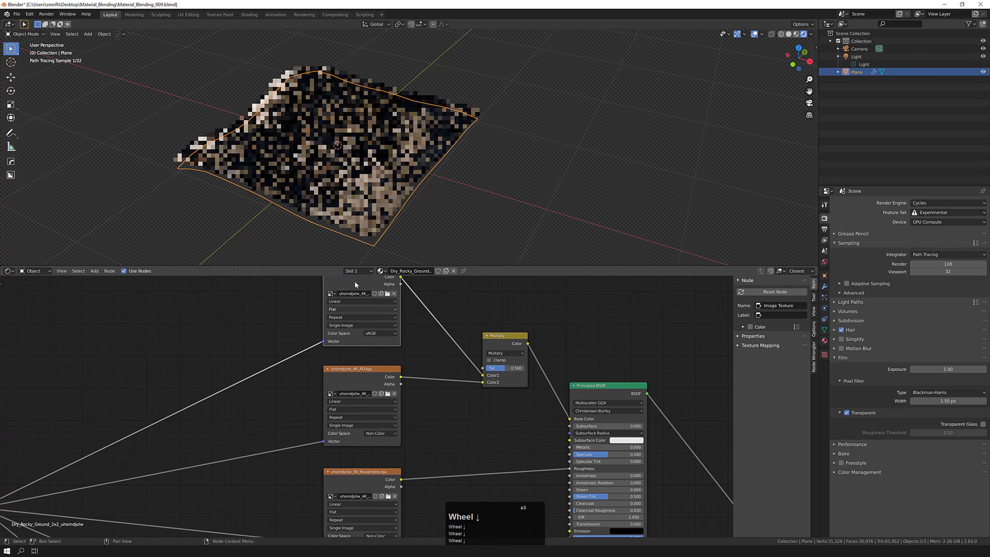
pyautogui.moveTo(412, 299); pyautogui.dragTo(407, 342, button='middle')
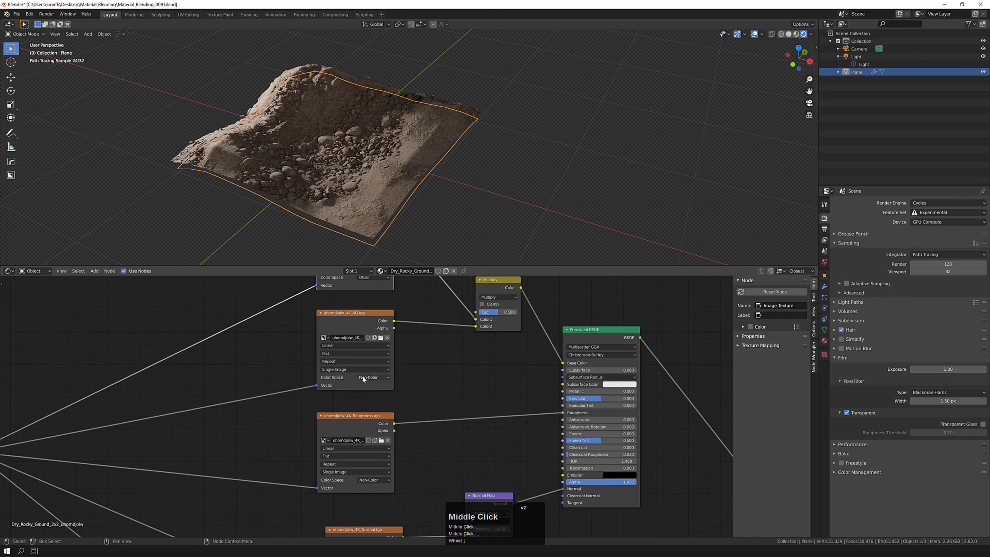
pyautogui.moveTo(415, 420); pyautogui.dragTo(421, 420, button='middle')
pyautogui.scroll(-3, 421, 414)
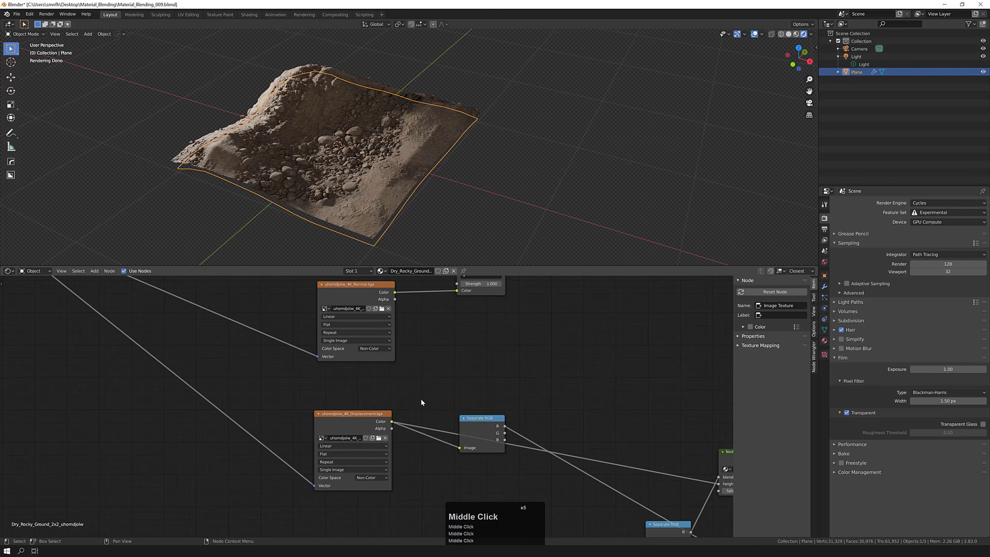
pyautogui.moveTo(428, 287); pyautogui.dragTo(424, 355, button='middle')
pyautogui.scroll(4, 422, 345)
pyautogui.scroll(-4, 415, 330)
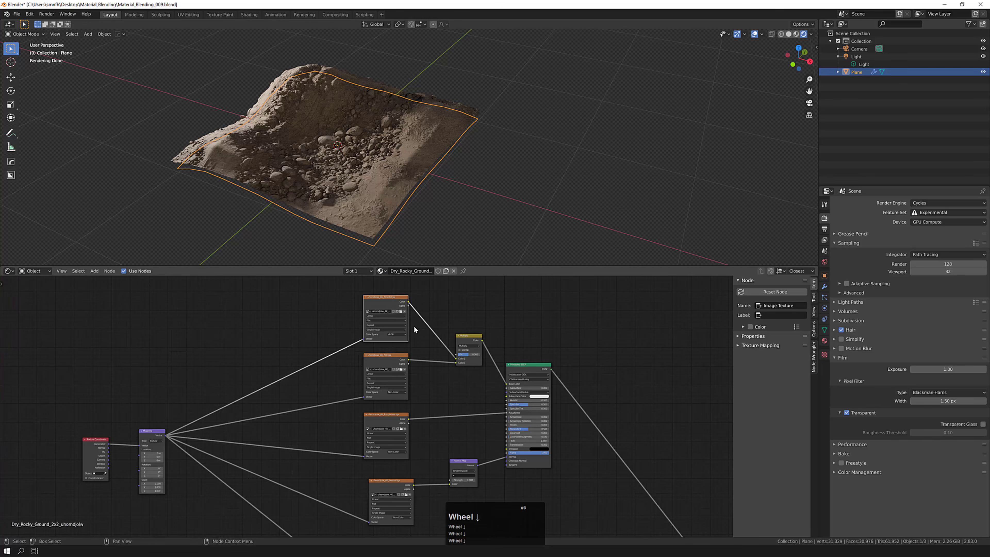
# Compare the Color Space of the Albedo texture with that of the AO texture feeding the Multiply node
pyautogui.scroll(9, 384, 297)
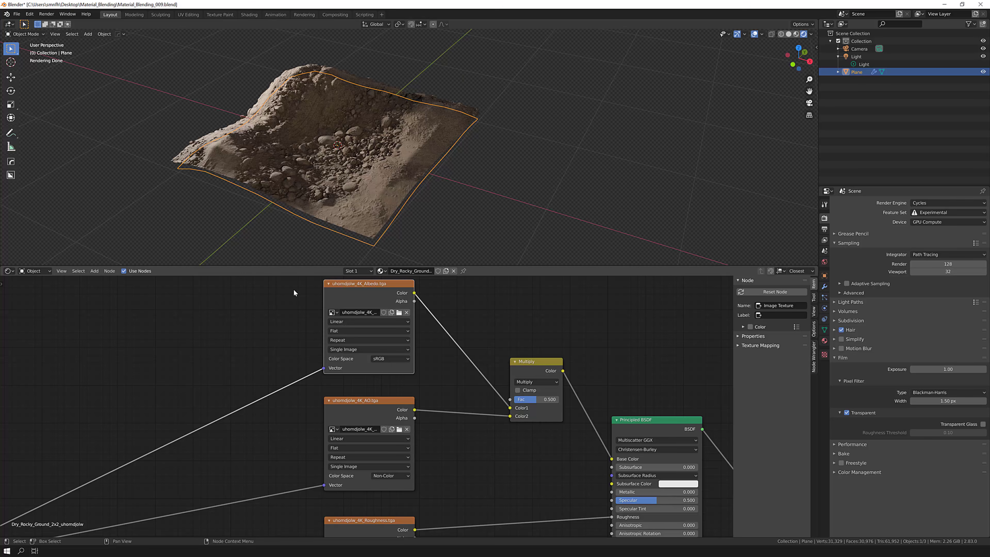
pyautogui.moveTo(269, 322); pyautogui.dragTo(270, 335, button='middle')
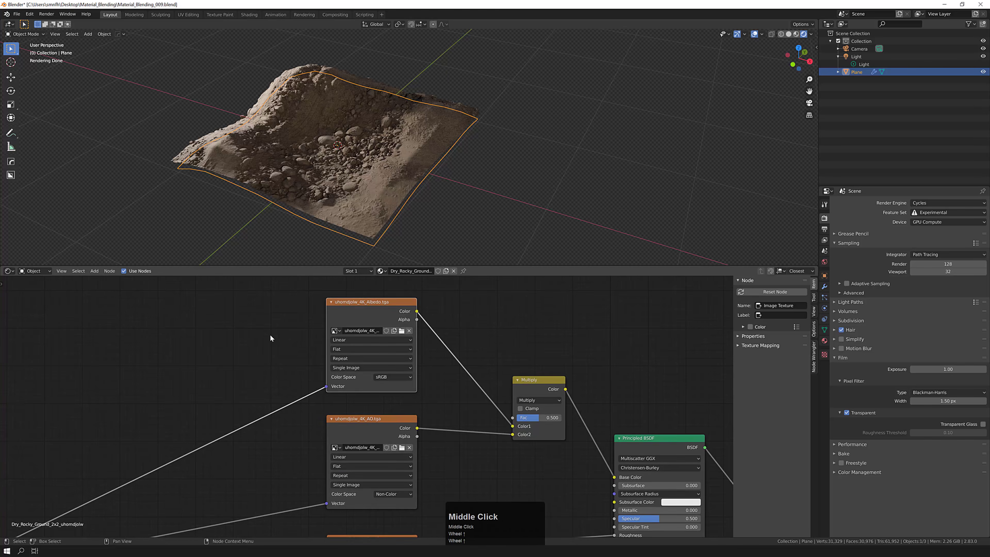
pyautogui.scroll(-4, 275, 332)
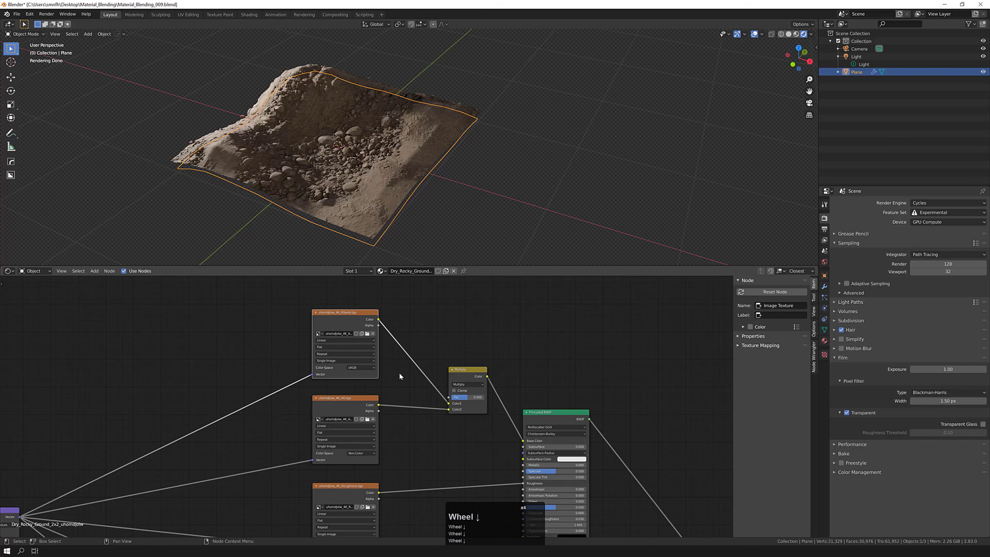
pyautogui.moveTo(400, 372); pyautogui.dragTo(405, 348, button='middle')
pyautogui.scroll(2, 401, 347)
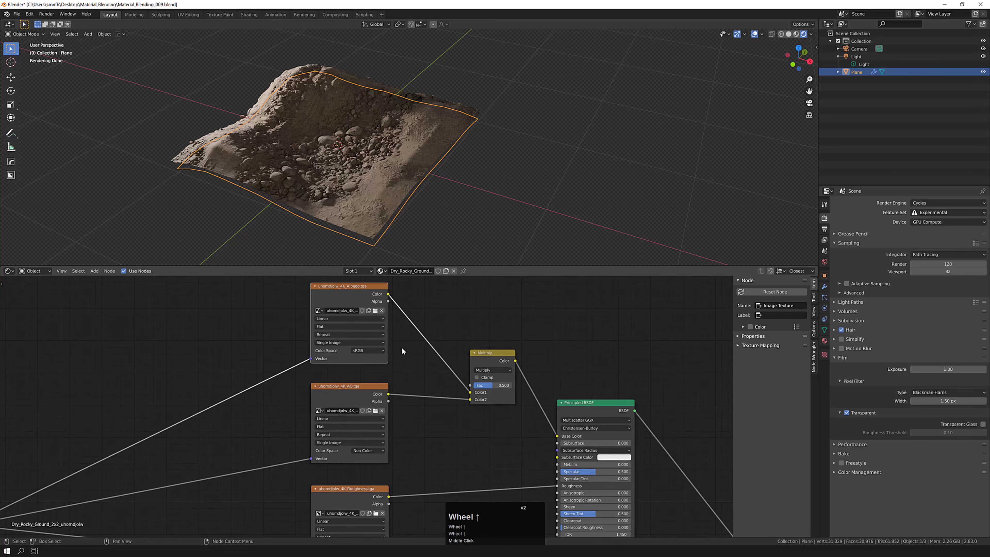
pyautogui.scroll(-1, 401, 346)
pyautogui.scroll(1, 346, 315)
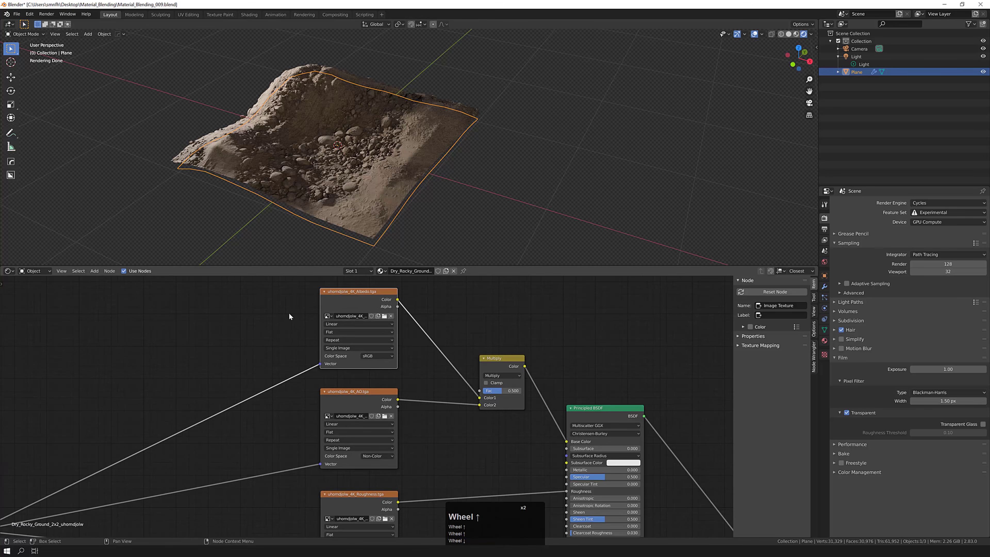
pyautogui.scroll(-3, 289, 325)
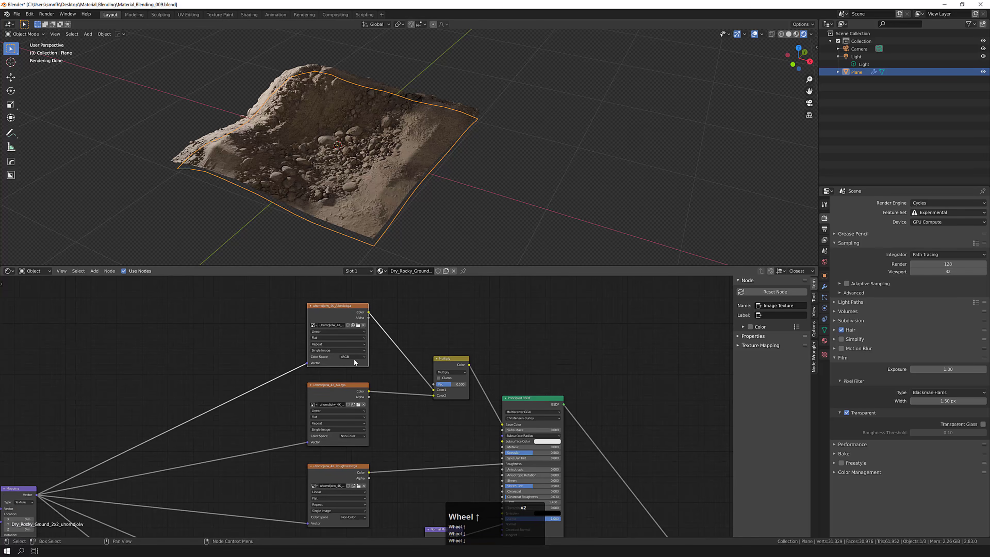
pyautogui.scroll(3, 325, 298)
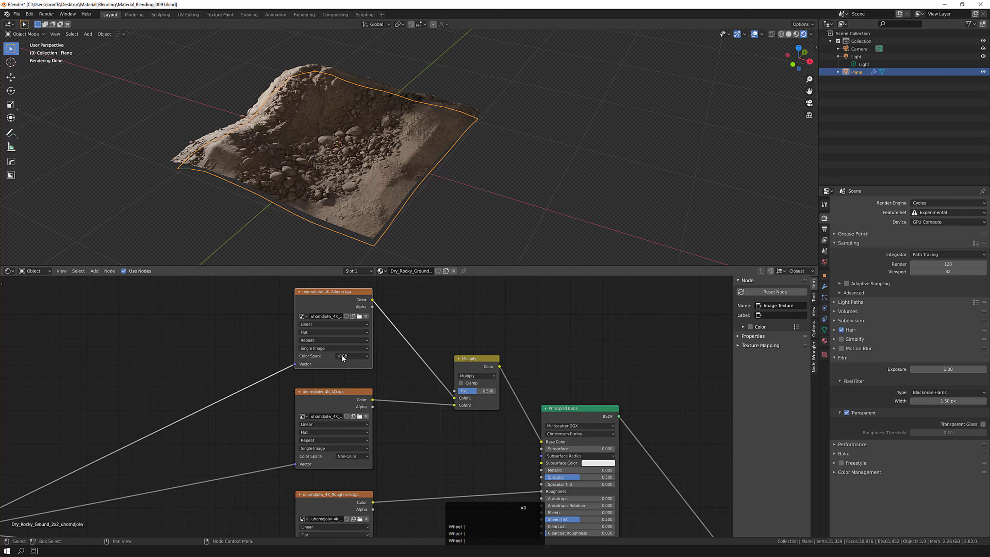
pyautogui.moveTo(387, 357); pyautogui.dragTo(390, 364, button='middle')
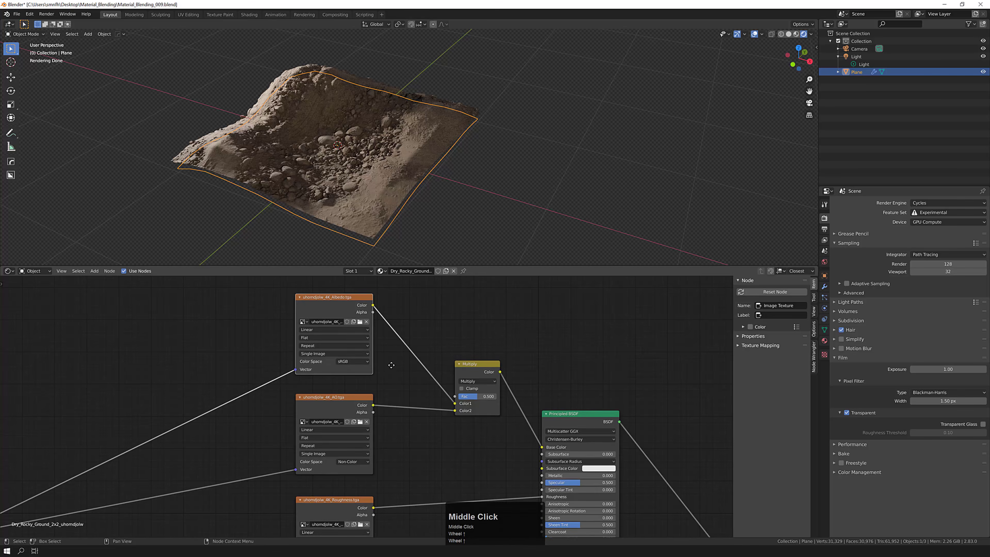
pyautogui.scroll(-4, 387, 362)
pyautogui.scroll(2, 386, 360)
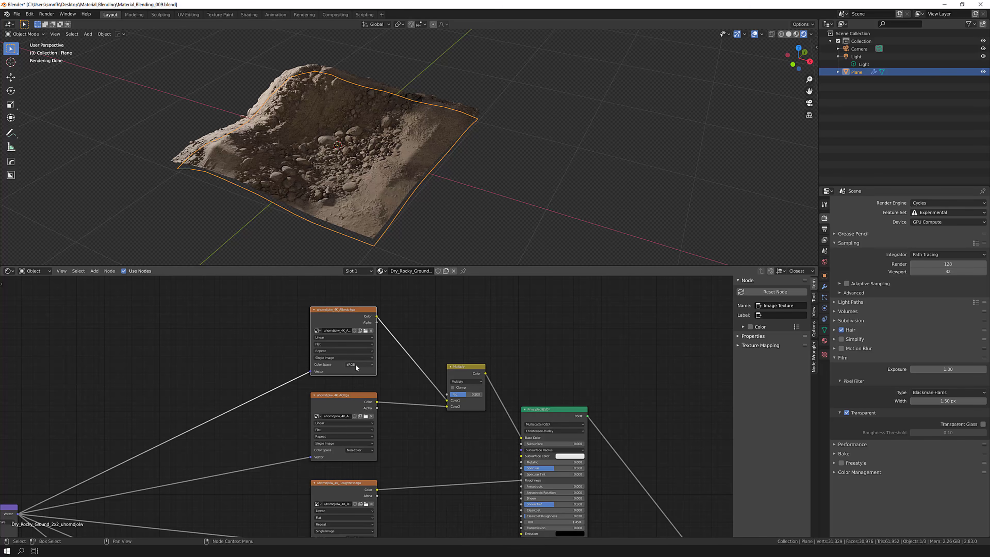
# Review the Color Space settings of the upper material's Roughness and Normal textures and their connections to the Principled BSDF
pyautogui.scroll(-7, 405, 401)
pyautogui.scroll(6, 375, 349)
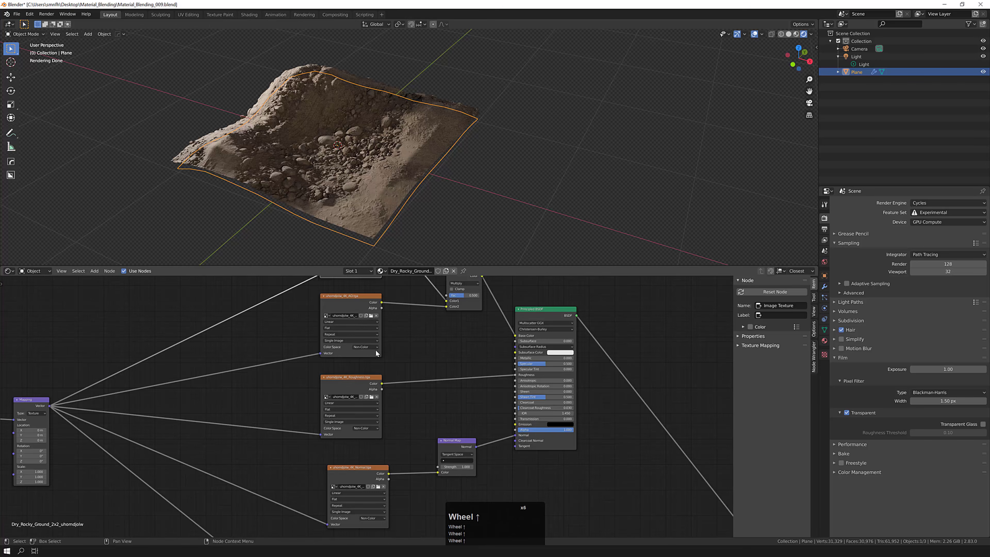
pyautogui.moveTo(410, 352); pyautogui.dragTo(366, 349, button='middle')
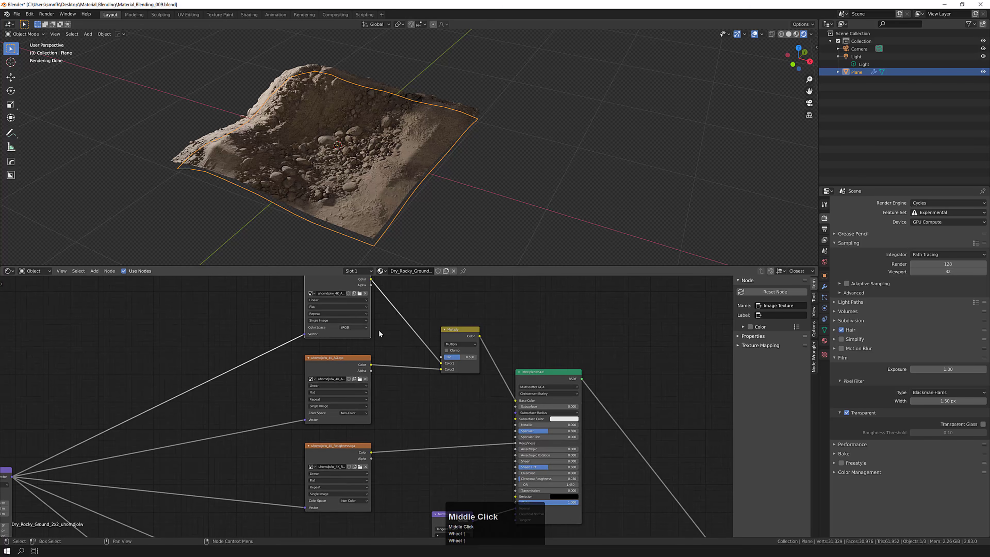
pyautogui.moveTo(343, 278); pyautogui.dragTo(353, 314, button='middle')
pyautogui.moveTo(405, 415); pyautogui.dragTo(352, 361, button='middle')
pyautogui.moveTo(352, 446); pyautogui.dragTo(352, 376, button='middle')
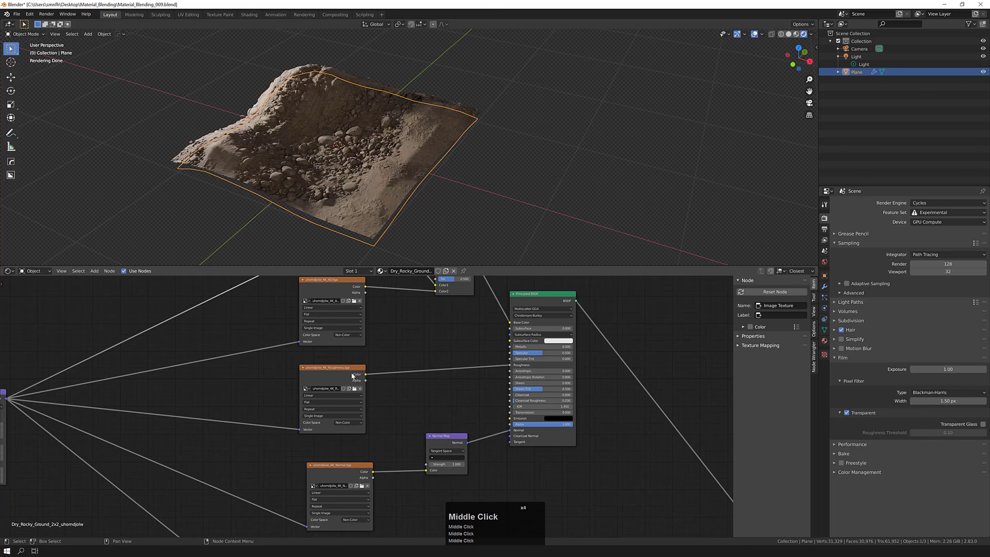
pyautogui.moveTo(392, 425); pyautogui.dragTo(412, 383, button='middle')
pyautogui.scroll(-3, 402, 362)
pyautogui.scroll(-4, 412, 383)
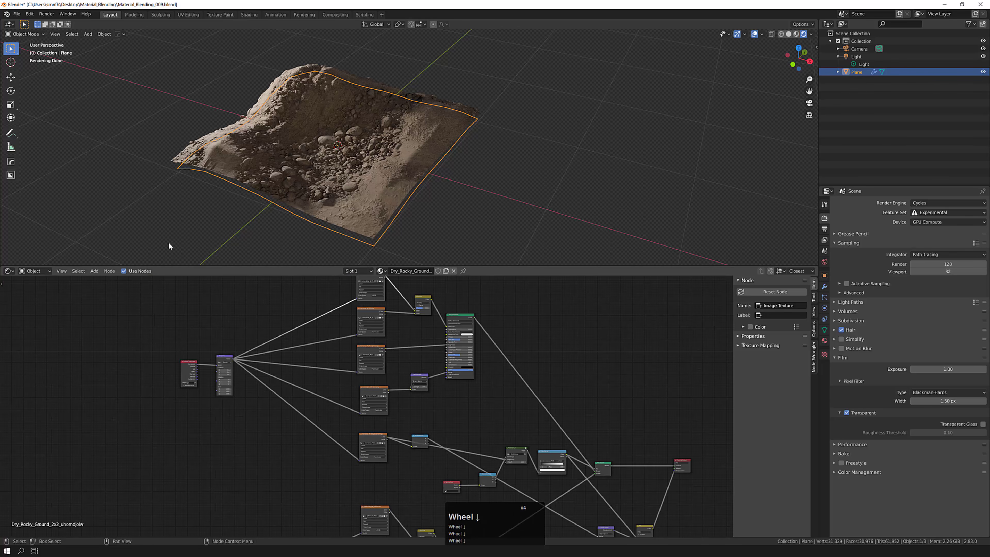
# Start a new General file and deselect the default cube
pyautogui.click(17, 13)
pyautogui.moveTo(23, 22)
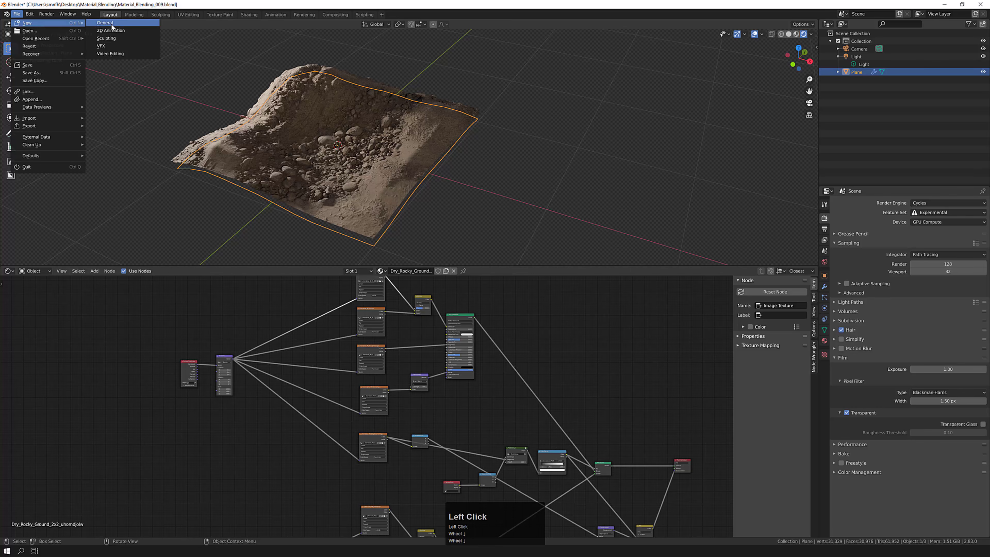
pyautogui.click(104, 24)
pyautogui.click(492, 290)
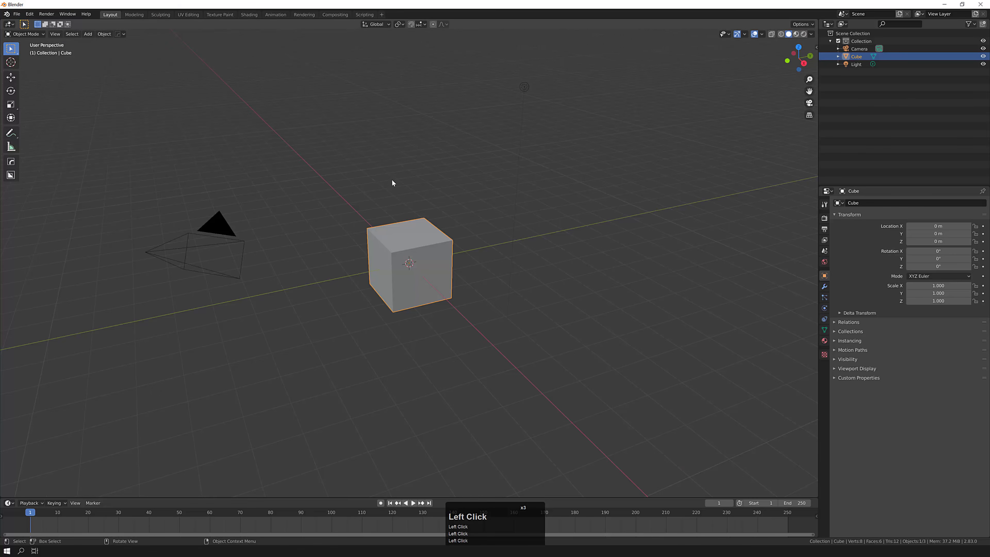
pyautogui.moveTo(391, 178); pyautogui.dragTo(380, 183, button='middle')
pyautogui.scroll(2, 387, 187)
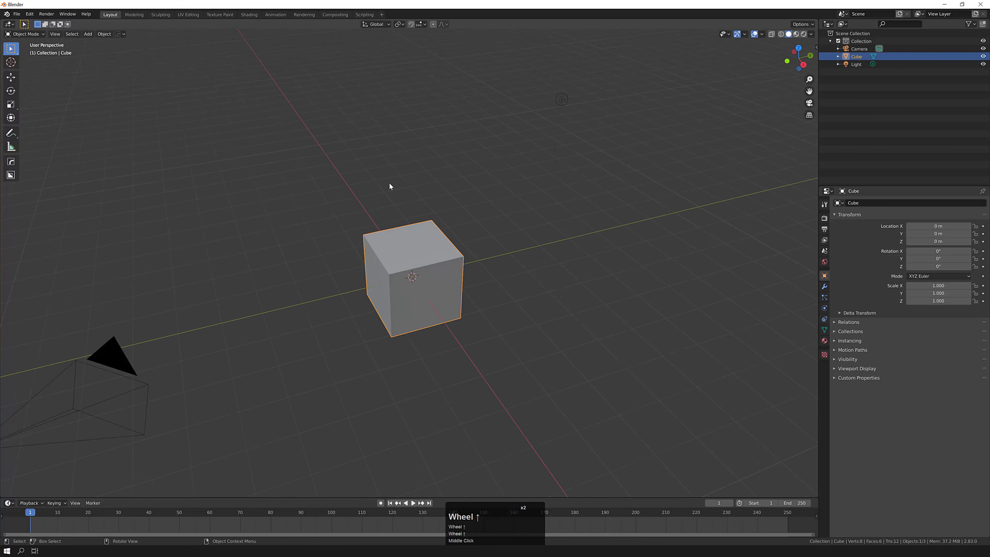
pyautogui.moveTo(416, 228); pyautogui.dragTo(443, 214, button='middle')
pyautogui.scroll(-2, 410, 225)
pyautogui.click(410, 225)
# Append the Blend_Shader material from 2_Layer_Blend.blend in the Material_Blending\Tutorial folder
pyautogui.click(17, 14)
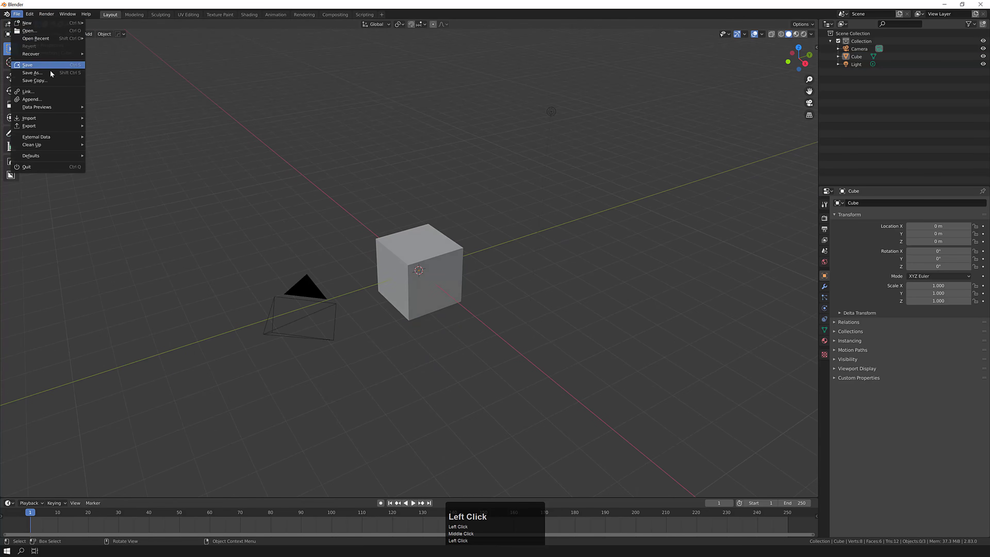
pyautogui.click(48, 99)
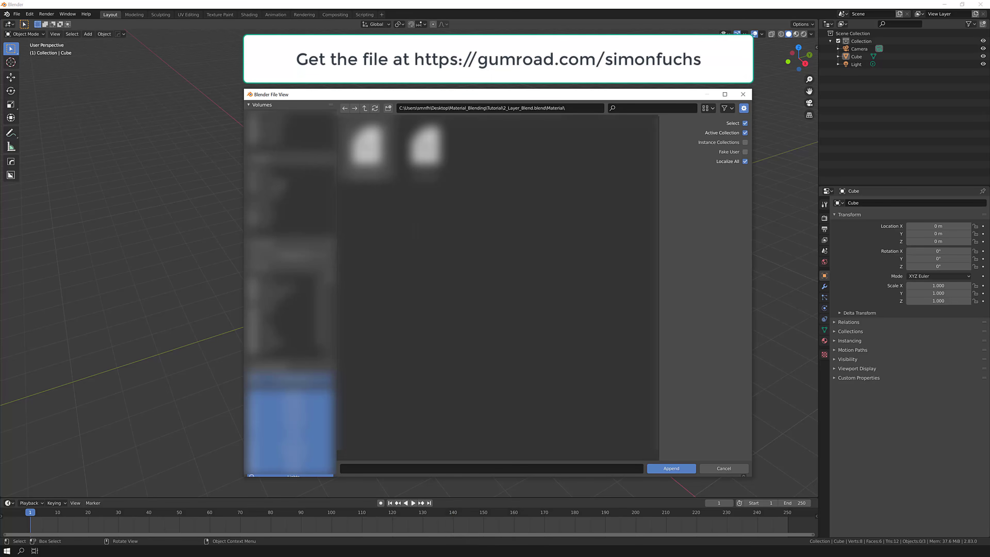
pyautogui.click(294, 180)
pyautogui.doubleClick(543, 147)
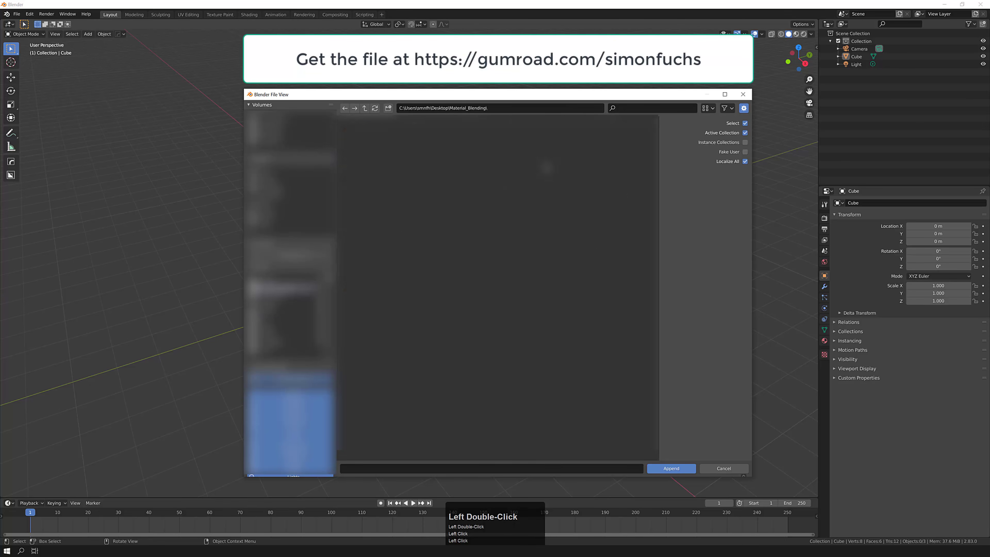
pyautogui.doubleClick(367, 147)
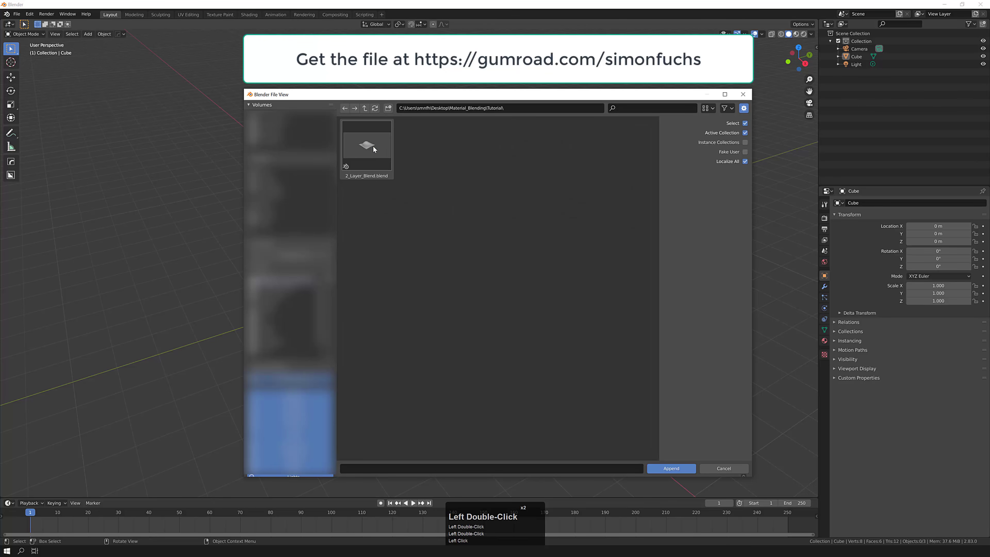
pyautogui.click(372, 146)
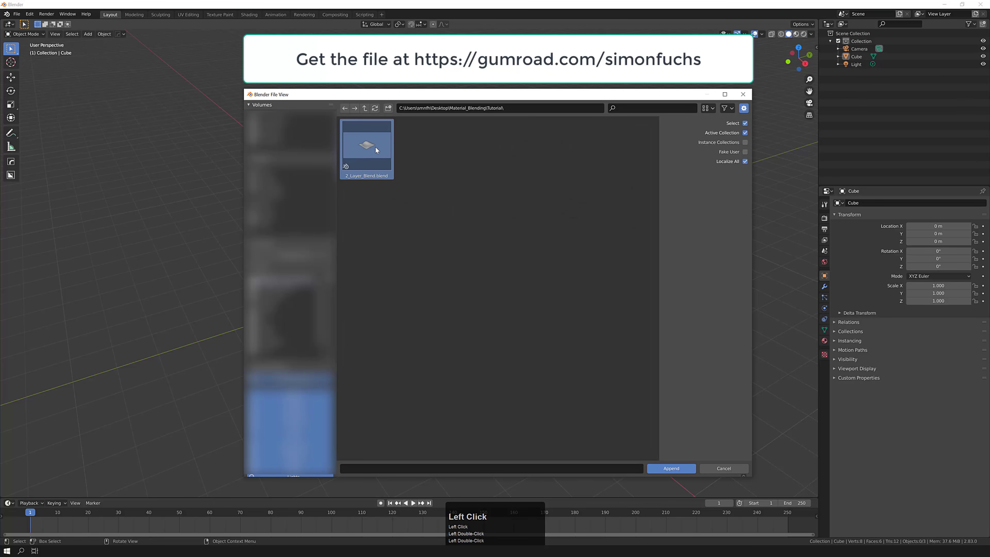
pyautogui.doubleClick(367, 141)
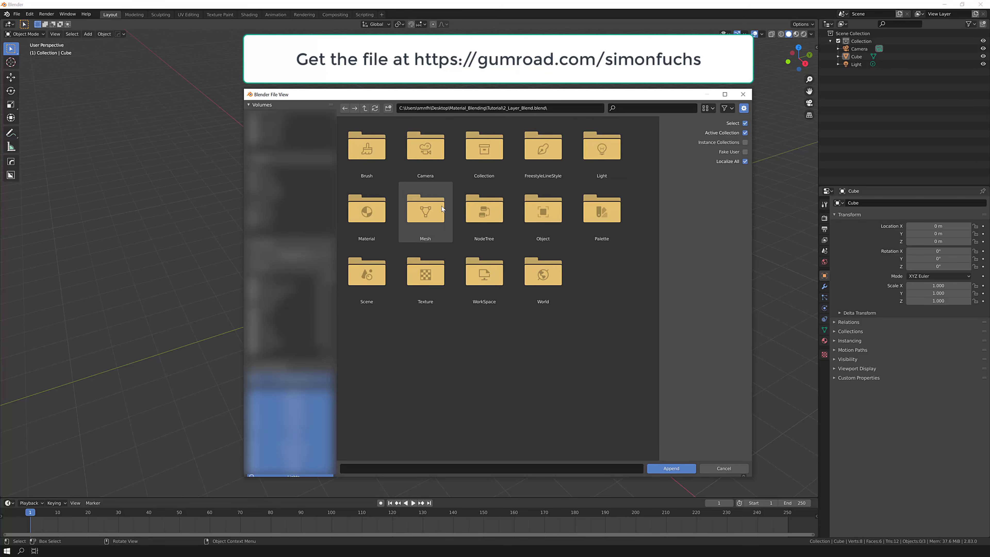
pyautogui.click(377, 213)
pyautogui.doubleClick(377, 214)
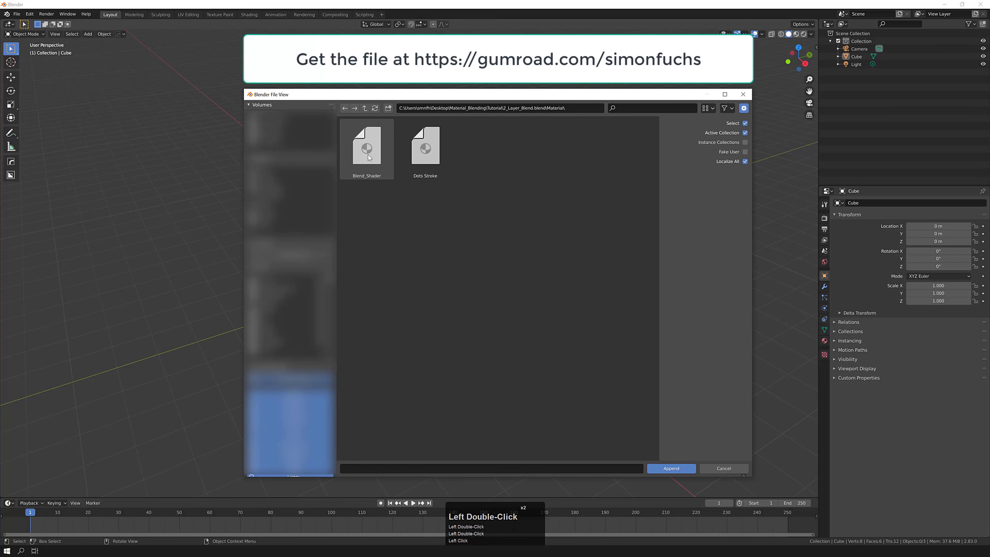
pyautogui.click(368, 156)
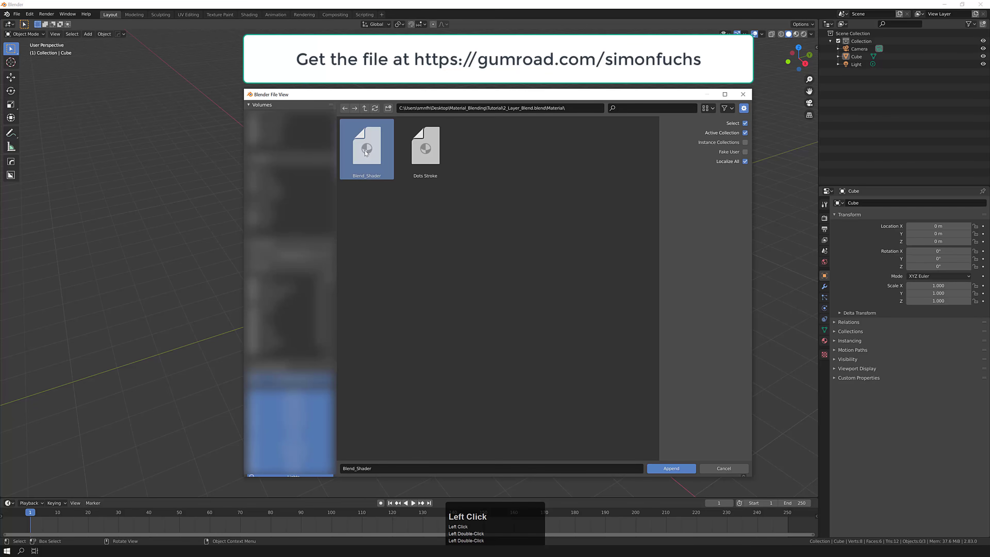
pyautogui.doubleClick(366, 152)
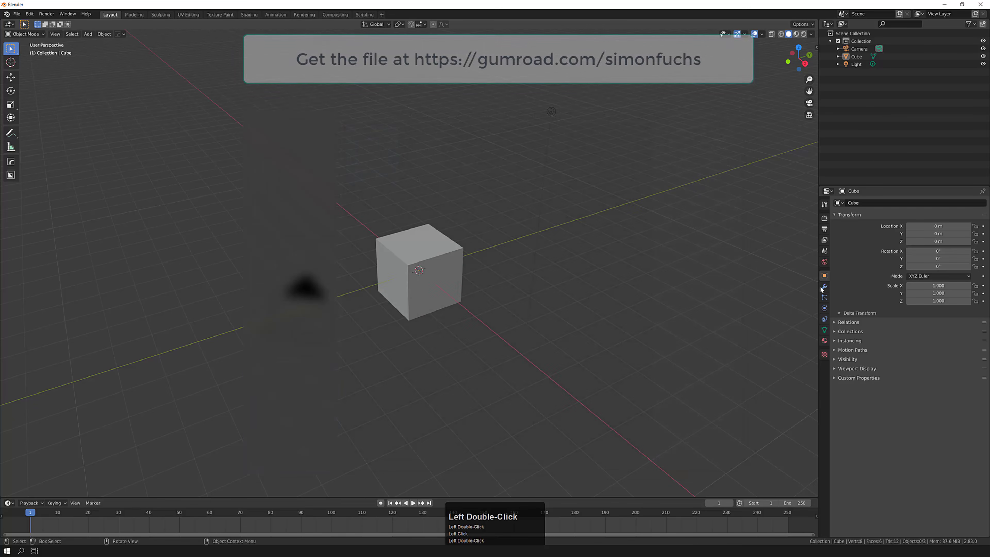
# Assign the appended Blend_Shader material to the cube in place of its default material
pyautogui.click(824, 341)
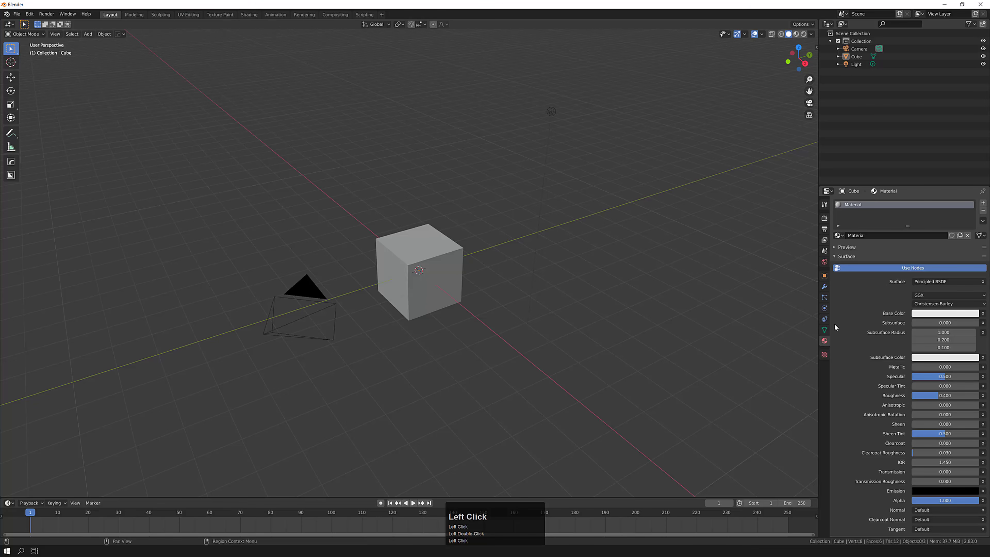
pyautogui.click(843, 236)
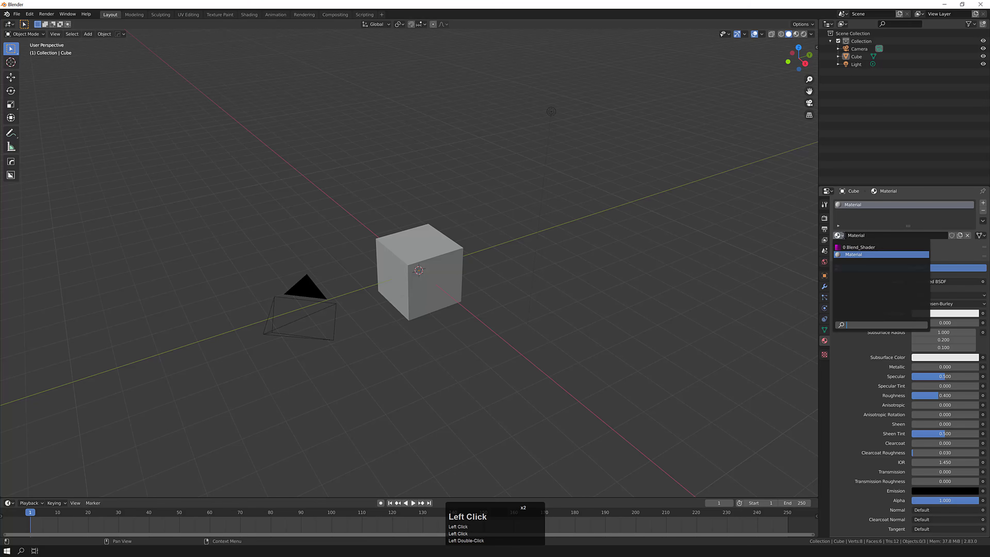
pyautogui.click(854, 247)
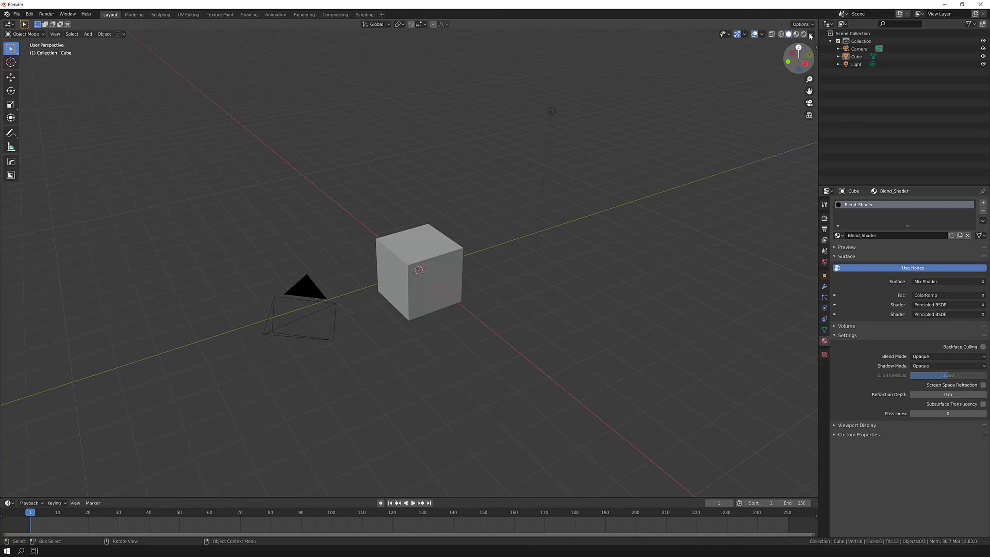
# Split the 3D viewport into two side-by-side areas and turn the new one into a Shader Editor
pyautogui.moveTo(816, 20); pyautogui.dragTo(477, 55)
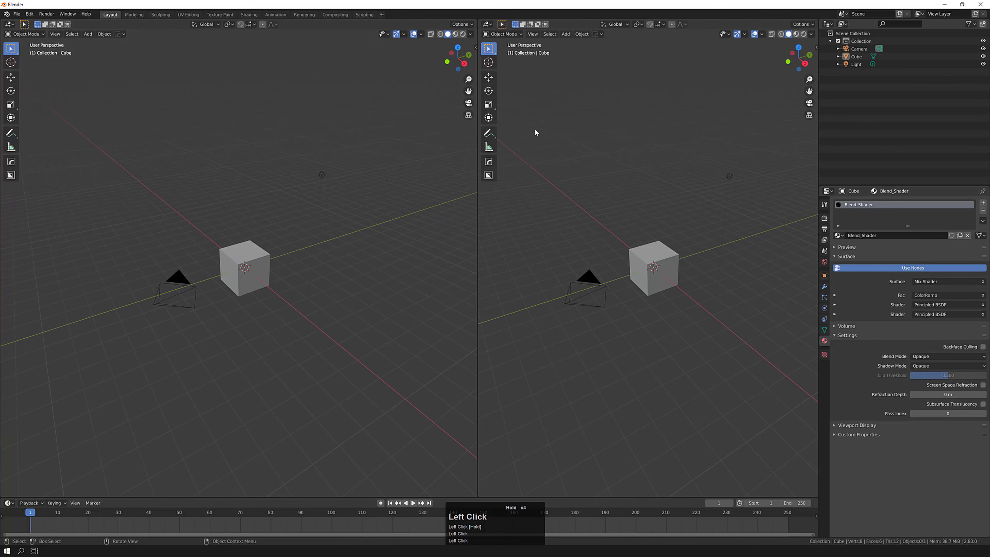
pyautogui.click(496, 35)
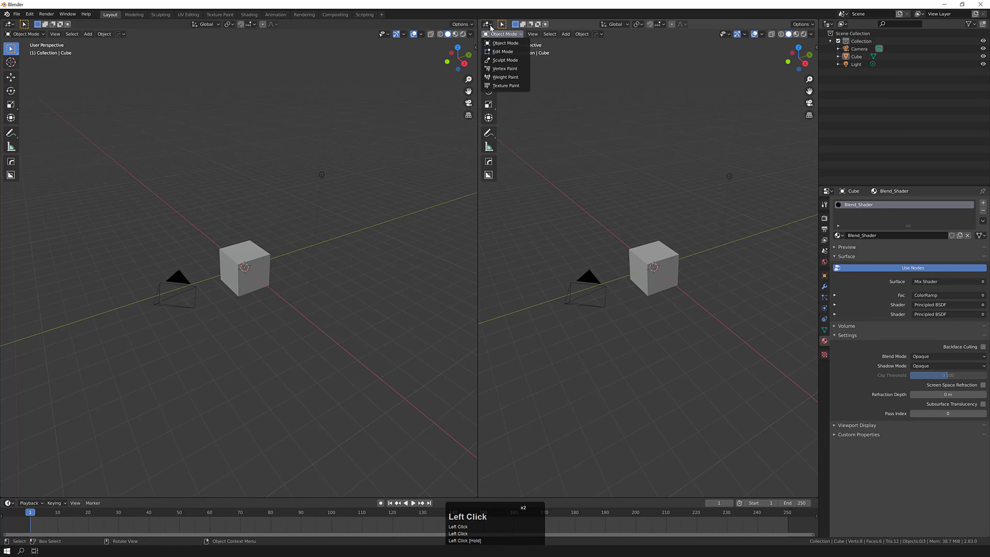
pyautogui.click(490, 26)
pyautogui.click(491, 26)
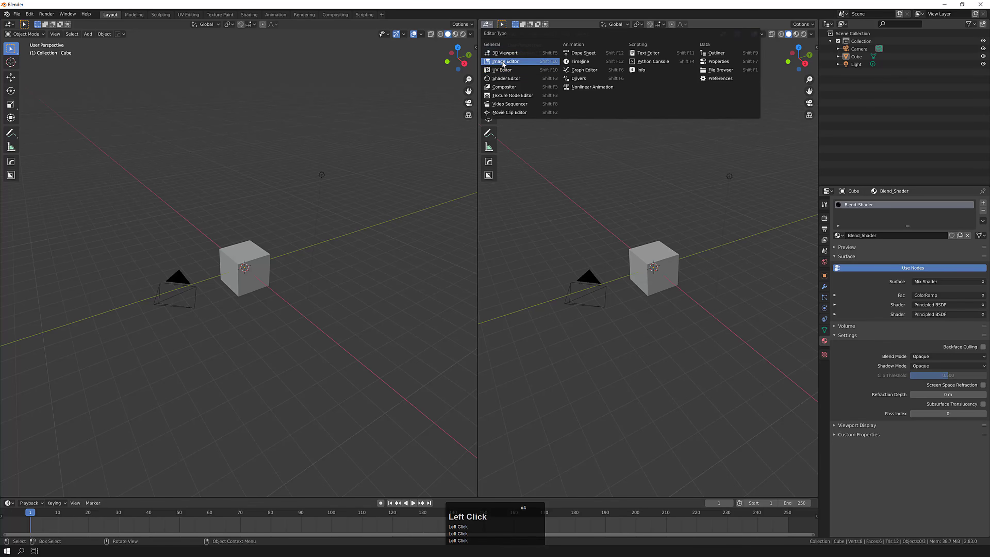
pyautogui.click(506, 78)
# Examine the UV Tiling Control frame with the Texture Coordinate and Mapping nodes of both layers
pyautogui.scroll(-8, 590, 201)
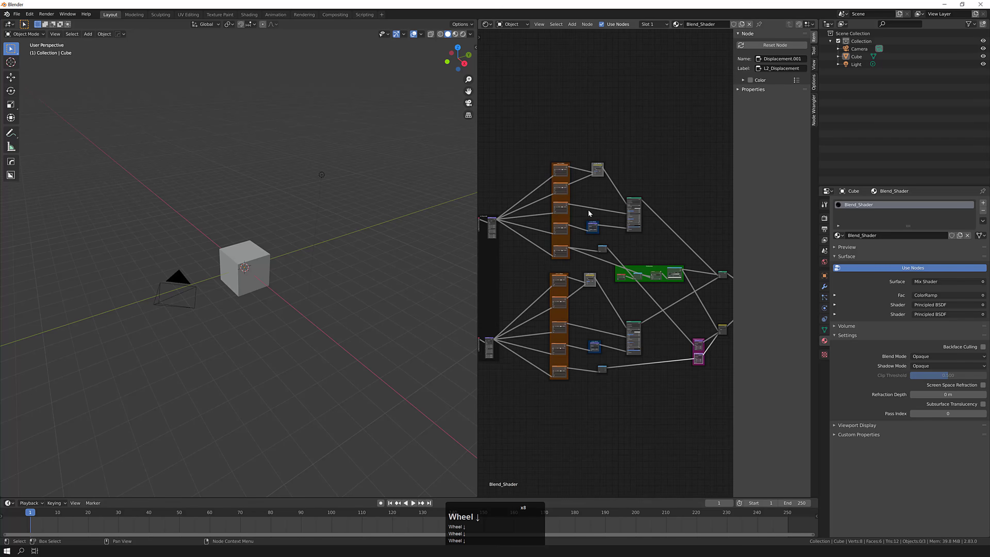
pyautogui.moveTo(588, 209); pyautogui.dragTo(620, 203, button='middle')
pyautogui.scroll(8, 541, 198)
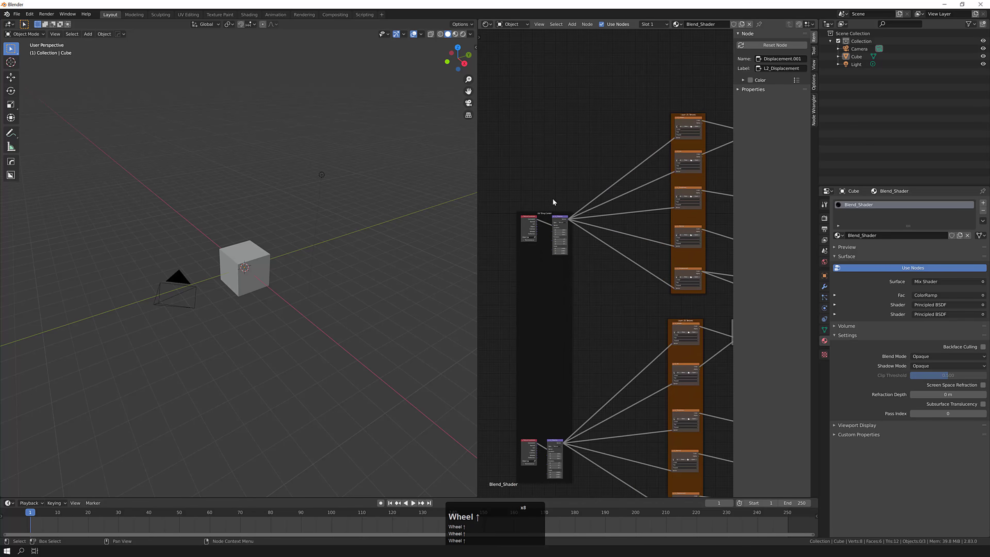
pyautogui.scroll(-6, 552, 202)
pyautogui.middleClick(548, 184)
pyautogui.scroll(6, 534, 197)
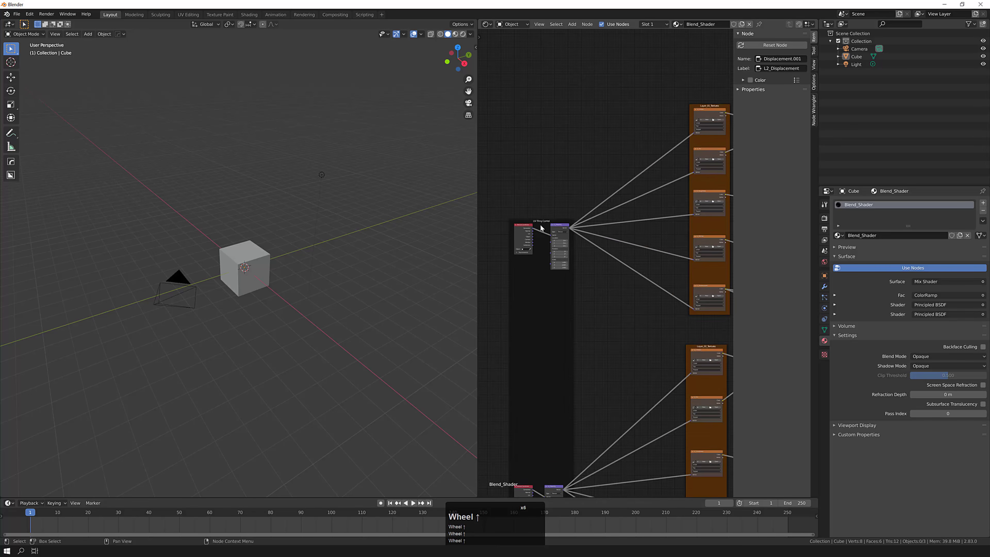
pyautogui.scroll(-2, 559, 247)
pyautogui.scroll(4, 550, 226)
pyautogui.scroll(2, 558, 228)
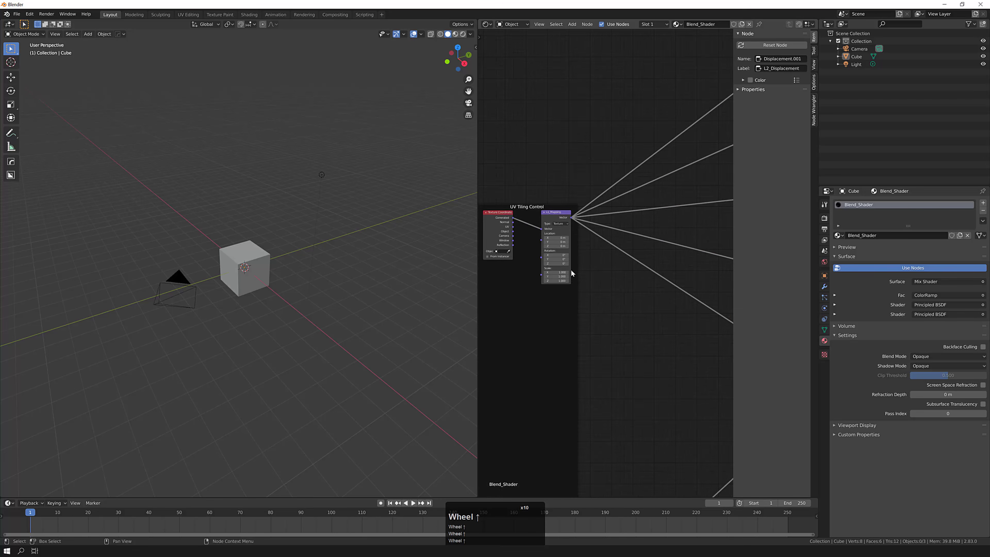
pyautogui.moveTo(596, 370); pyautogui.dragTo(590, 248, button='middle')
pyautogui.scroll(-7, 569, 341)
pyautogui.moveTo(569, 341); pyautogui.dragTo(567, 233, button='middle')
# Inspect the image texture nodes inside the Layer_01_Textures and Layer_02_Textures frames
pyautogui.scroll(1, 557, 378)
pyautogui.moveTo(643, 127); pyautogui.dragTo(546, 254, button='middle')
pyautogui.moveTo(610, 82); pyautogui.dragTo(600, 153, button='middle')
pyautogui.scroll(1, 599, 150)
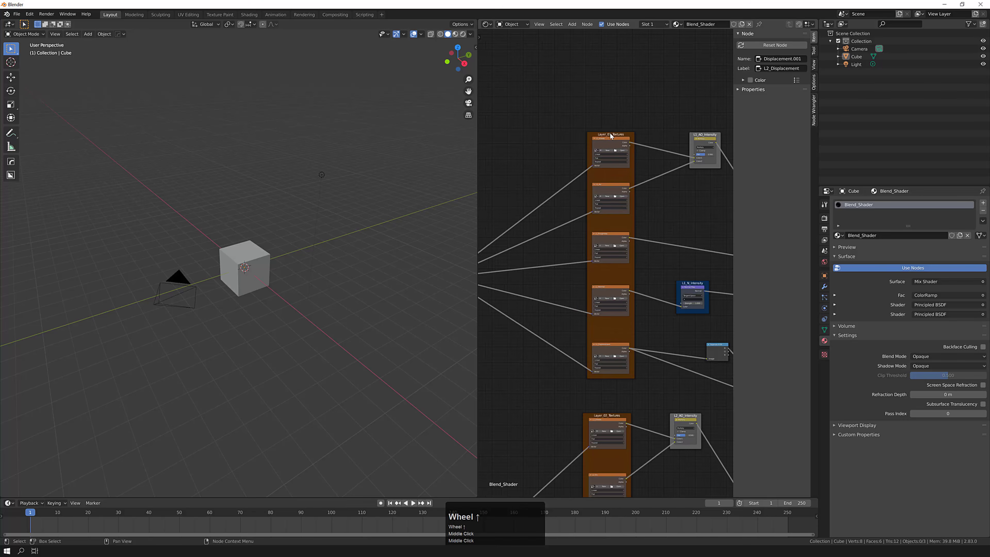
pyautogui.moveTo(610, 136); pyautogui.dragTo(603, 132)
pyautogui.moveTo(661, 219); pyautogui.dragTo(647, 199, button='middle')
pyautogui.scroll(-2, 647, 198)
pyautogui.scroll(5, 612, 140)
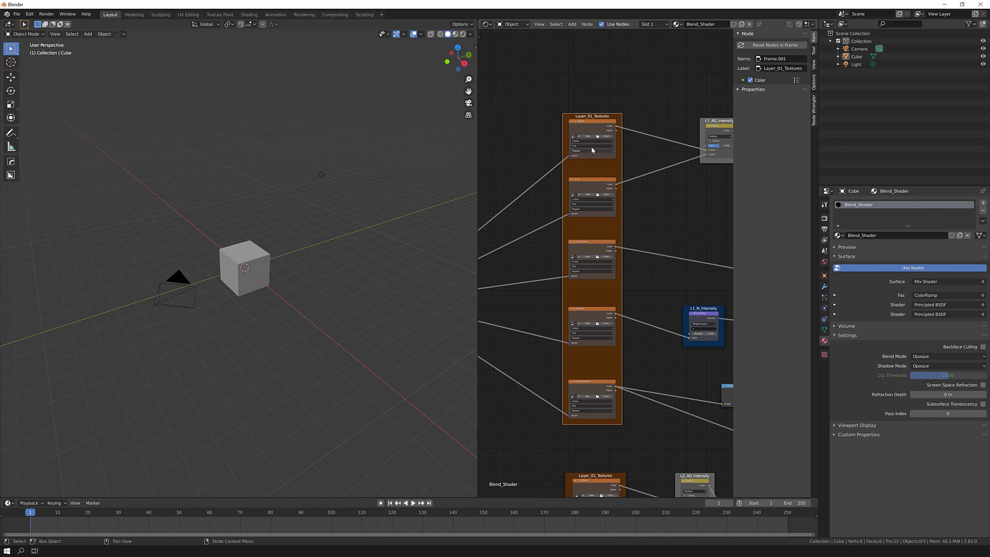
pyautogui.scroll(-2, 617, 150)
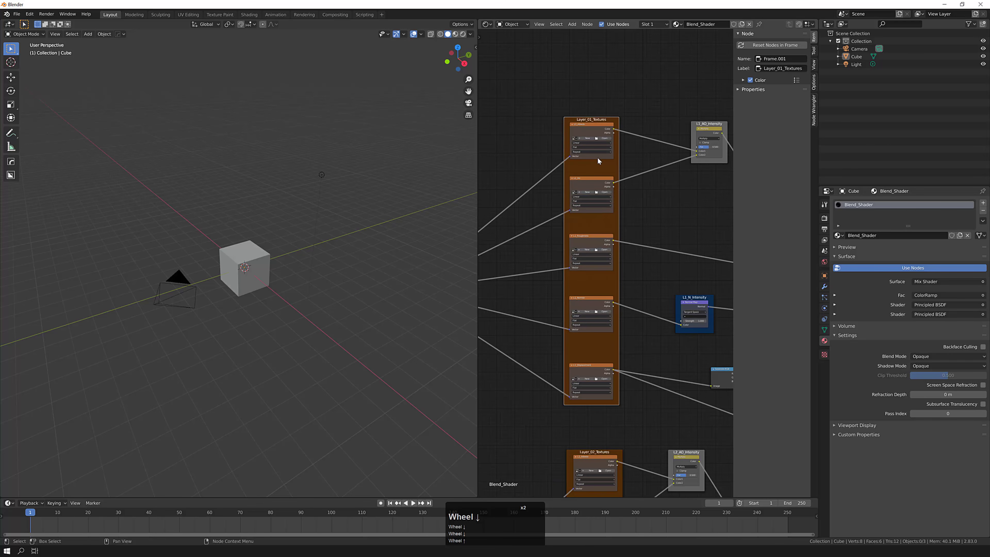
pyautogui.moveTo(648, 183); pyautogui.dragTo(604, 180, button='middle')
pyautogui.scroll(-2, 643, 176)
pyautogui.scroll(-8, 580, 286)
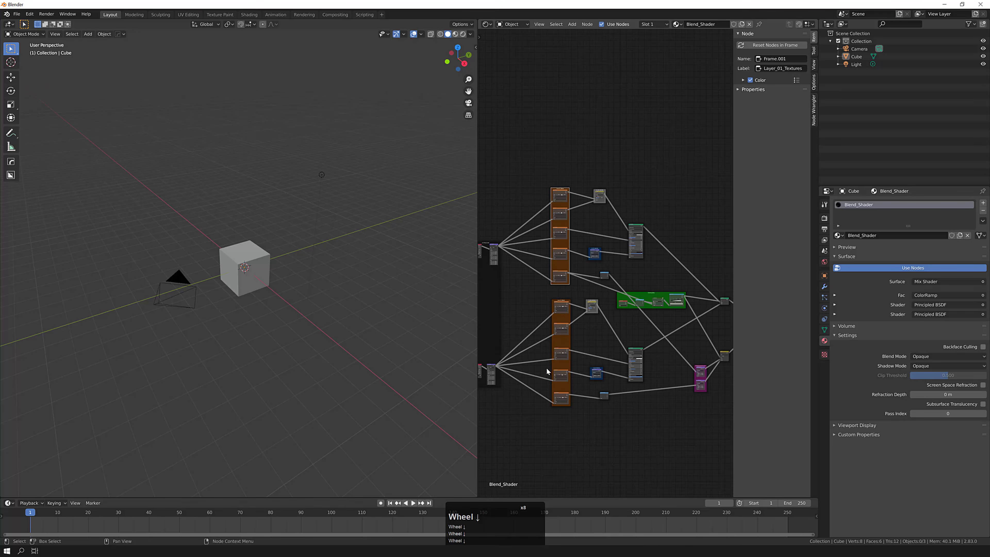
pyautogui.scroll(4, 603, 221)
# Inspect the AO intensity and normal intensity frames of both layers and their links to the Principled BSDF nodes
pyautogui.click(591, 153)
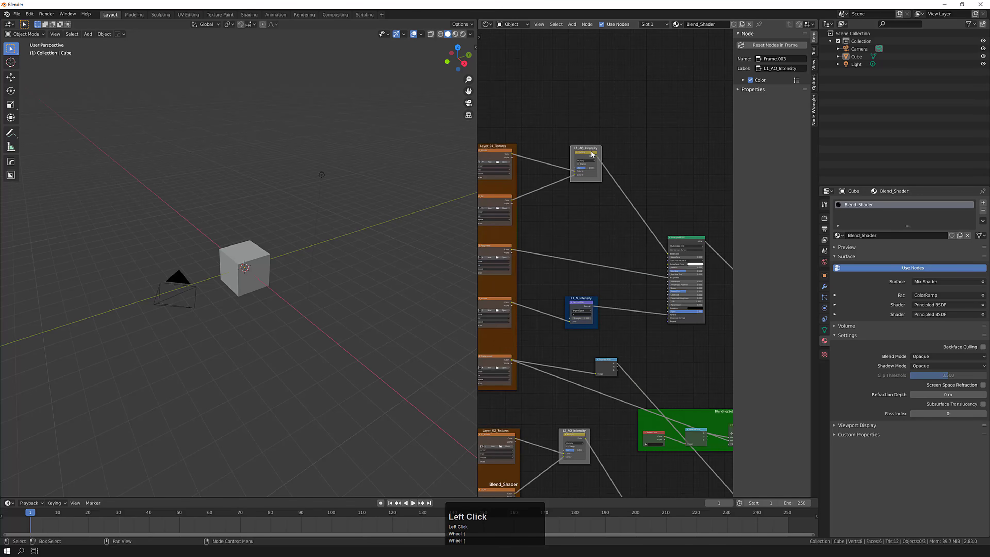
pyautogui.click(580, 304)
pyautogui.moveTo(580, 304); pyautogui.dragTo(556, 168, button='middle')
pyautogui.scroll(4, 571, 336)
pyautogui.click(577, 334)
pyautogui.moveTo(572, 412); pyautogui.dragTo(558, 272, button='middle')
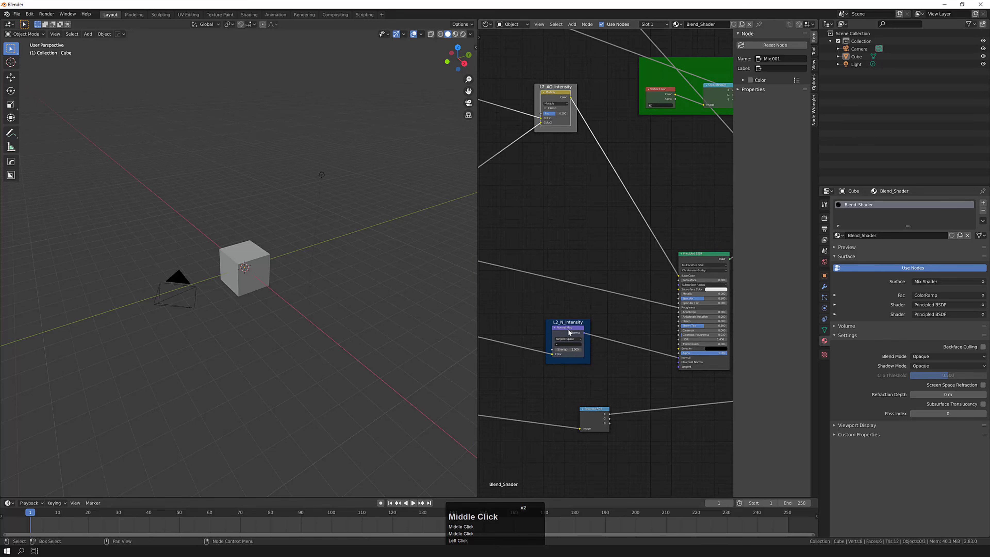
pyautogui.scroll(-2, 619, 313)
pyautogui.moveTo(630, 357); pyautogui.dragTo(602, 320, button='middle')
pyautogui.scroll(-1, 602, 320)
pyautogui.scroll(1, 613, 201)
# Examine the green Blending Setup frame and how its nodes connect to both layers
pyautogui.click(613, 203)
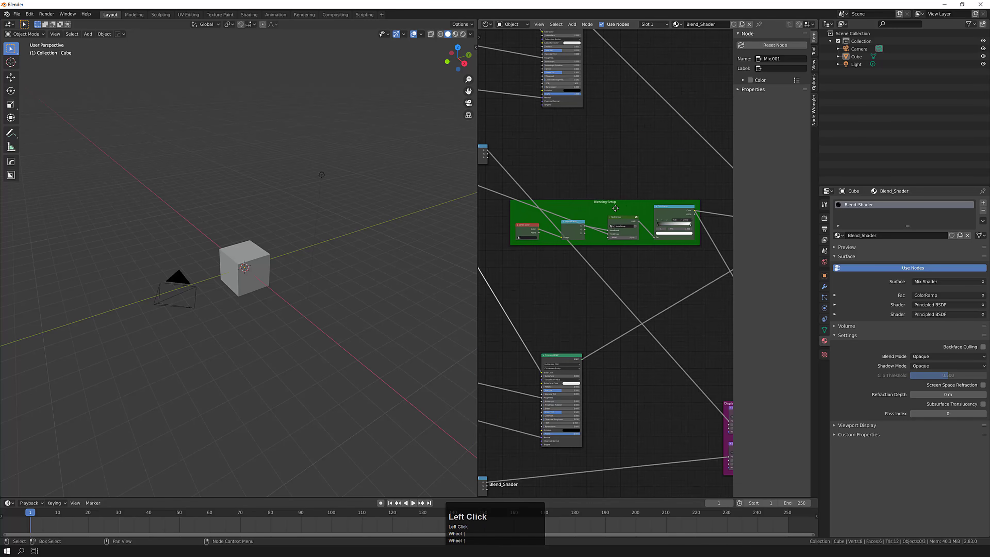
pyautogui.scroll(-1, 610, 190)
pyautogui.scroll(2, 610, 191)
pyautogui.moveTo(501, 187); pyautogui.dragTo(690, 268)
pyautogui.scroll(-6, 629, 171)
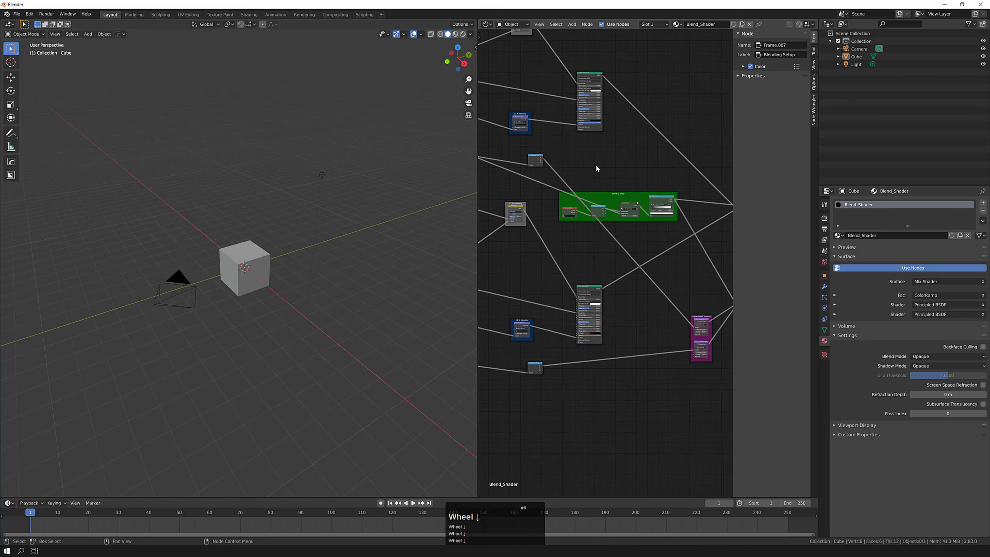
pyautogui.moveTo(606, 168); pyautogui.dragTo(611, 160, button='middle')
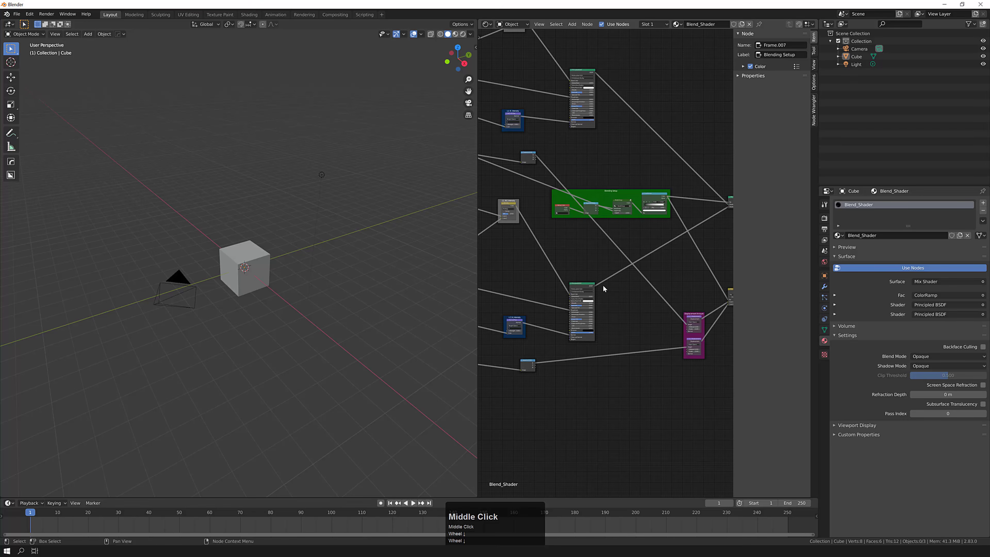
# Move the purple displacement frame farther away from the Mix node that combines both layers' displacement
pyautogui.scroll(8, 635, 302)
pyautogui.scroll(-2, 634, 238)
pyautogui.moveTo(634, 342); pyautogui.dragTo(610, 342)
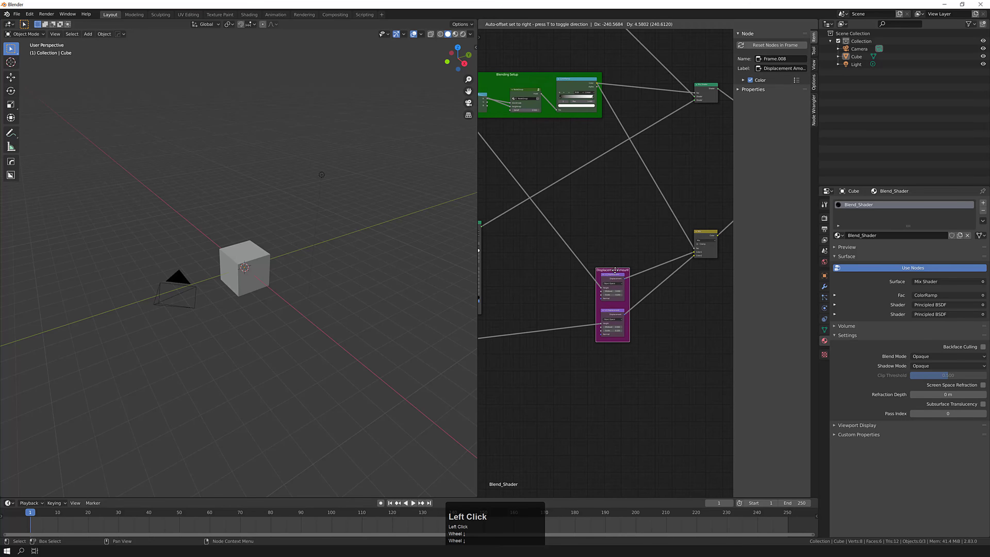
# Follow the Mix Shader and displacement Mix nodes to the Material Output and review the complete Blend_Shader network
pyautogui.moveTo(629, 239); pyautogui.dragTo(549, 277, button='middle')
pyautogui.scroll(6, 634, 249)
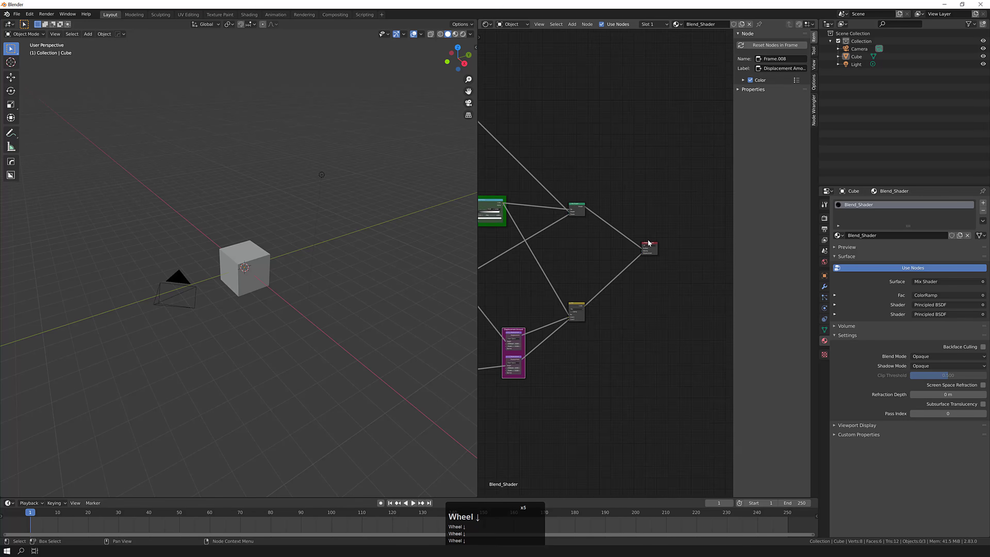
pyautogui.scroll(-20, 616, 248)
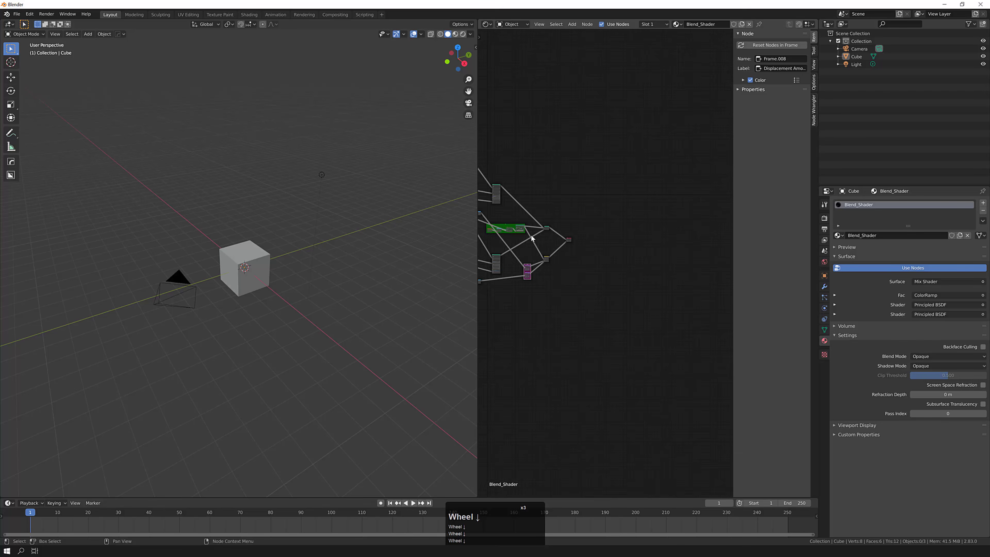
pyautogui.moveTo(495, 223); pyautogui.dragTo(608, 221, button='middle')
pyautogui.scroll(6, 569, 222)
pyautogui.scroll(-2, 604, 221)
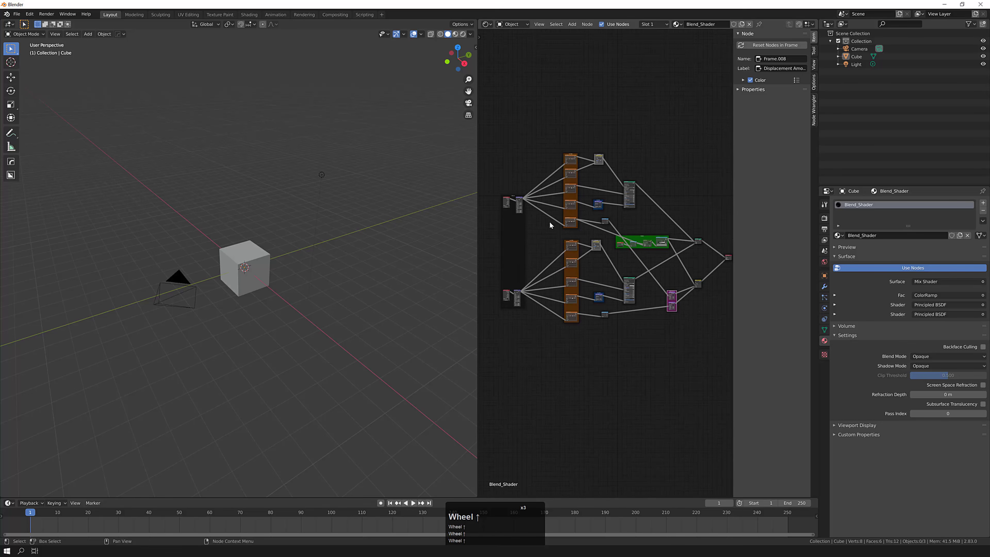
pyautogui.scroll(4, 546, 223)
pyautogui.moveTo(530, 229); pyautogui.dragTo(558, 236, button='middle')
pyautogui.scroll(-6, 559, 229)
pyautogui.scroll(2, 559, 233)
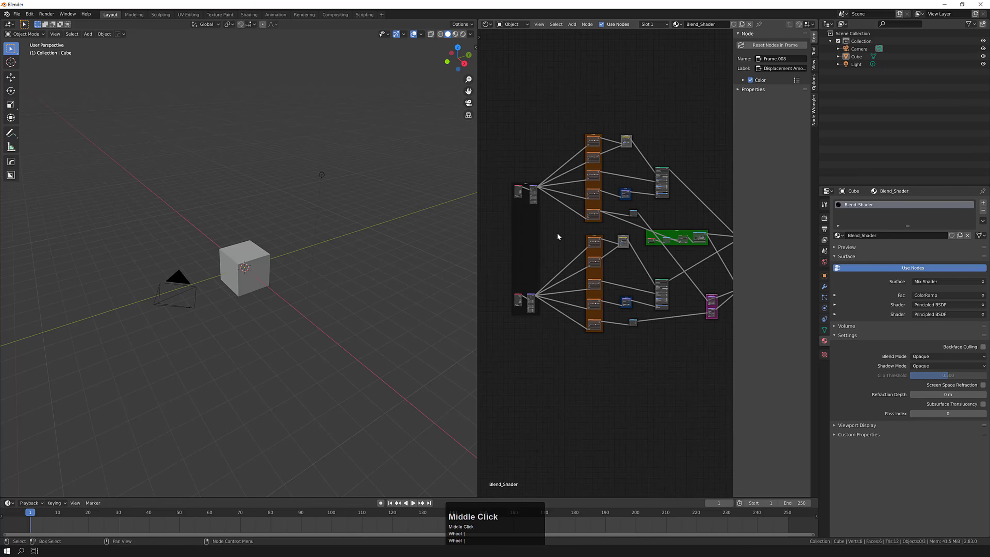